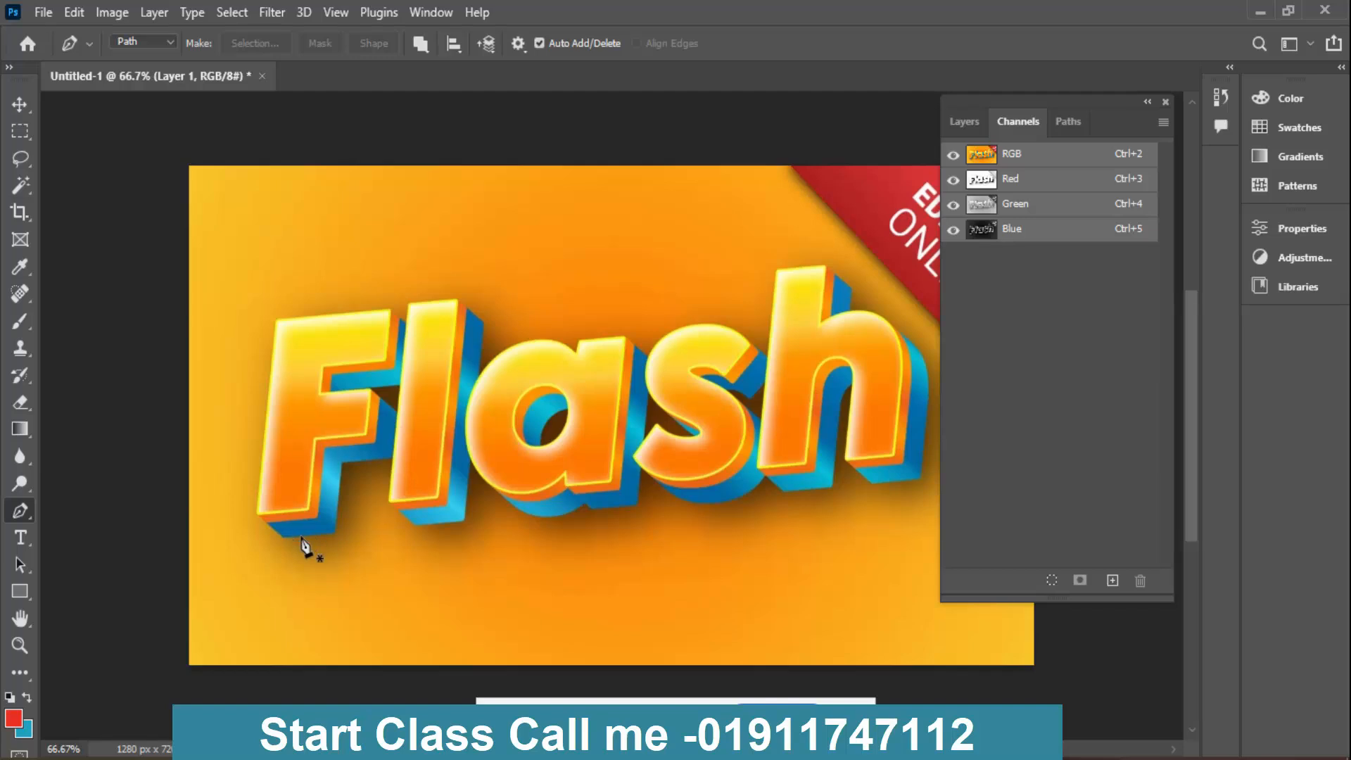
- Start a Pen tool path along the letter F's bottom edge, left side and top edge, including the blue depth
{"action": "left_click", "coordinate": [336, 525], "text": "ctrl"}
{"action": "left_click", "coordinate": [336, 525], "text": "ctrl"}
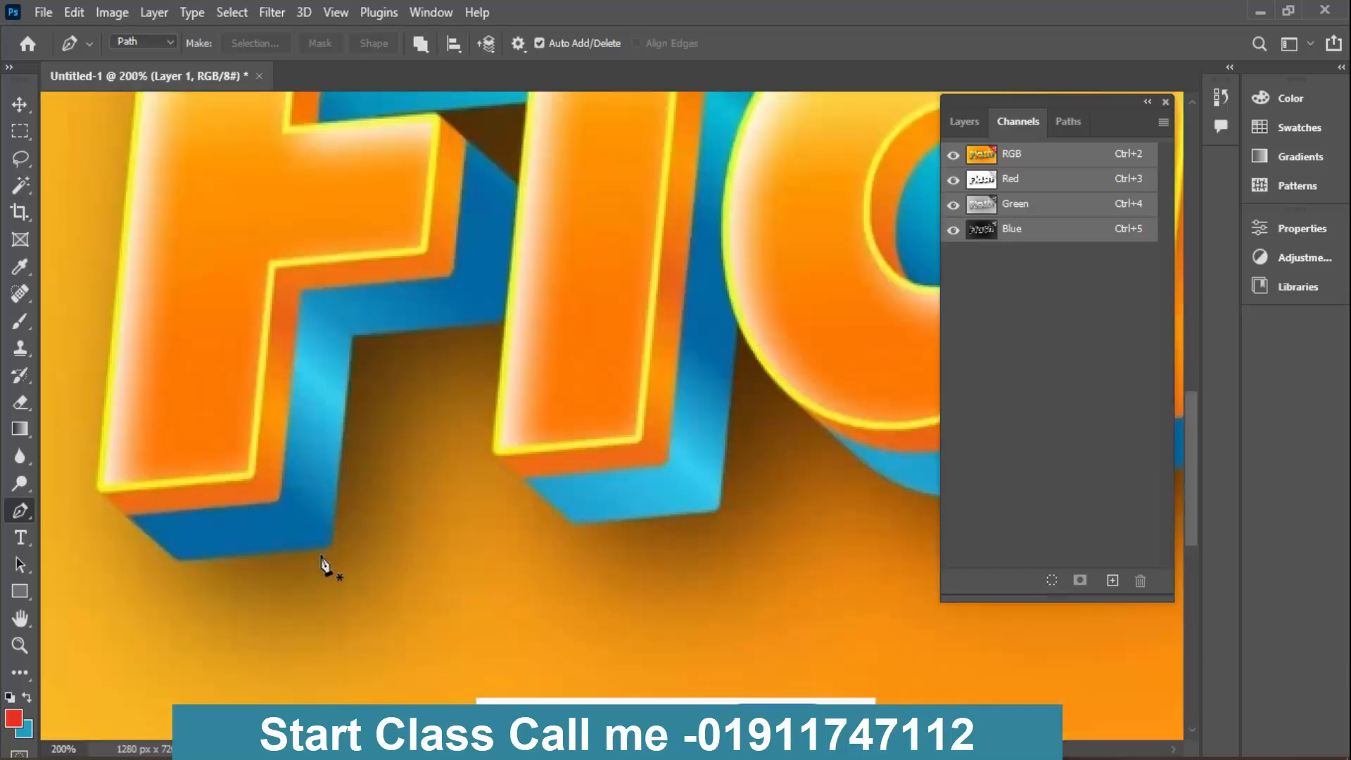
{"action": "left_click", "coordinate": [329, 547]}
{"action": "left_click", "coordinate": [177, 560]}
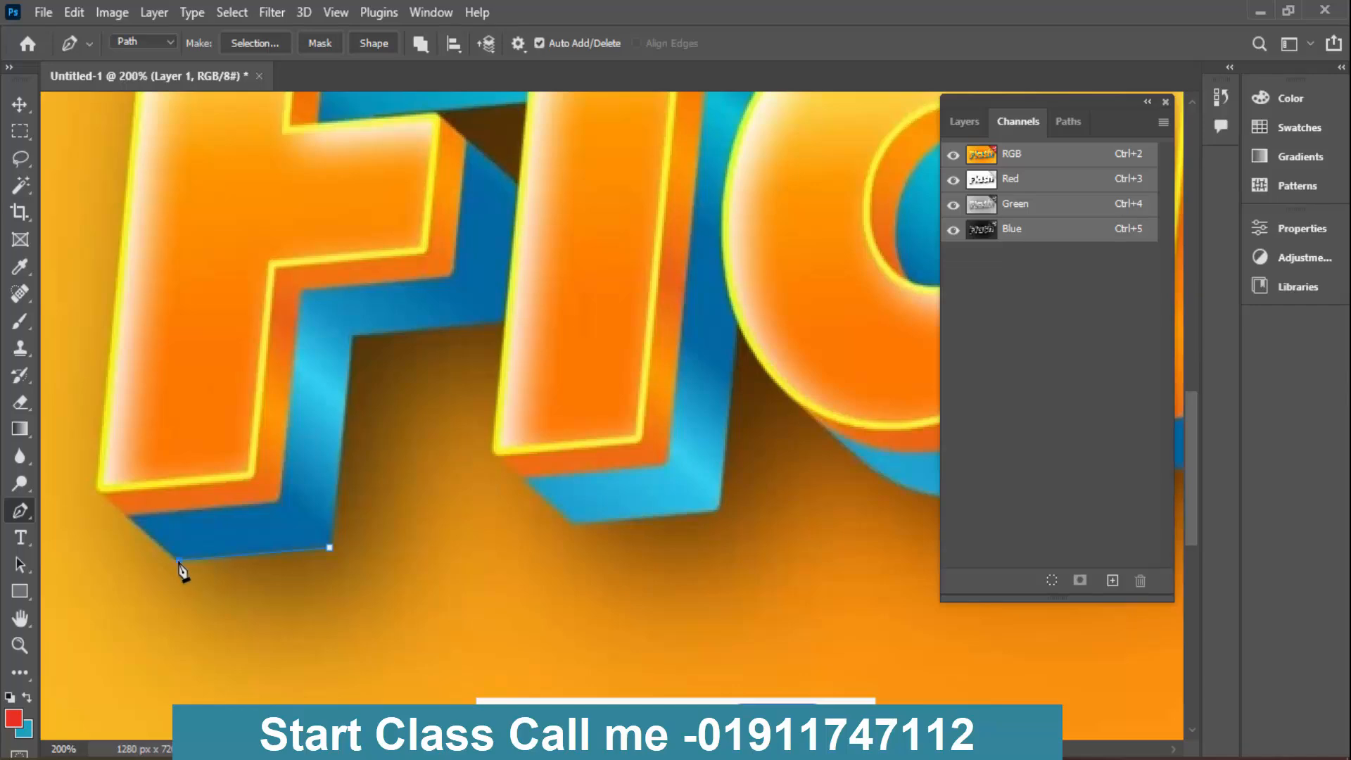
{"action": "left_click", "coordinate": [98, 488]}
{"action": "left_click_drag", "start_coordinate": [270, 203], "coordinate": [348, 560]}
{"action": "left_click", "coordinate": [233, 262]}
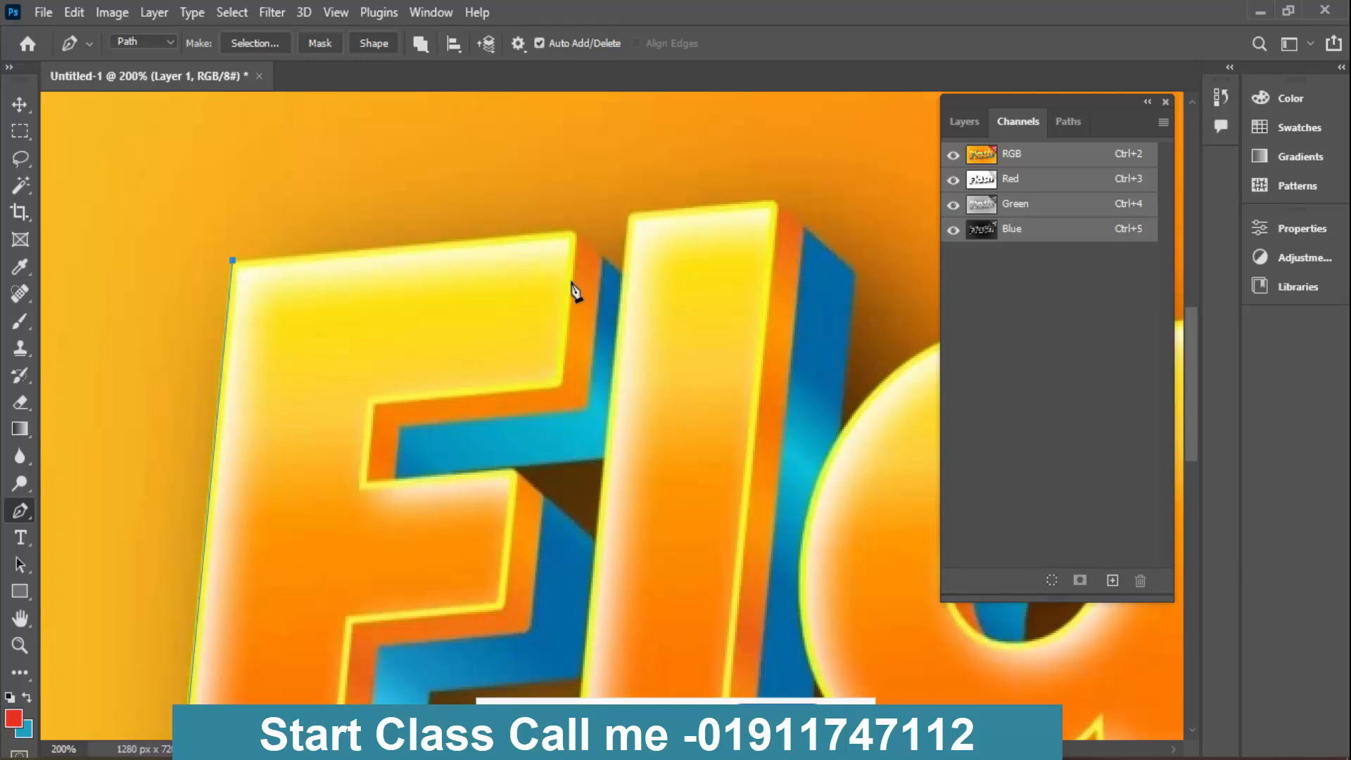
{"action": "left_click", "coordinate": [574, 232]}
{"action": "left_click", "coordinate": [623, 278]}
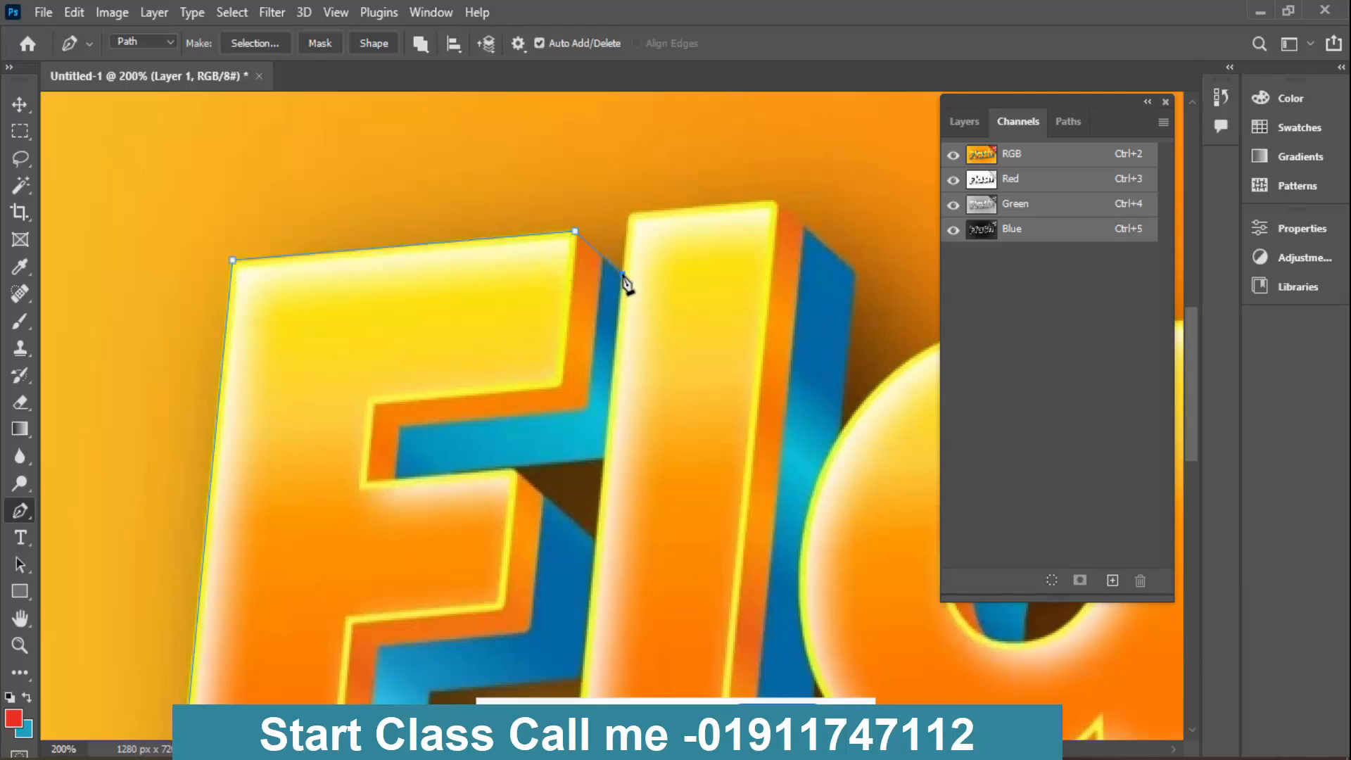
- Continue the path down beside the letter l, around the dark gap and along the F's middle arm to the arm's lower edge
{"action": "scroll", "coordinate": [623, 282], "scroll_direction": "down", "scroll_amount": 3}
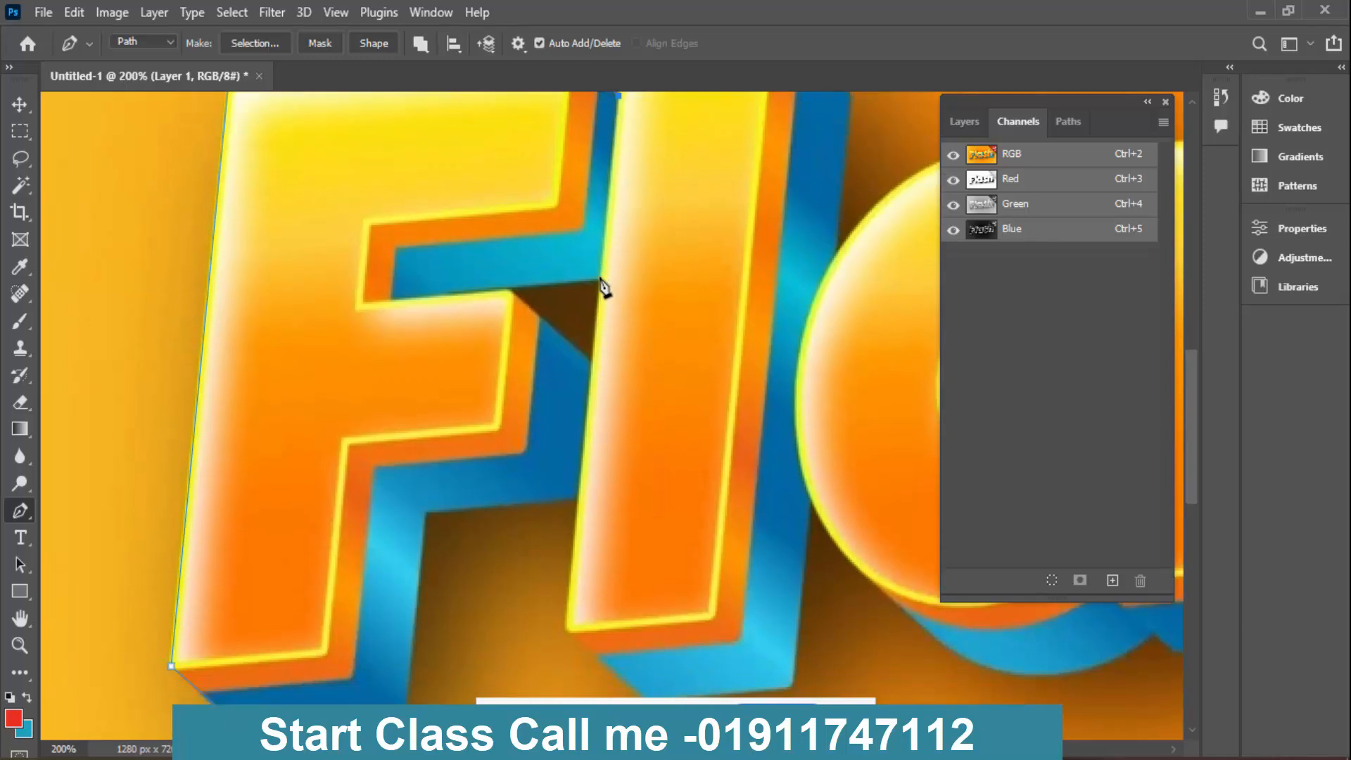
{"action": "left_click", "coordinate": [601, 277]}
{"action": "left_click", "coordinate": [435, 296]}
{"action": "left_click", "coordinate": [510, 286]}
{"action": "left_click", "coordinate": [593, 364]}
{"action": "key", "text": "ctrl+z"}
{"action": "left_click", "coordinate": [510, 295]}
{"action": "left_click", "coordinate": [582, 494]}
- Trace the inner corner beneath the F's middle arm and close the path at its starting point at the foot of the stem
{"action": "left_click_drag", "start_coordinate": [599, 405], "coordinate": [660, 220]}
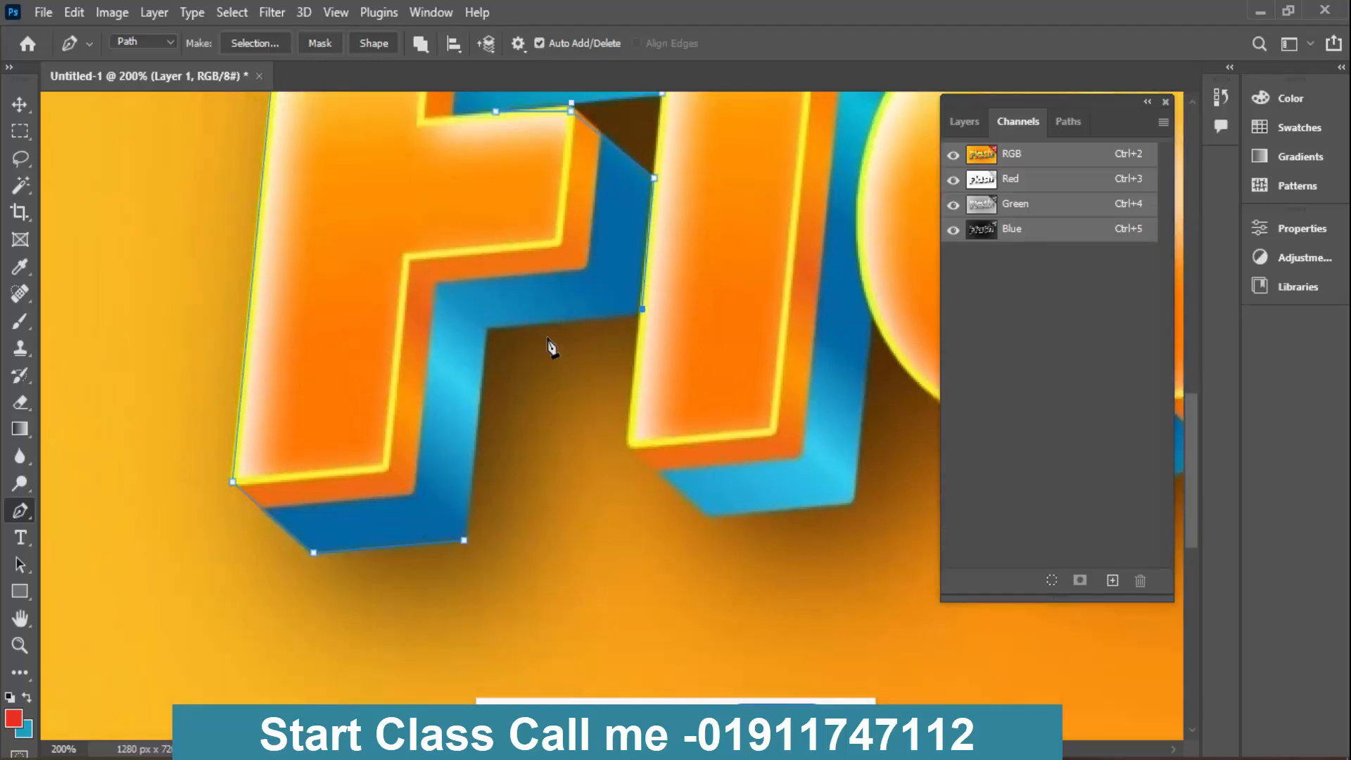
{"action": "left_click", "coordinate": [487, 328]}
{"action": "left_click", "coordinate": [465, 541]}
{"action": "scroll", "coordinate": [592, 503], "scroll_direction": "up", "scroll_amount": 2}
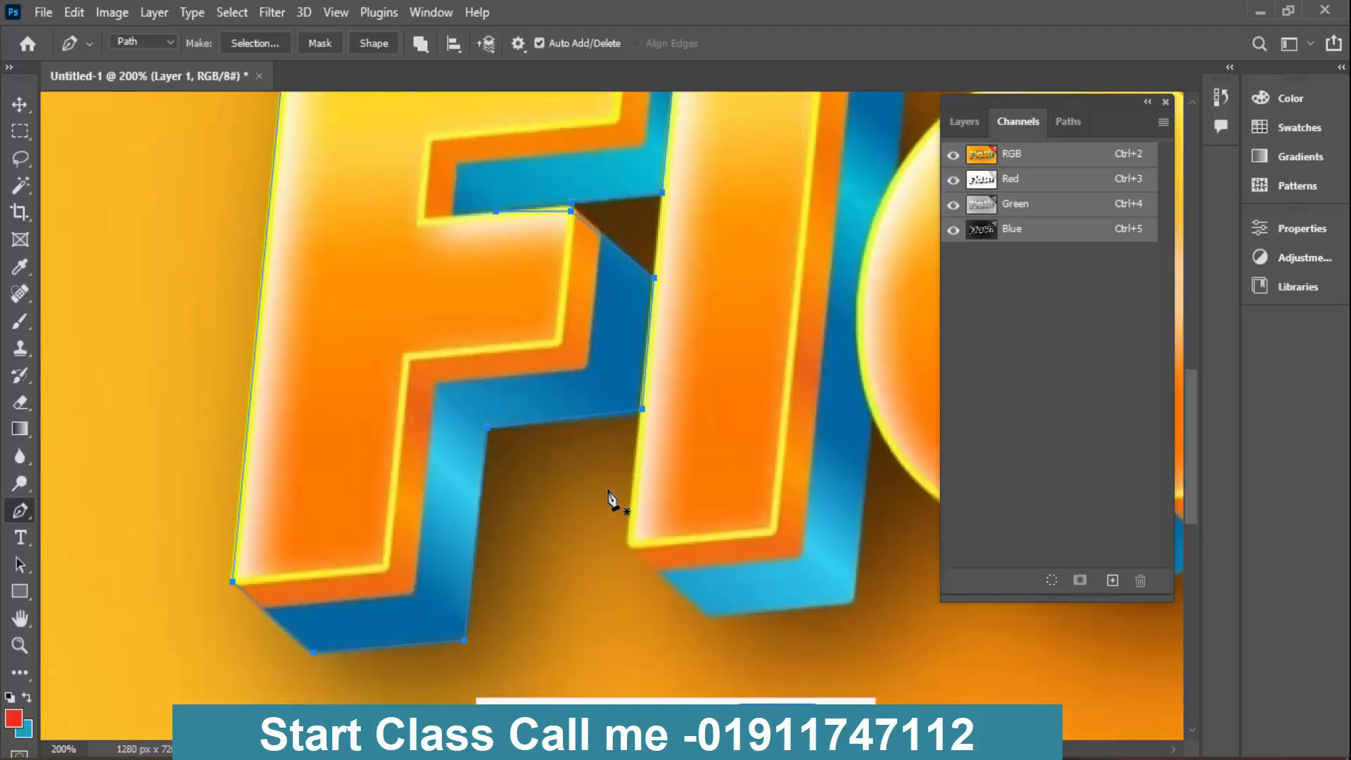
{"action": "scroll", "coordinate": [612, 501], "scroll_direction": "up", "scroll_amount": 3}
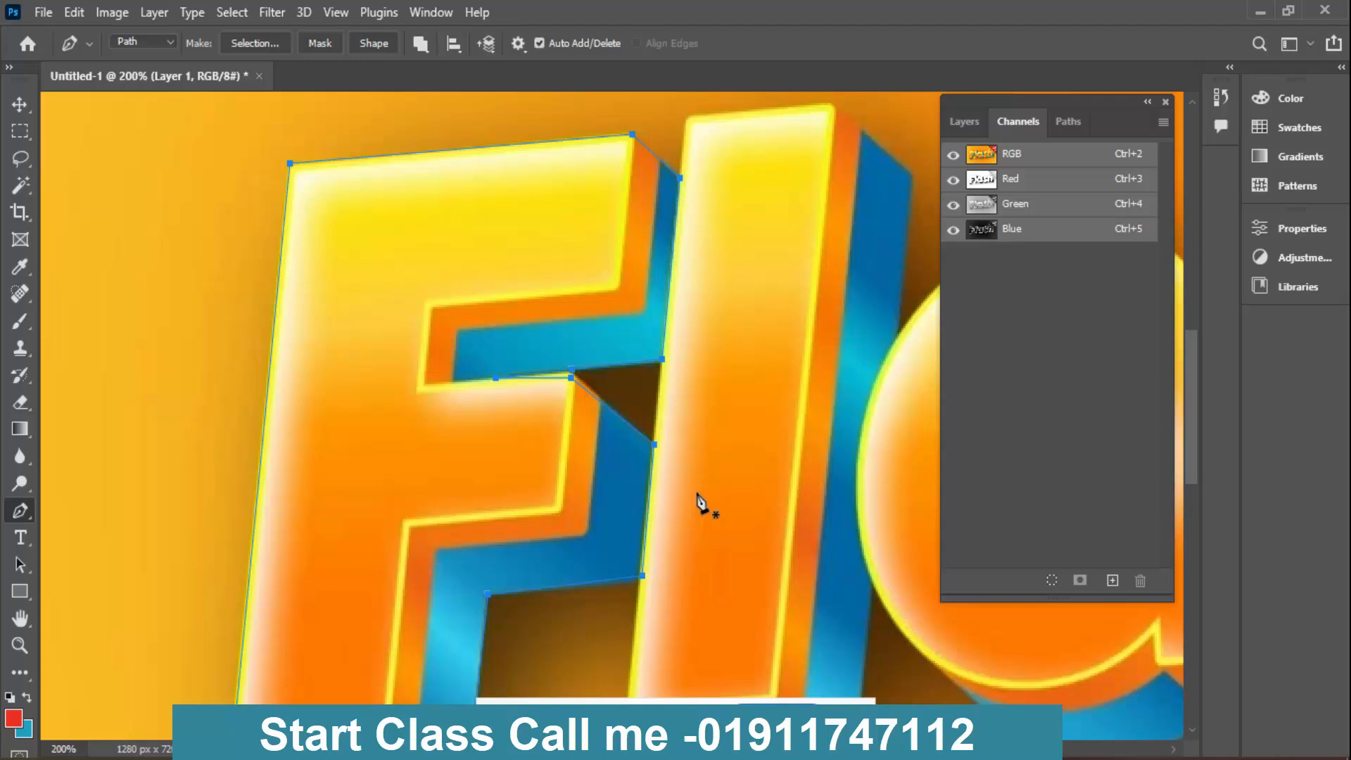
- Save the work path as Path 1 and return to the channel list
{"action": "left_click", "coordinate": [1069, 123]}
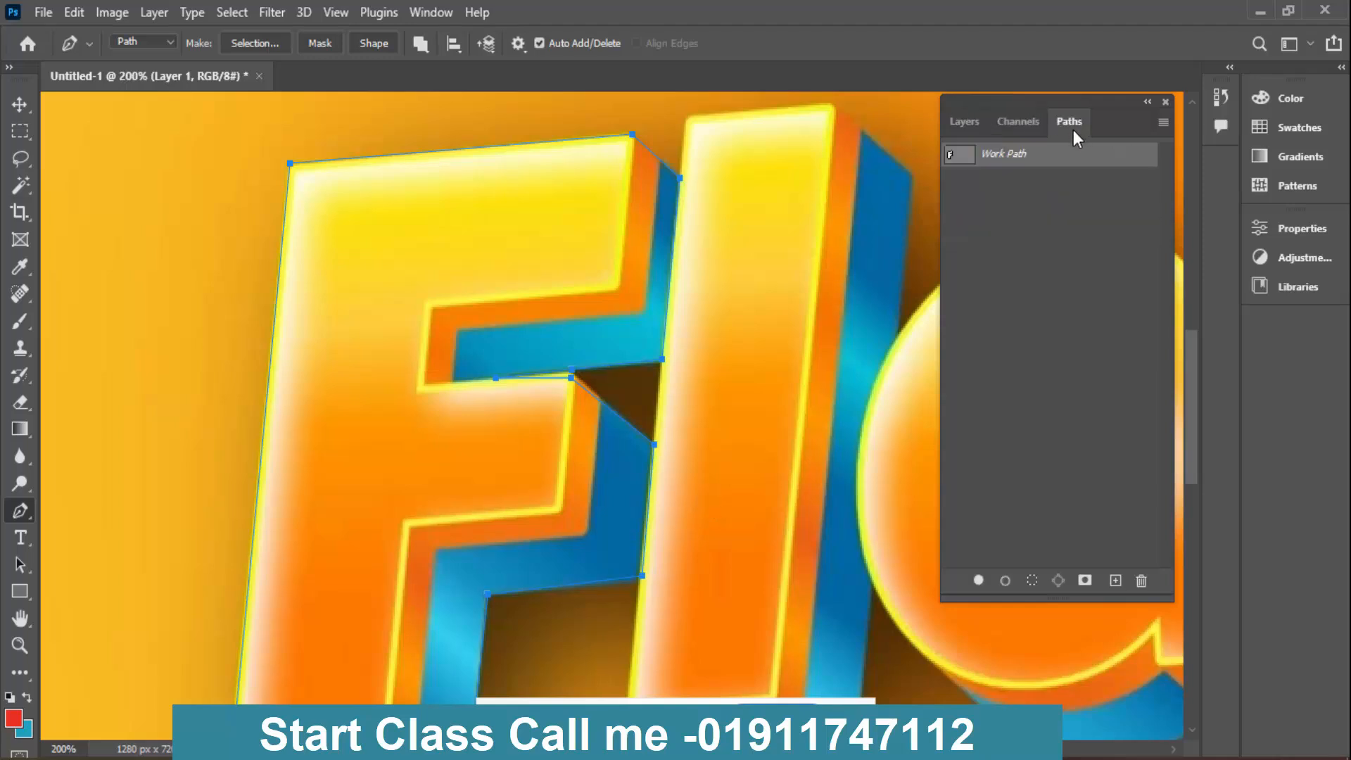
{"action": "double_click", "coordinate": [1011, 155]}
{"action": "left_click", "coordinate": [784, 236]}
{"action": "left_click", "coordinate": [1008, 124]}
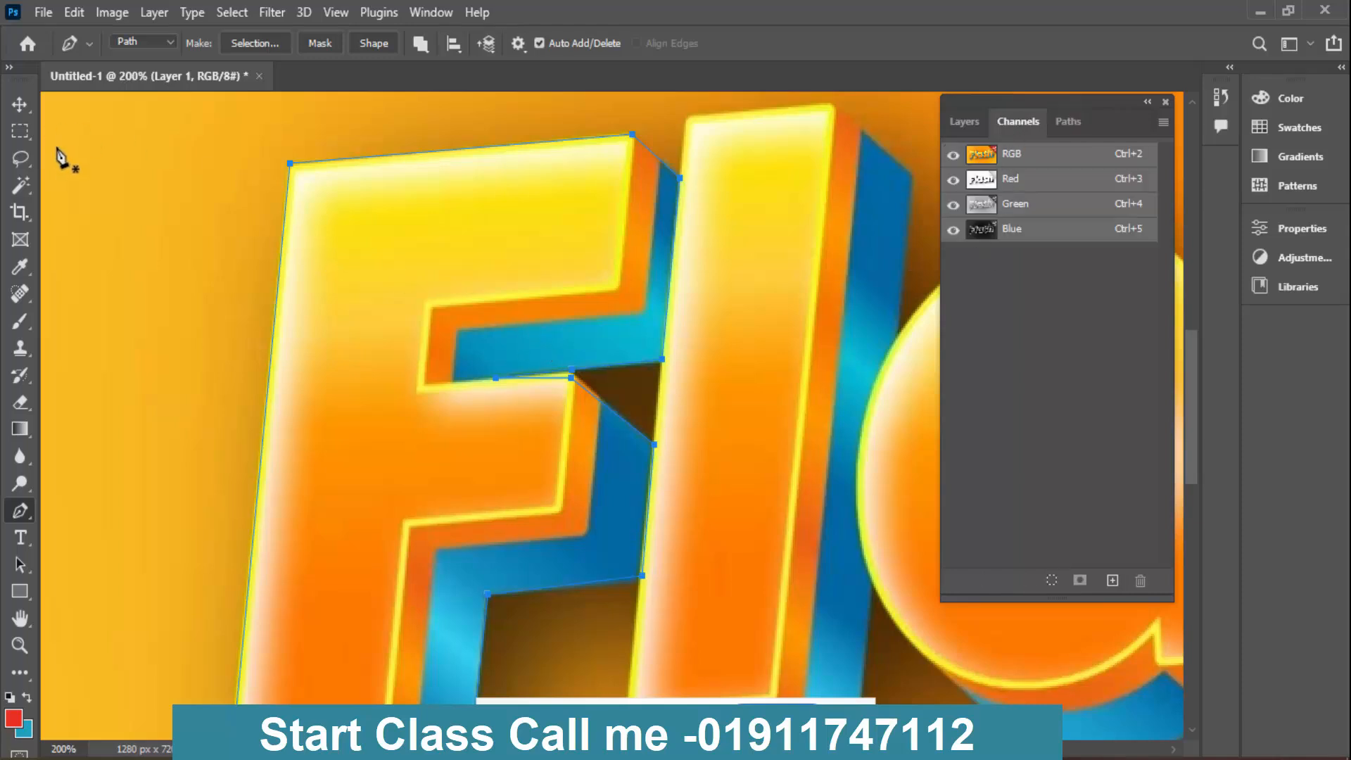
- Select the anchor point at the upper corner of the F's middle arm with the Direct Selection tool and nudge it upward
{"action": "left_click", "coordinate": [21, 565]}
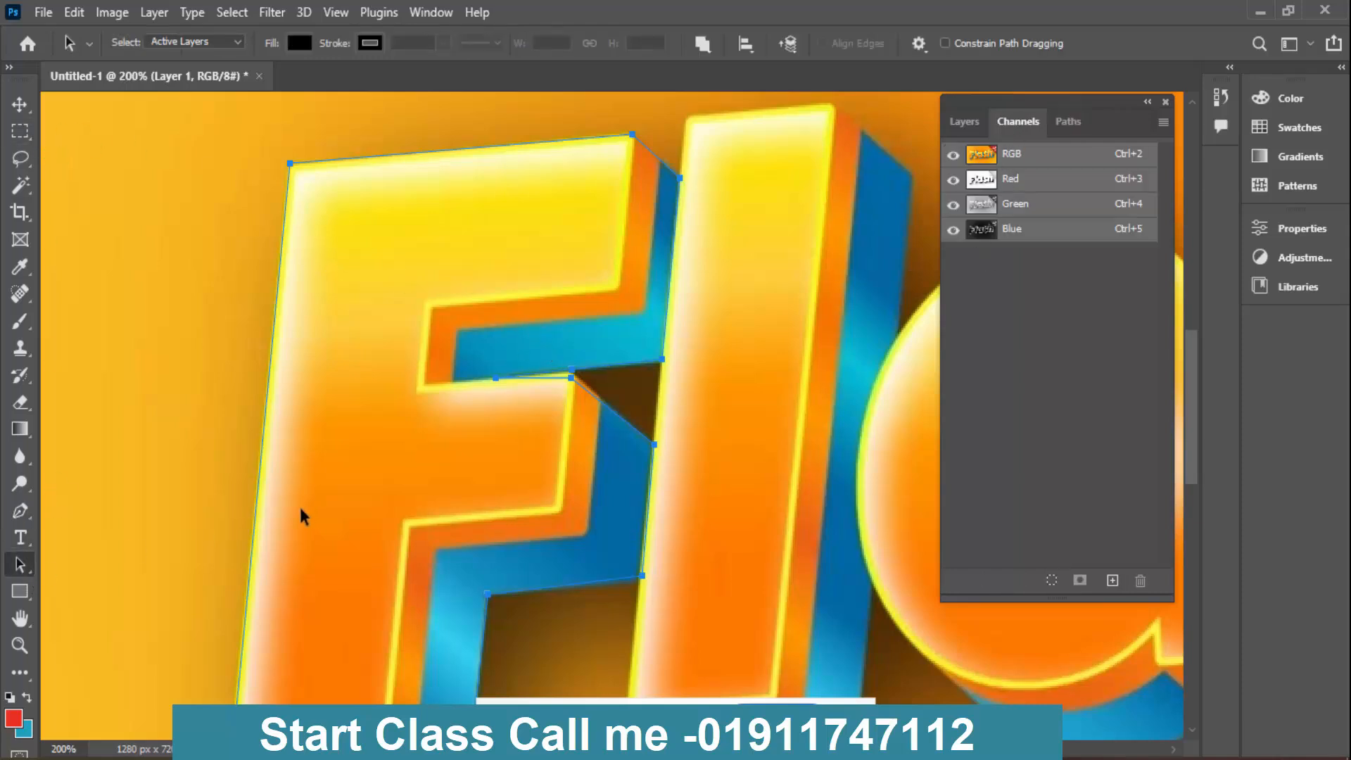
{"action": "scroll", "coordinate": [706, 541], "scroll_direction": "down", "scroll_amount": 3}
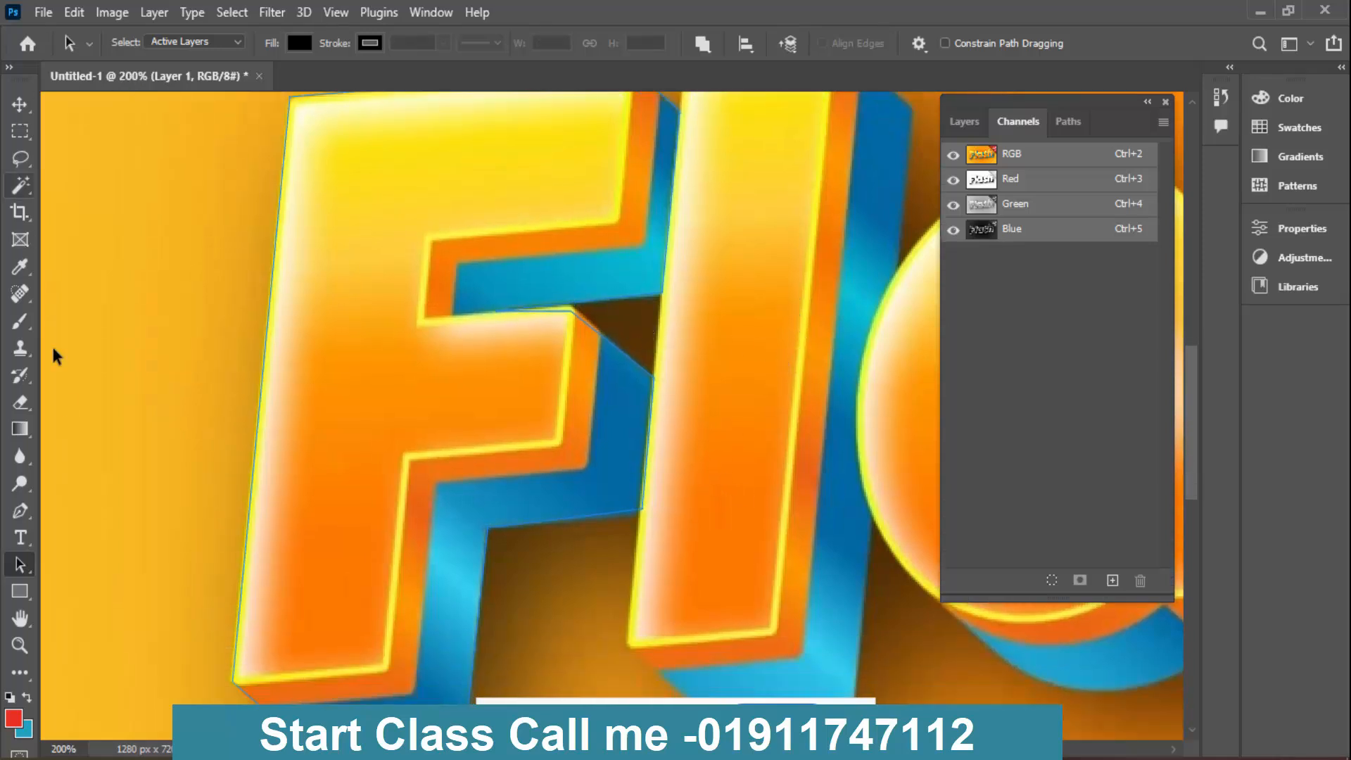
{"action": "right_click", "coordinate": [31, 570]}
{"action": "left_click", "coordinate": [113, 564]}
{"action": "left_click", "coordinate": [572, 314]}
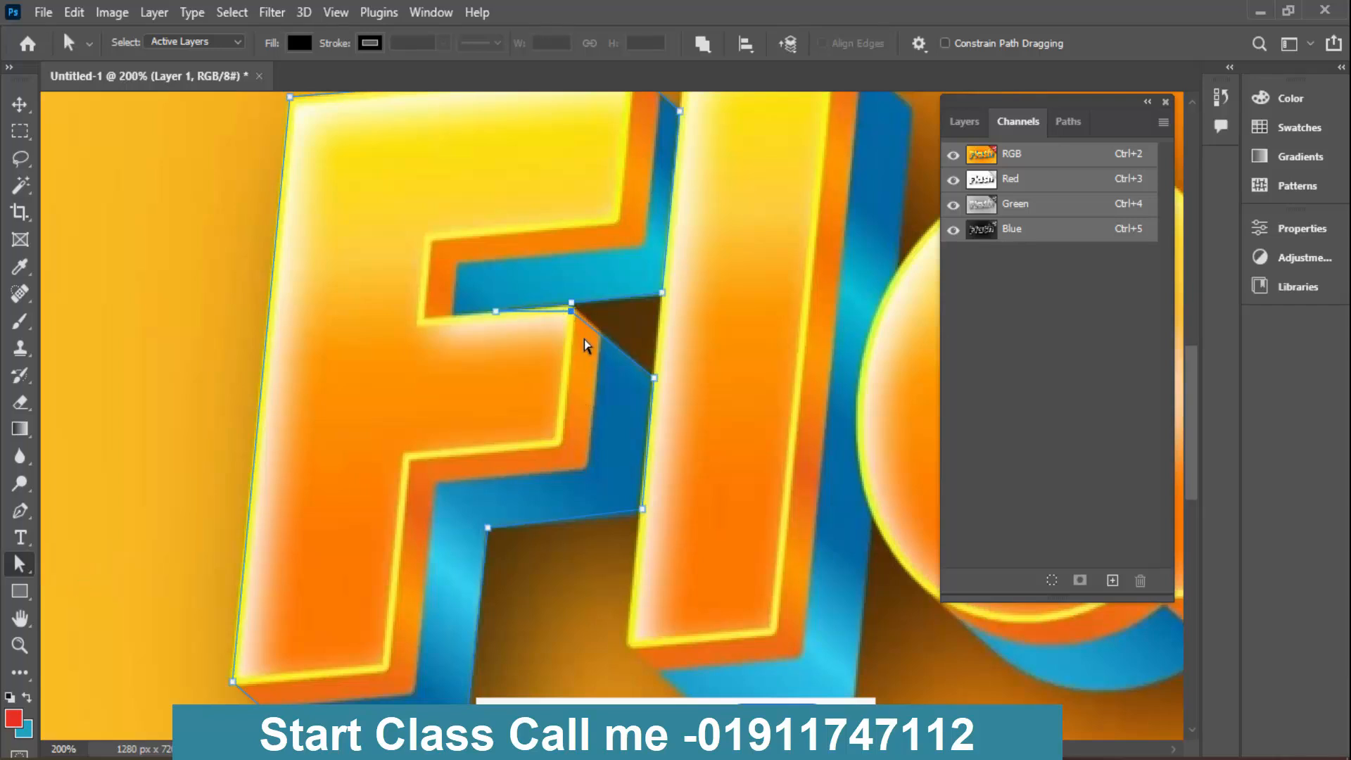
{"action": "key", "text": "Up"}
{"action": "key", "text": "Up"}
{"action": "left_click", "coordinate": [658, 351]}
{"action": "scroll", "coordinate": [658, 352], "scroll_direction": "up", "scroll_amount": 1}
{"action": "scroll", "coordinate": [658, 352], "scroll_direction": "up", "scroll_amount": 2}
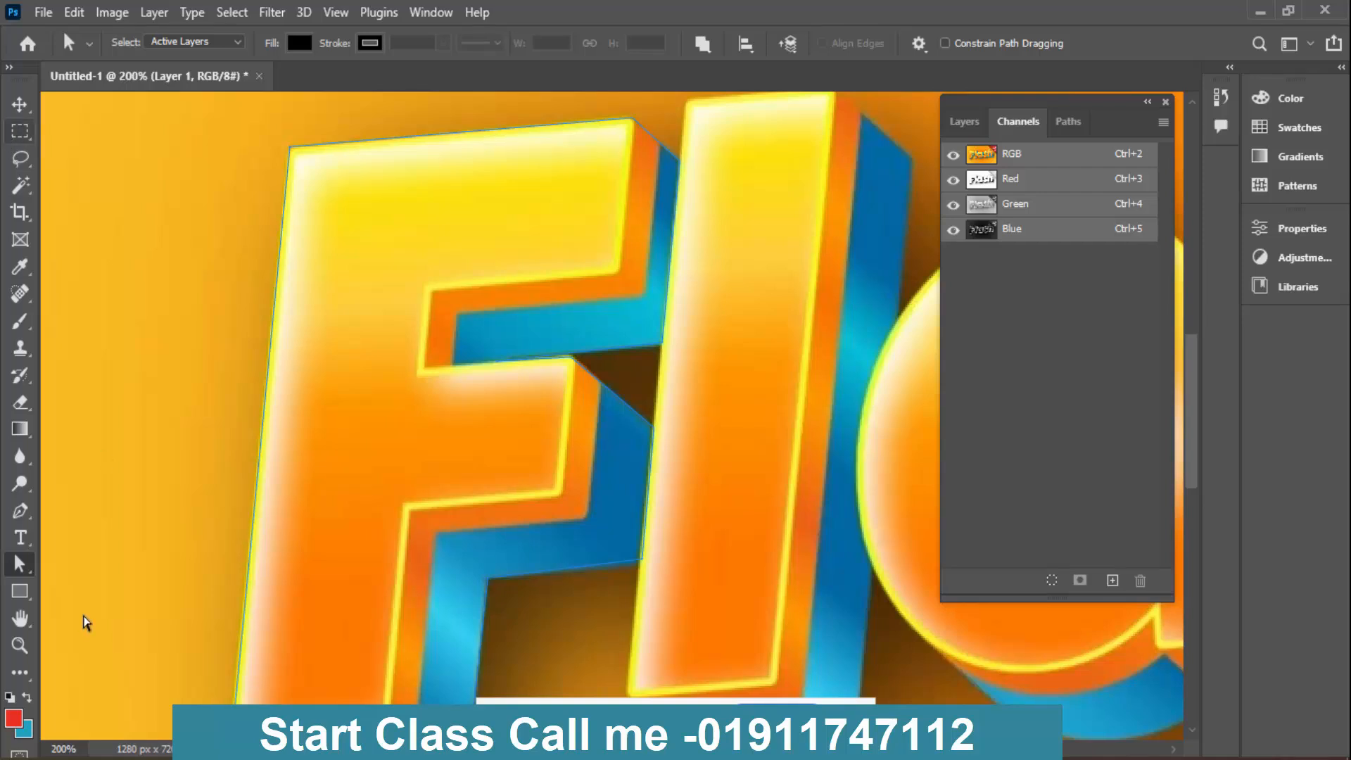
- Select the whole path around the F and convert it to a selection
{"action": "right_click", "coordinate": [19, 576]}
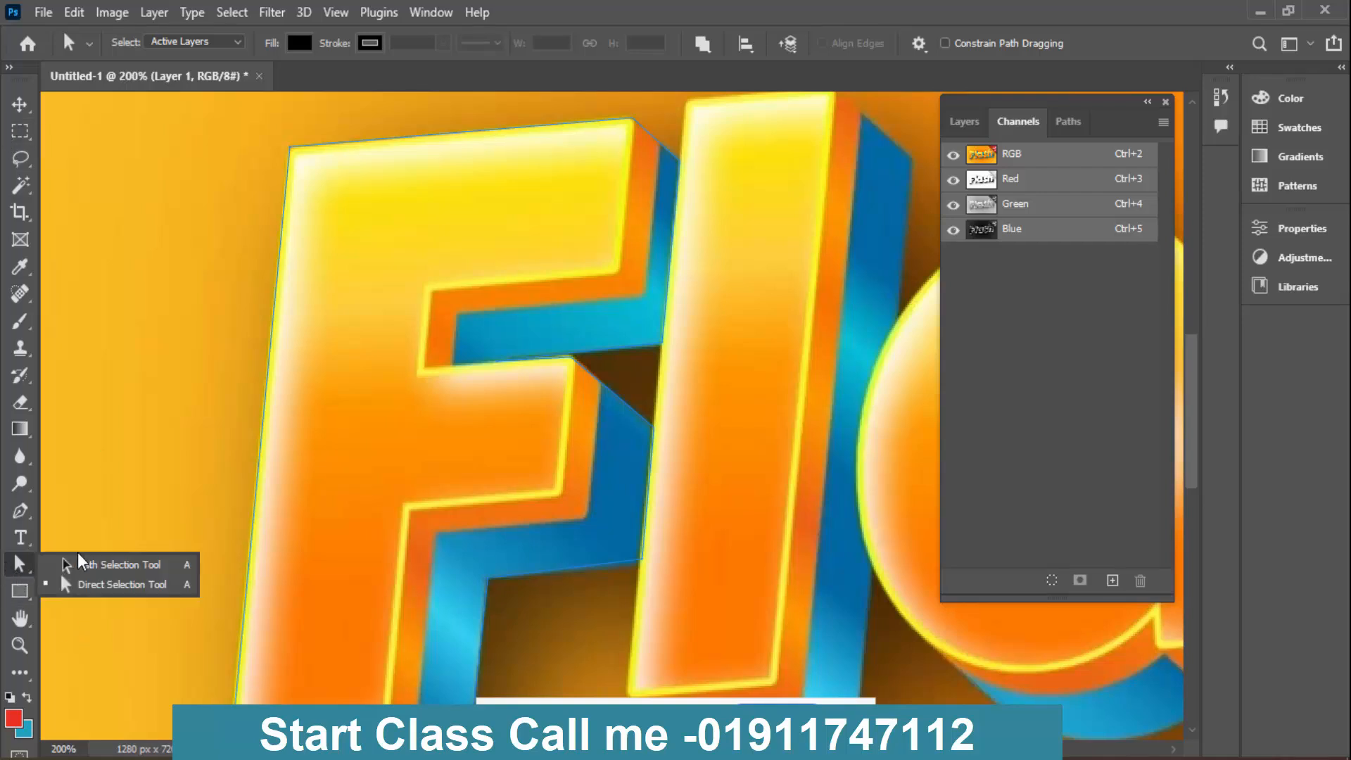
{"action": "left_click", "coordinate": [106, 586]}
{"action": "left_click", "coordinate": [330, 475]}
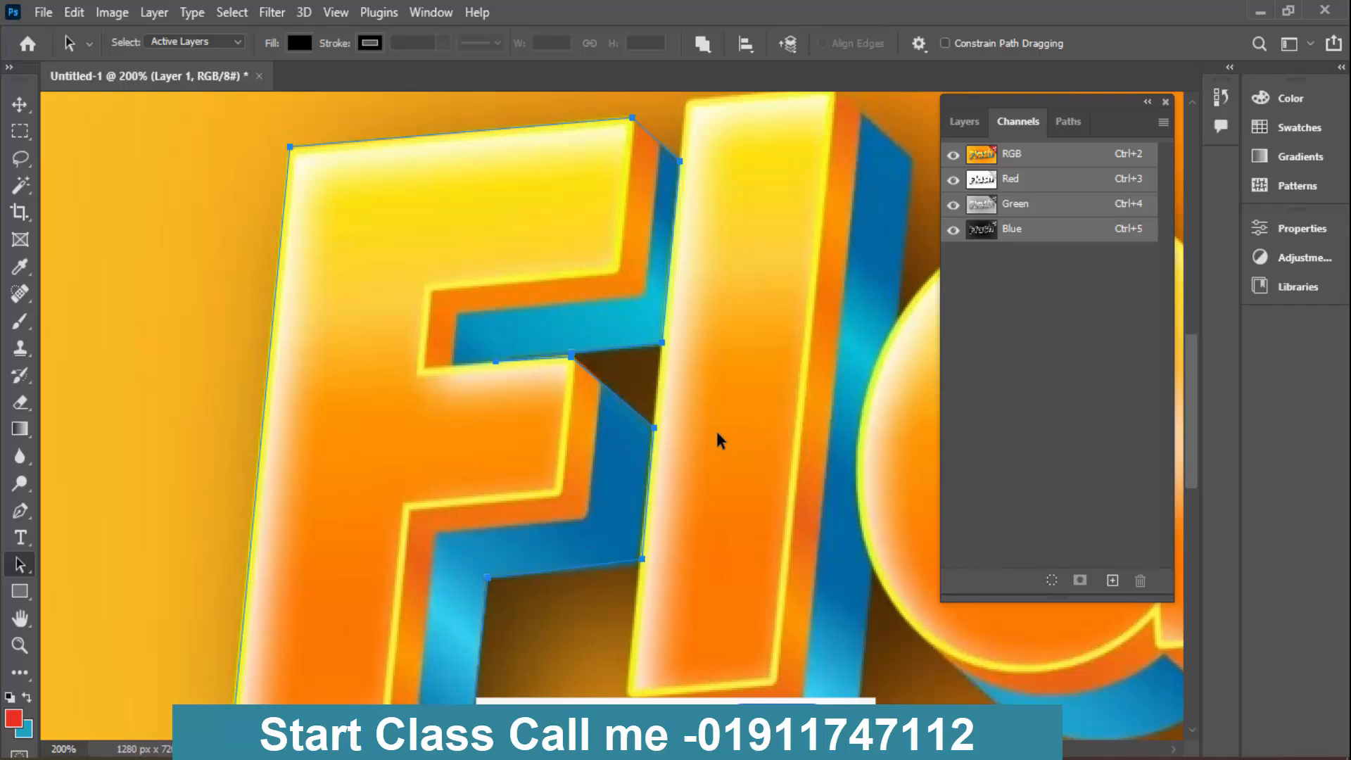
{"action": "key", "text": "ctrl+Return"}
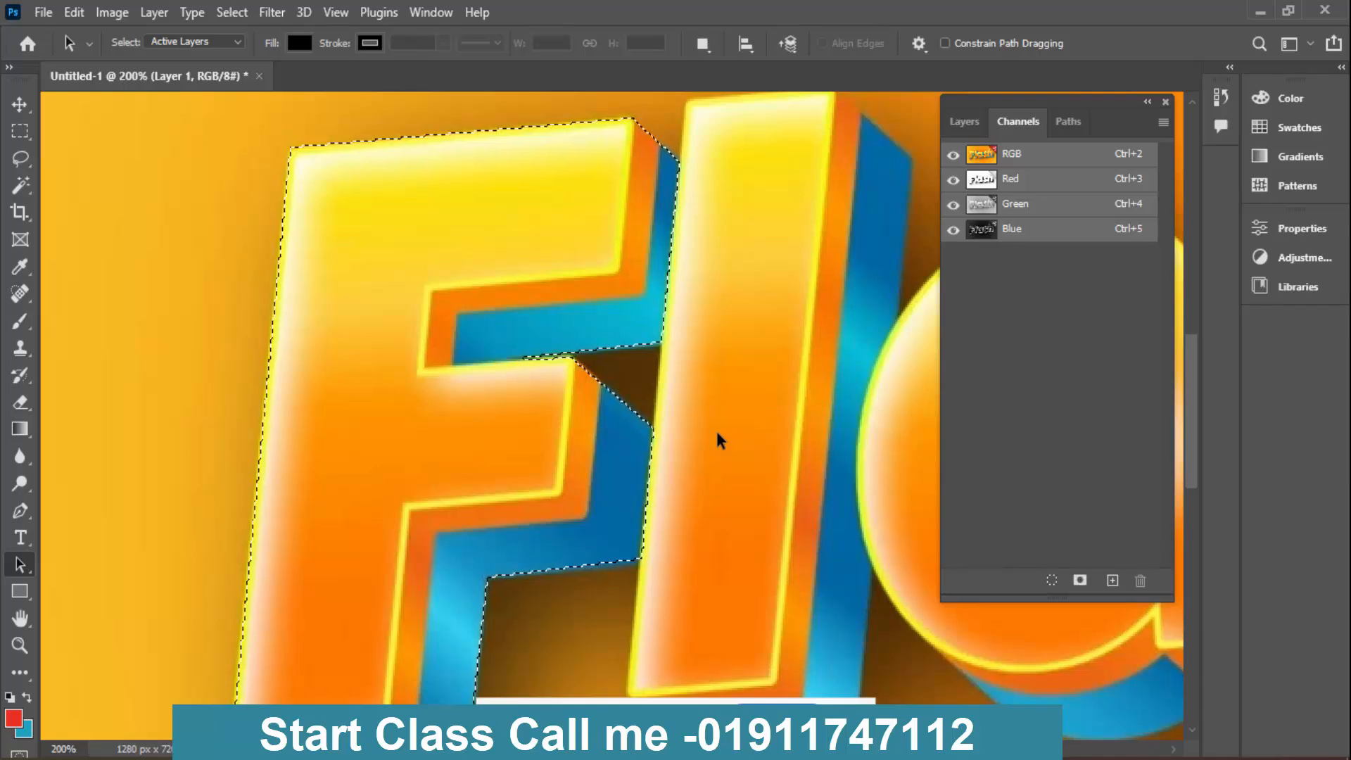
- Create a new document at the preset clipboard size and paste the cut-out F into it
{"action": "key", "text": "ctrl+n"}
{"action": "key", "text": "Return"}
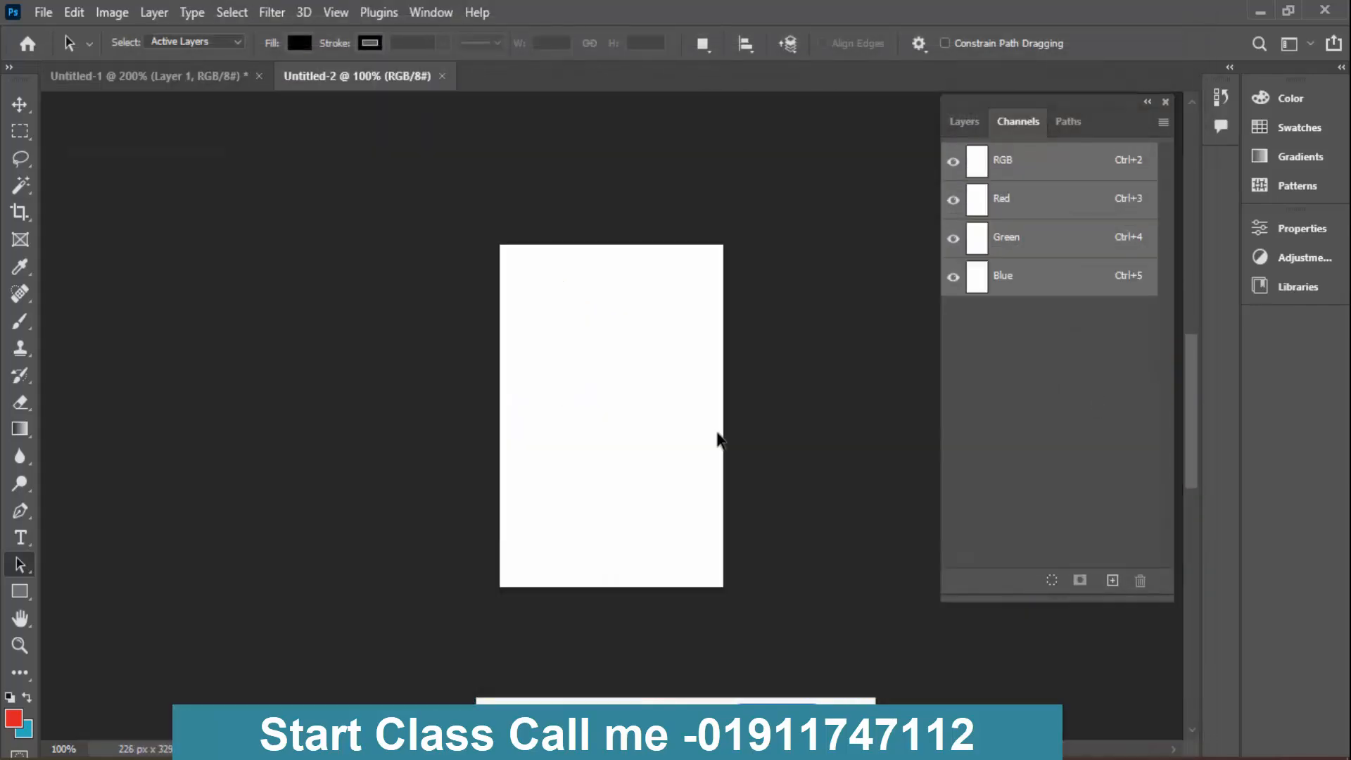
{"action": "key", "text": "ctrl+v"}
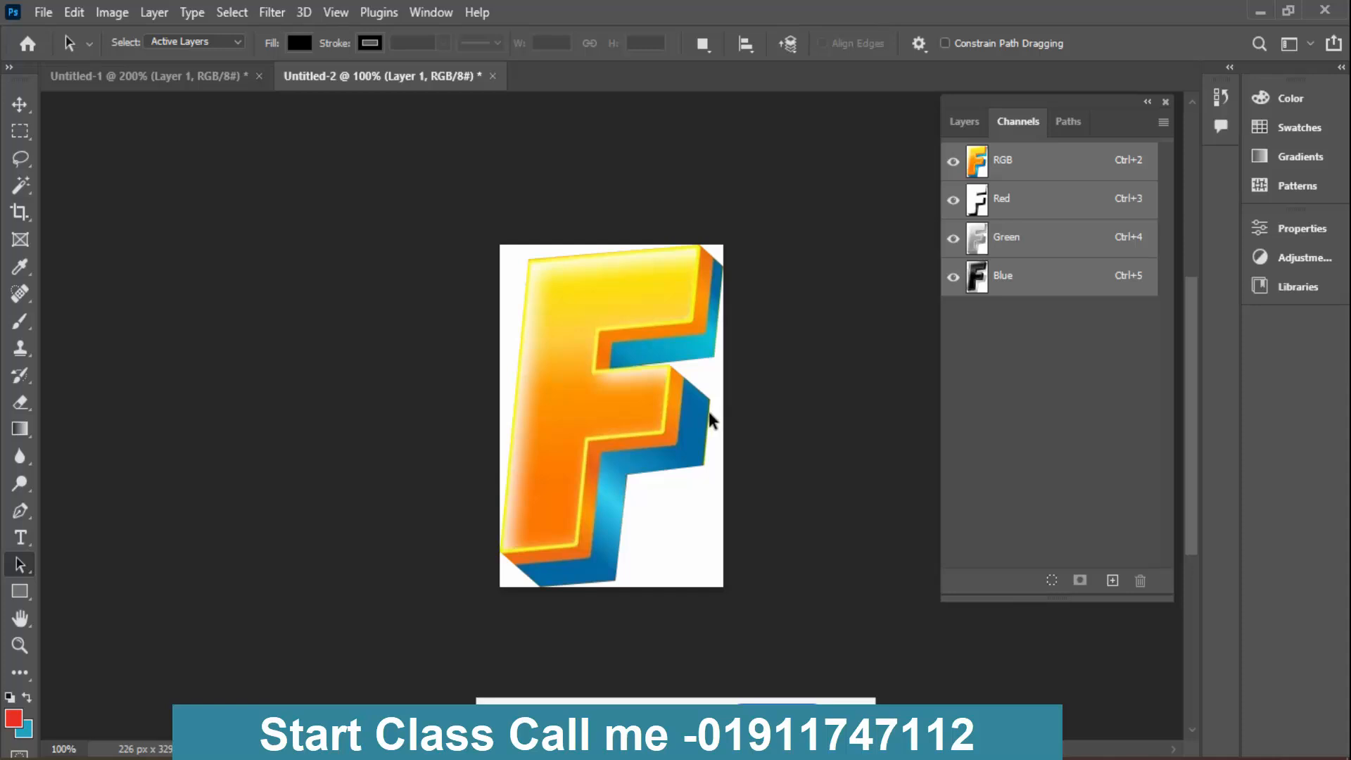
- Copy Path 1 from Untitled-1, clear the selection there, and paste the path onto the F layer in Untitled-2
{"action": "left_click", "coordinate": [1069, 121]}
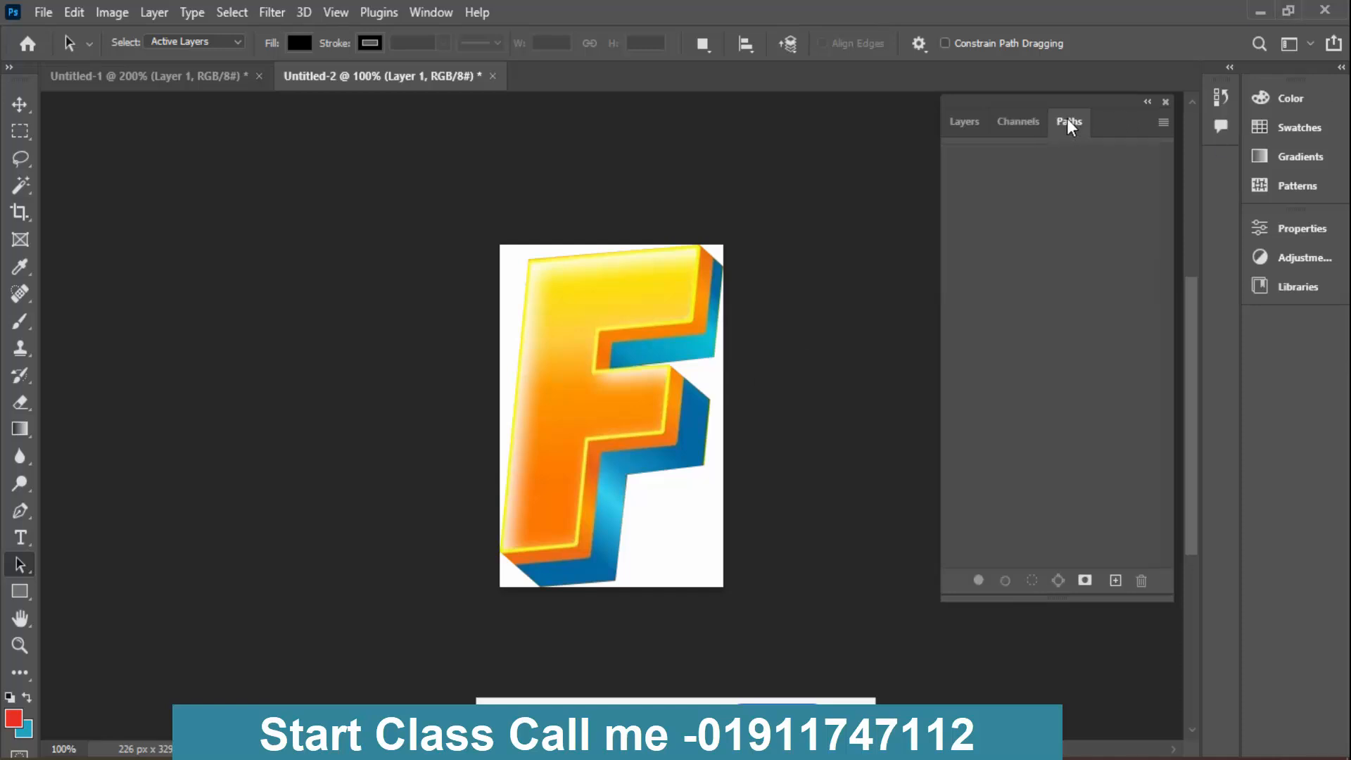
{"action": "left_click", "coordinate": [1018, 127]}
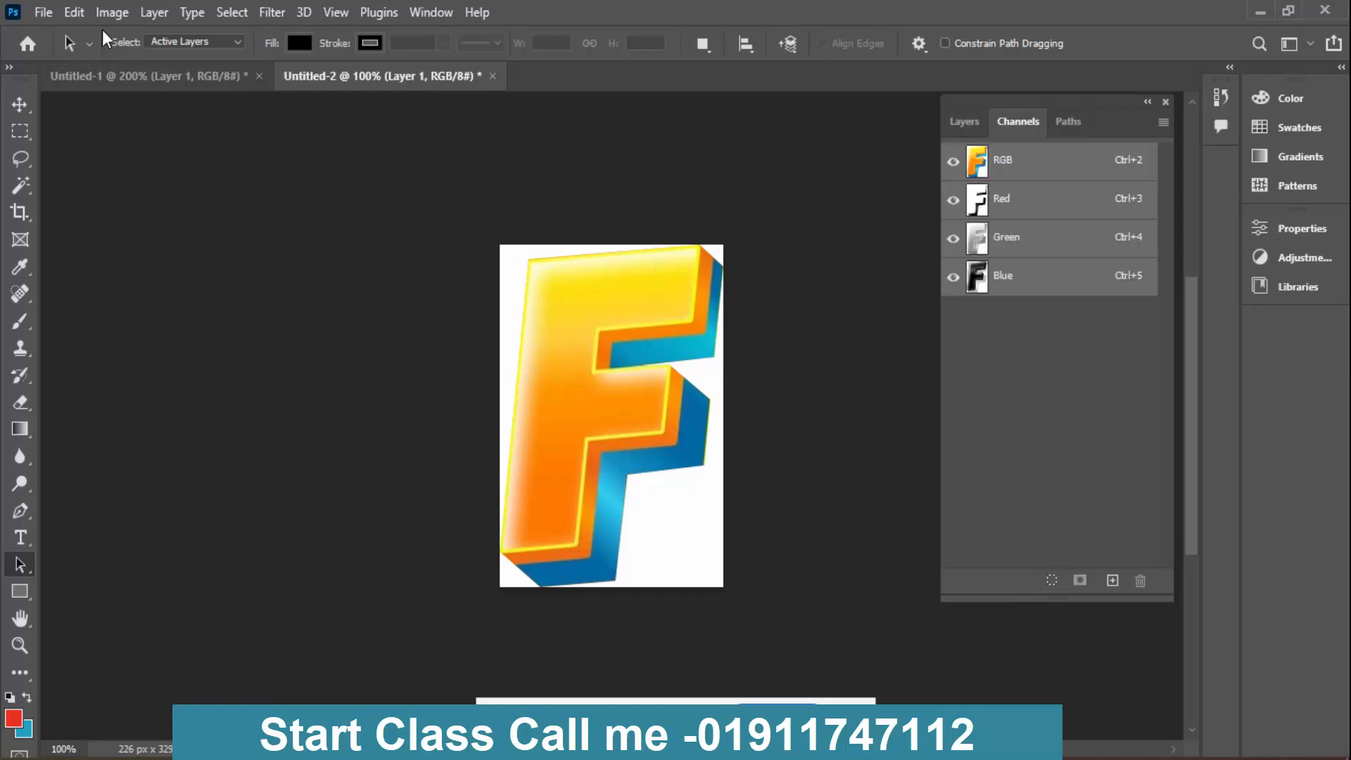
{"action": "left_click", "coordinate": [145, 78]}
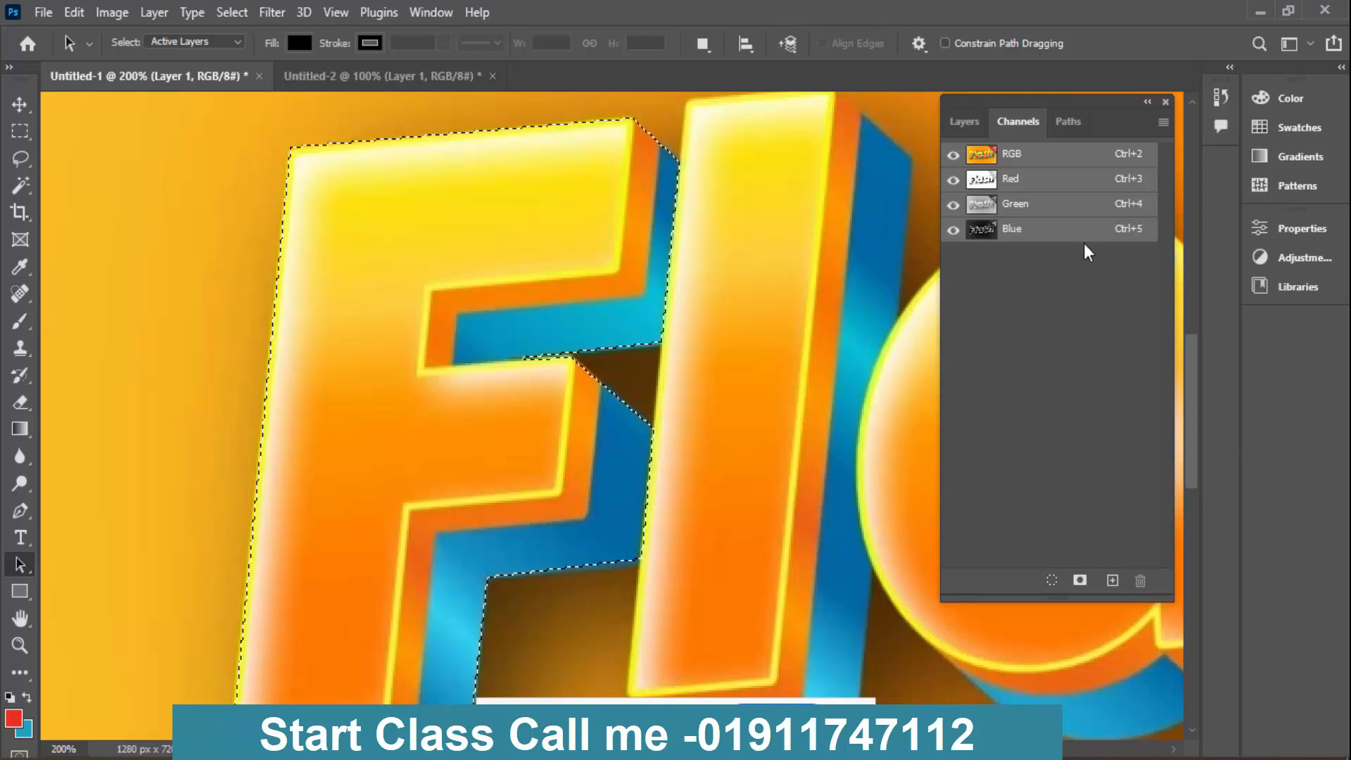
{"action": "left_click", "coordinate": [1069, 121]}
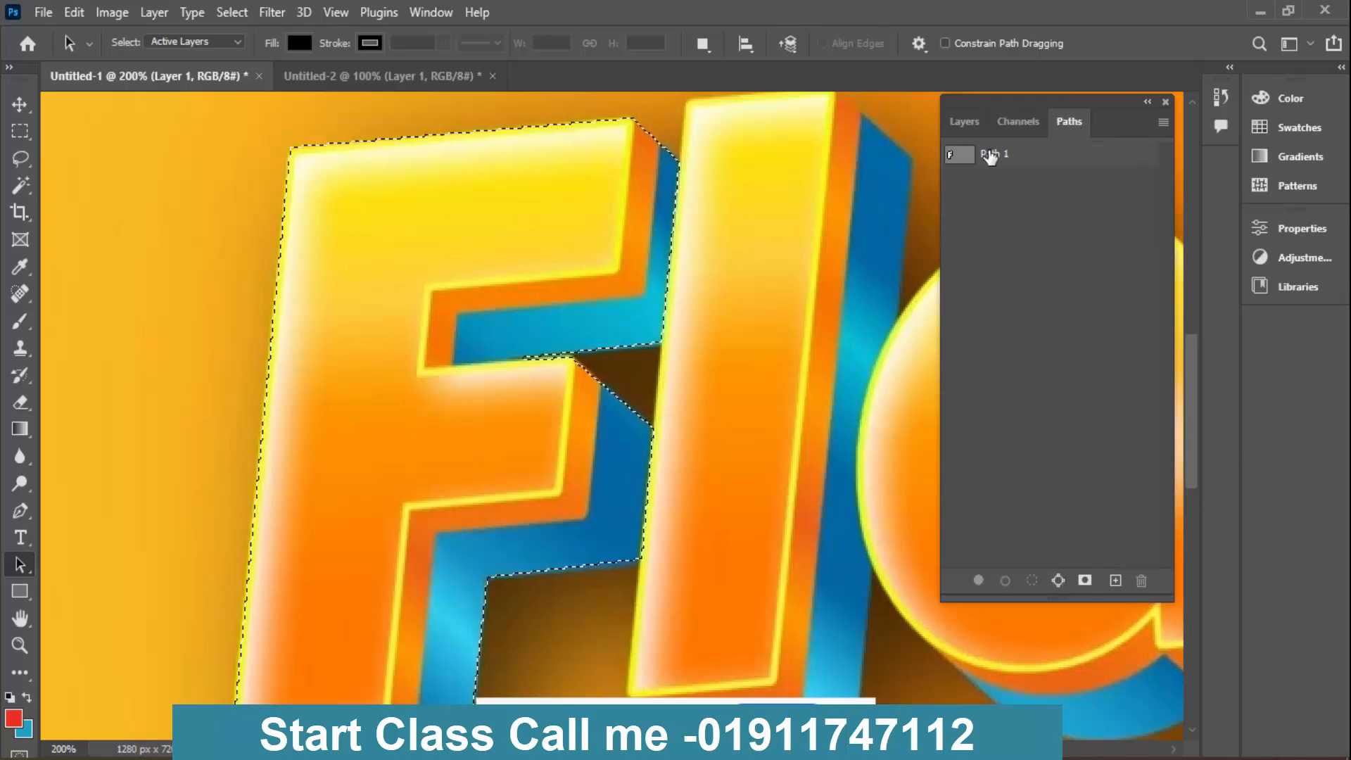
{"action": "left_click", "coordinate": [1003, 160]}
{"action": "key", "text": "ctrl+d"}
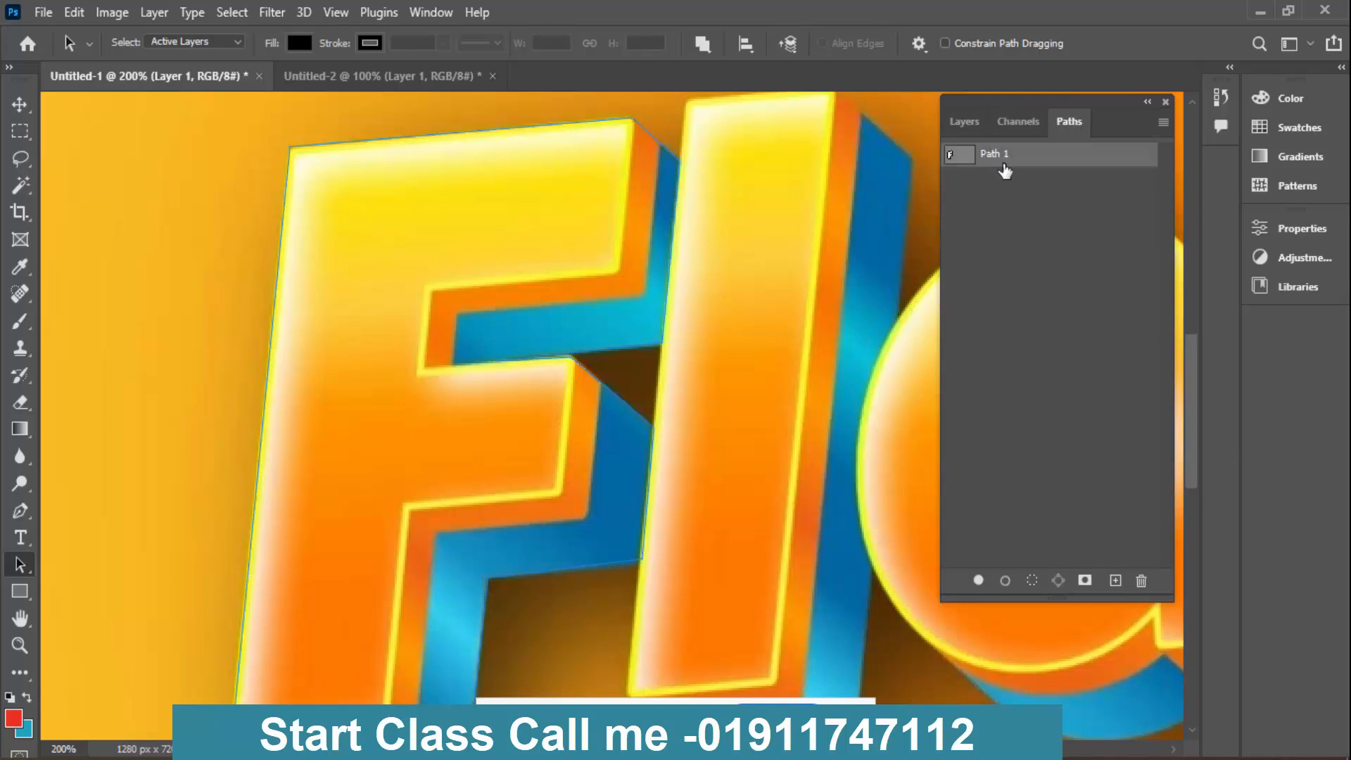
{"action": "left_click", "coordinate": [443, 133]}
{"action": "left_click", "coordinate": [466, 76]}
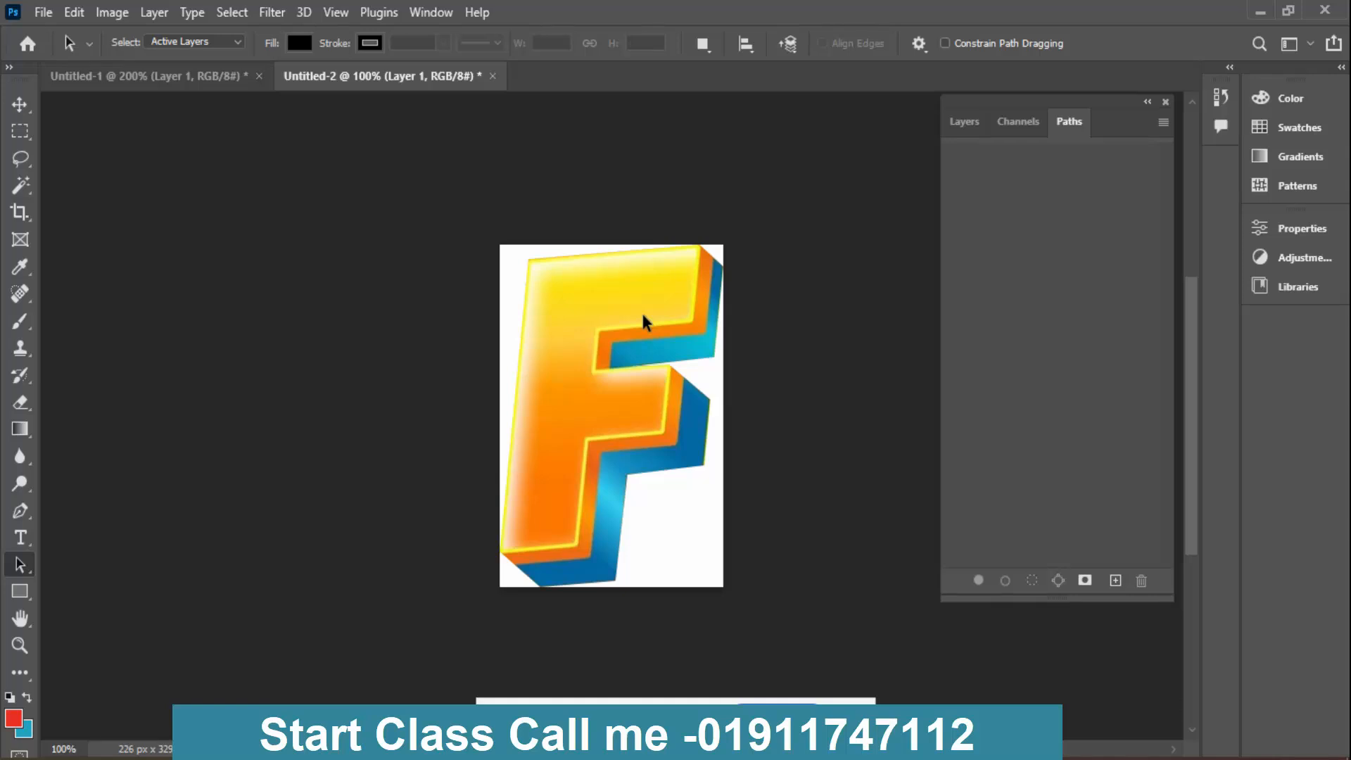
{"action": "key", "text": "ctrl+v"}
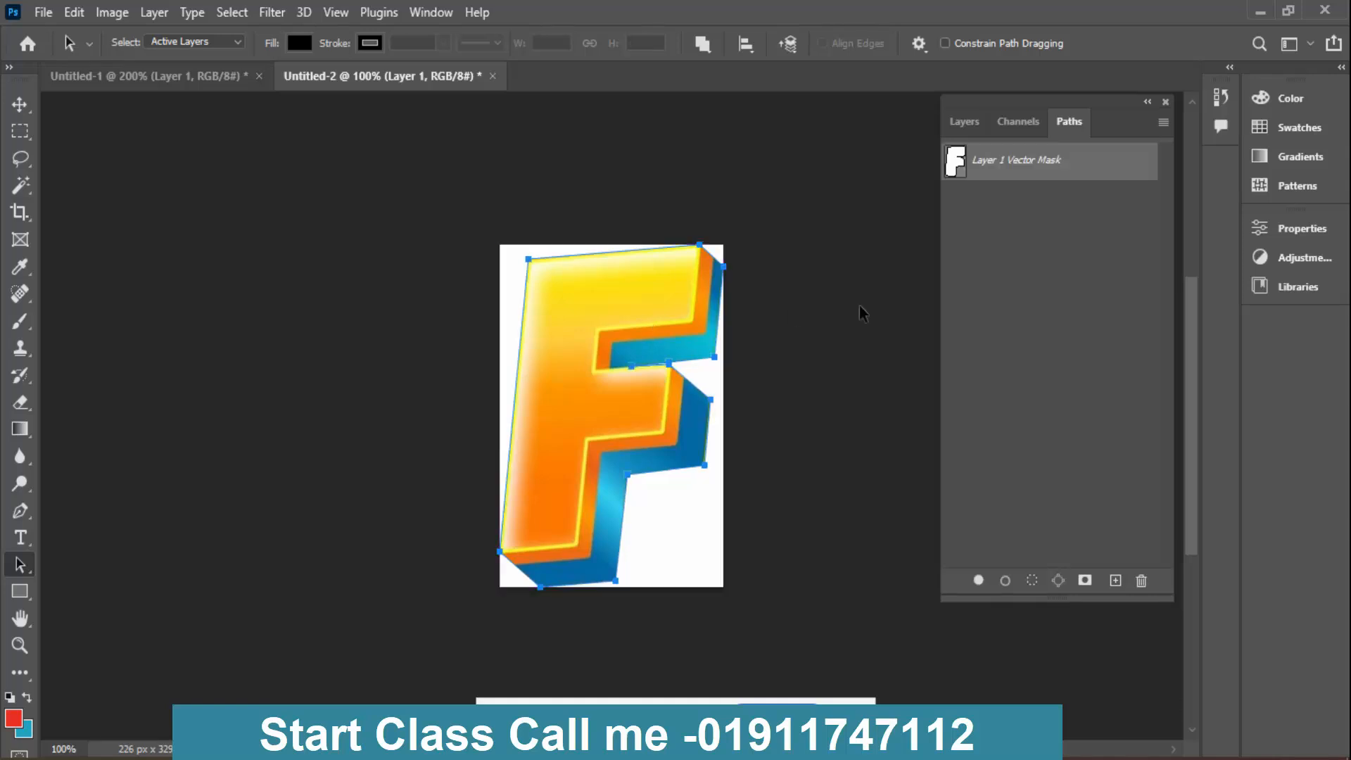
- Save the pasted vector mask path as "Layer 1 Vector Mask copy" and delete the original vector mask
{"action": "double_click", "coordinate": [1028, 176]}
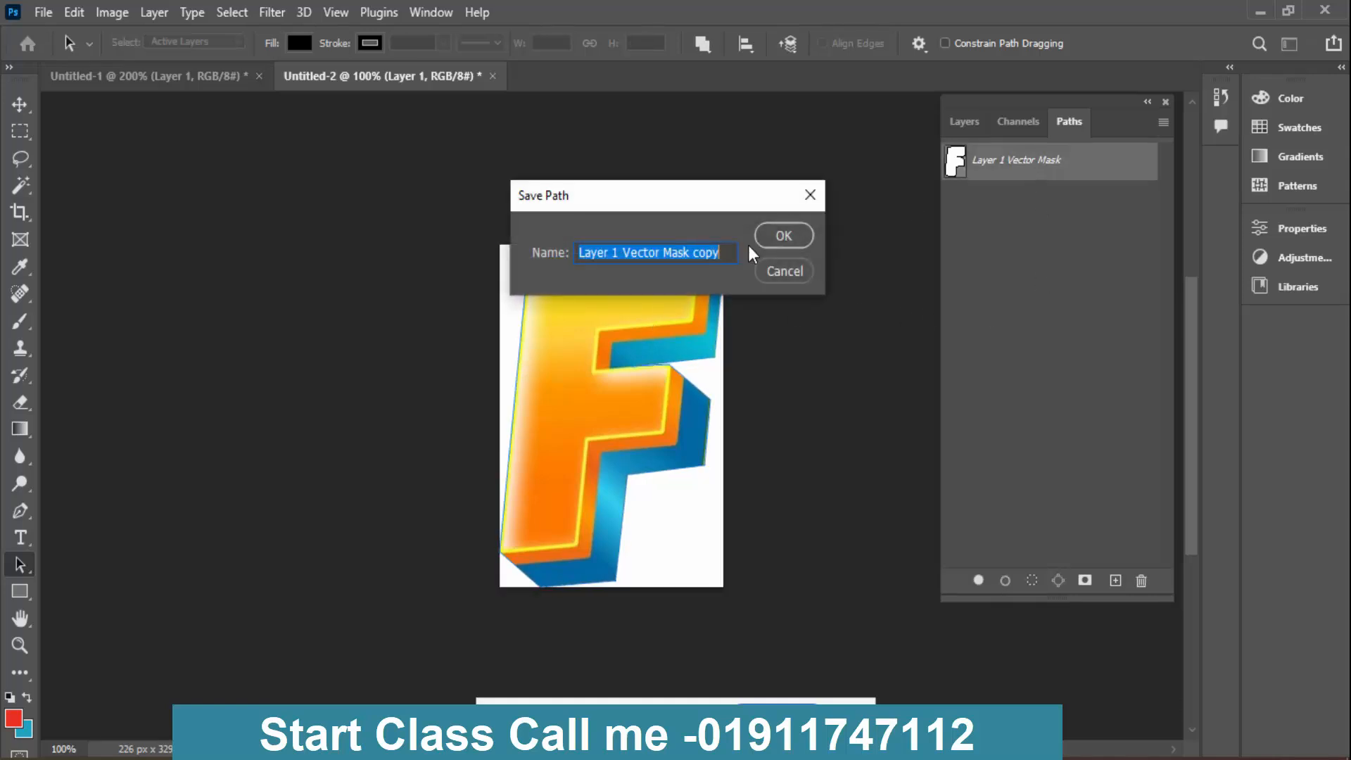
{"action": "left_click", "coordinate": [784, 235]}
{"action": "left_click", "coordinate": [1020, 266]}
{"action": "left_click", "coordinate": [1011, 206]}
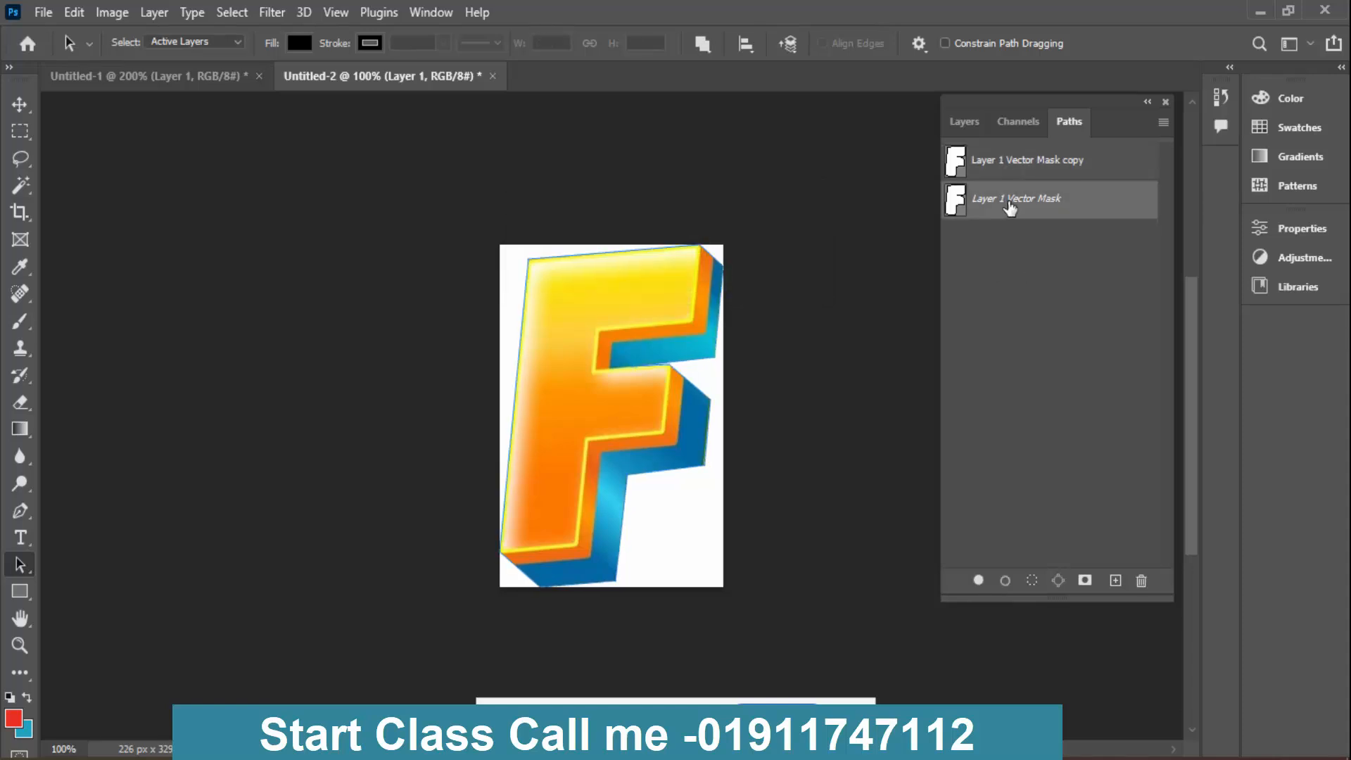
{"action": "left_click_drag", "start_coordinate": [1012, 205], "coordinate": [1141, 585]}
- Load the saved F path as a selection and create a new alpha channel
{"action": "left_click", "coordinate": [1014, 175]}
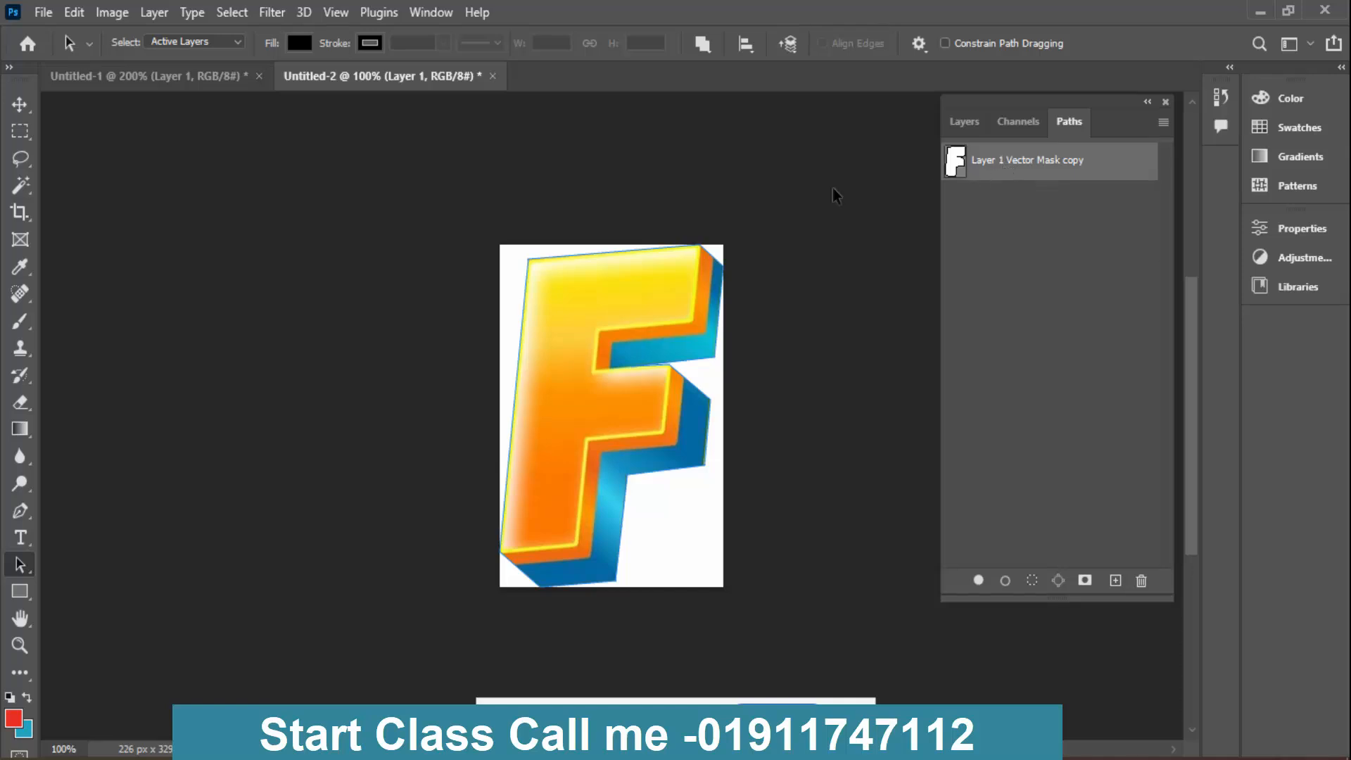
{"action": "key", "text": "ctrl+Return"}
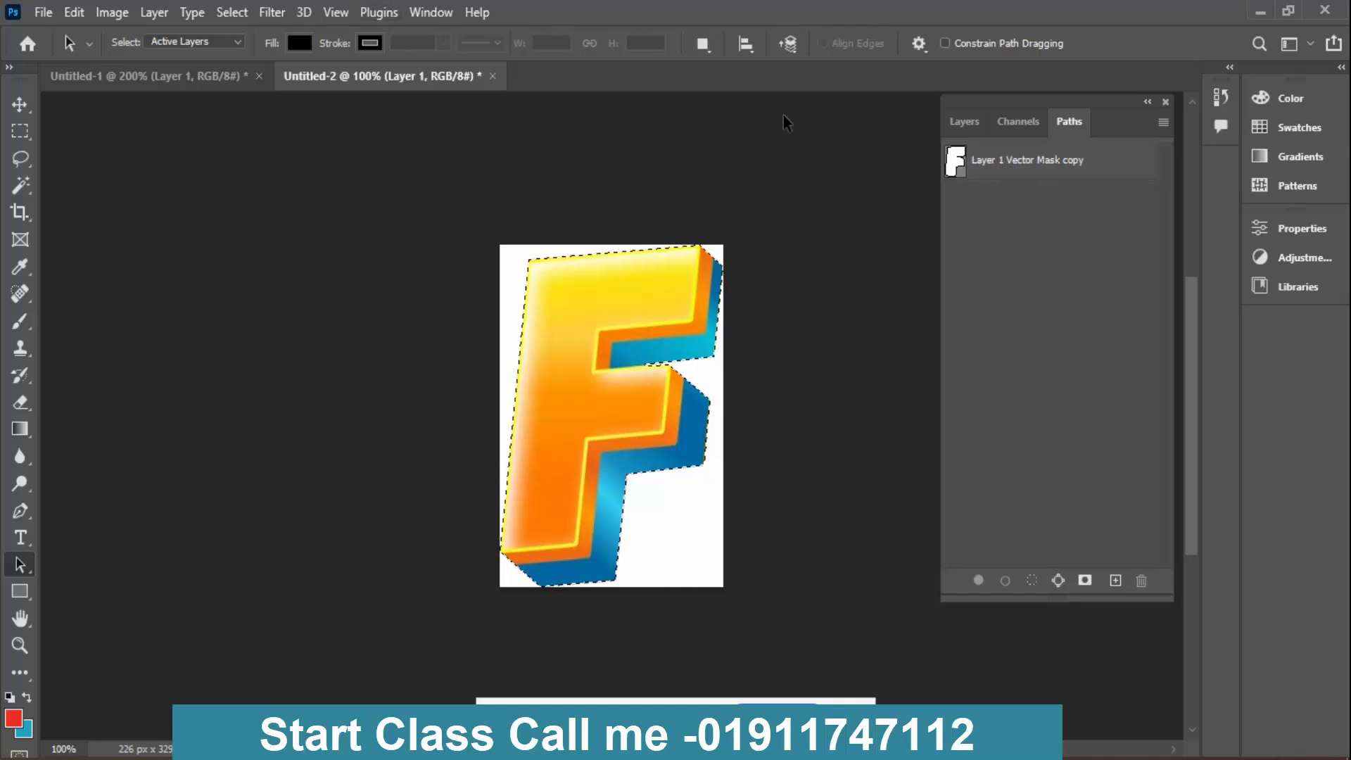
{"action": "left_click", "coordinate": [1018, 121]}
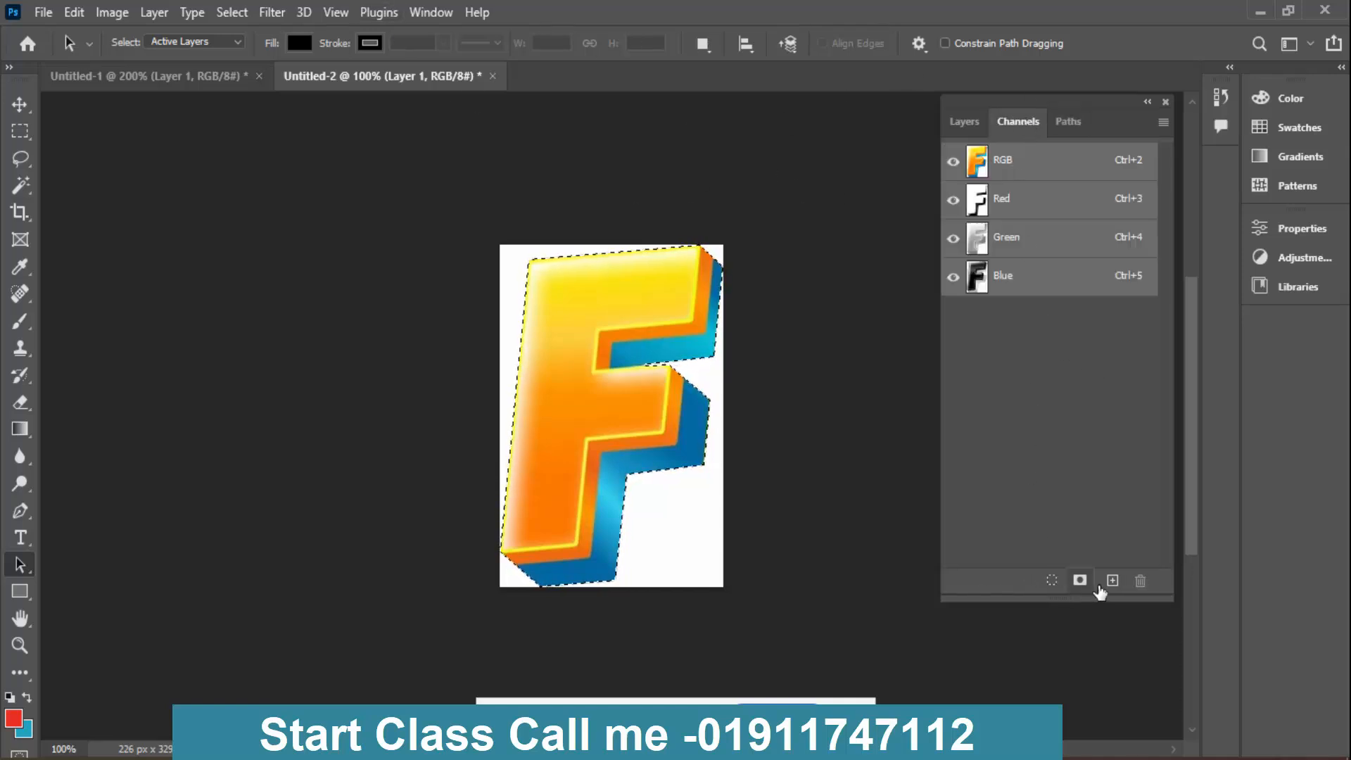
{"action": "left_click", "coordinate": [1112, 581]}
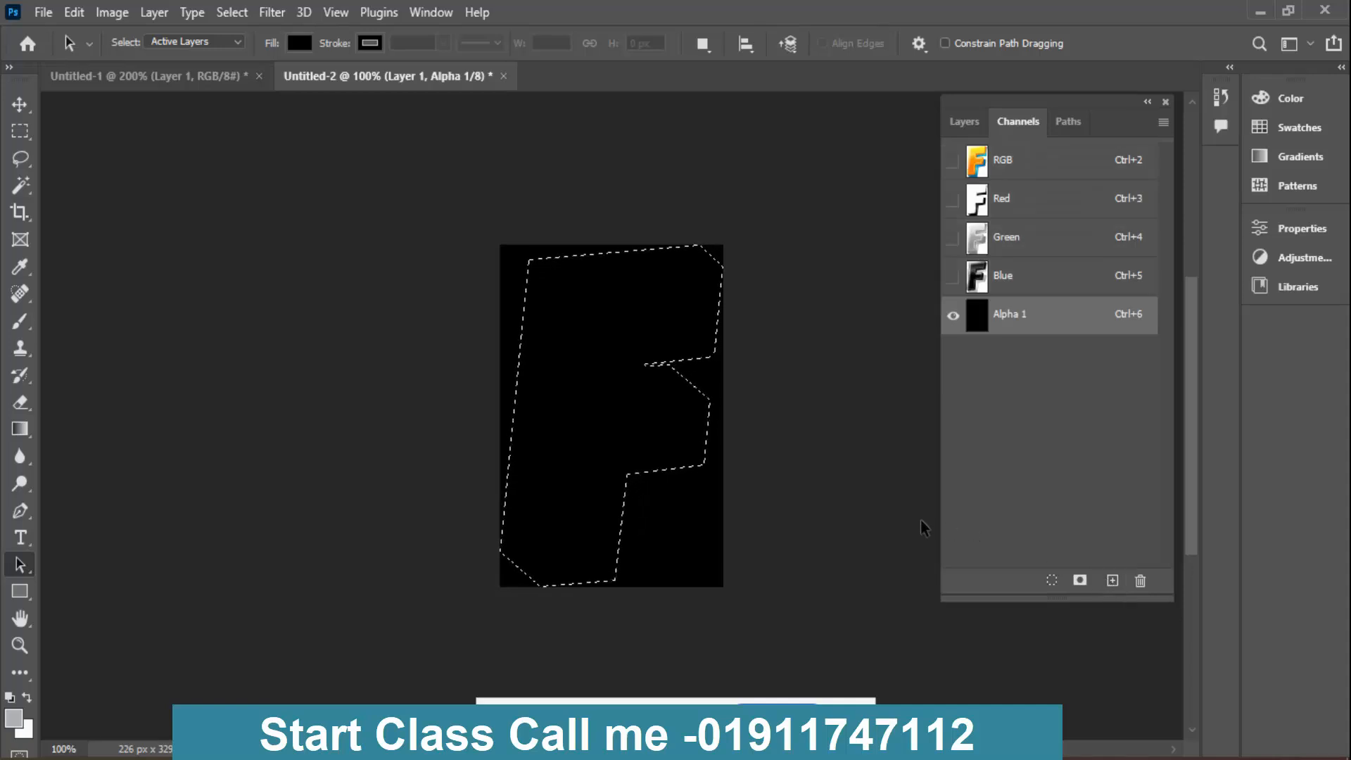
- Invert the selection, fill the area outside the F with white in the alpha channel, and deselect
{"action": "key", "text": "ctrl+shift+i"}
{"action": "key", "text": "alt+Delete"}
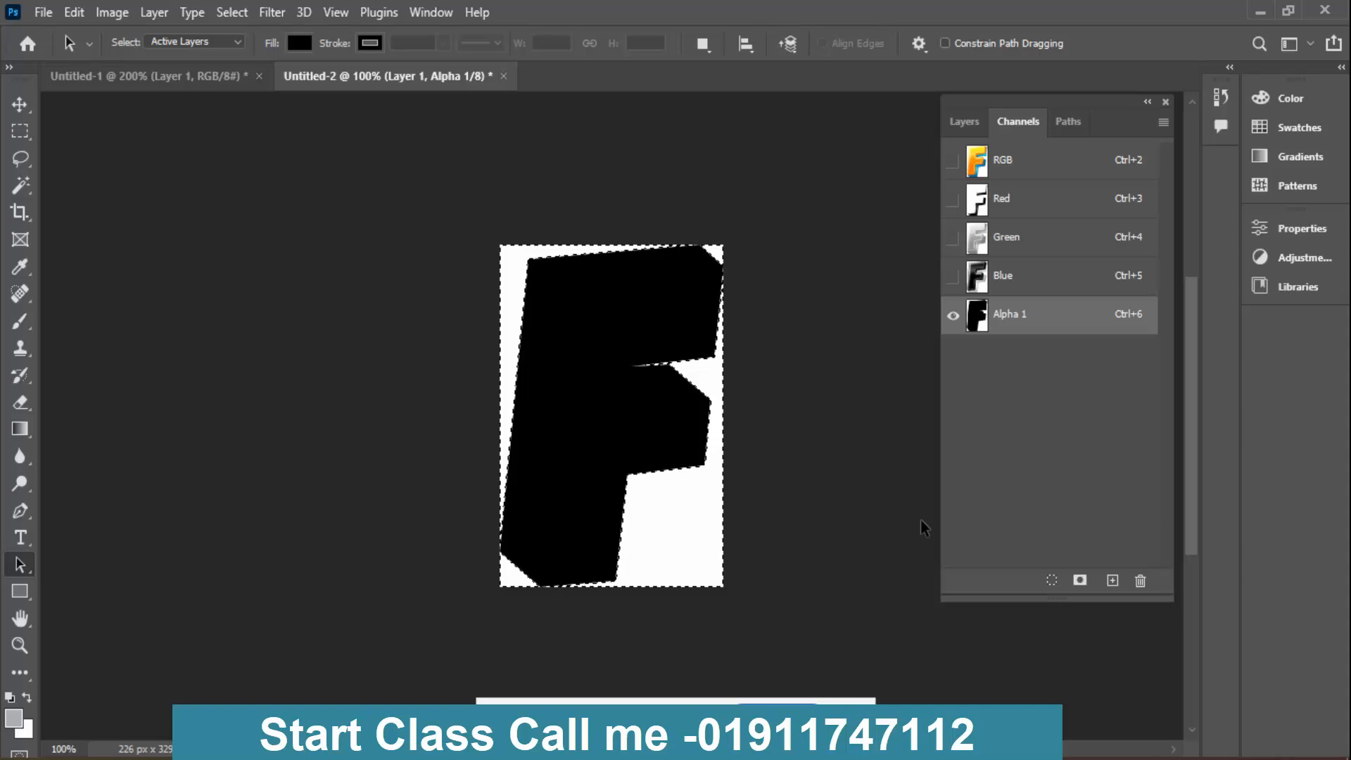
{"action": "key", "text": "ctrl+d"}
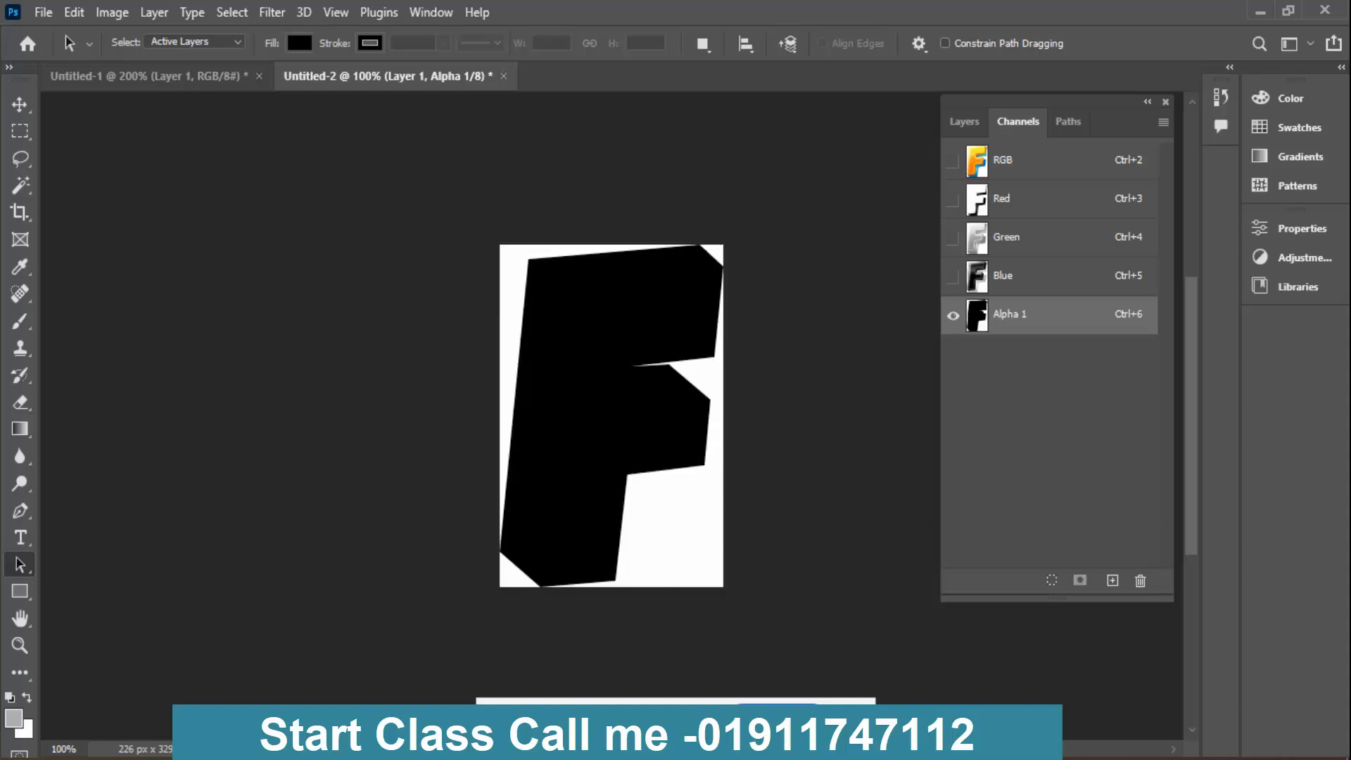
- Convert the Alpha 1 channel into a spot colour channel with red ink at 50% solidity, and check it against the RGB composite
{"action": "key", "text": "F10"}
{"action": "double_click", "coordinate": [995, 310]}
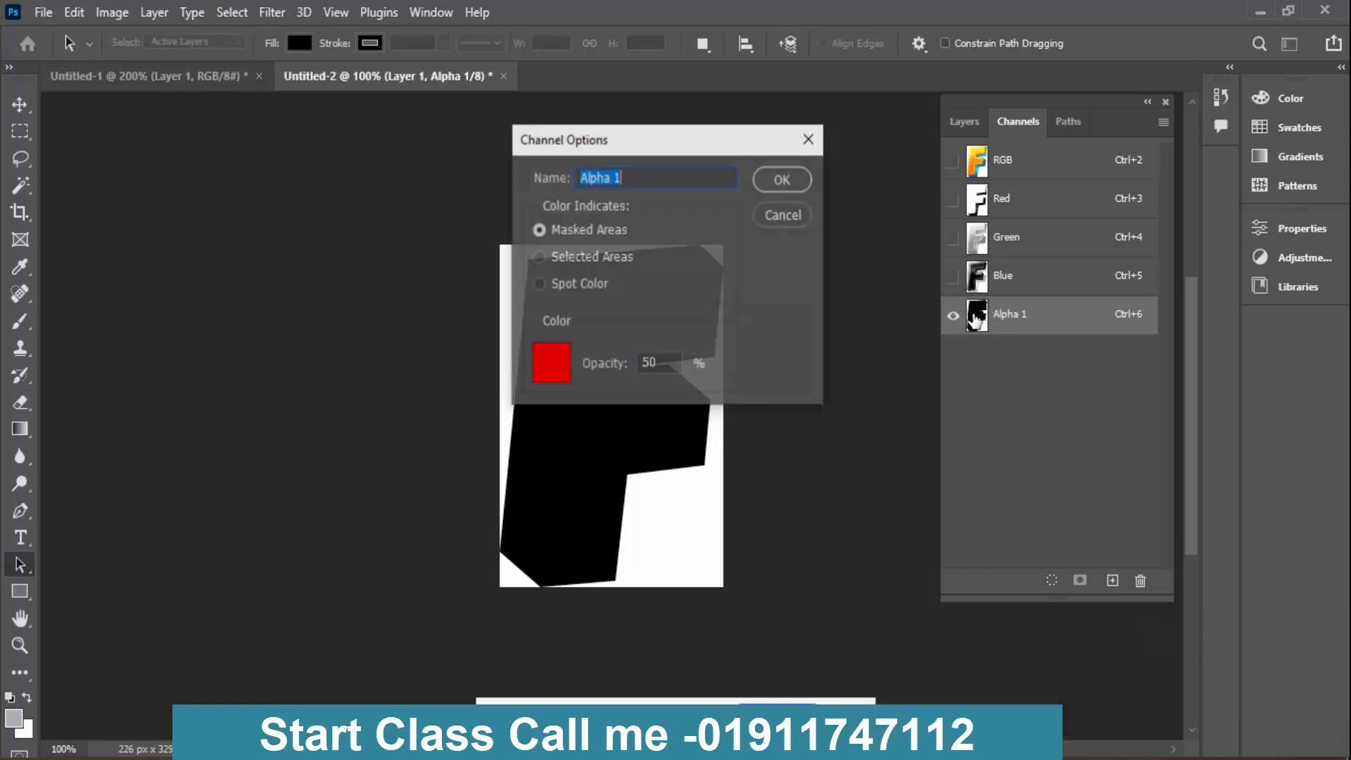
{"action": "left_click", "coordinate": [600, 287]}
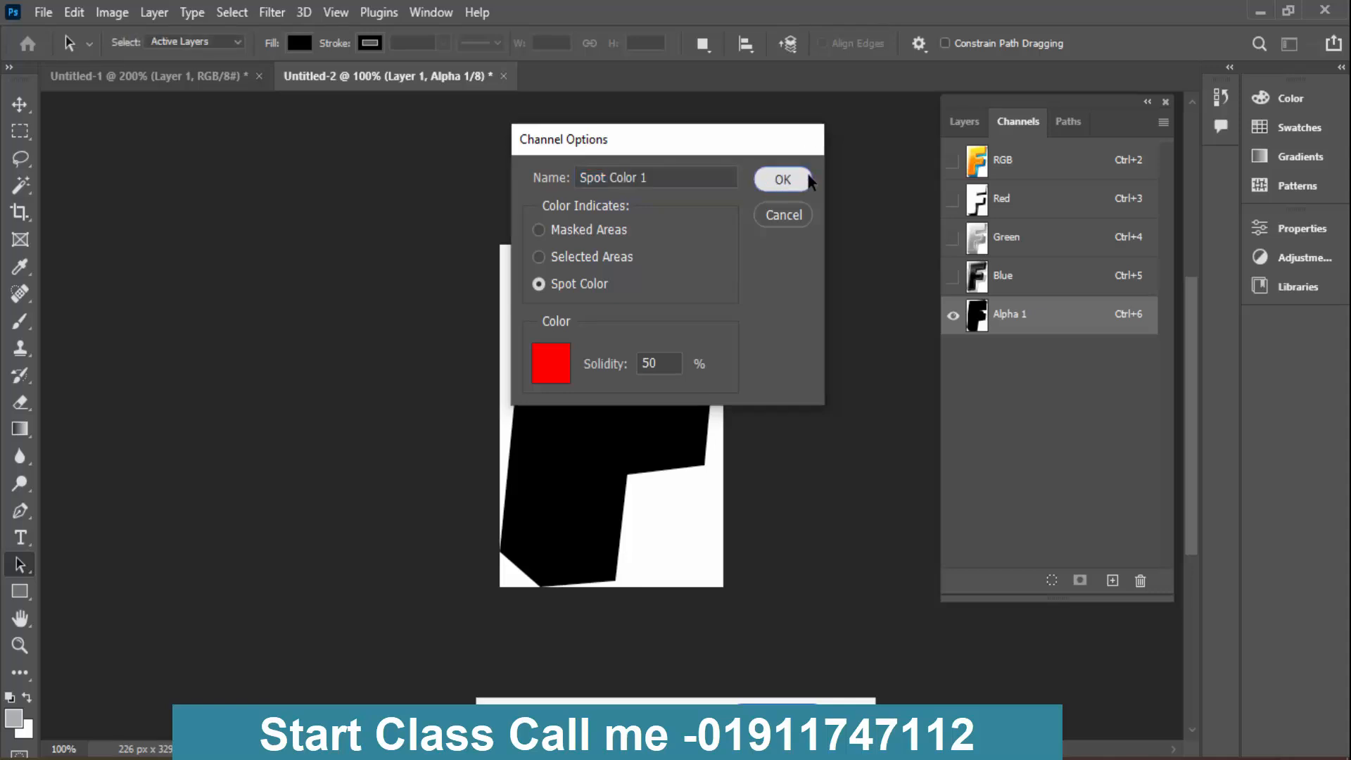
{"action": "left_click", "coordinate": [783, 179]}
{"action": "left_click", "coordinate": [1061, 169]}
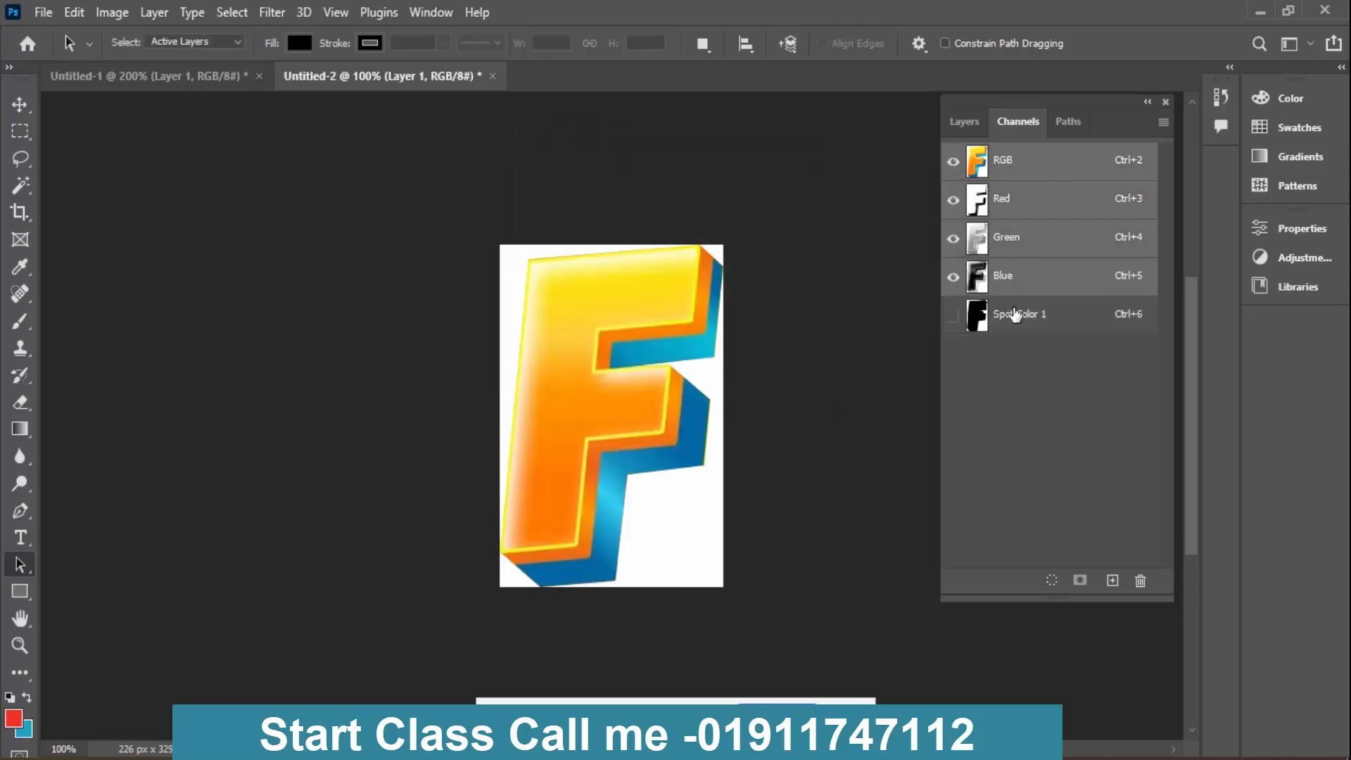
{"action": "left_click", "coordinate": [1026, 323]}
{"action": "left_click", "coordinate": [1021, 172]}
- Switch to WhatsApp, view the Flash reference image and the recent chats, and return to Photoshop
{"action": "mouse_move", "coordinate": [611, 746]}
{"action": "left_click", "coordinate": [501, 704]}
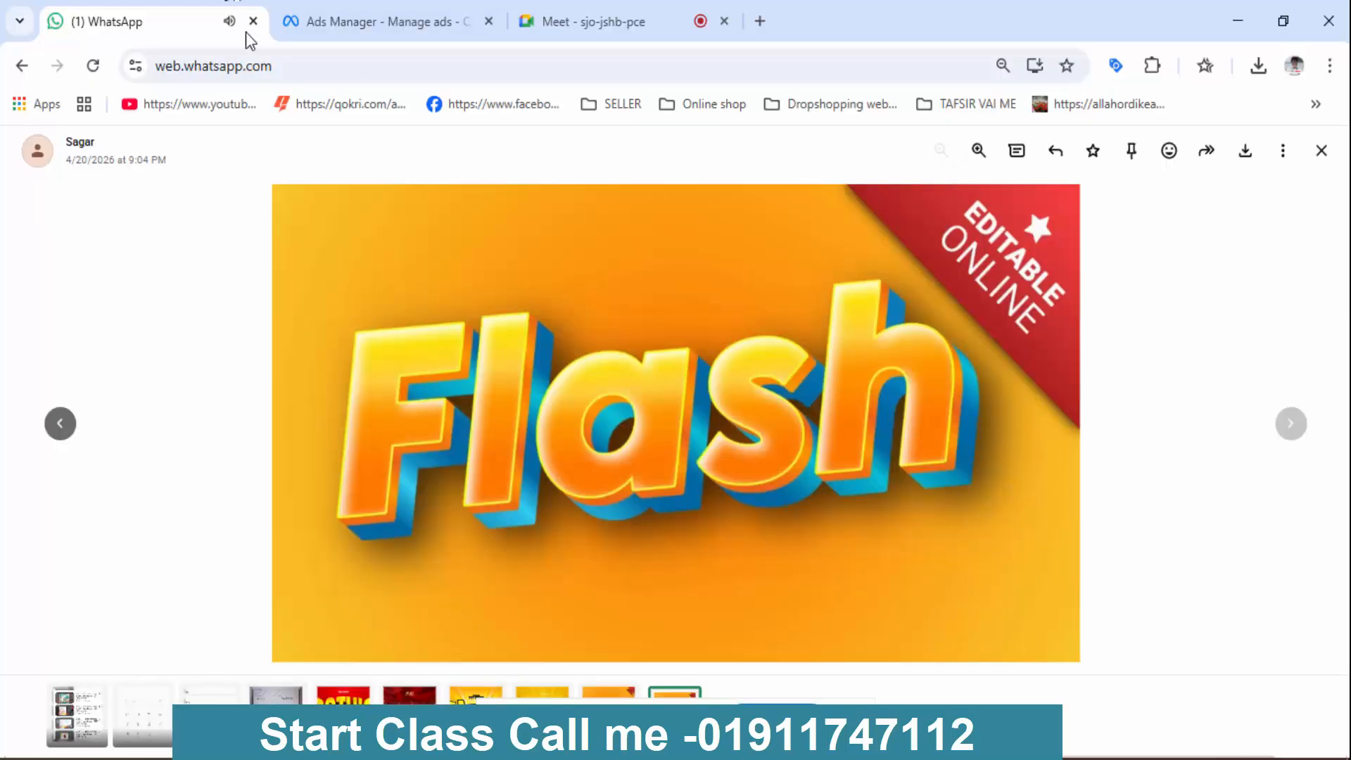
{"action": "left_click", "coordinate": [1175, 321]}
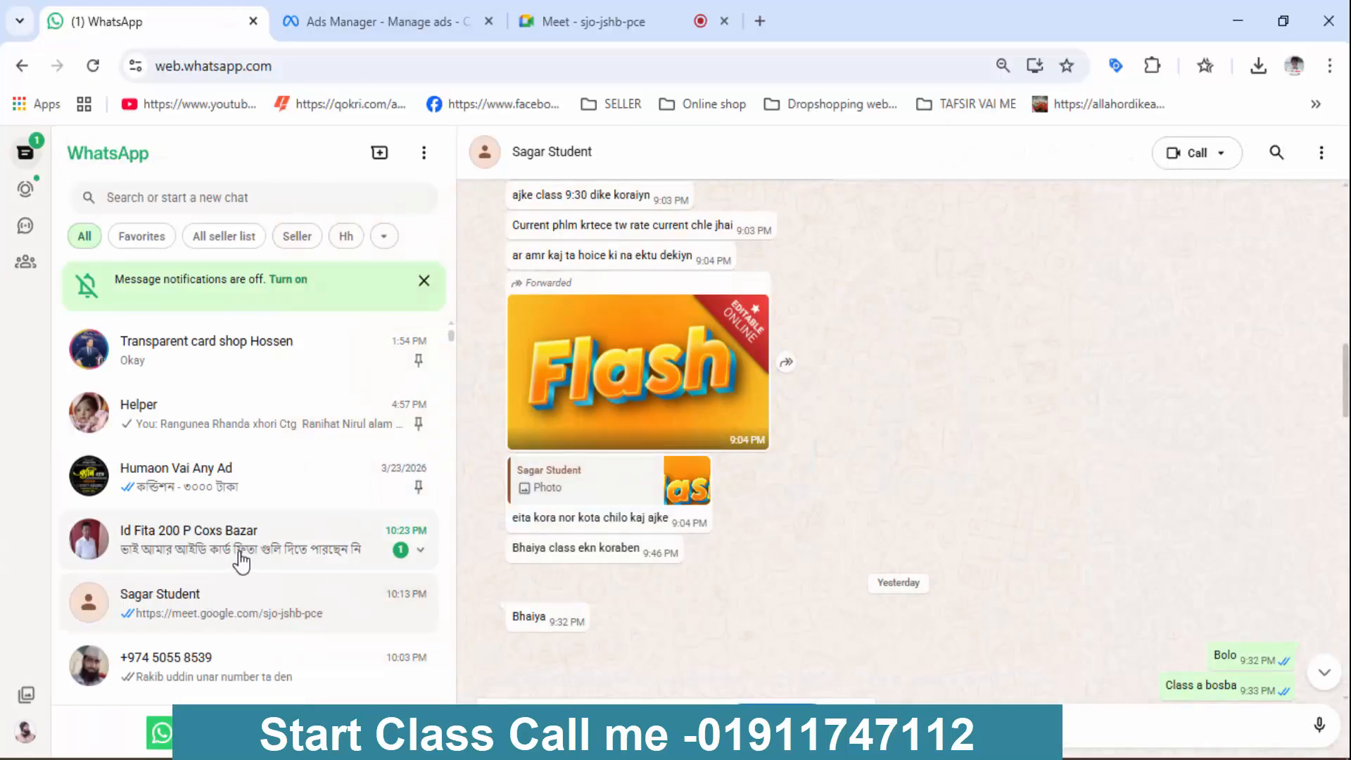
{"action": "left_click", "coordinate": [431, 563]}
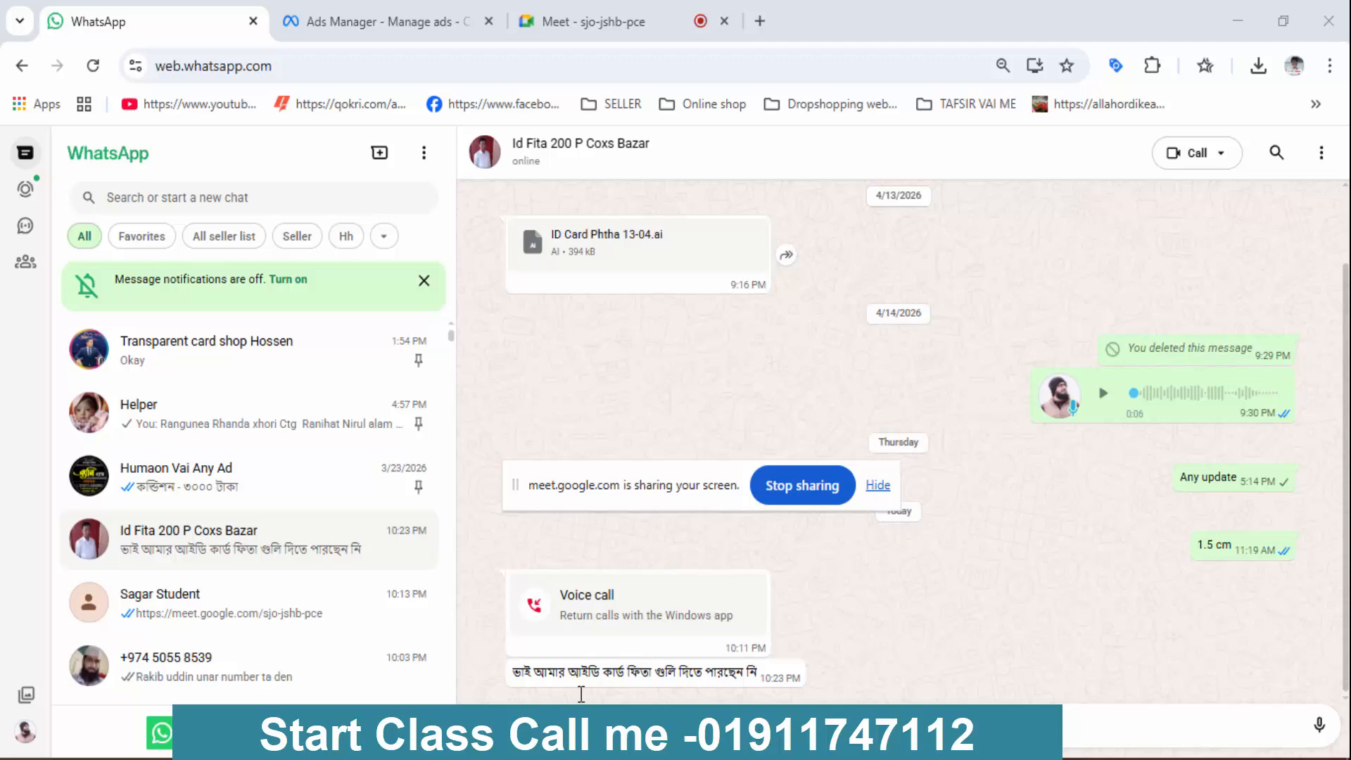
{"action": "left_click", "coordinate": [265, 611]}
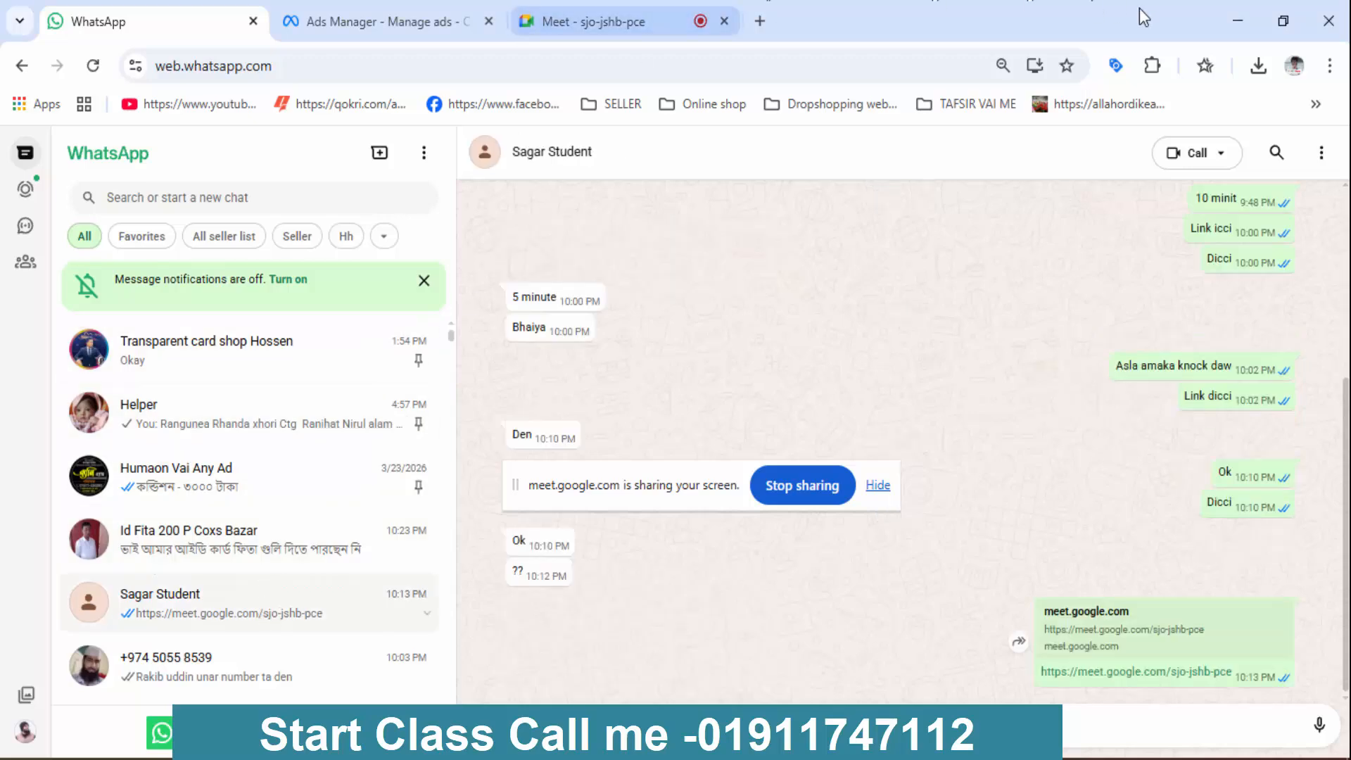
{"action": "left_click", "coordinate": [1254, 20]}
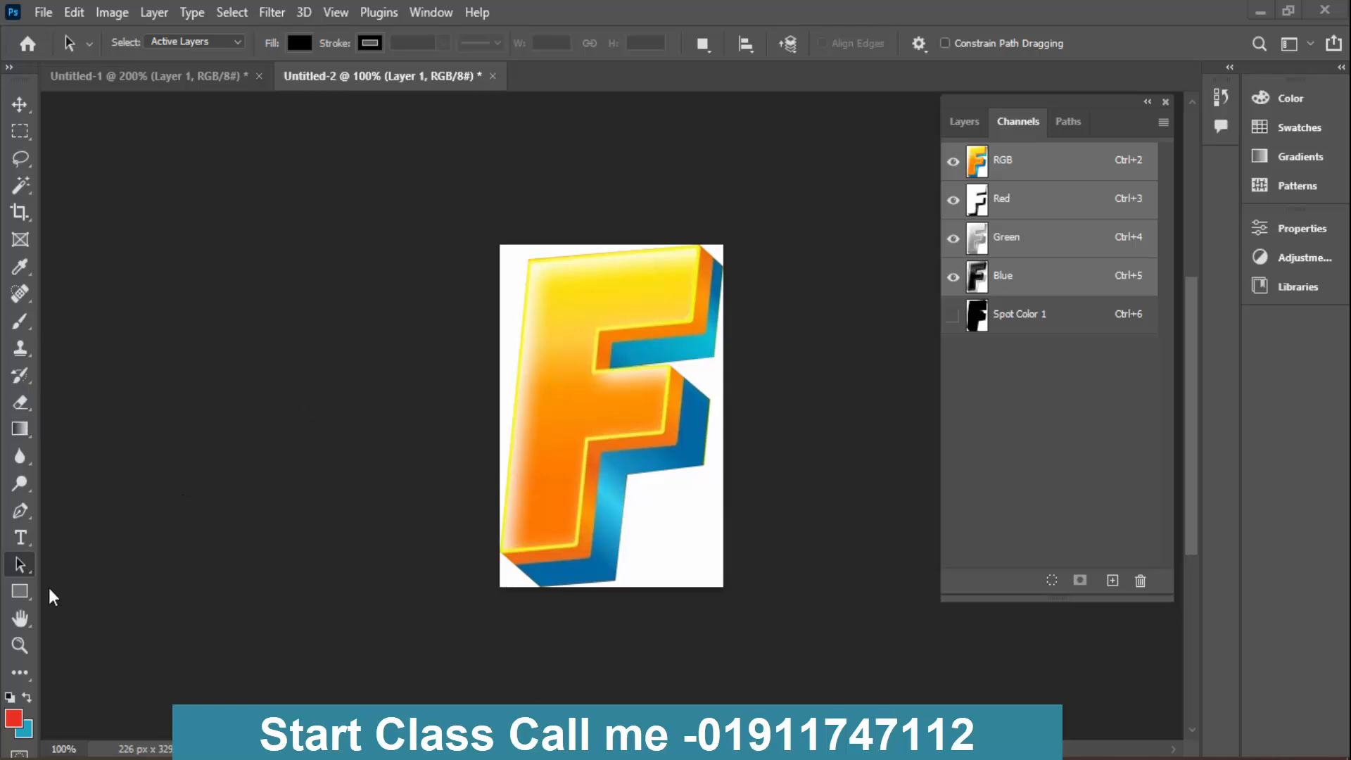
- Draw a closed Pen path along the boundary between the F's orange front and blue extrusion, looping outside the canvas around the blue side
{"action": "left_click", "coordinate": [21, 511]}
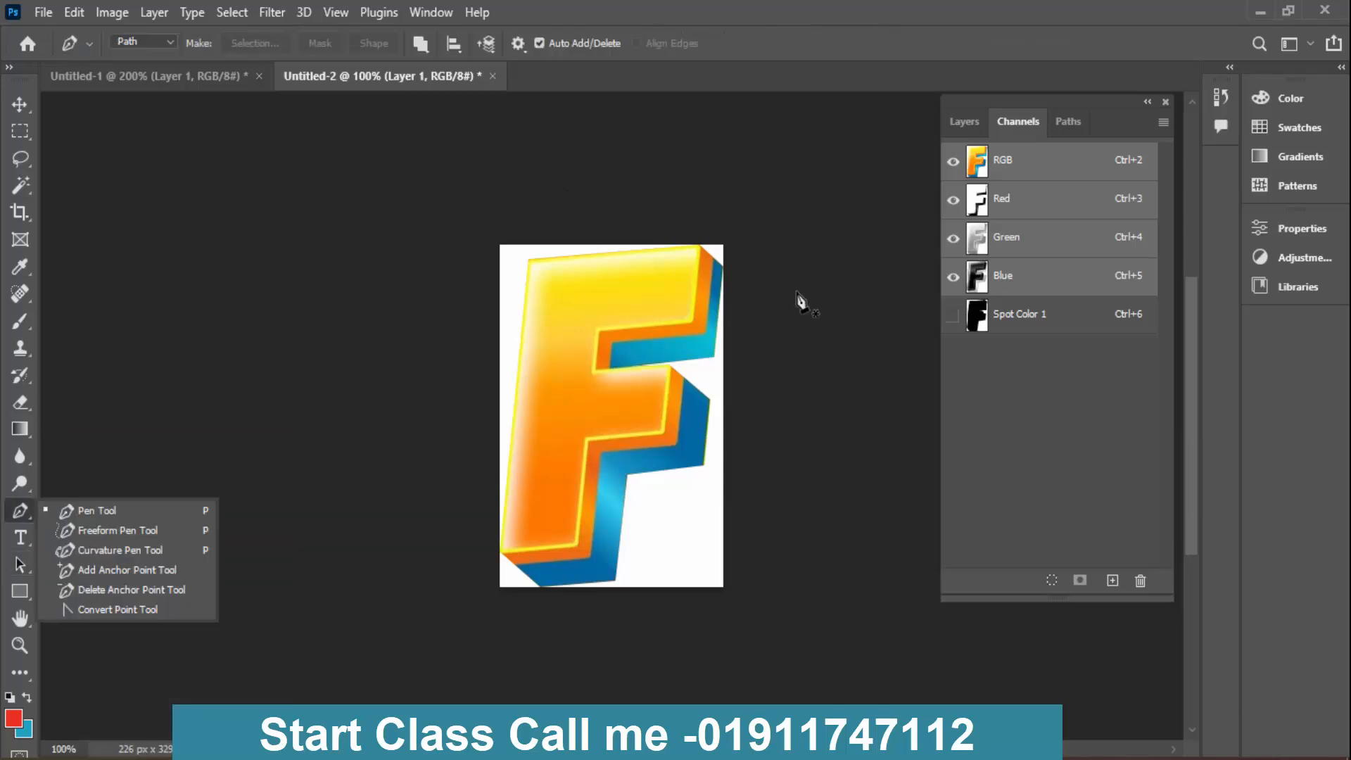
{"action": "left_click", "coordinate": [510, 565]}
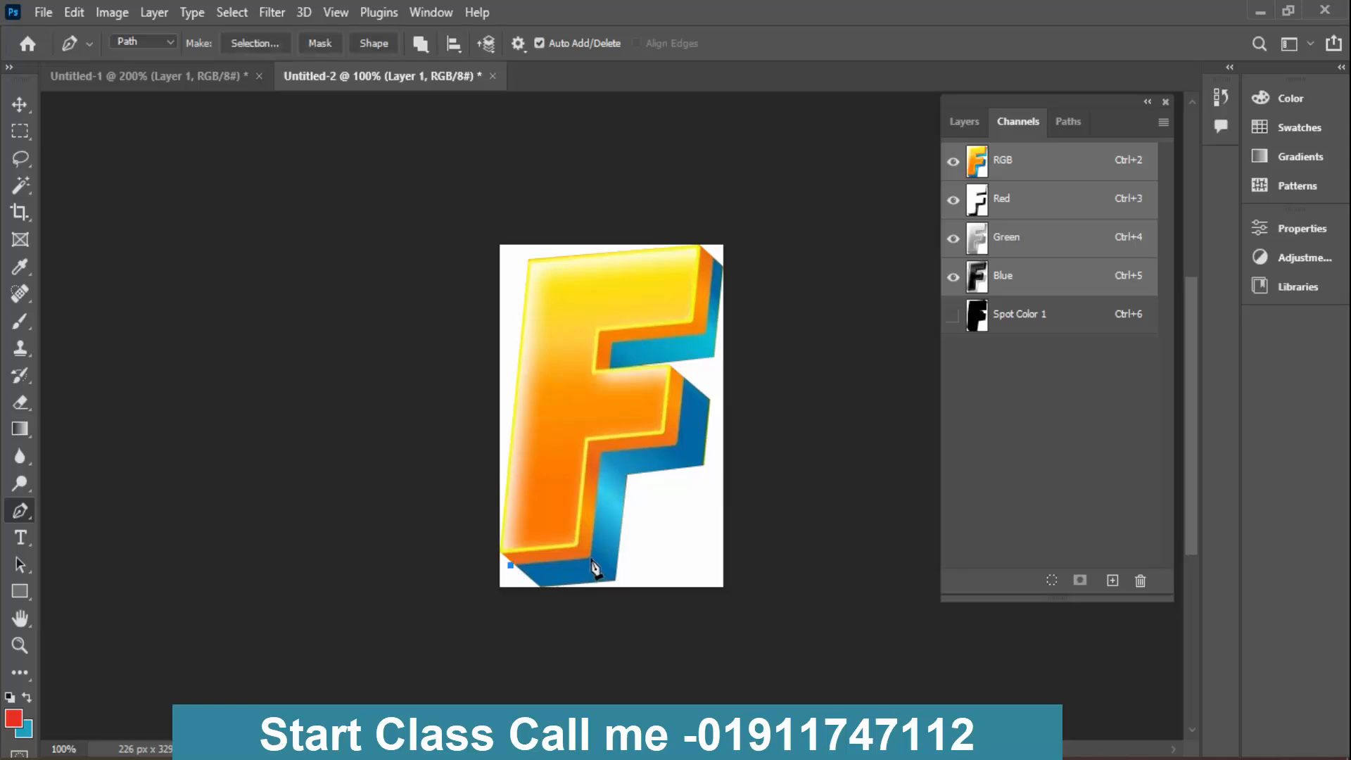
{"action": "left_click", "coordinate": [591, 559]}
{"action": "left_click", "coordinate": [603, 454]}
{"action": "left_click", "coordinate": [679, 446]}
{"action": "left_click", "coordinate": [706, 332]}
{"action": "left_click", "coordinate": [750, 226]}
{"action": "left_click", "coordinate": [793, 268]}
{"action": "left_click", "coordinate": [795, 305]}
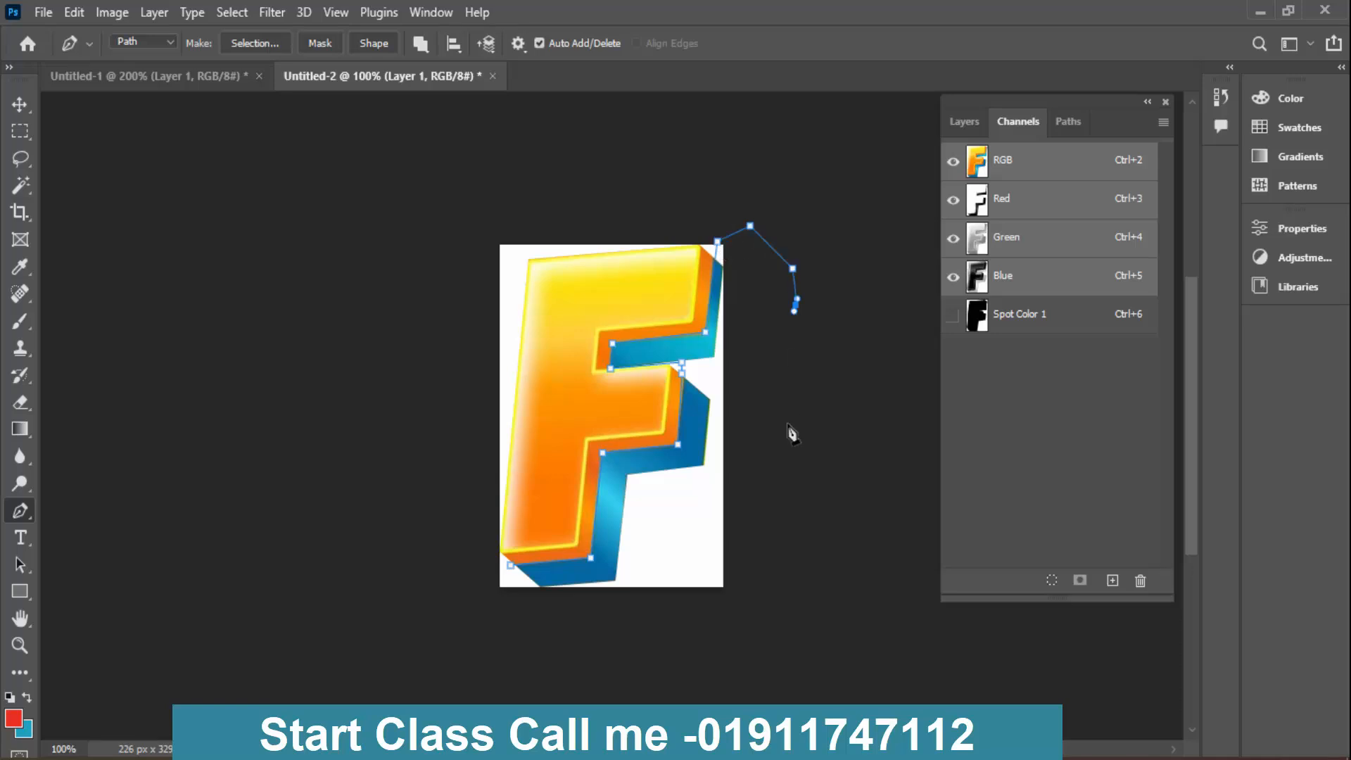
{"action": "left_click", "coordinate": [788, 422]}
{"action": "left_click", "coordinate": [772, 518]}
{"action": "left_click", "coordinate": [727, 572]}
{"action": "left_click", "coordinate": [652, 638]}
{"action": "left_click", "coordinate": [570, 639]}
{"action": "left_click", "coordinate": [491, 614]}
{"action": "left_click", "coordinate": [510, 565]}
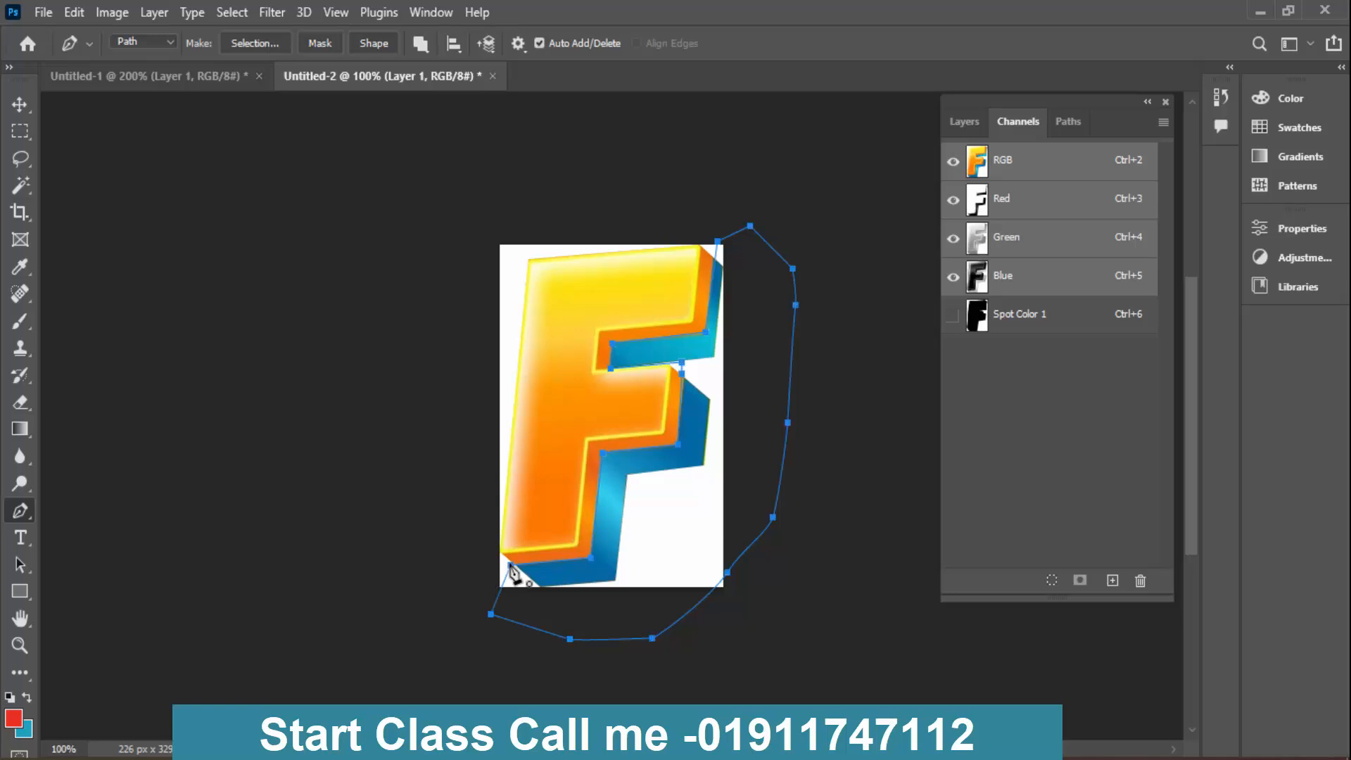
- Save the new work path as Path 1
{"action": "left_click", "coordinate": [1071, 122]}
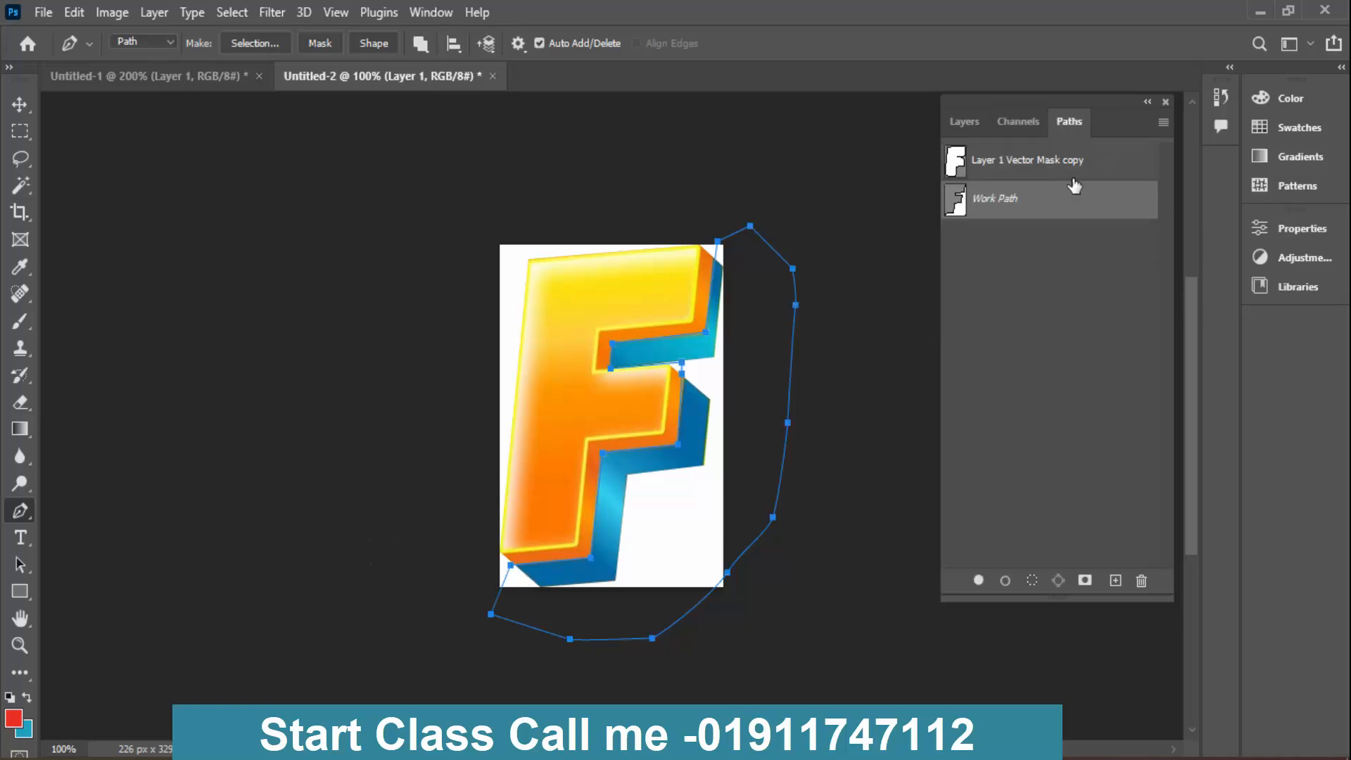
{"action": "double_click", "coordinate": [1054, 204]}
{"action": "left_click", "coordinate": [784, 232]}
- Duplicate the Spot Color 1 channel
{"action": "left_click", "coordinate": [1018, 121]}
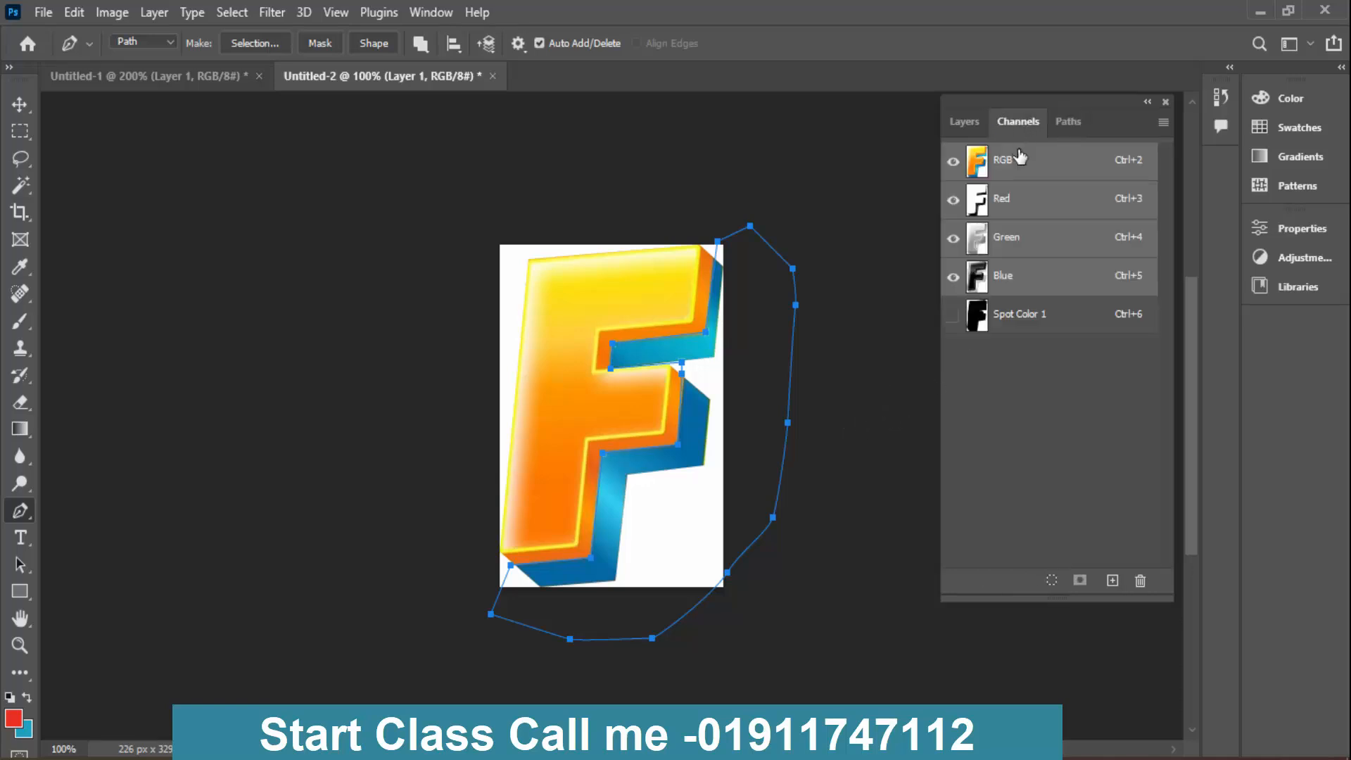
{"action": "left_click", "coordinate": [1049, 314]}
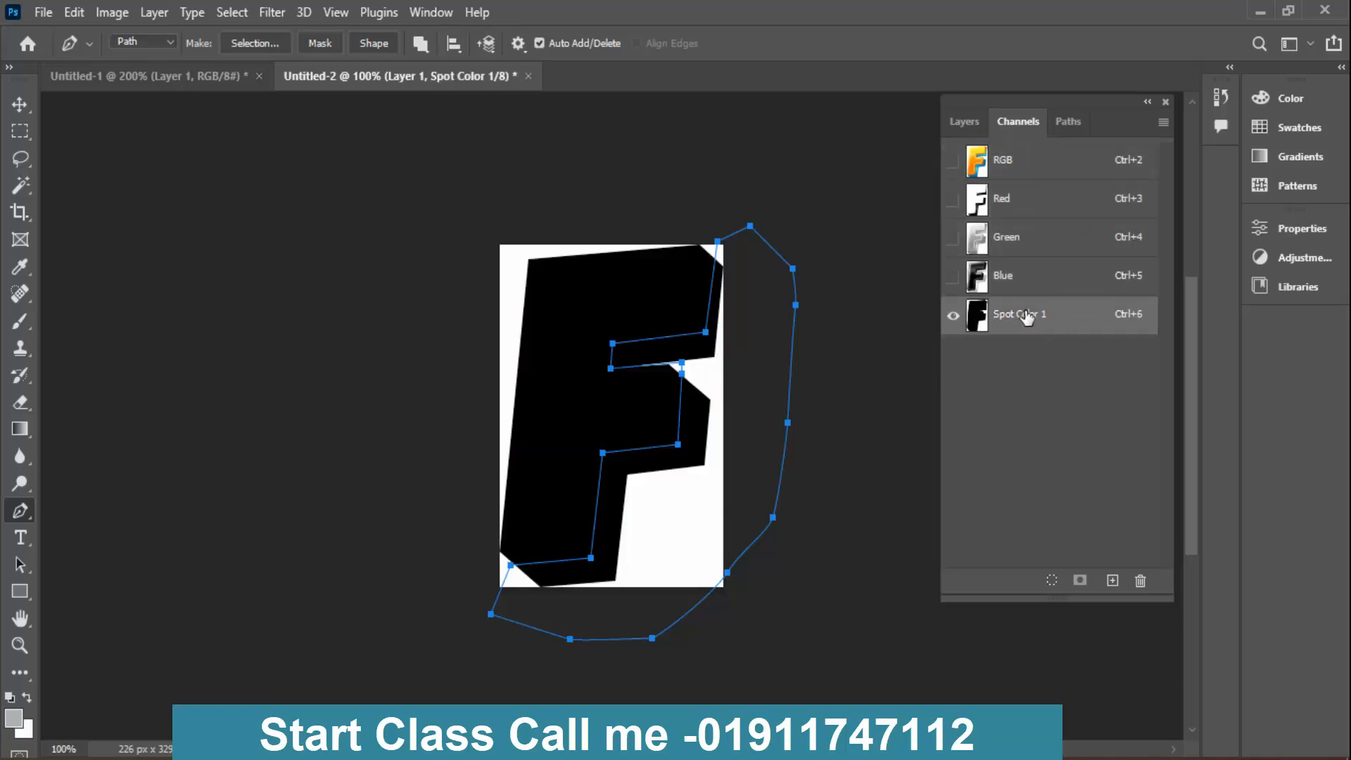
{"action": "left_click_drag", "start_coordinate": [1027, 317], "coordinate": [1112, 580]}
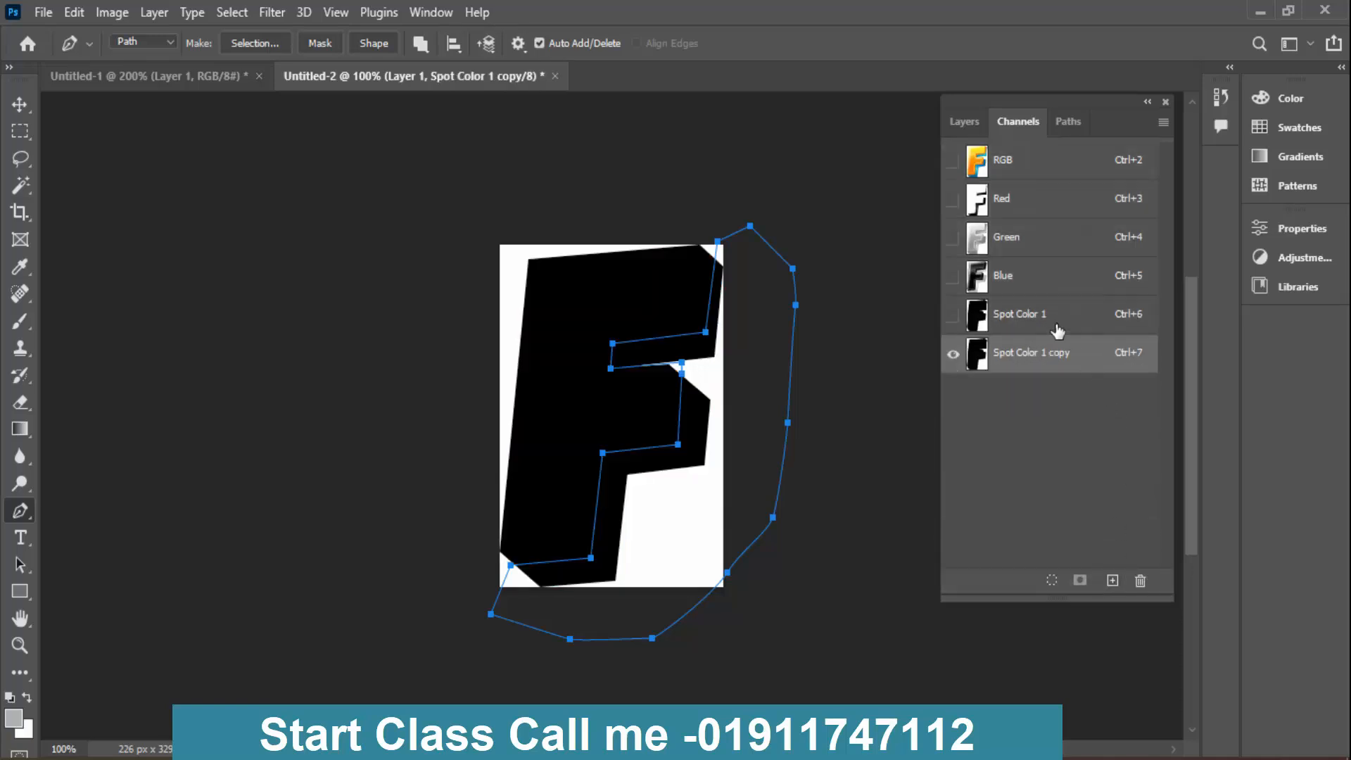
- Load the path as a selection in Spot Color 1, clear the extrusion area to white, deselect, and compare with the copied channel
{"action": "left_click", "coordinate": [1056, 327]}
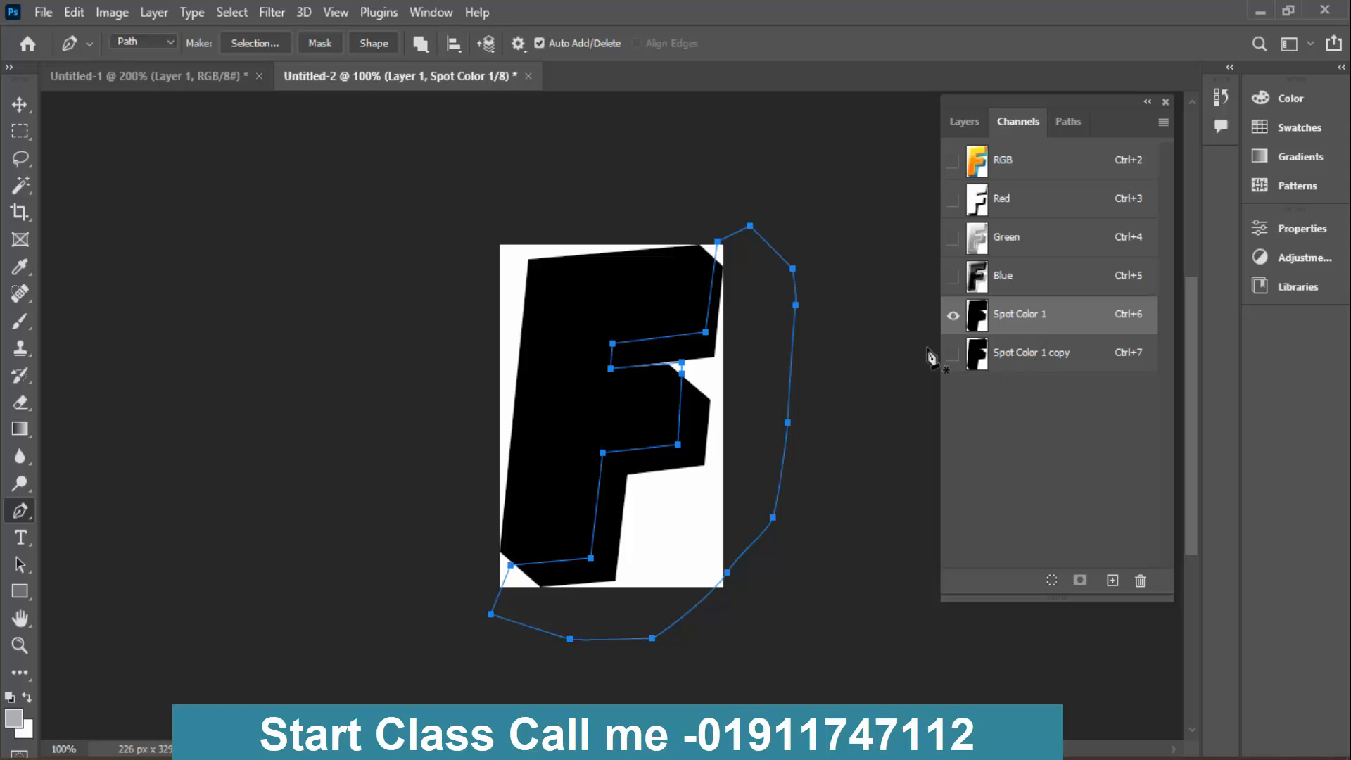
{"action": "key", "text": "ctrl+Return"}
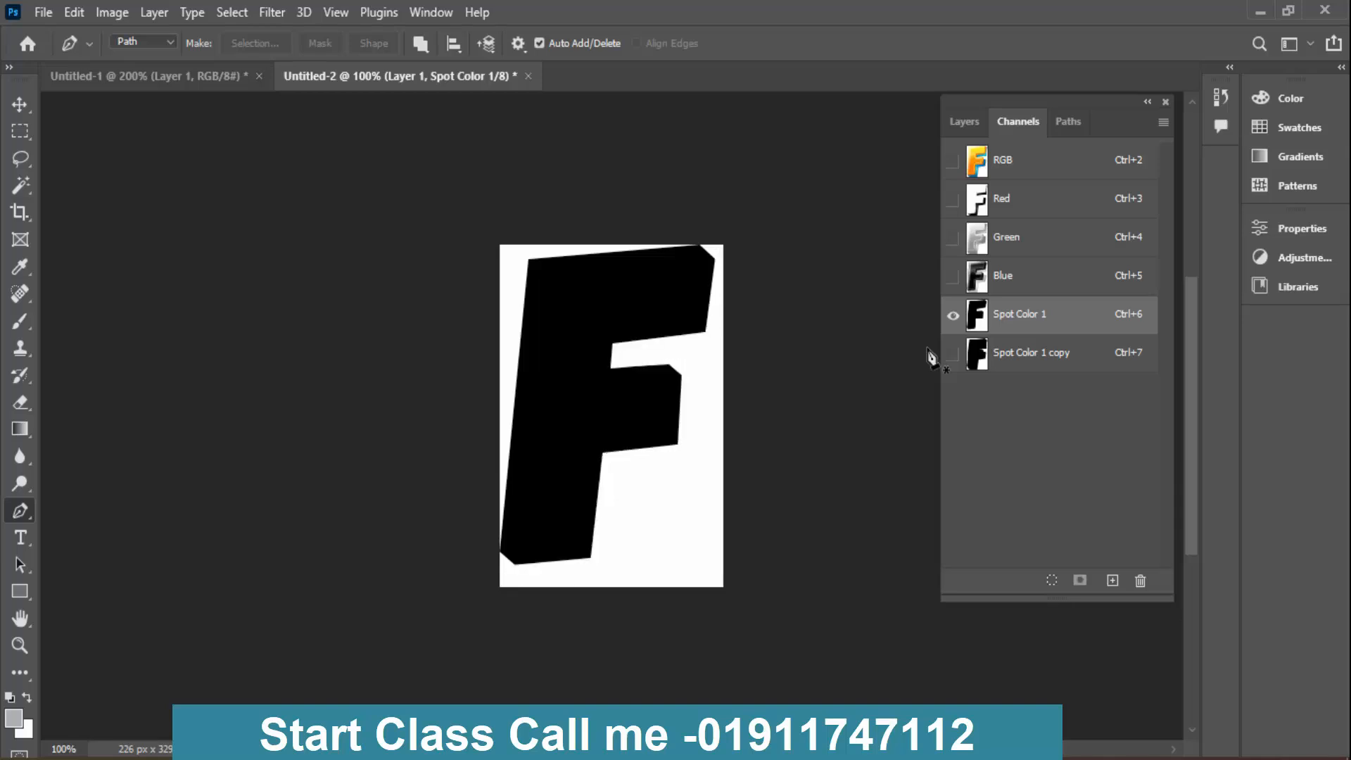
{"action": "left_click", "coordinate": [1037, 360]}
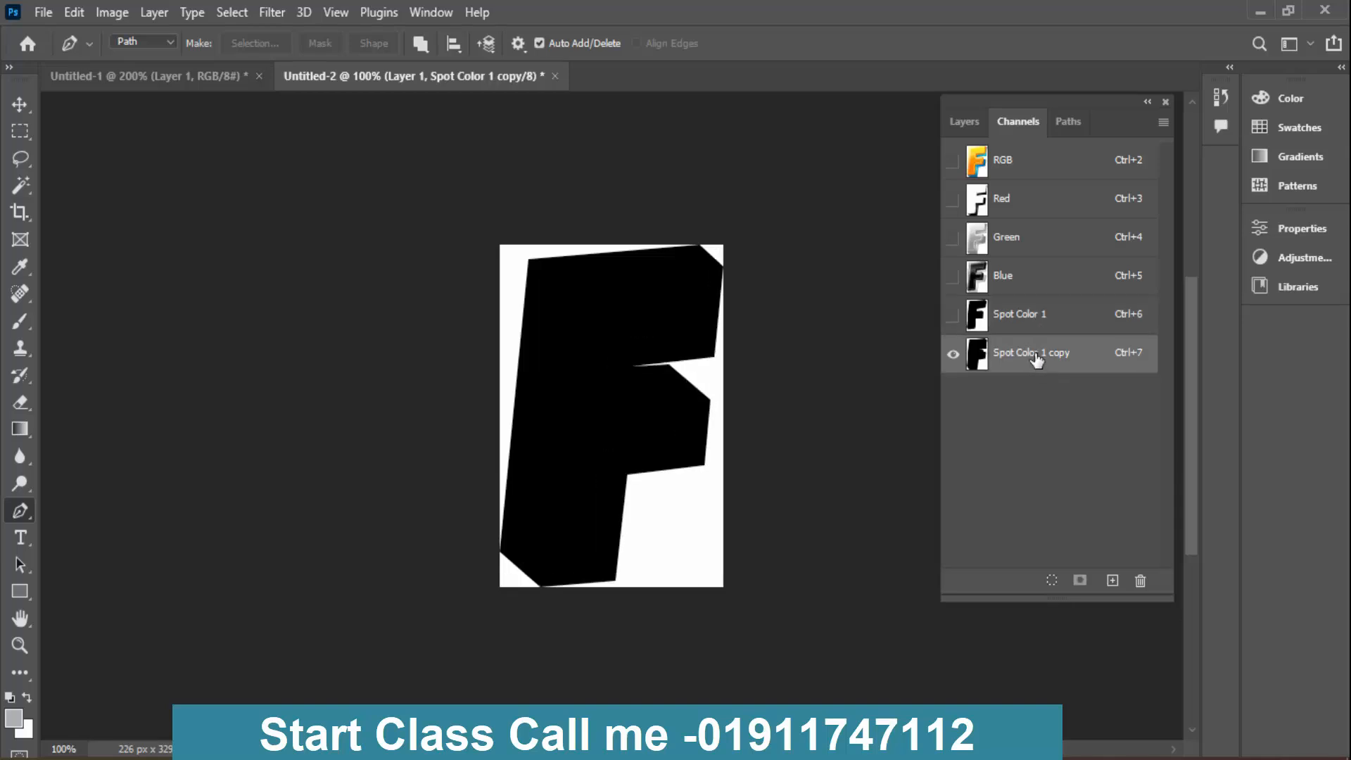
{"action": "left_click", "coordinate": [1015, 327]}
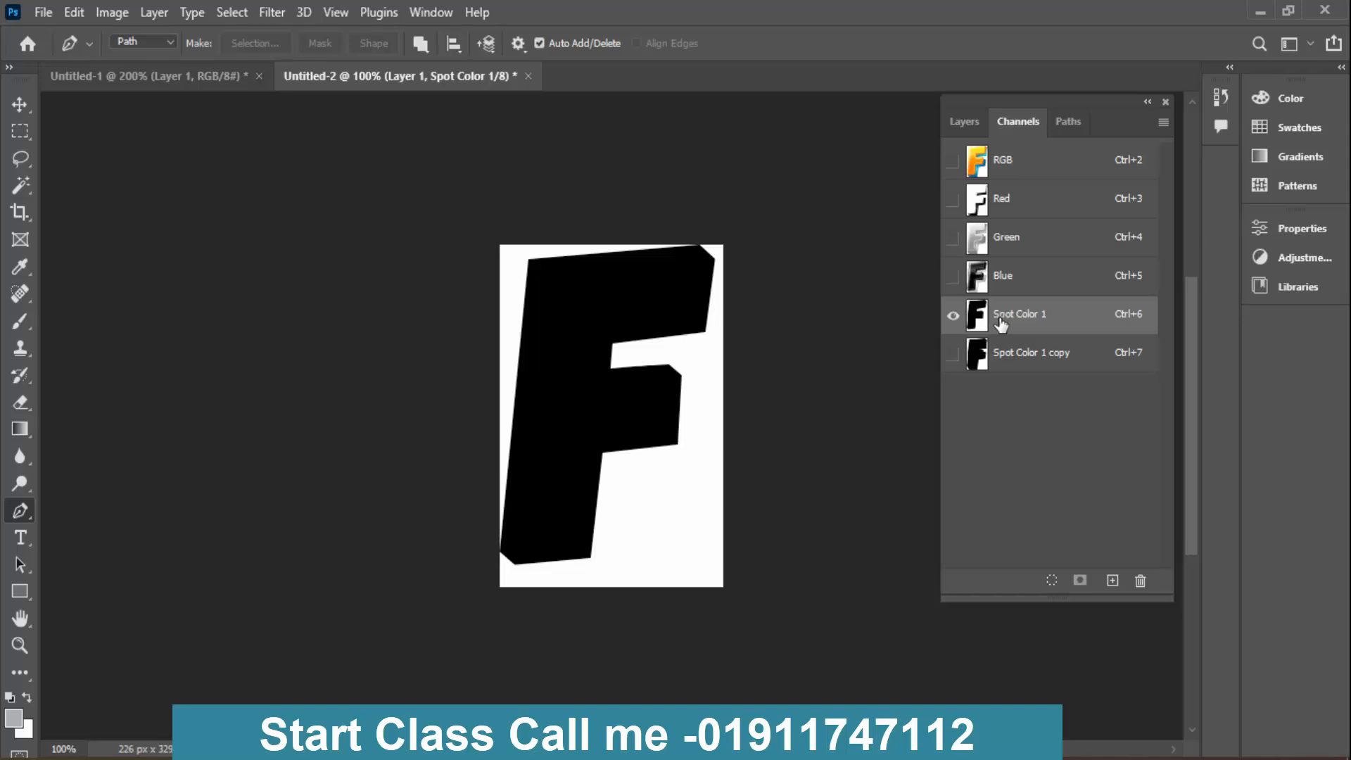
- Load Path 1 as a selection and go back to the channels
{"action": "left_click", "coordinate": [1063, 129]}
{"action": "left_click", "coordinate": [1020, 205]}
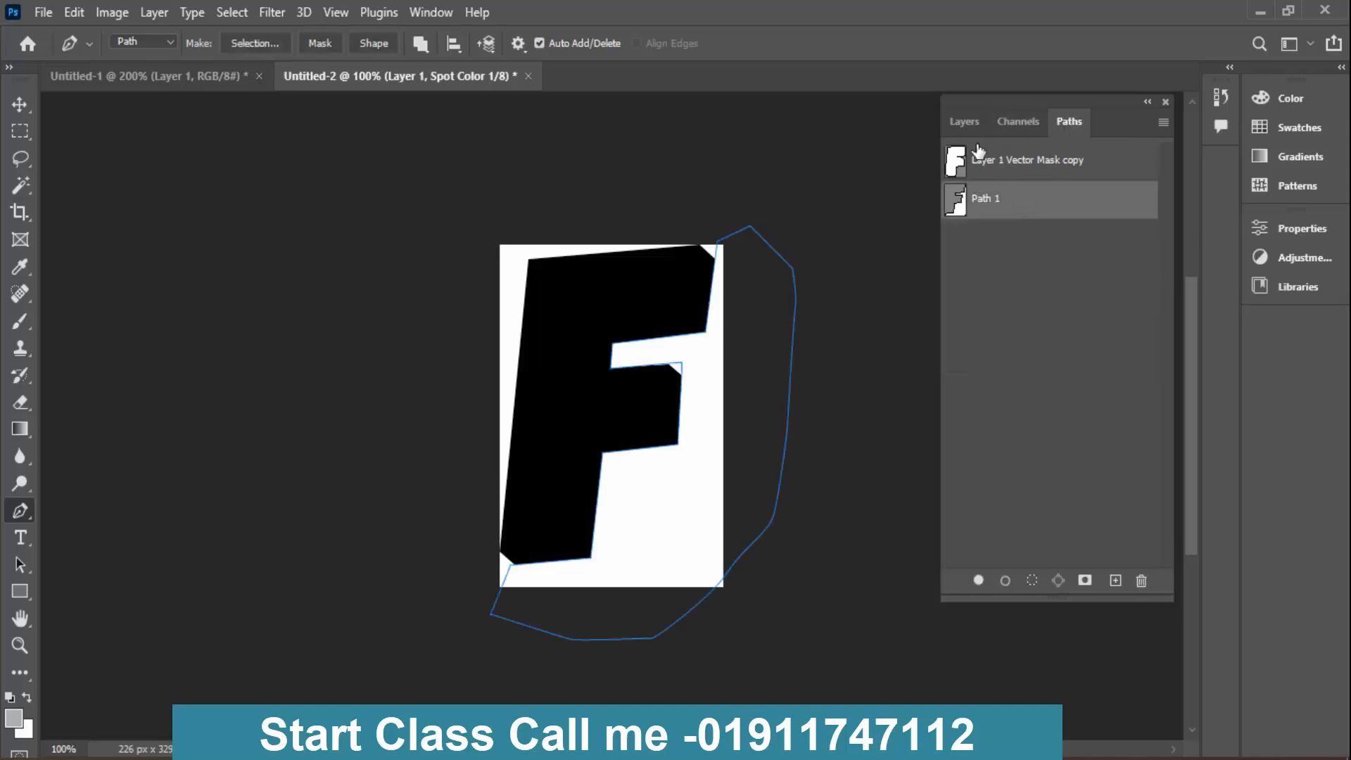
{"action": "left_click", "coordinate": [977, 147], "text": "ctrl"}
{"action": "left_click", "coordinate": [1019, 121]}
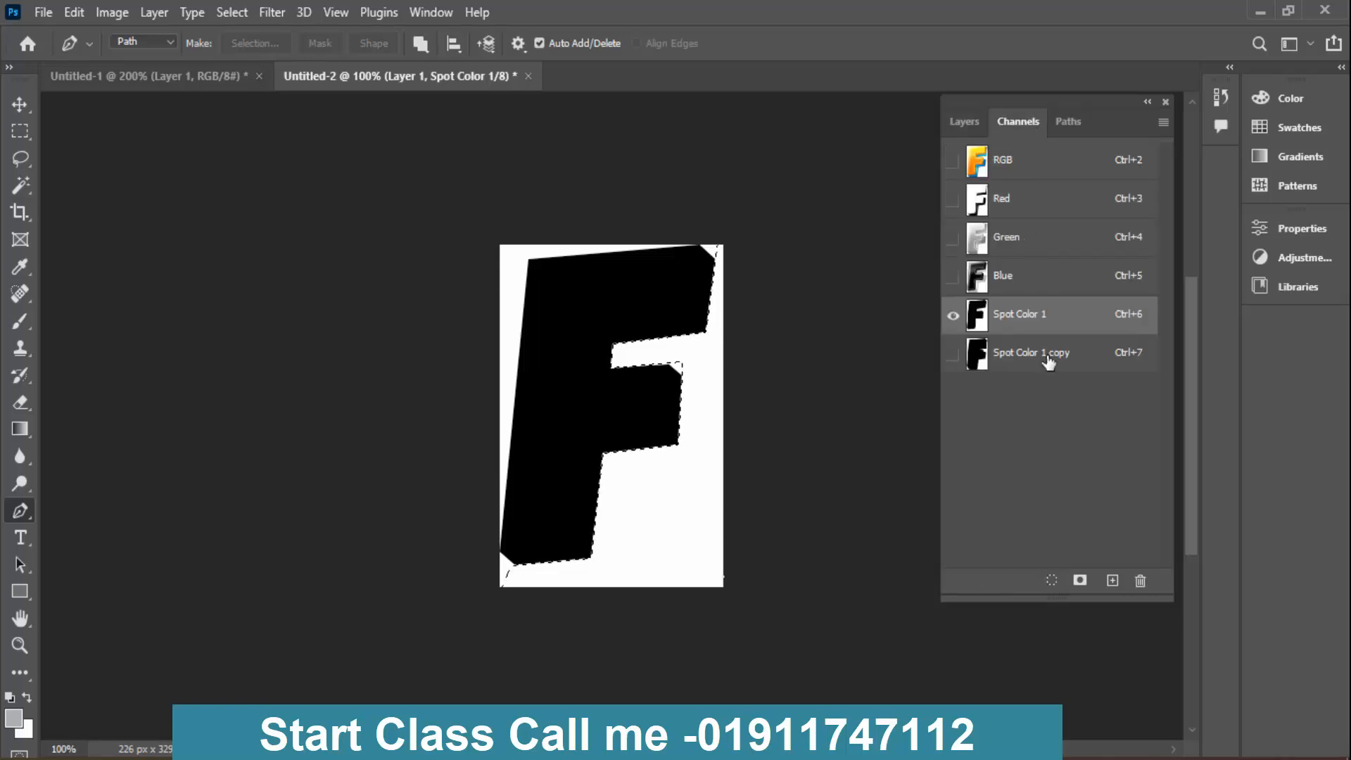
- In Spot Color 1 copy, invert the selection, clear the F's front face to white, and deselect
{"action": "left_click", "coordinate": [1049, 359]}
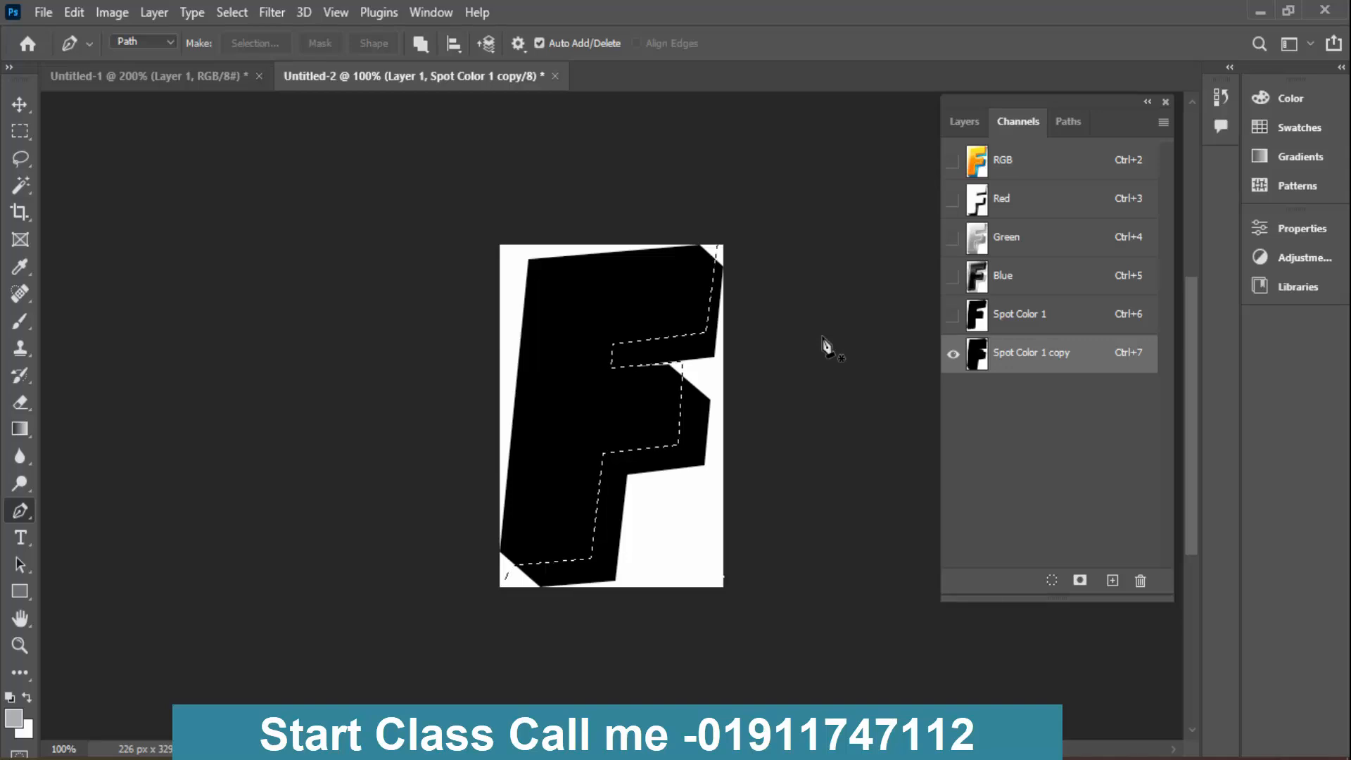
{"action": "key", "text": "ctrl+shift+i"}
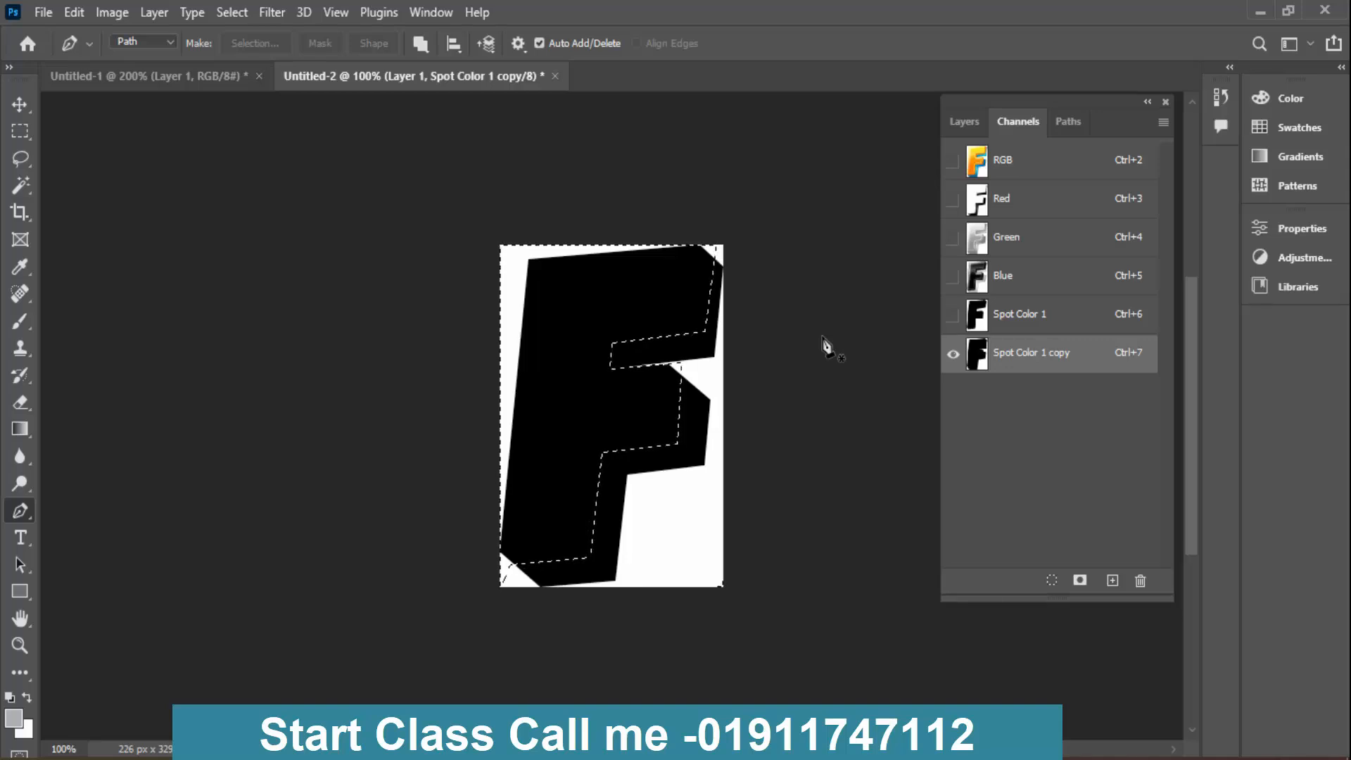
{"action": "key", "text": "Delete"}
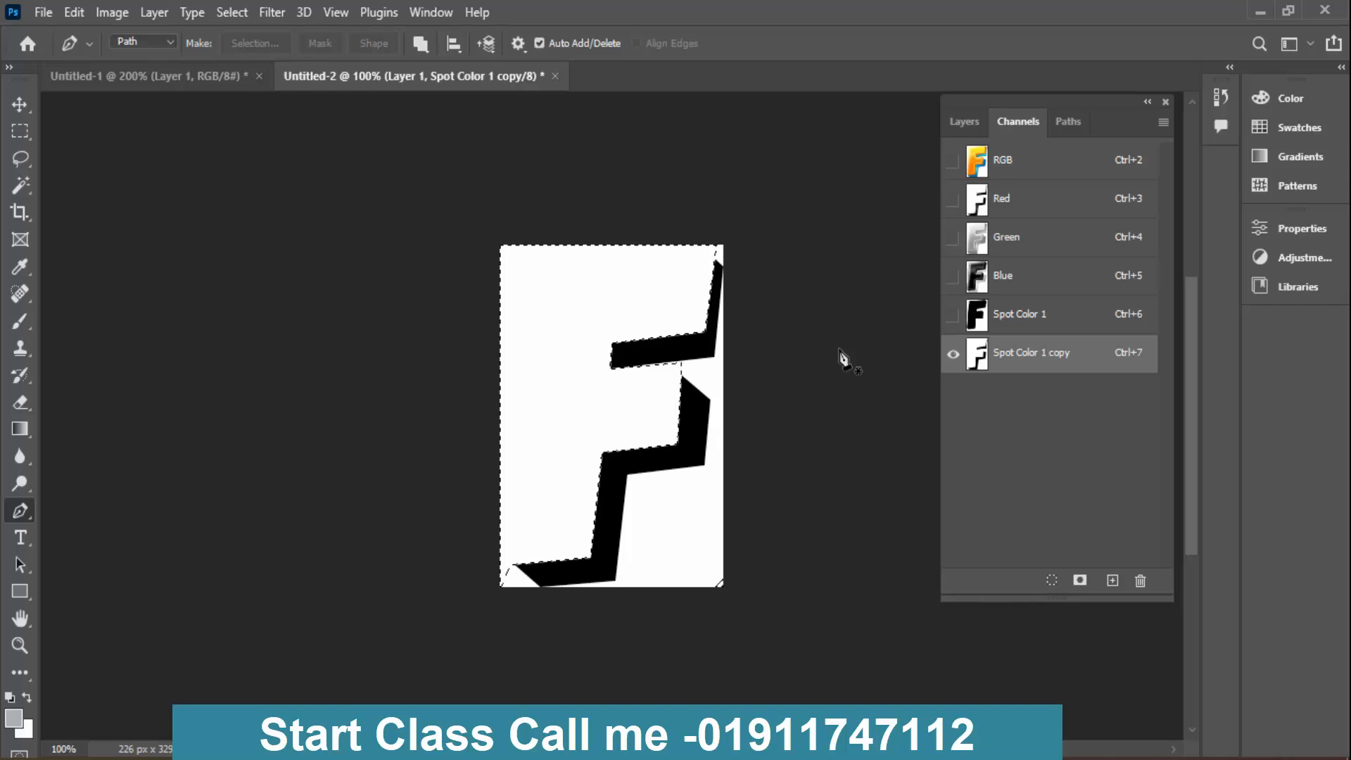
{"action": "key", "text": "ctrl+d"}
- Show both spot channels together and set the ink colour of Spot Color 1 copy to blue 0600ff
{"action": "left_click", "coordinate": [1015, 330]}
{"action": "left_click", "coordinate": [953, 353]}
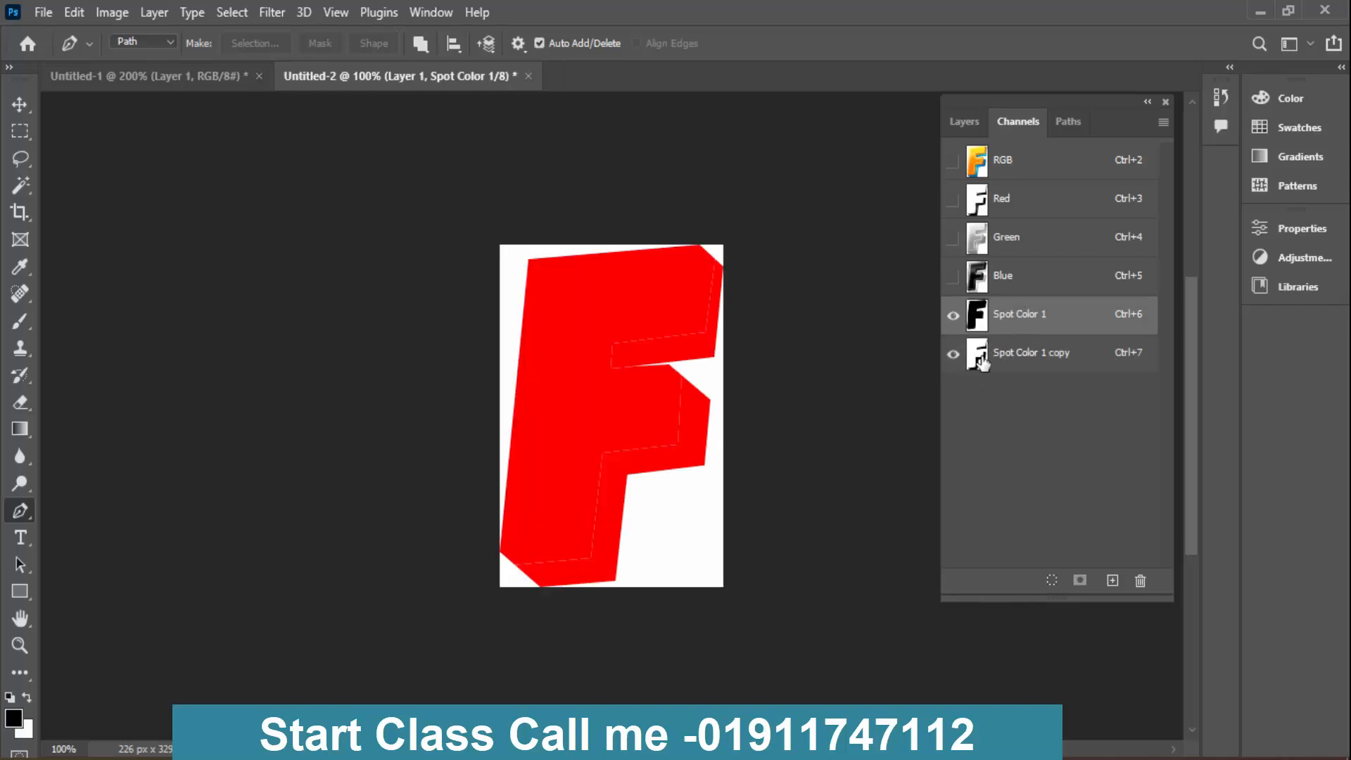
{"action": "left_click", "coordinate": [978, 357]}
{"action": "double_click", "coordinate": [978, 357]}
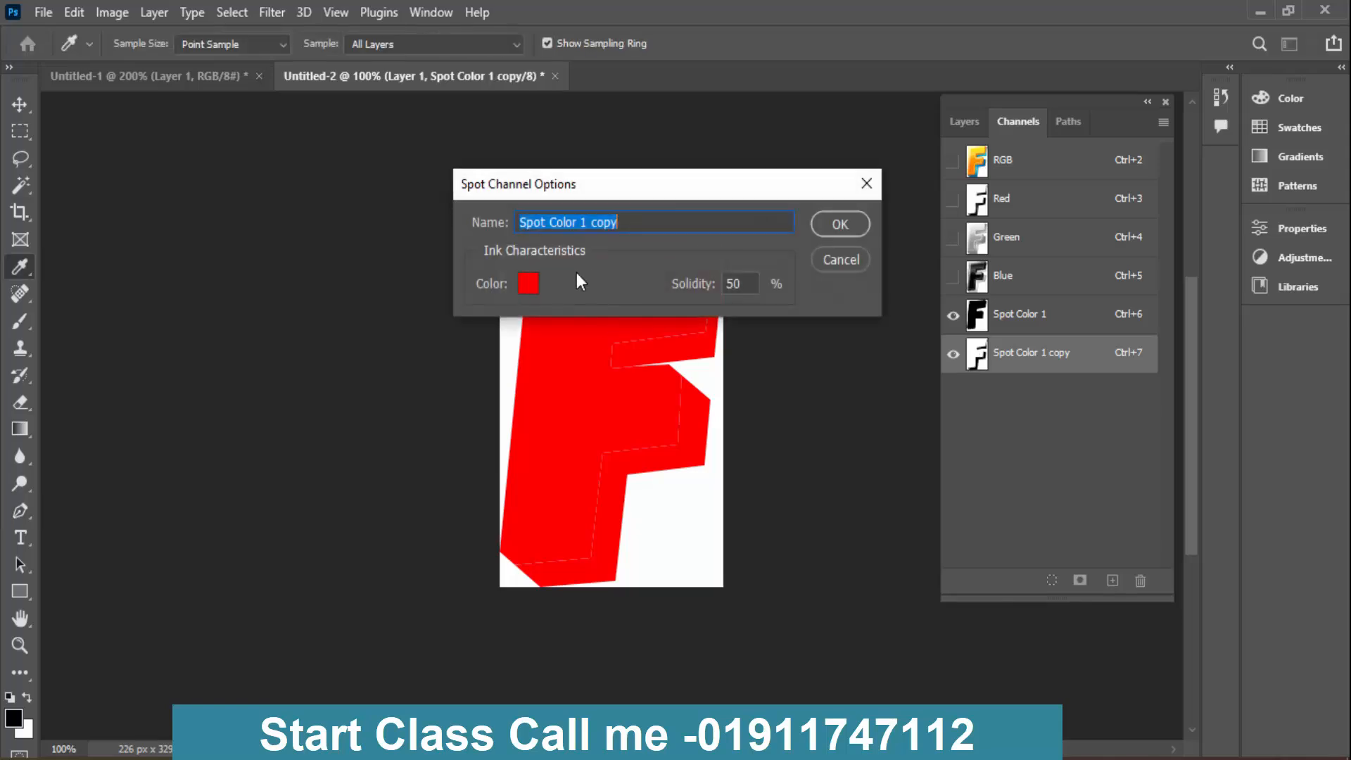
{"action": "left_click", "coordinate": [529, 283]}
{"action": "left_click", "coordinate": [686, 230]}
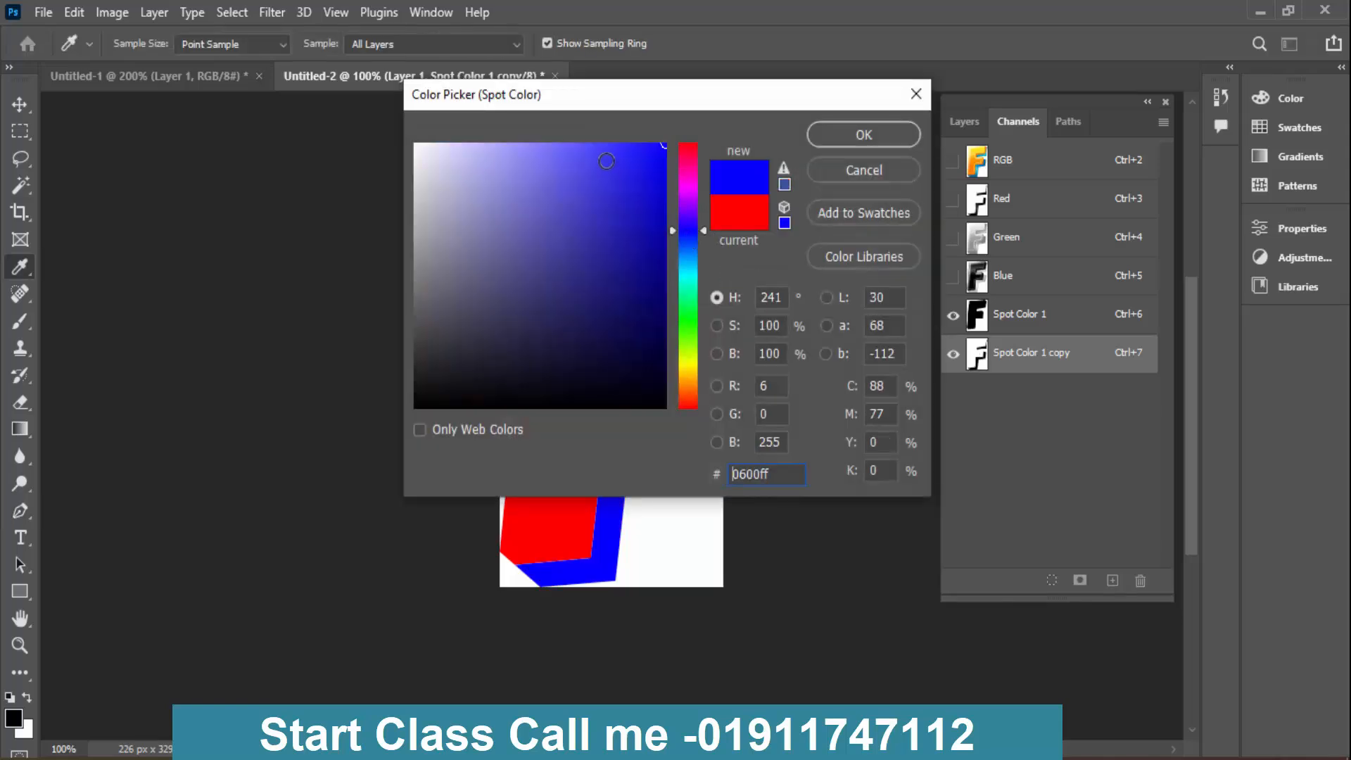
{"action": "type", "text": "'"}
{"action": "key", "text": "Return"}
{"action": "key", "text": "Return"}
{"action": "key", "text": "Return"}
{"action": "key", "text": "Return"}
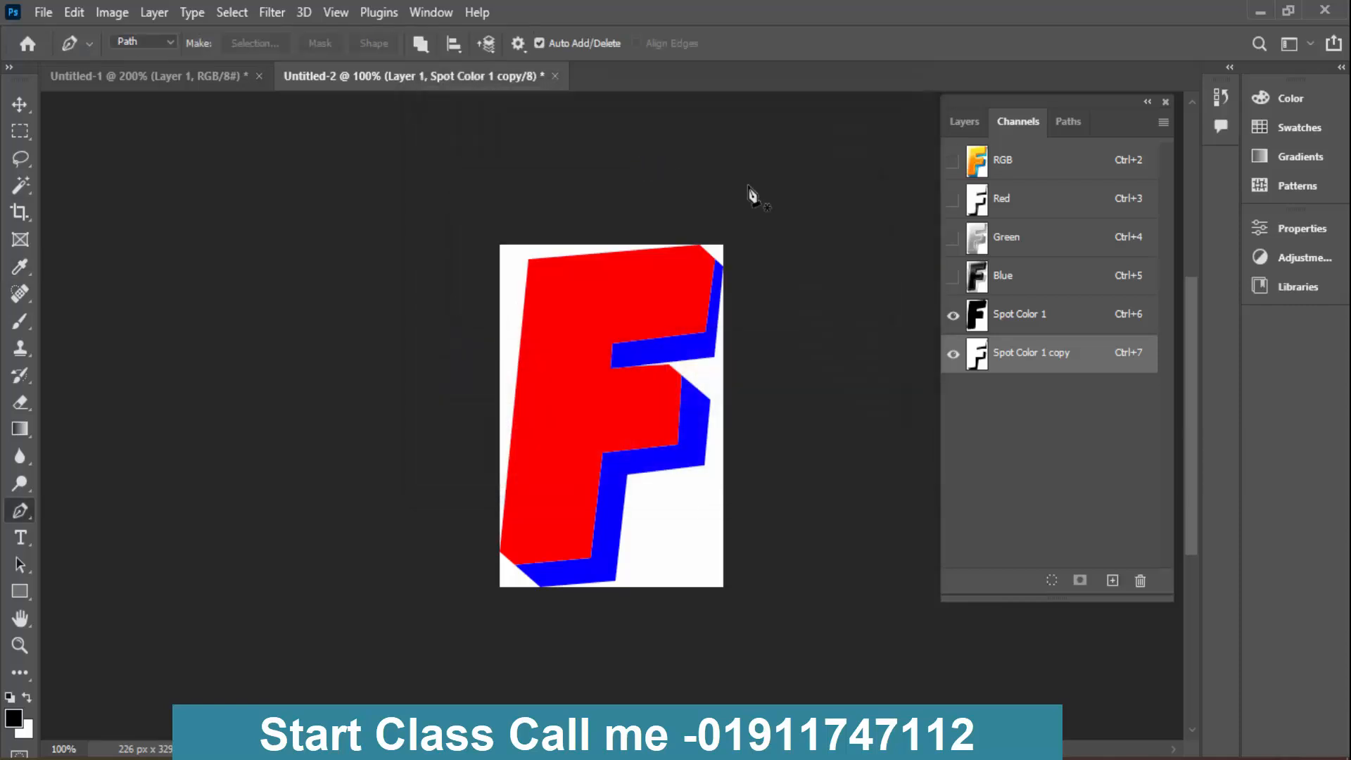
- Set the ink colour of the Spot Color 1 channel to yellow
{"action": "double_click", "coordinate": [995, 324]}
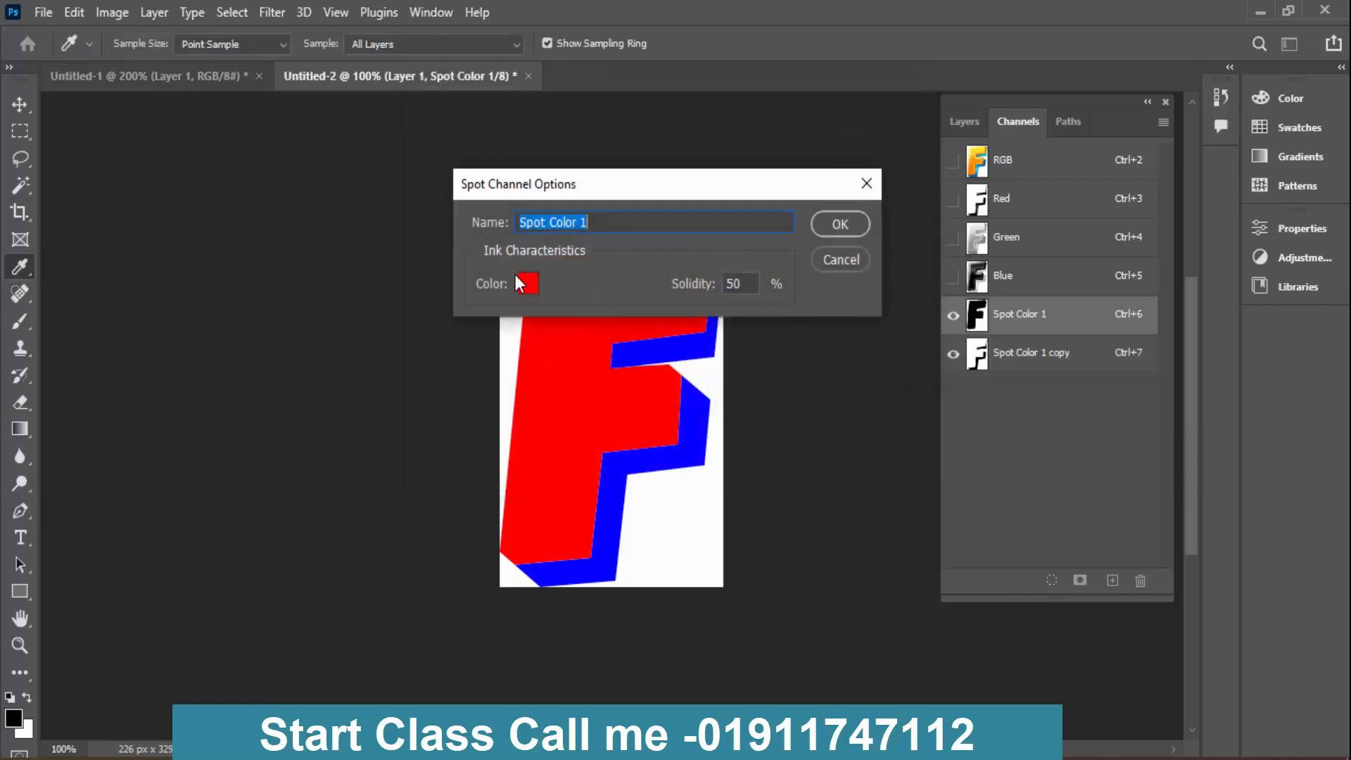
{"action": "left_click", "coordinate": [528, 285]}
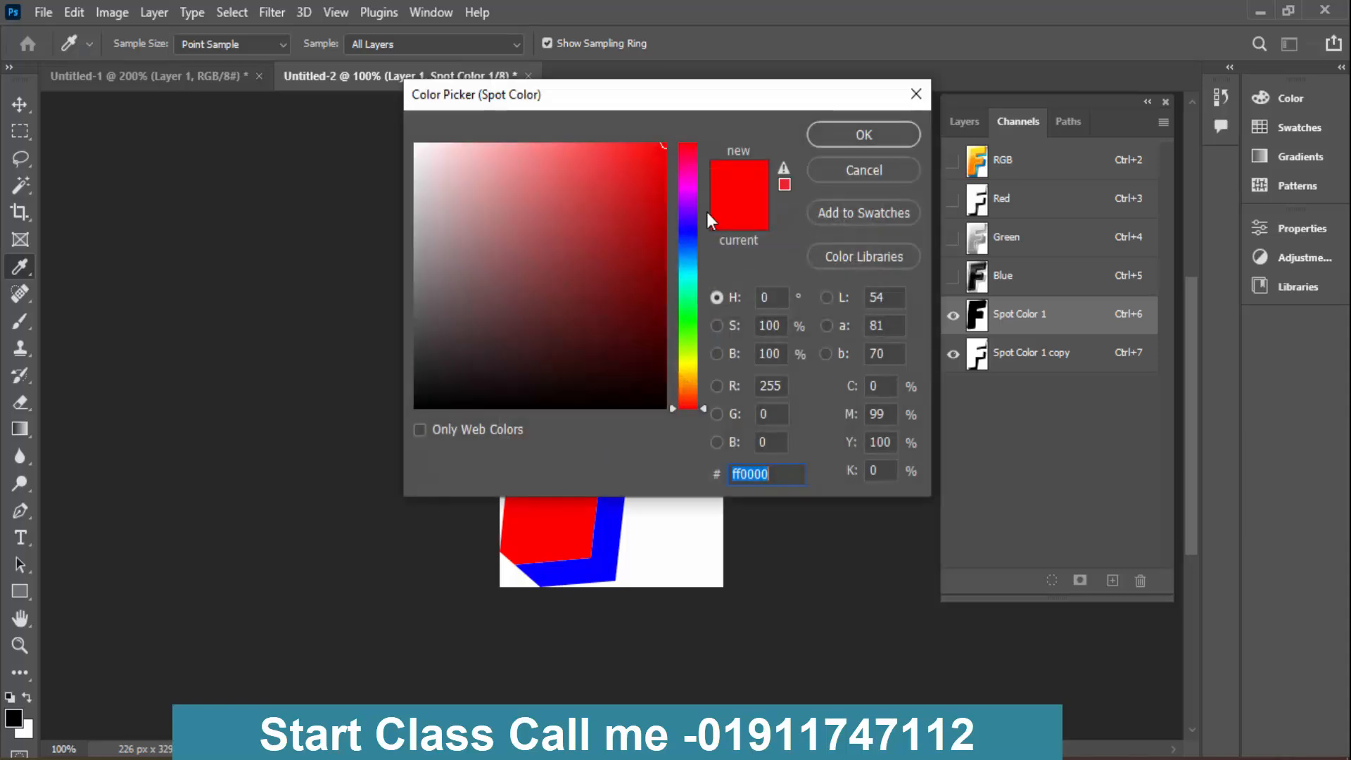
{"action": "left_click", "coordinate": [691, 364]}
{"action": "key", "text": "Return"}
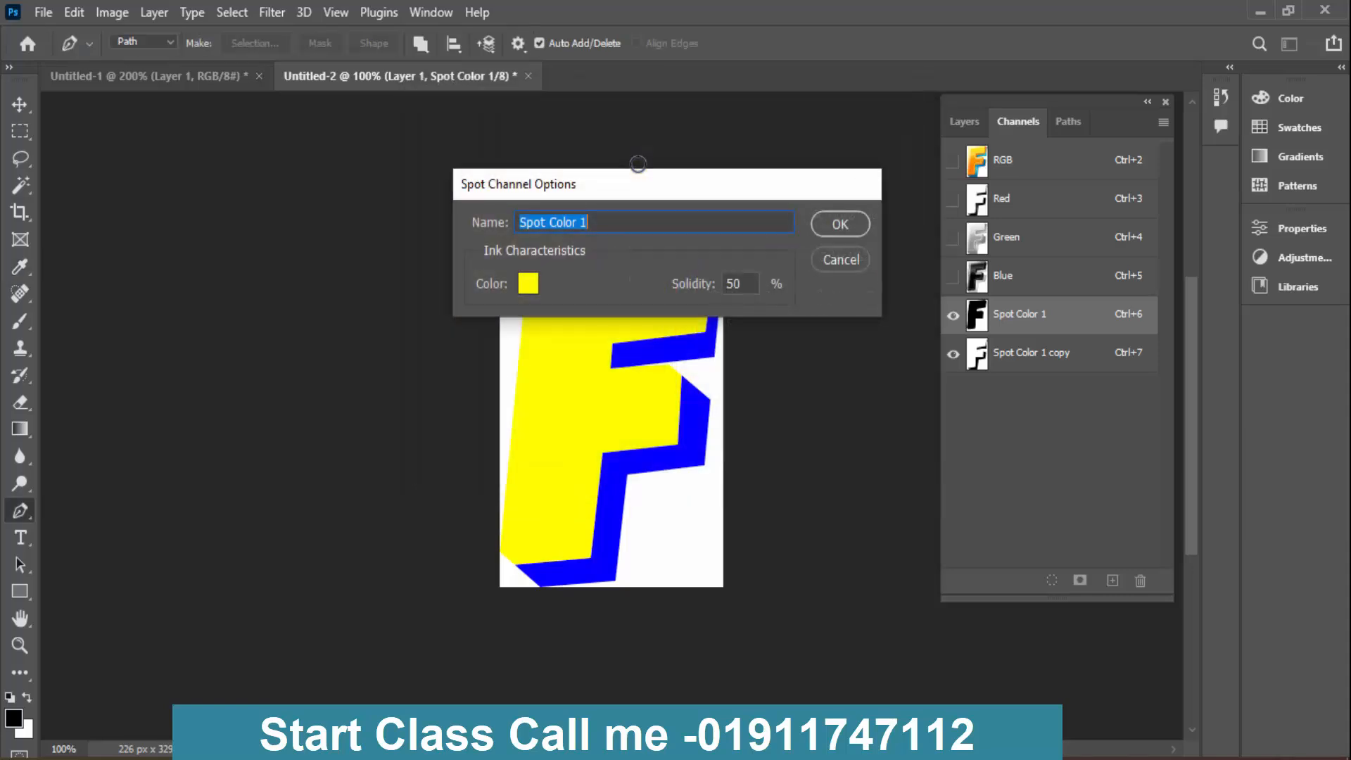
{"action": "key", "text": "Return"}
- View the RGB composite, Spot Color 1 and Spot Color 1 copy one after another to compare the colour separations
{"action": "left_click", "coordinate": [1067, 156]}
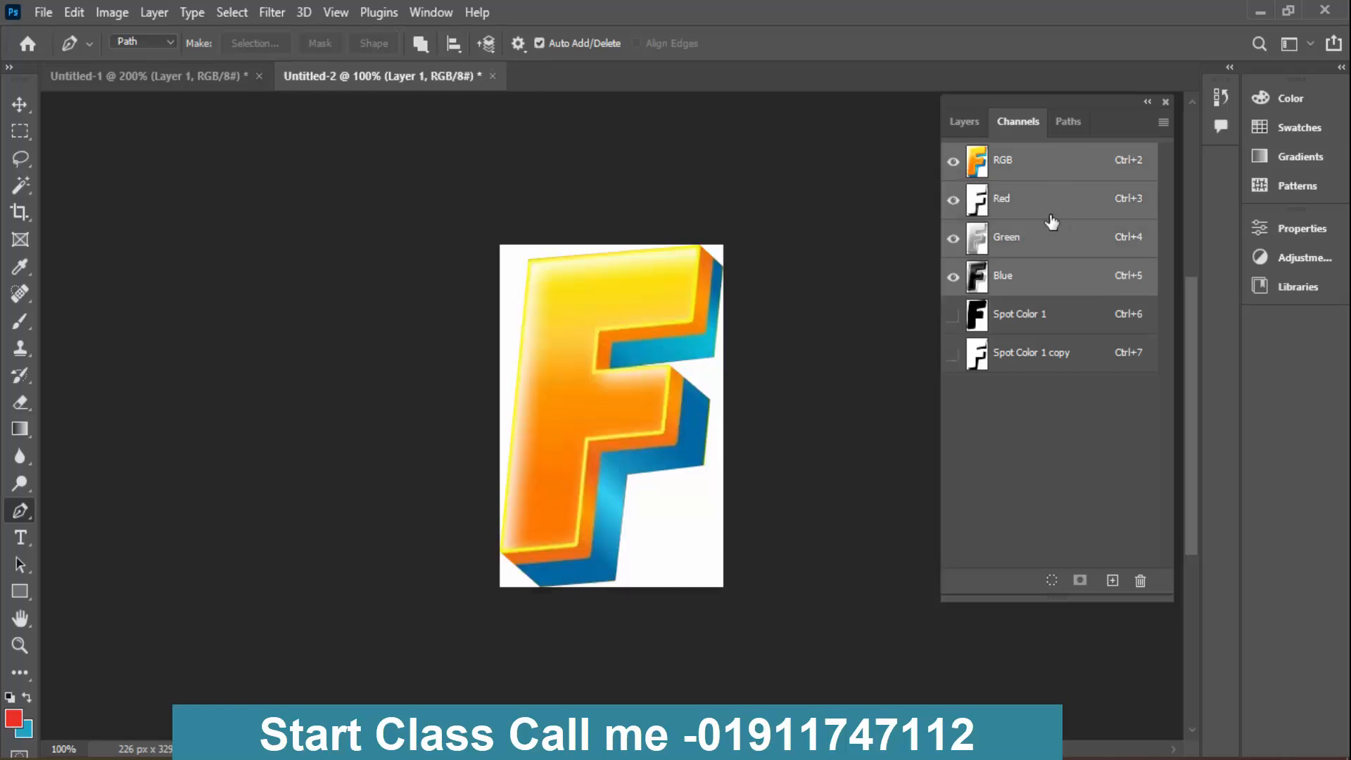
{"action": "left_click", "coordinate": [1033, 326]}
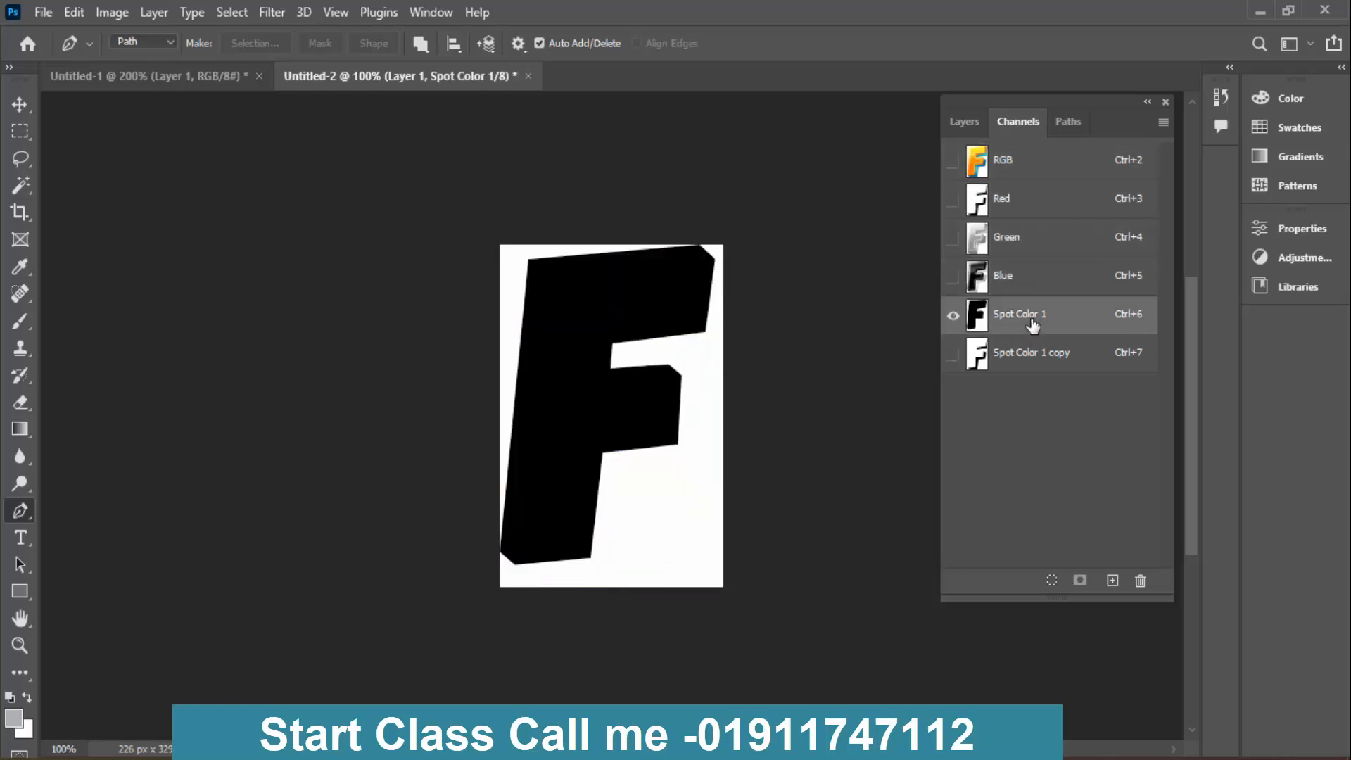
{"action": "left_click", "coordinate": [1028, 355]}
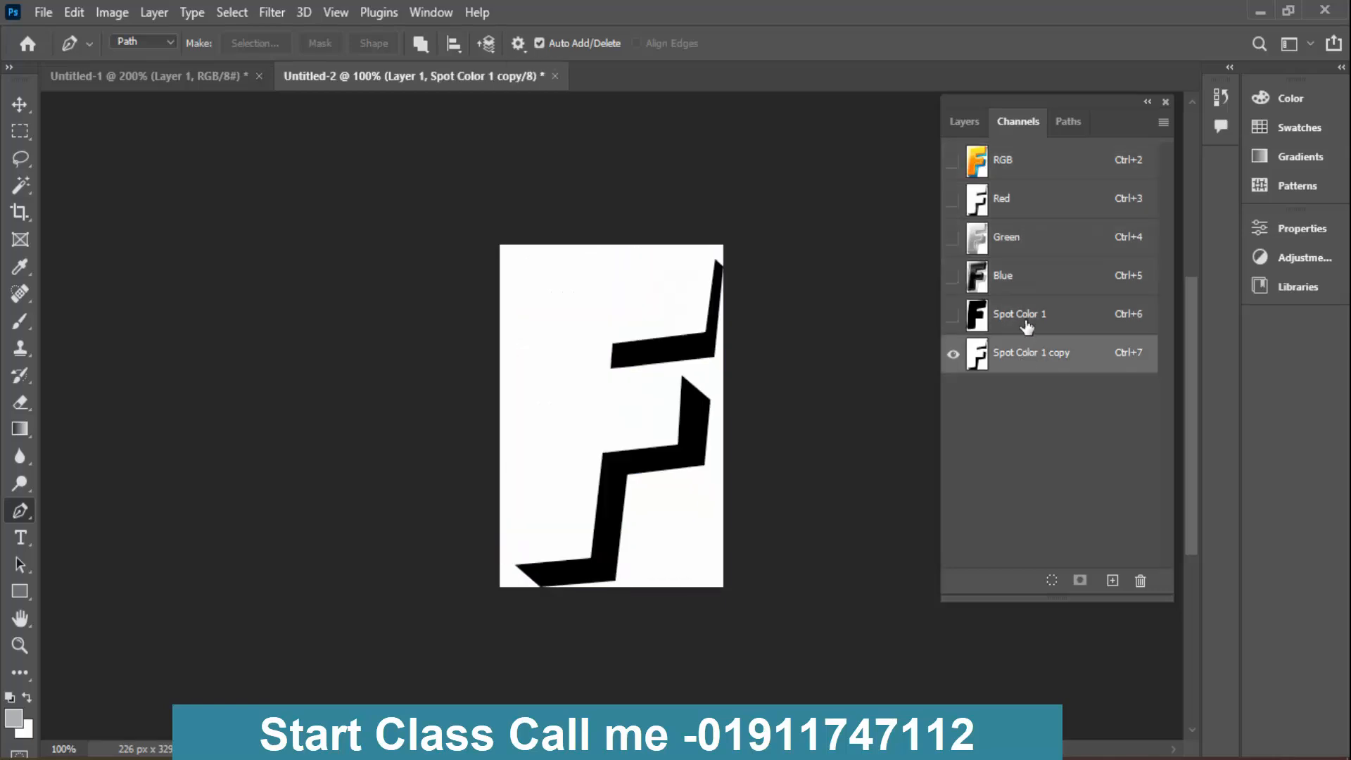
- View the RGB composite and switch Spot Color 1's visibility on and off over it to compare the yellow coverage
{"action": "left_click", "coordinate": [1028, 326]}
{"action": "left_click", "coordinate": [1082, 156]}
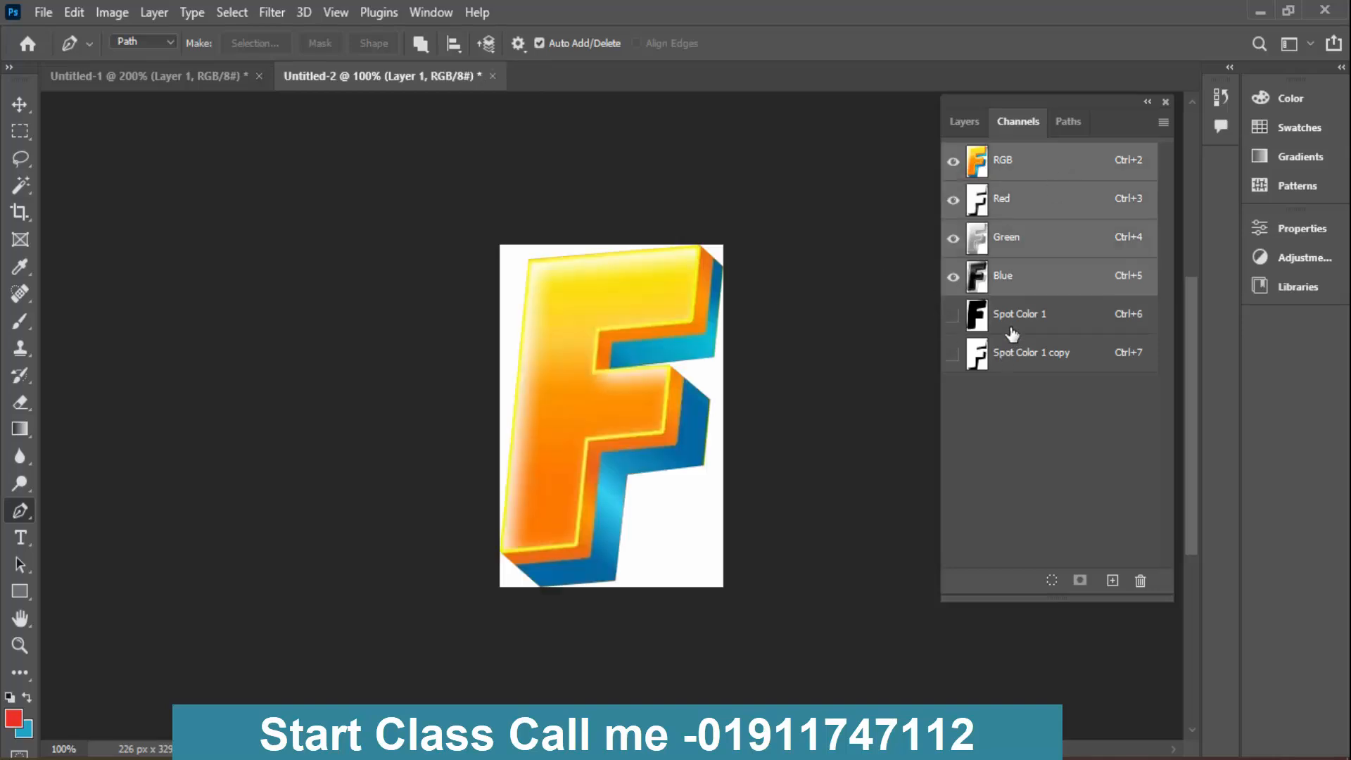
{"action": "left_click", "coordinate": [954, 317]}
{"action": "left_click", "coordinate": [954, 317]}
{"action": "left_click", "coordinate": [954, 317]}
{"action": "left_click", "coordinate": [953, 317]}
{"action": "left_click", "coordinate": [954, 317]}
{"action": "left_click", "coordinate": [954, 317]}
{"action": "left_click", "coordinate": [954, 317]}
{"action": "left_click", "coordinate": [953, 317]}
{"action": "left_click", "coordinate": [953, 317]}
{"action": "left_click", "coordinate": [954, 317]}
{"action": "left_click", "coordinate": [953, 317]}
{"action": "left_click", "coordinate": [954, 317]}
{"action": "left_click", "coordinate": [954, 316]}
- Duplicate the Green channel, load Path 1 as a selection, clear the extrusion to white in the copy, and deselect
{"action": "left_click", "coordinate": [1035, 252]}
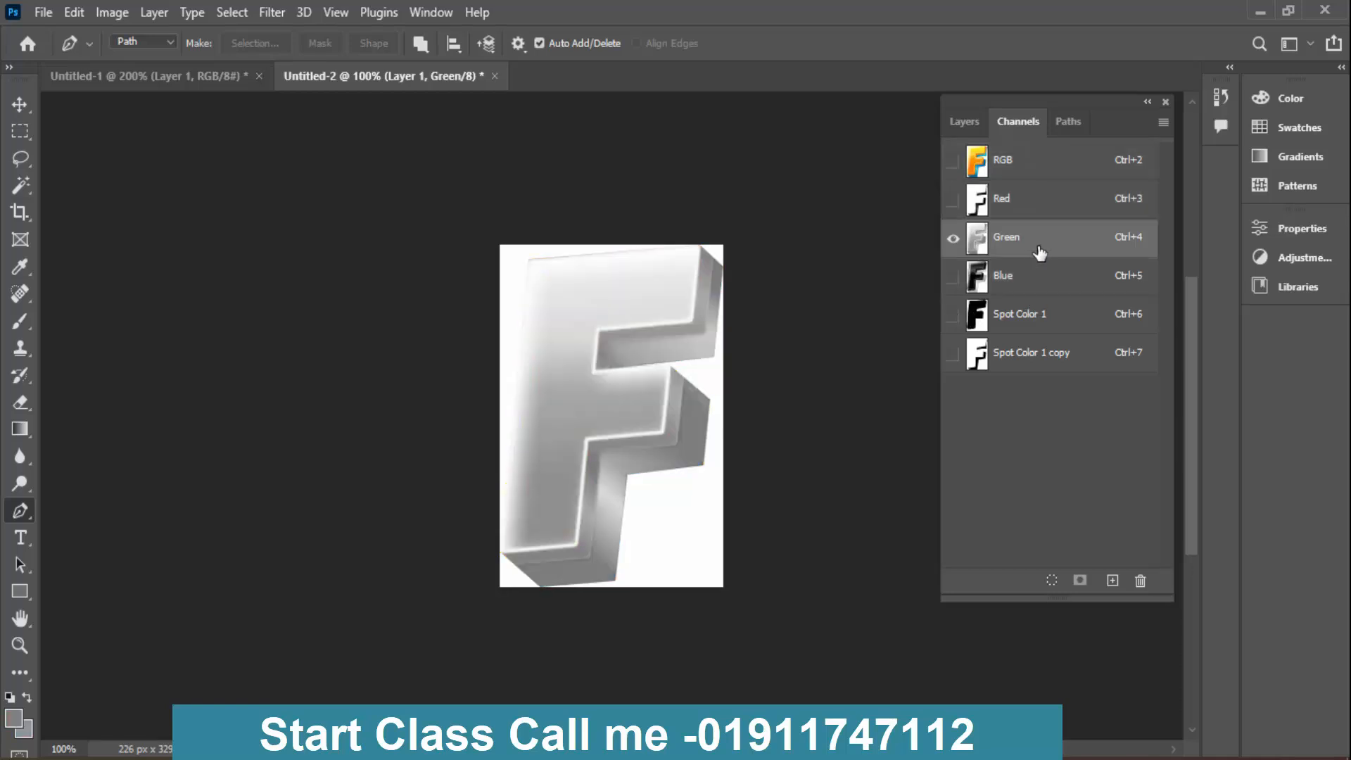
{"action": "left_click_drag", "start_coordinate": [1047, 251], "coordinate": [1112, 581]}
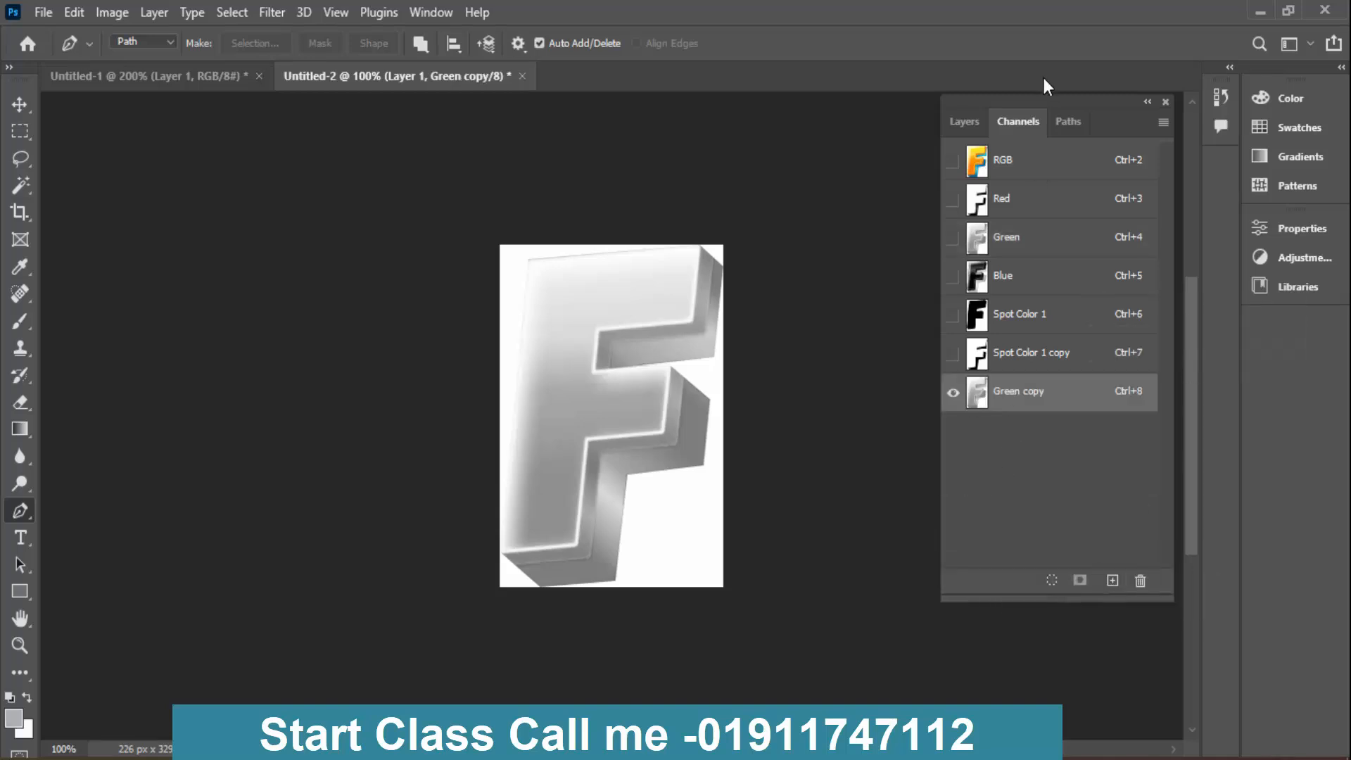
{"action": "left_click", "coordinate": [1065, 122]}
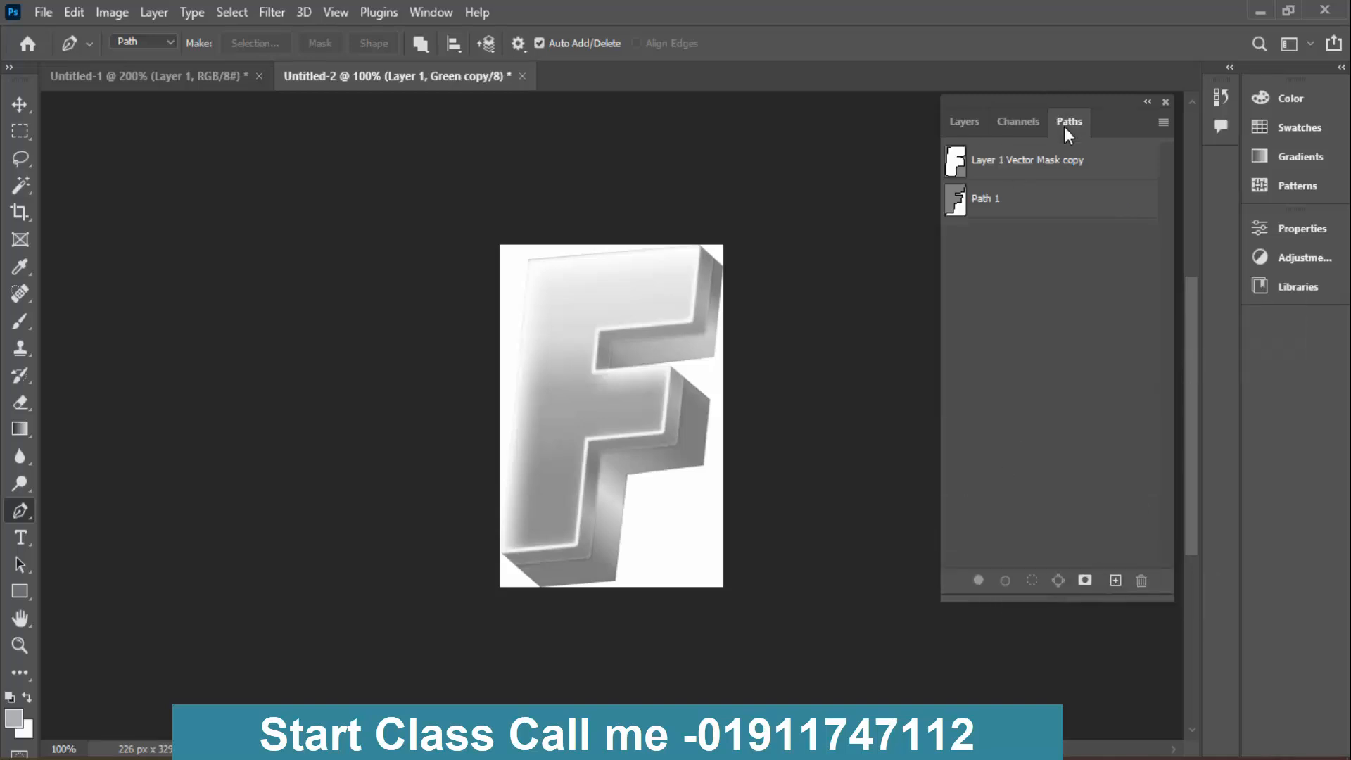
{"action": "left_click", "coordinate": [1025, 198]}
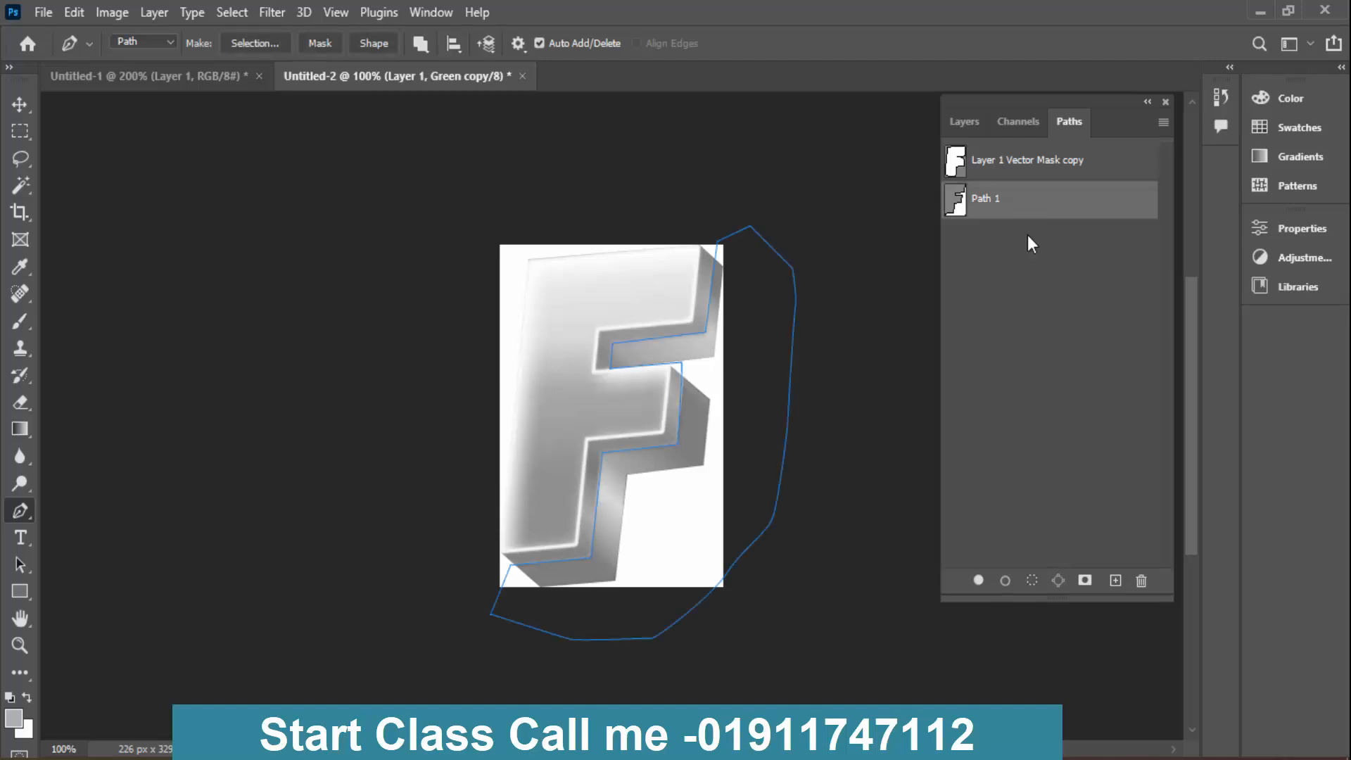
{"action": "key", "text": "ctrl+Return"}
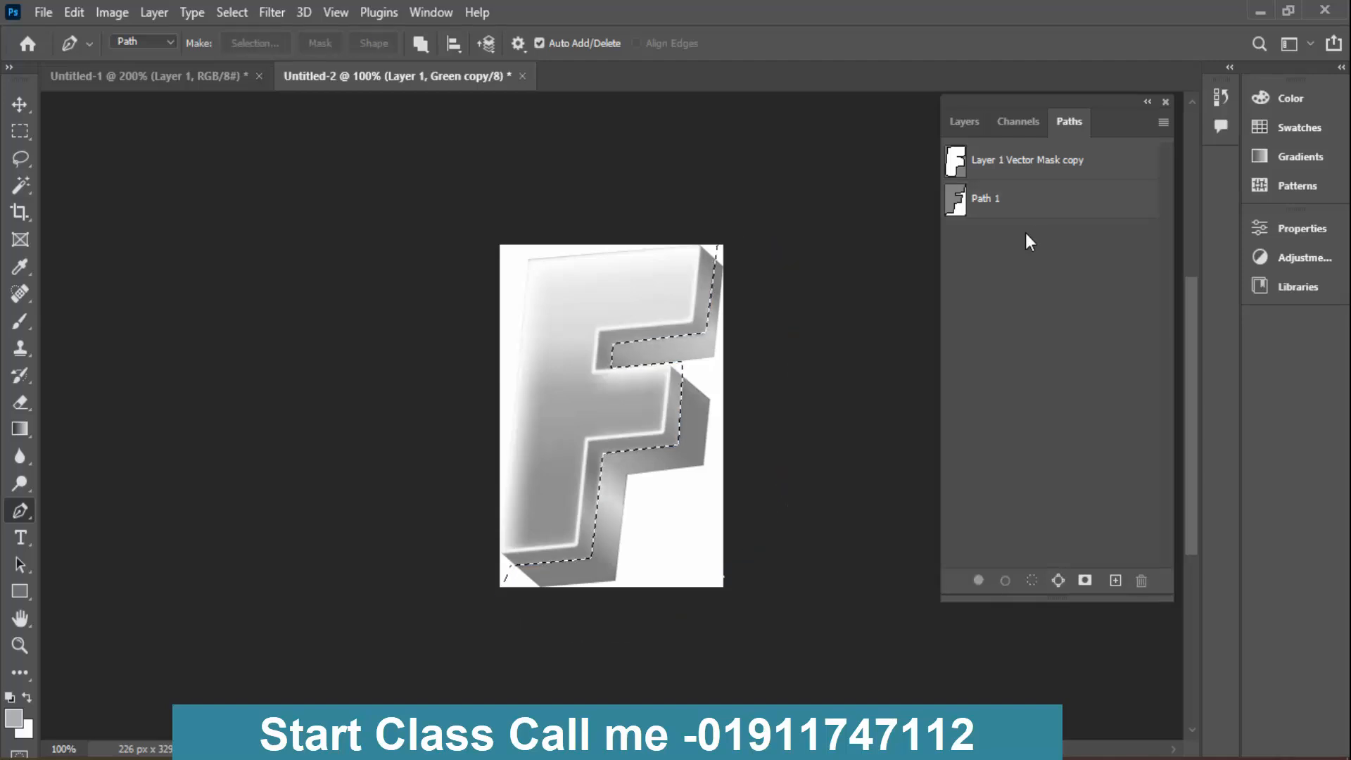
{"action": "left_click", "coordinate": [1013, 117]}
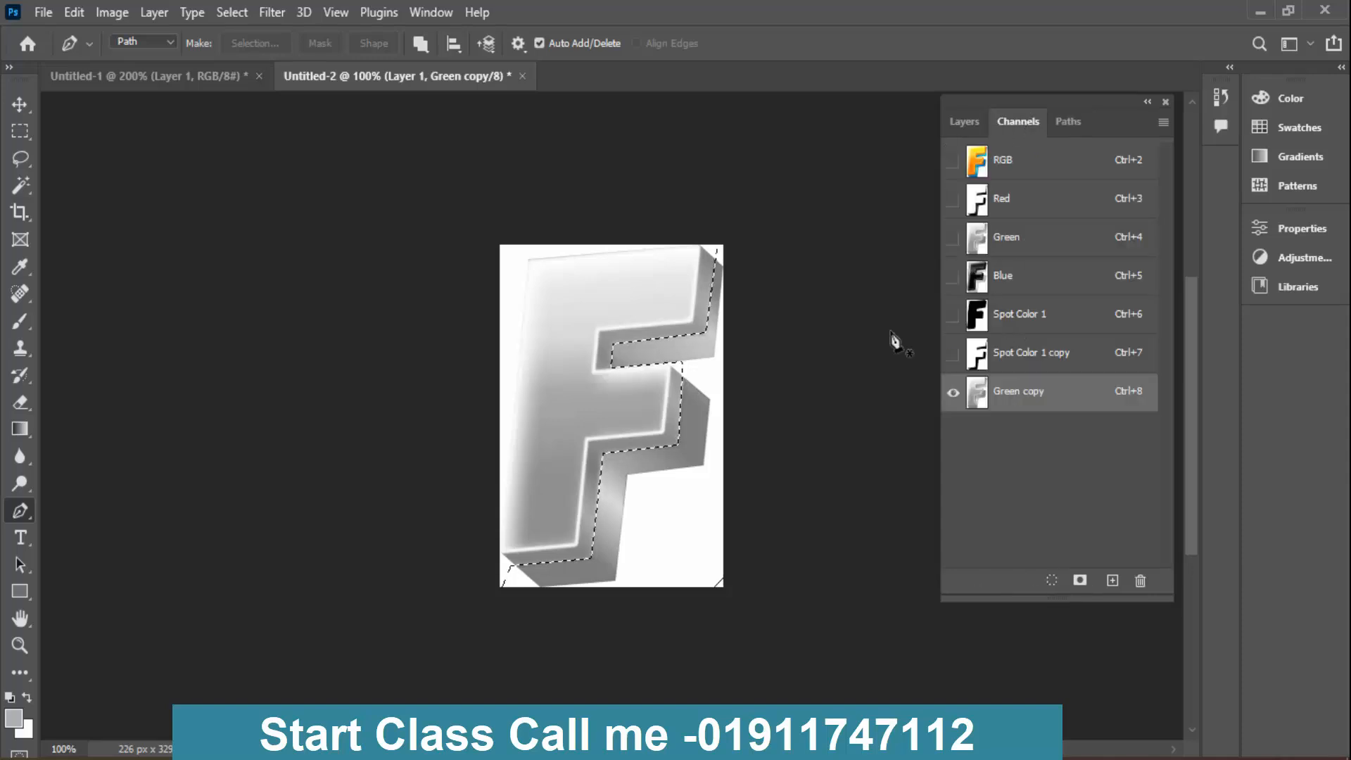
{"action": "key", "text": "ctrl+Delete"}
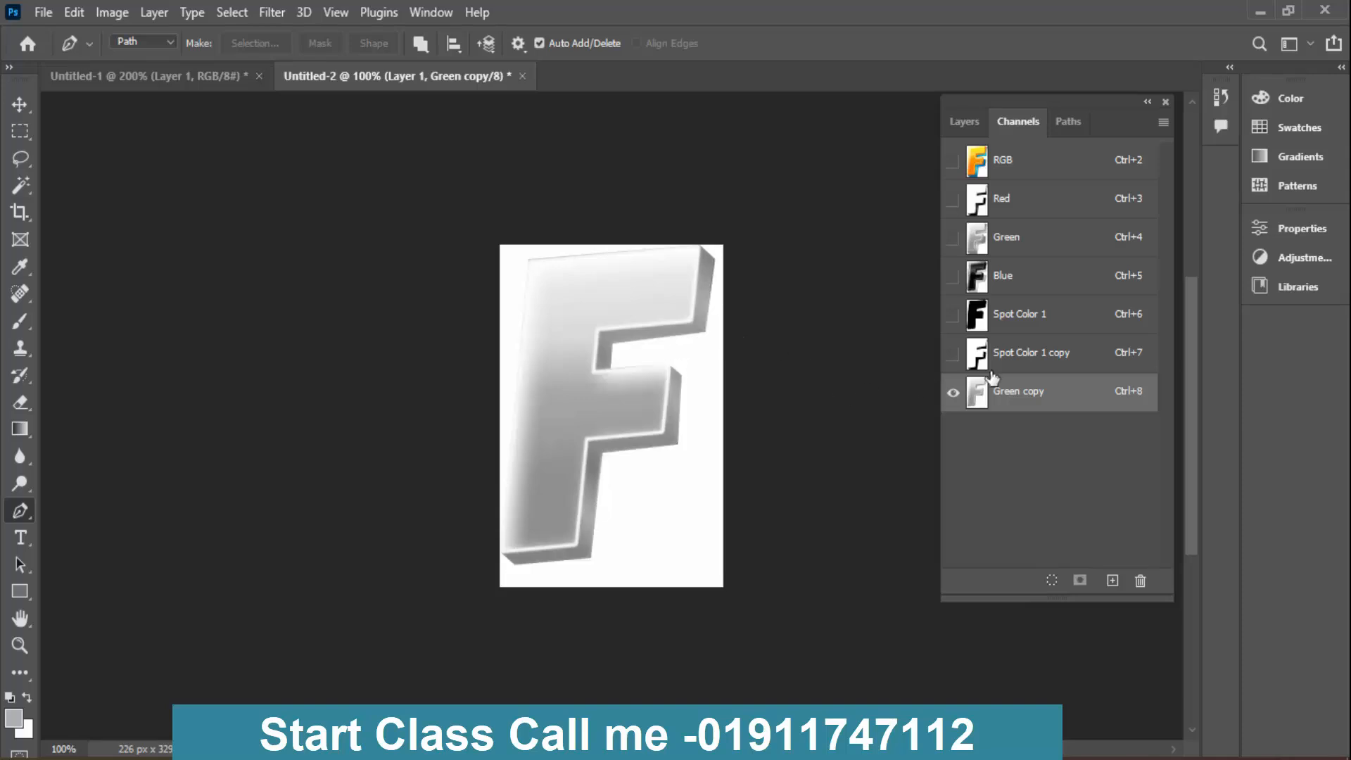
- Preview Green copy with each spot channel and move it between Spot Color 1 and Spot Color 1 copy
{"action": "left_click", "coordinate": [952, 353]}
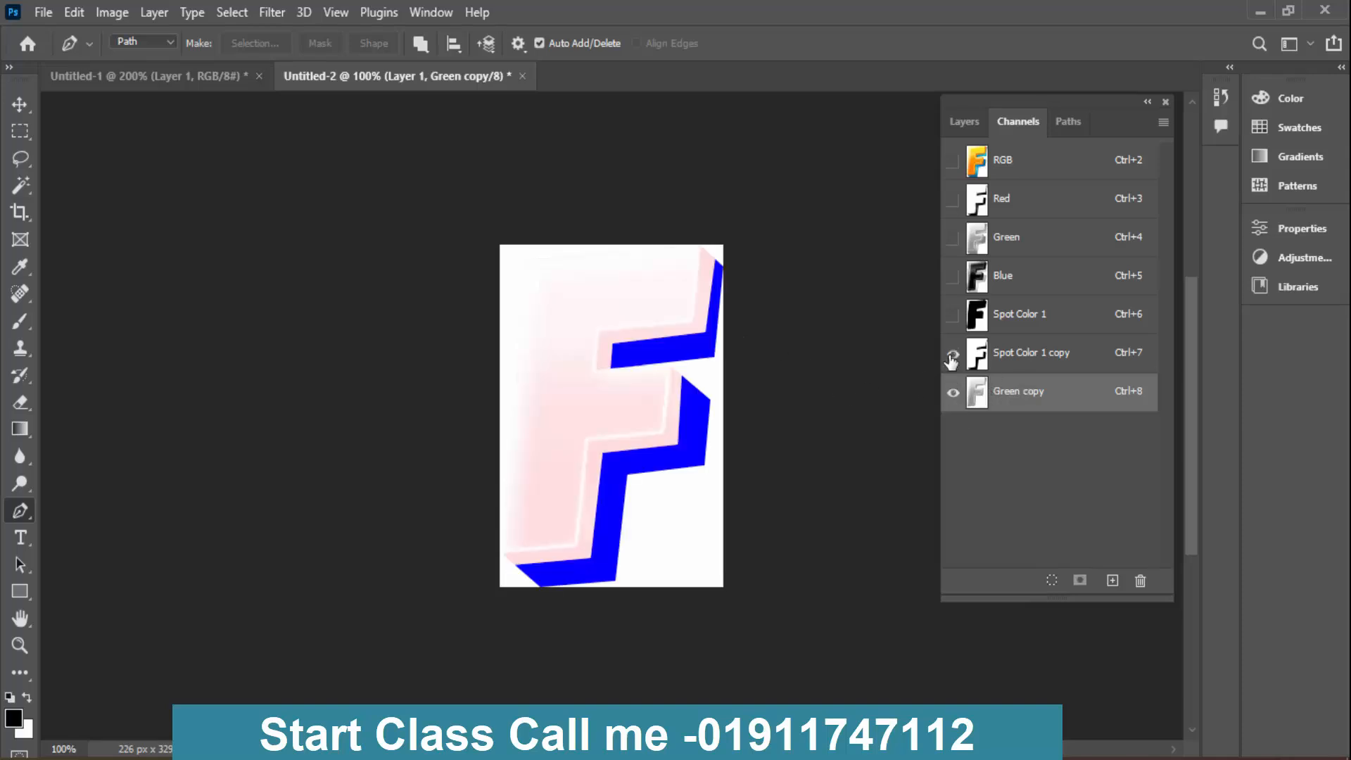
{"action": "left_click", "coordinate": [953, 352]}
{"action": "left_click", "coordinate": [953, 314]}
{"action": "left_click_drag", "start_coordinate": [1003, 384], "coordinate": [1006, 335]}
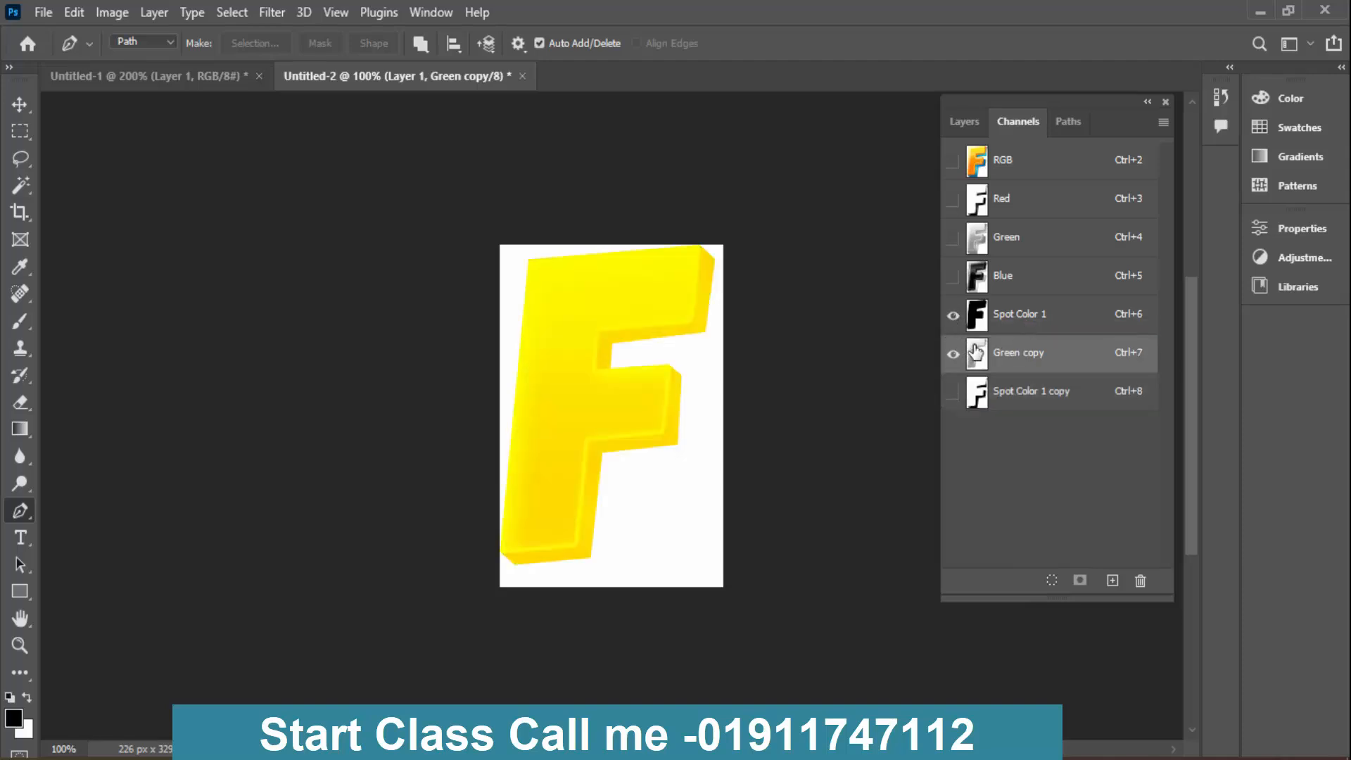
- Make the Green copy channel a spot colour channel with orange ink e28a2b
{"action": "double_click", "coordinate": [979, 353]}
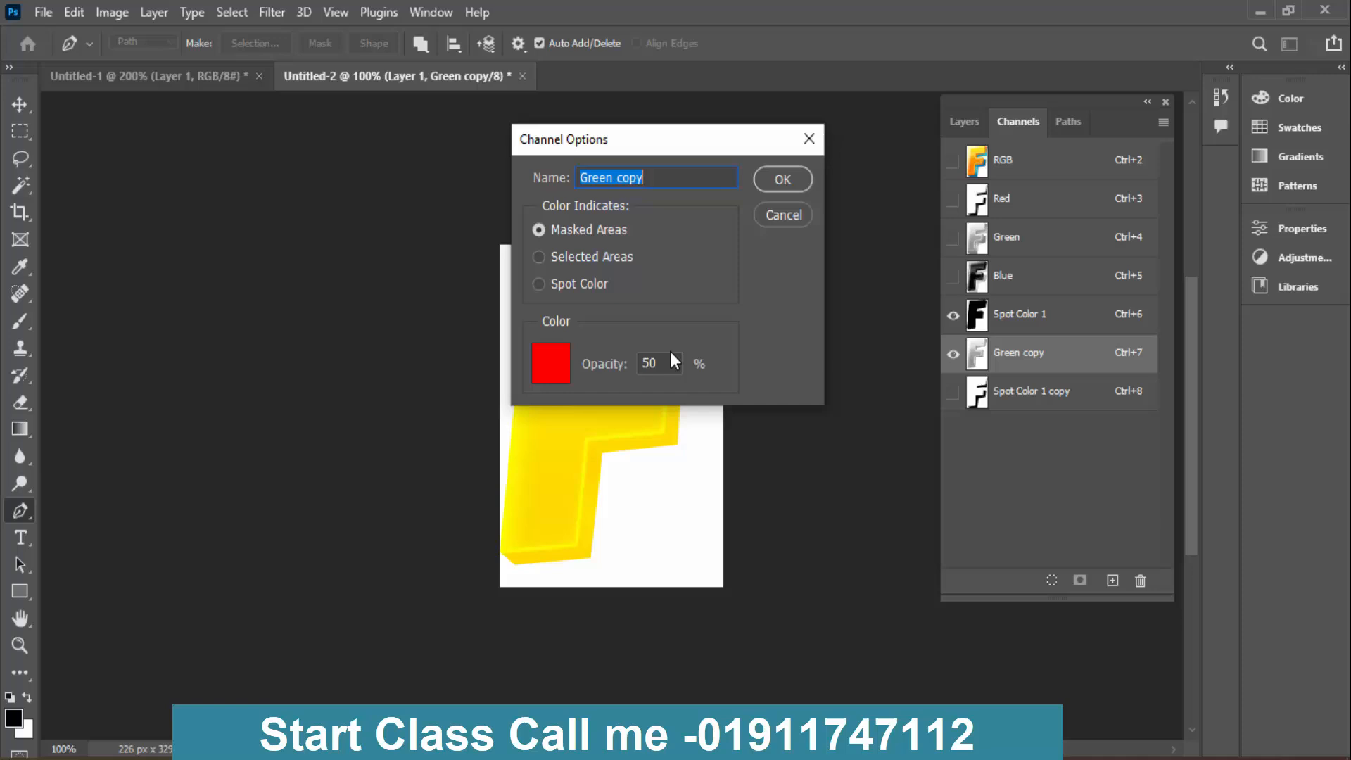
{"action": "left_click", "coordinate": [539, 283]}
{"action": "left_click", "coordinate": [551, 366]}
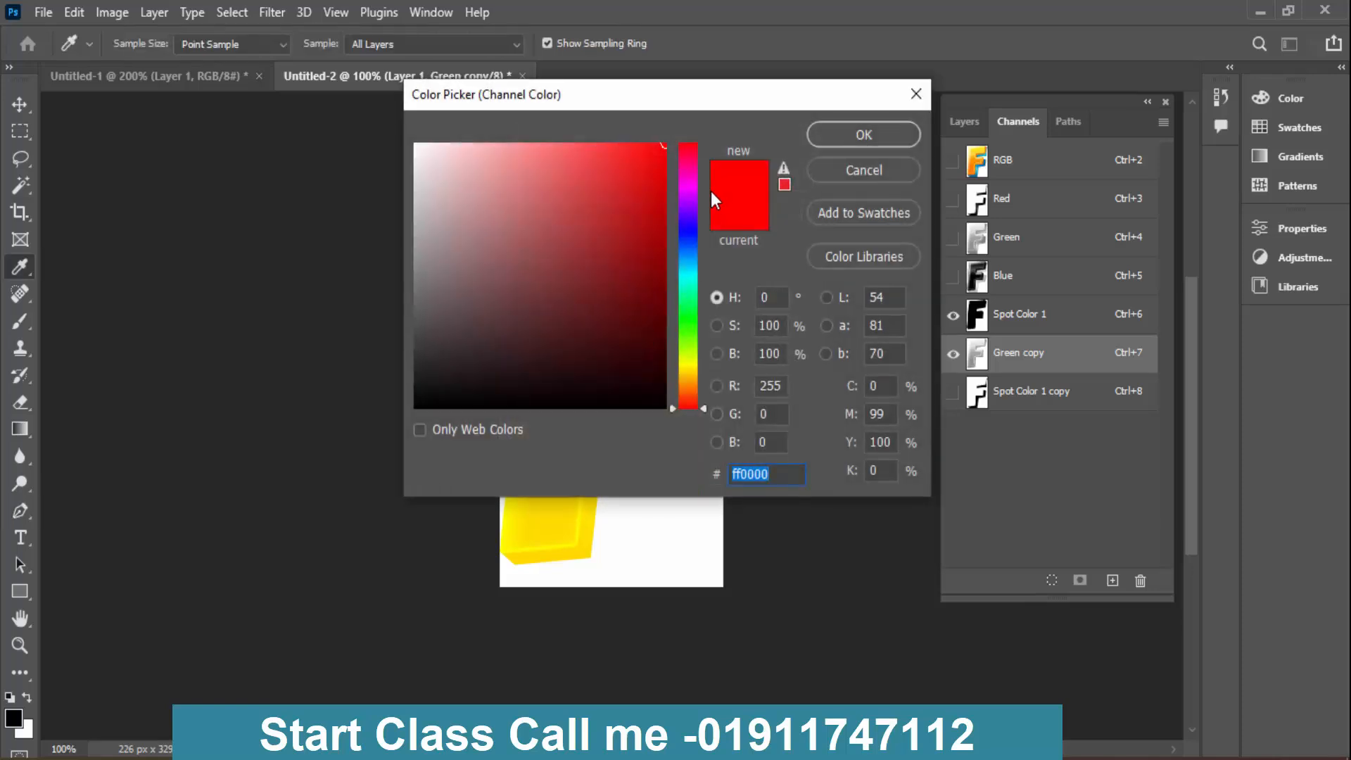
{"action": "mouse_move", "coordinate": [694, 383]}
{"action": "left_mouse_down"}
{"action": "mouse_move", "coordinate": [688, 401]}
{"action": "mouse_move", "coordinate": [703, 124]}
{"action": "mouse_move", "coordinate": [690, 403]}
{"action": "mouse_move", "coordinate": [692, 351]}
{"action": "mouse_move", "coordinate": [694, 386]}
{"action": "left_mouse_up"}
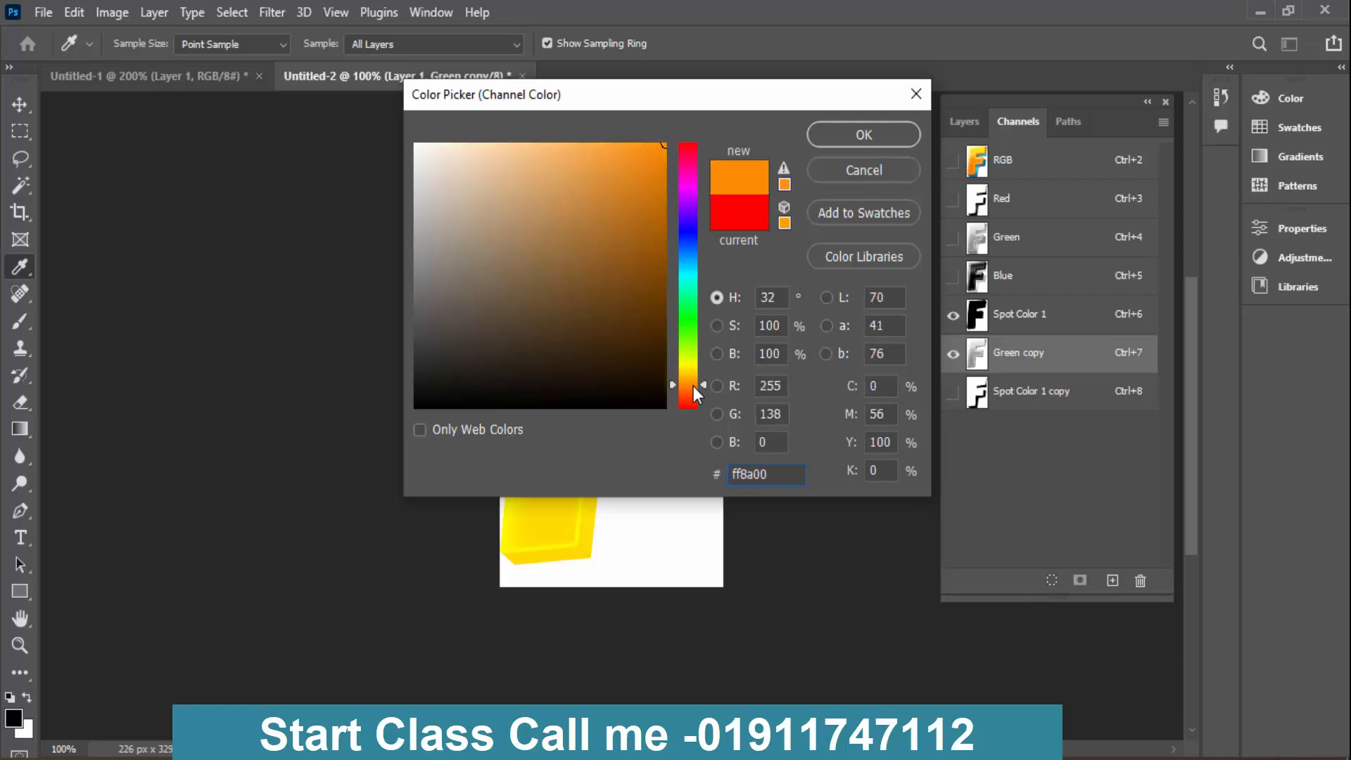
{"action": "left_click_drag", "start_coordinate": [595, 164], "coordinate": [589, 169]}
{"action": "key", "text": "Return"}
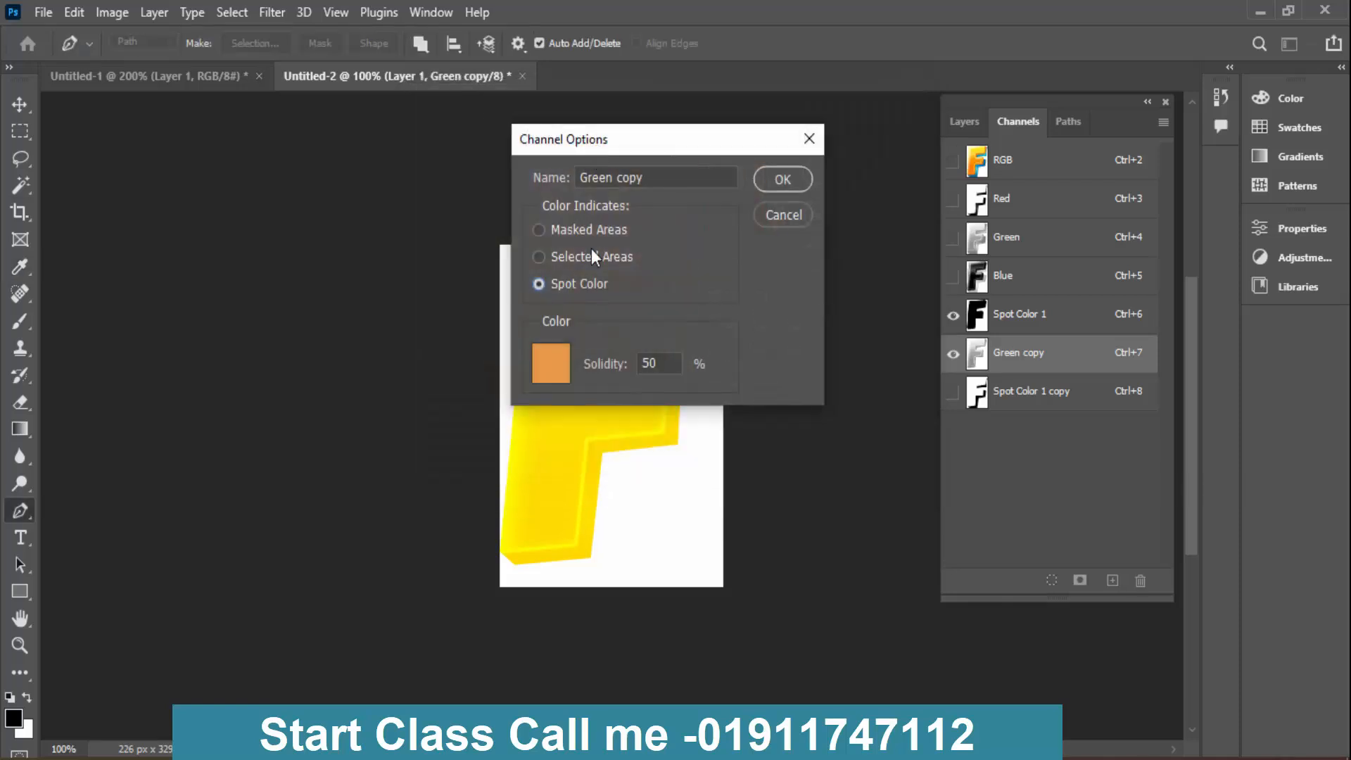
{"action": "left_click", "coordinate": [560, 367]}
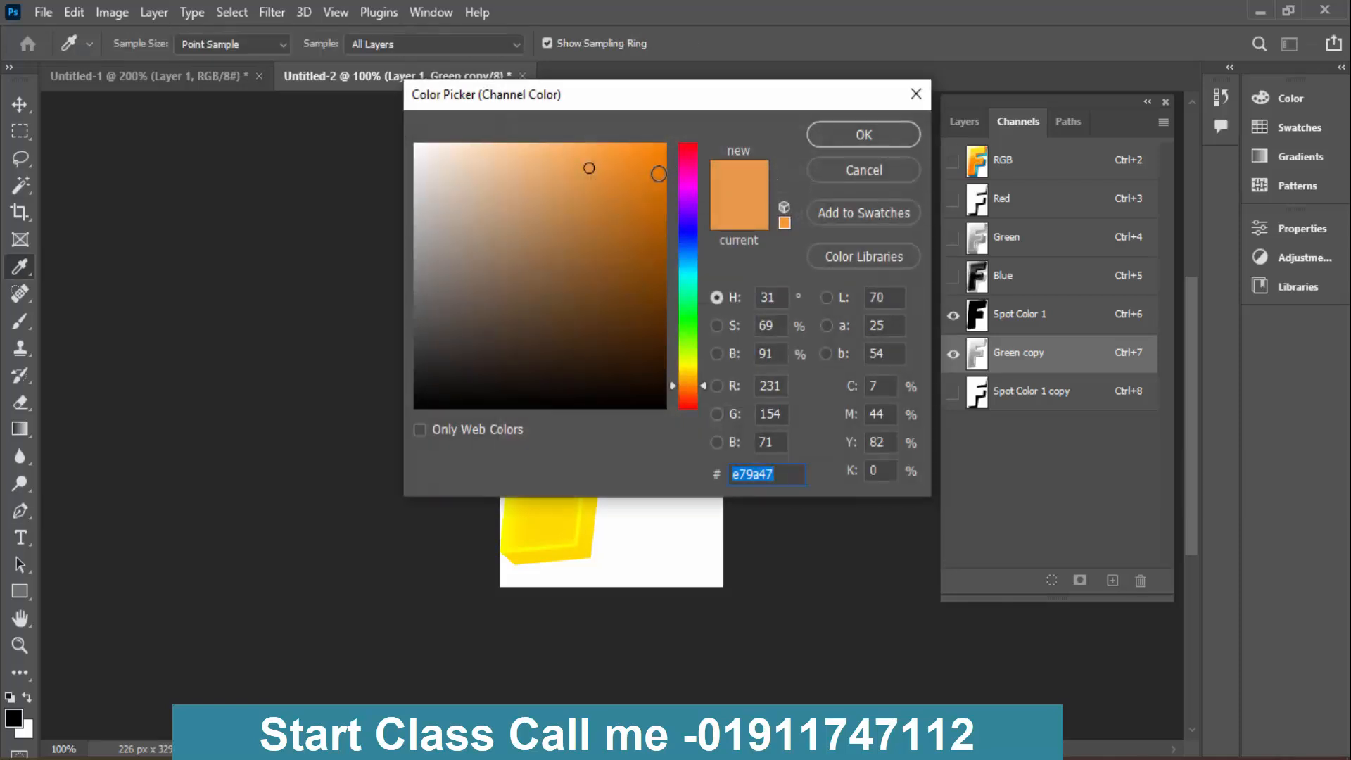
{"action": "left_click_drag", "start_coordinate": [610, 167], "coordinate": [618, 174]}
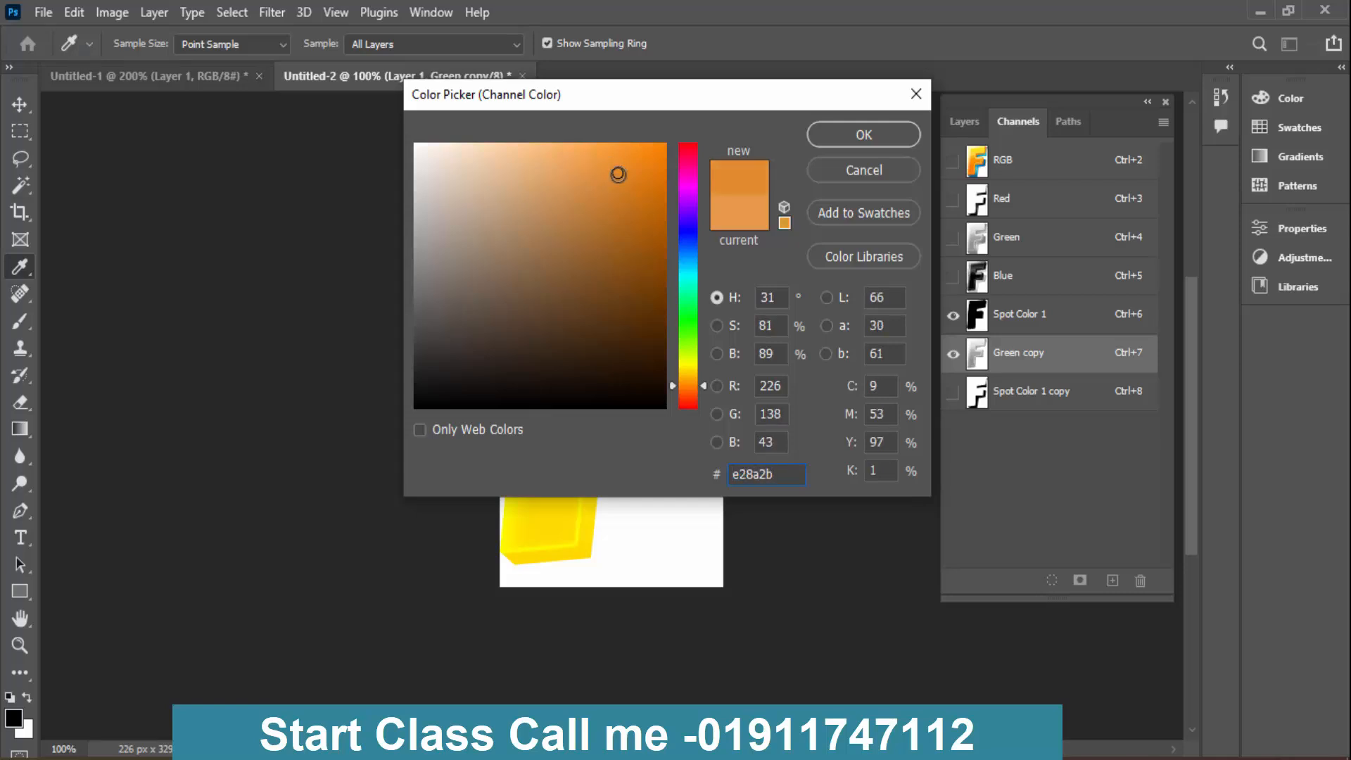
{"action": "key", "text": "Return"}
{"action": "key", "text": "Return"}
{"action": "key", "text": "p"}
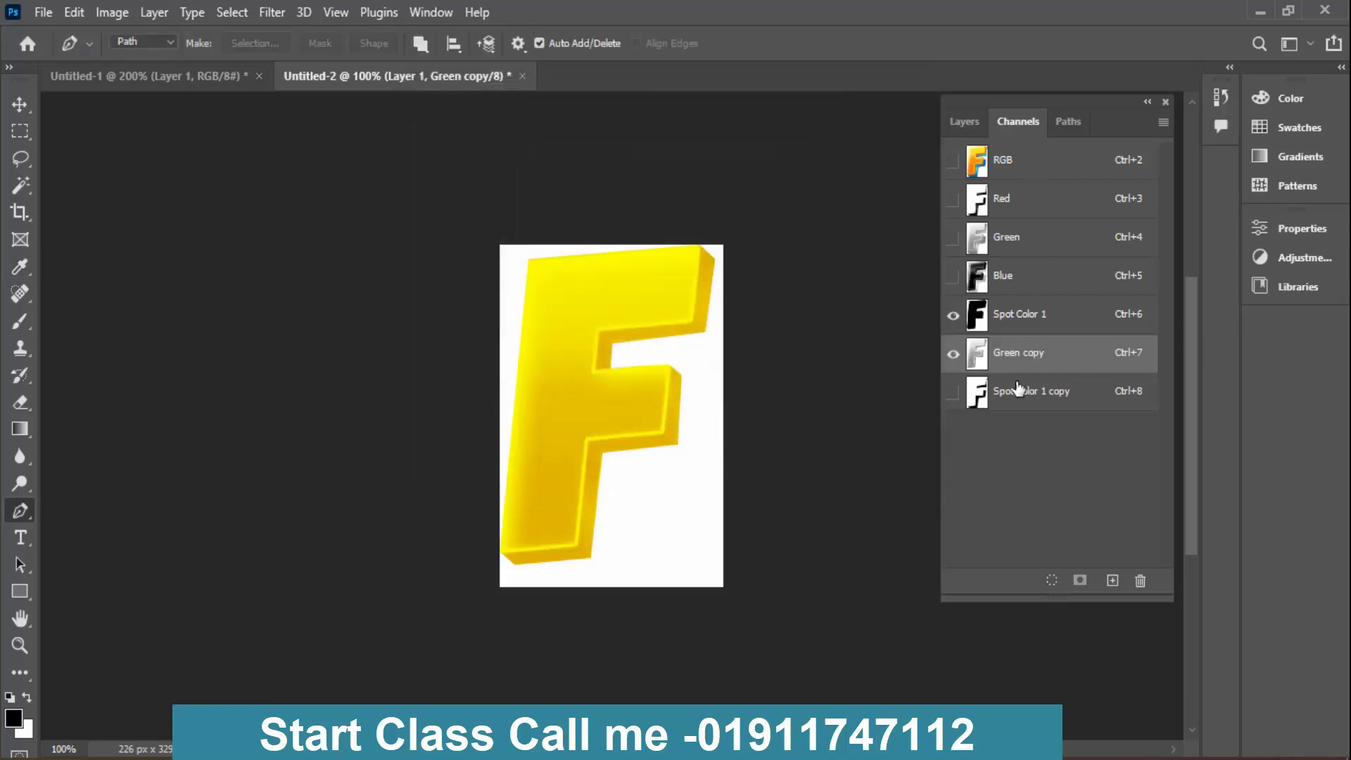
- Compare Spot Color 1 and Green copy by toggling their visibility, and check Green copy's spot channel options
{"action": "left_click", "coordinate": [954, 316]}
{"action": "left_click", "coordinate": [955, 316]}
{"action": "left_click", "coordinate": [953, 354]}
{"action": "left_click", "coordinate": [953, 355]}
{"action": "double_click", "coordinate": [979, 356]}
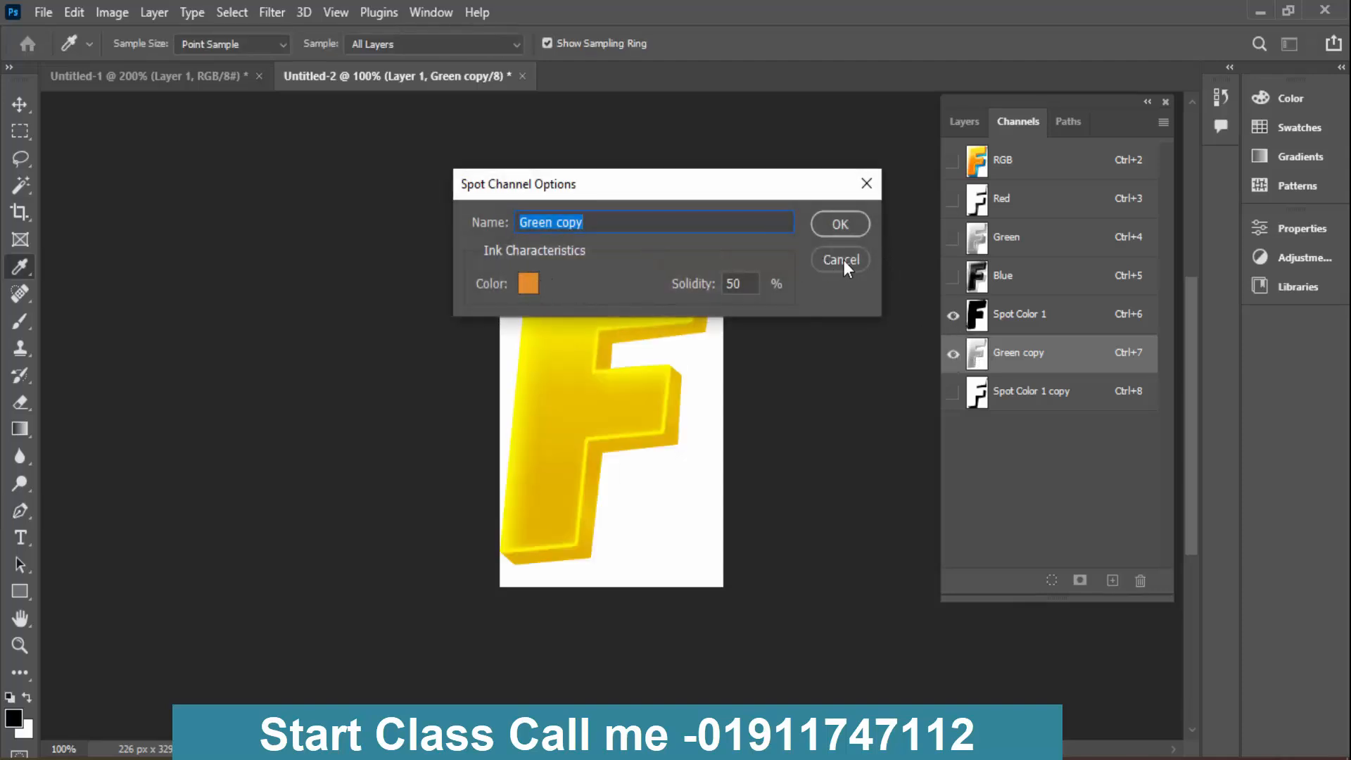
{"action": "left_click", "coordinate": [844, 260]}
- Show the RGB composite, sample the orange of the F's front face, and copy its hex code fe8400
{"action": "left_click", "coordinate": [1015, 164]}
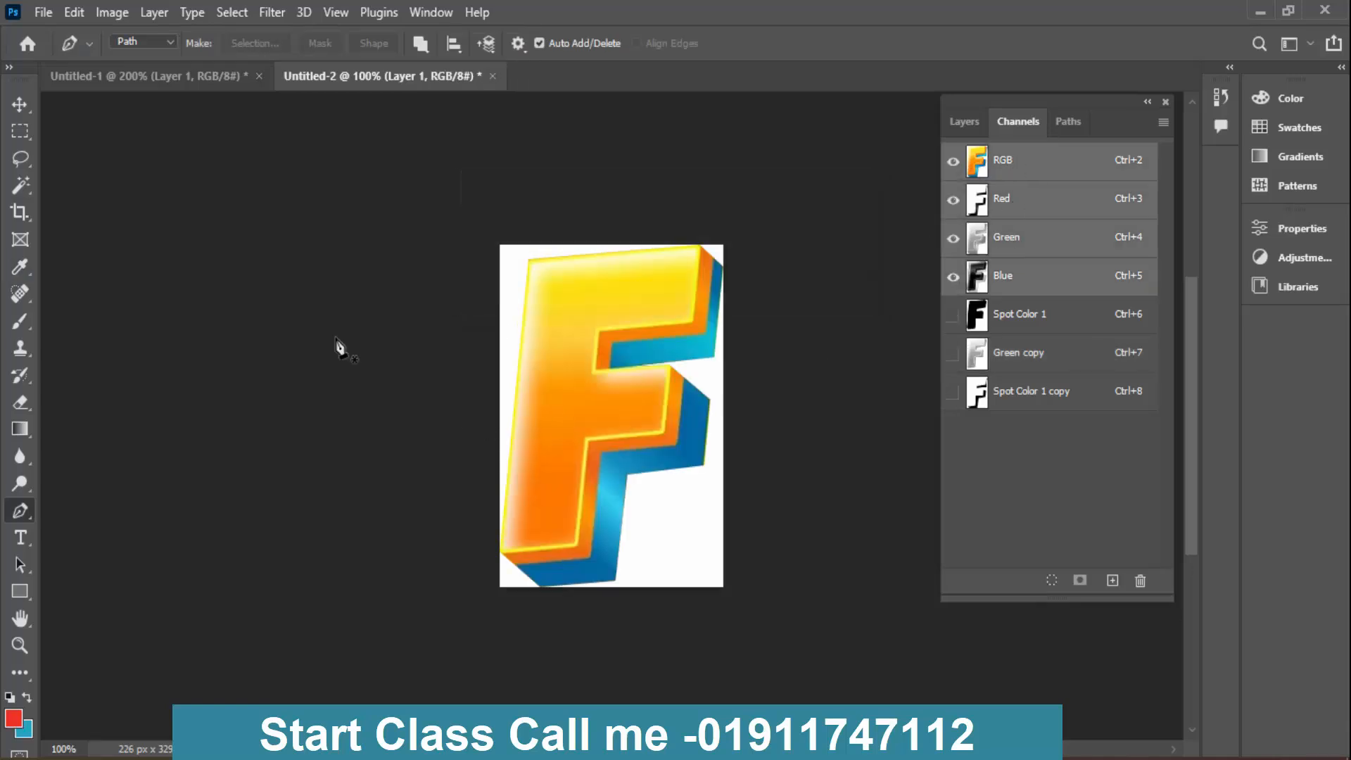
{"action": "key", "text": "i"}
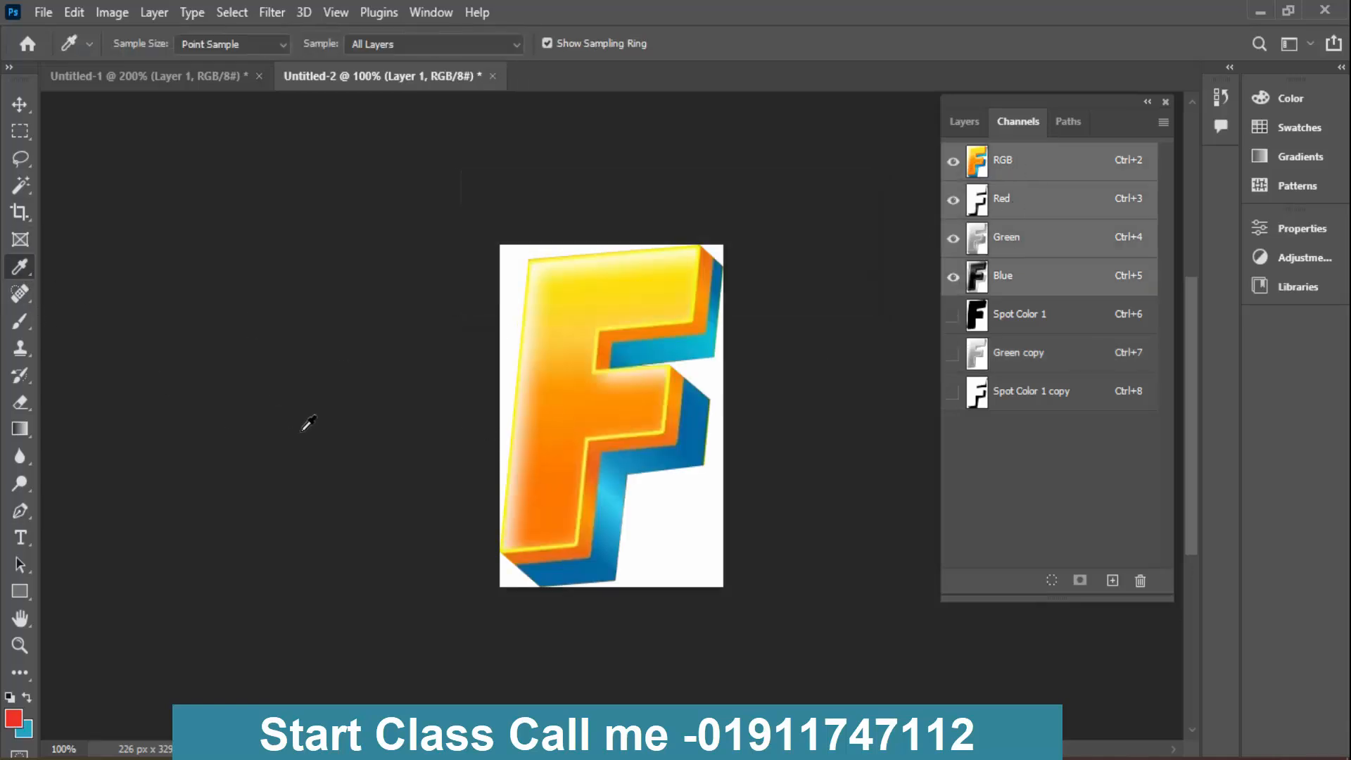
{"action": "left_click", "coordinate": [558, 435]}
{"action": "left_click", "coordinate": [14, 719]}
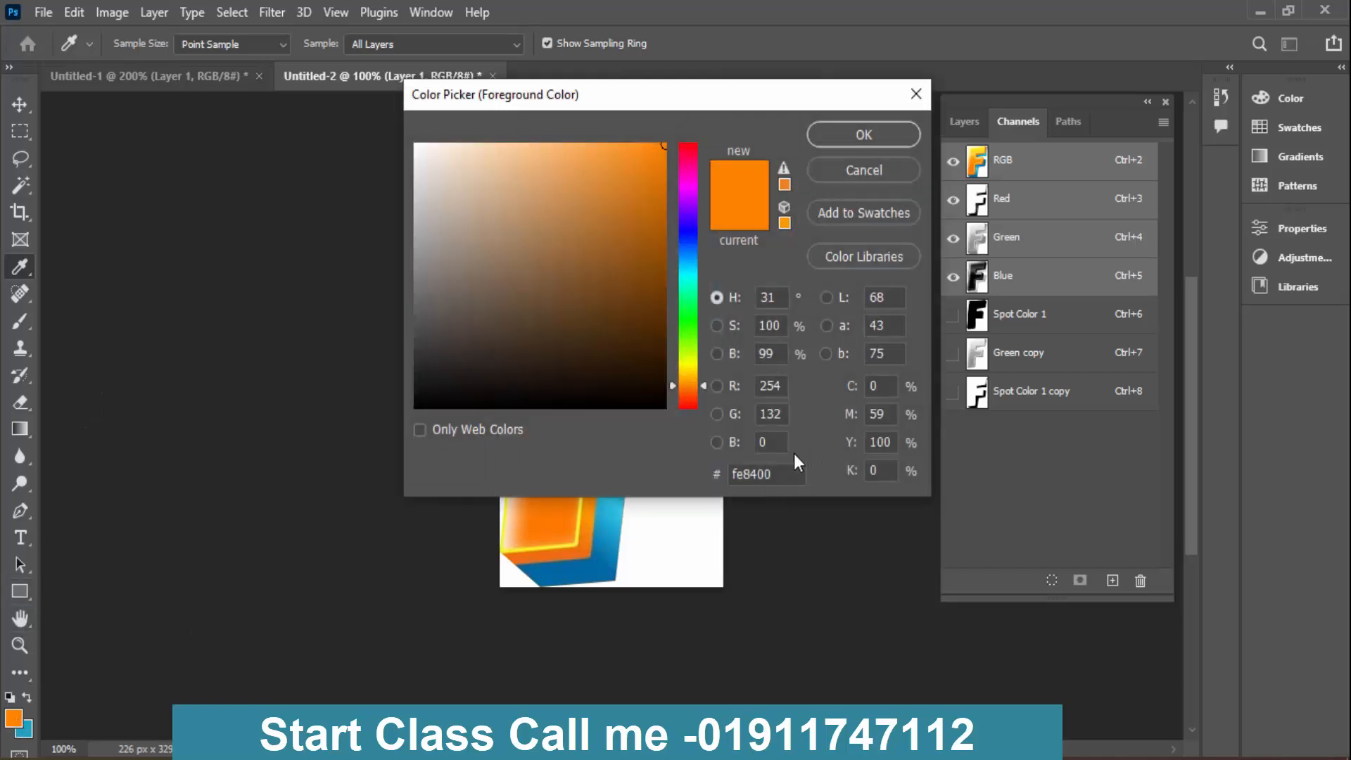
{"action": "double_click", "coordinate": [785, 476]}
{"action": "right_click", "coordinate": [741, 475]}
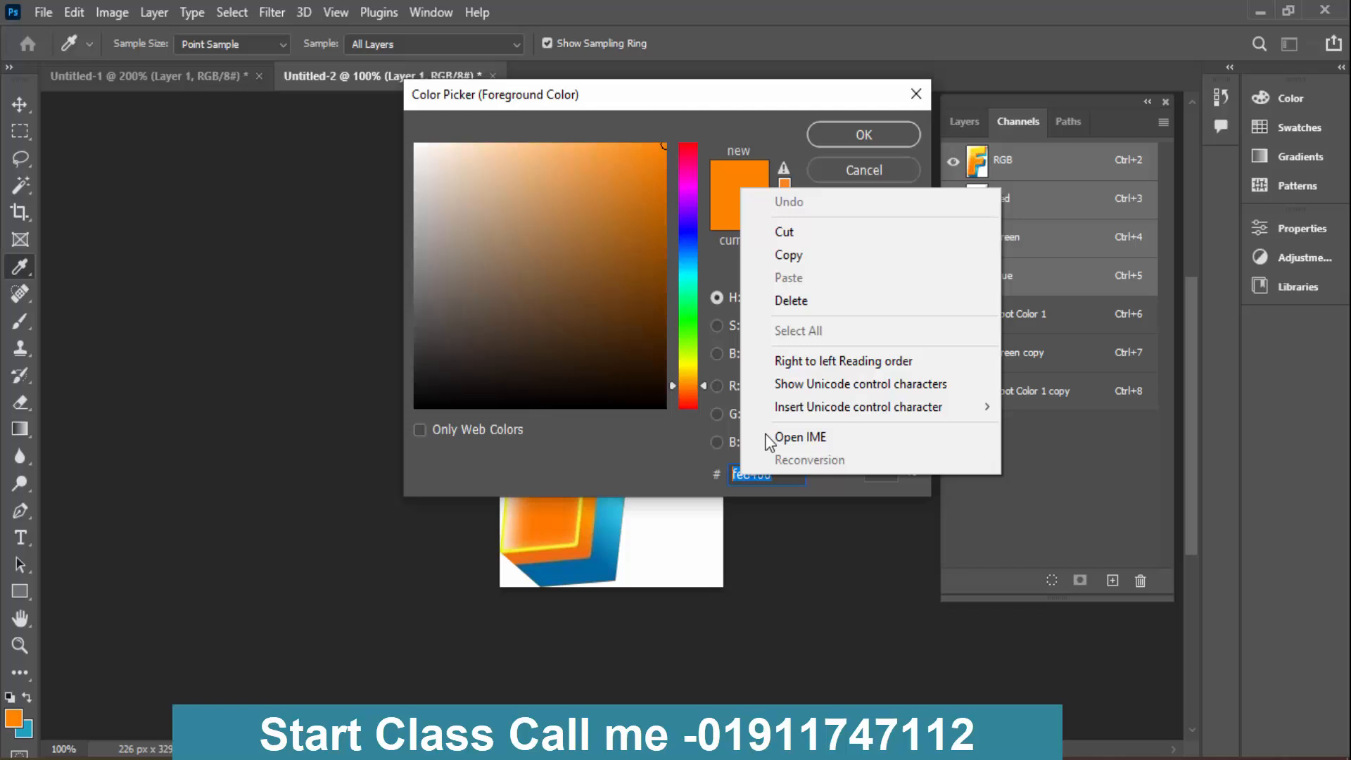
{"action": "left_click", "coordinate": [804, 260]}
{"action": "left_click", "coordinate": [851, 172]}
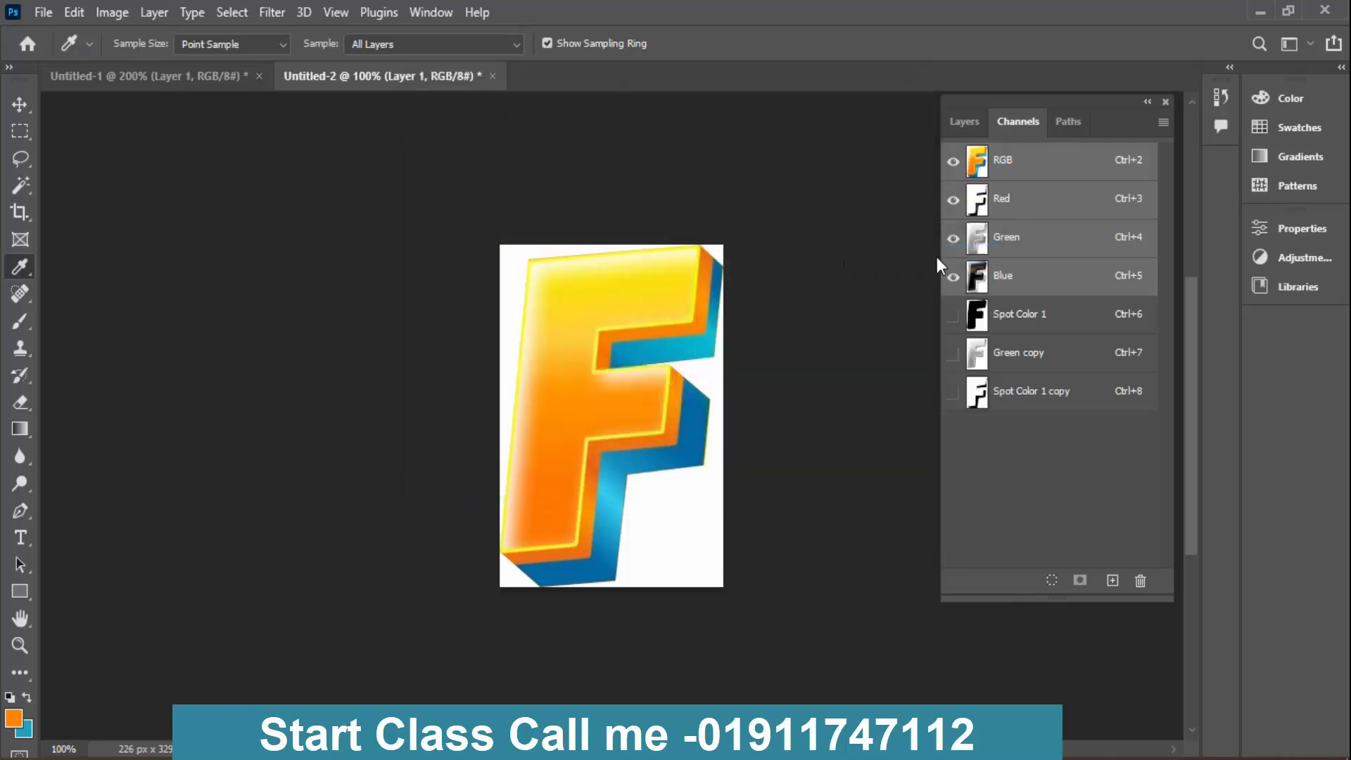
- Set the solidity of the Green copy spot channel to 100%
{"action": "left_click", "coordinate": [999, 320]}
{"action": "double_click", "coordinate": [1000, 360]}
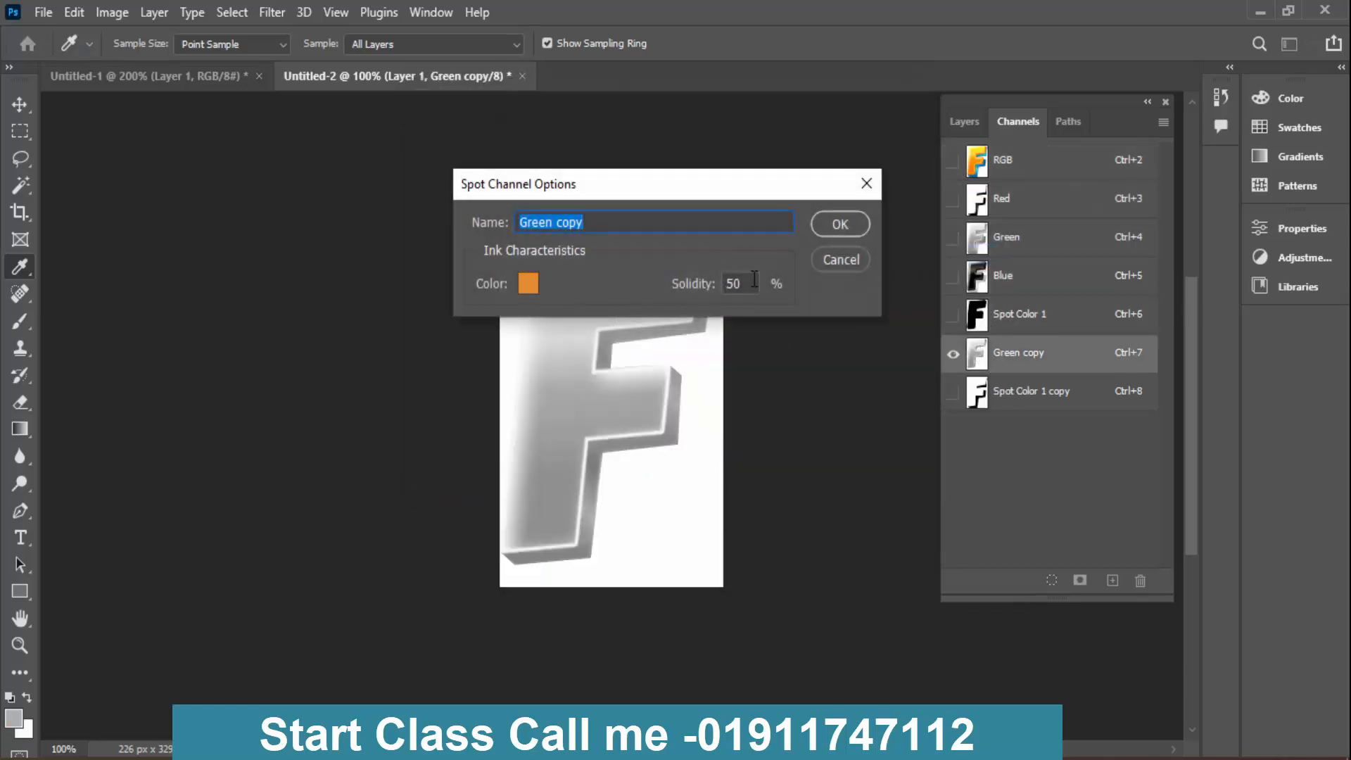
{"action": "left_click", "coordinate": [750, 285]}
{"action": "type", "text": "100"}
{"action": "key", "text": "Return"}
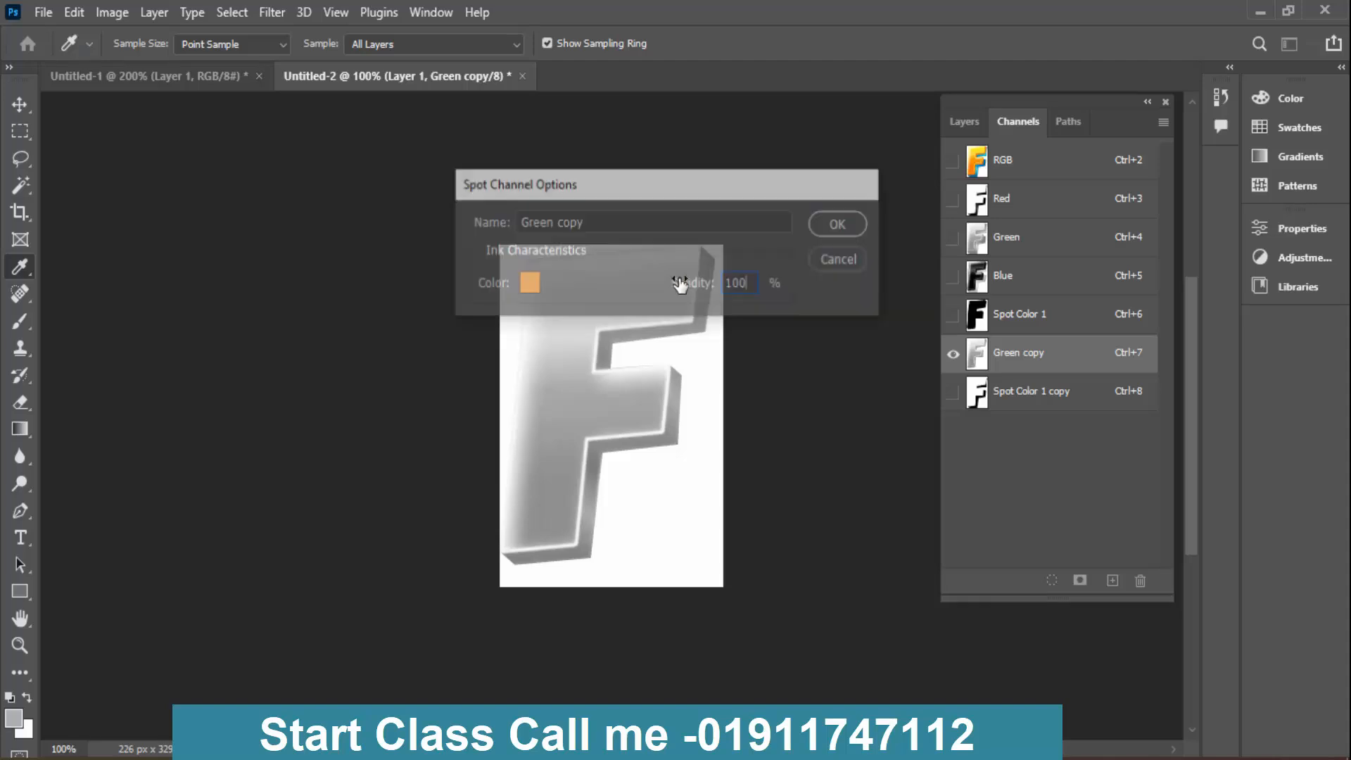
- Try to replace the ink colour of the Green copy channel with the copied orange hex code
{"action": "double_click", "coordinate": [980, 361]}
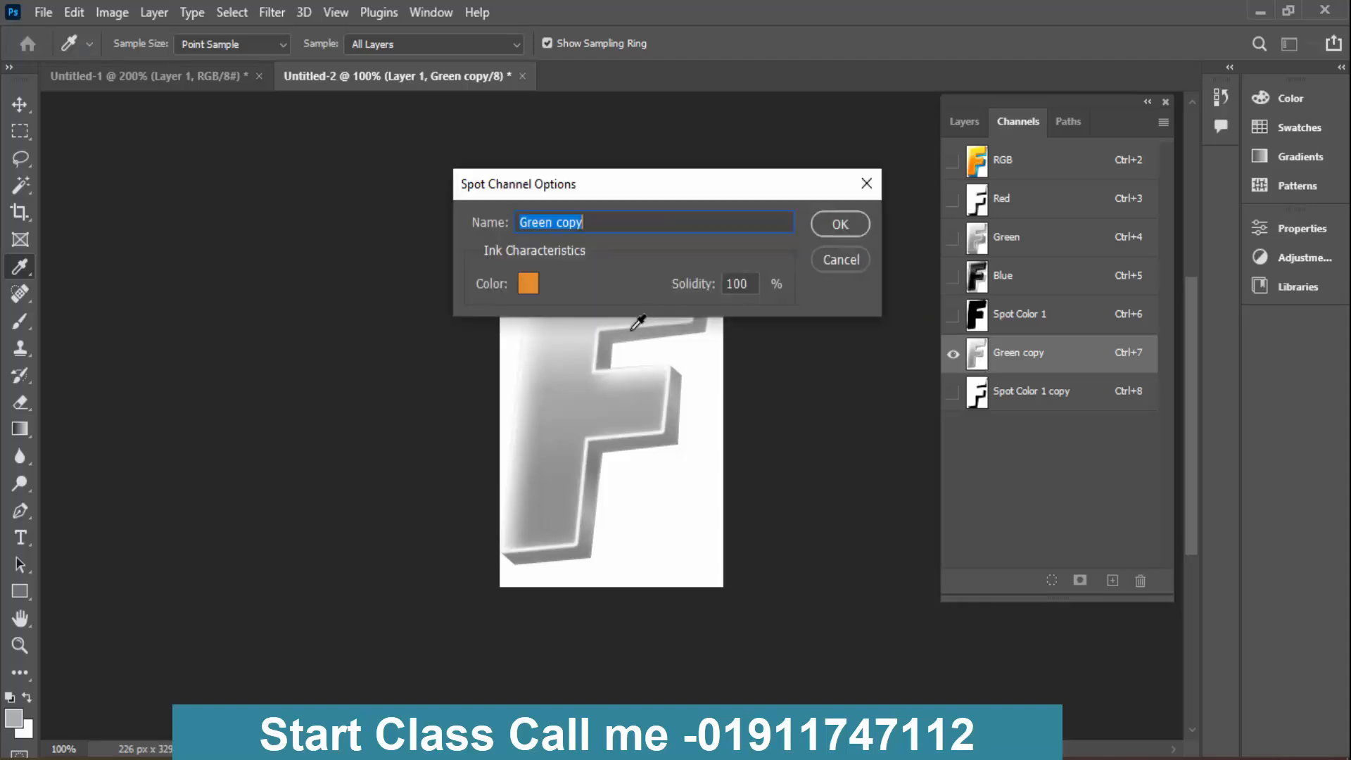
{"action": "left_click", "coordinate": [540, 285]}
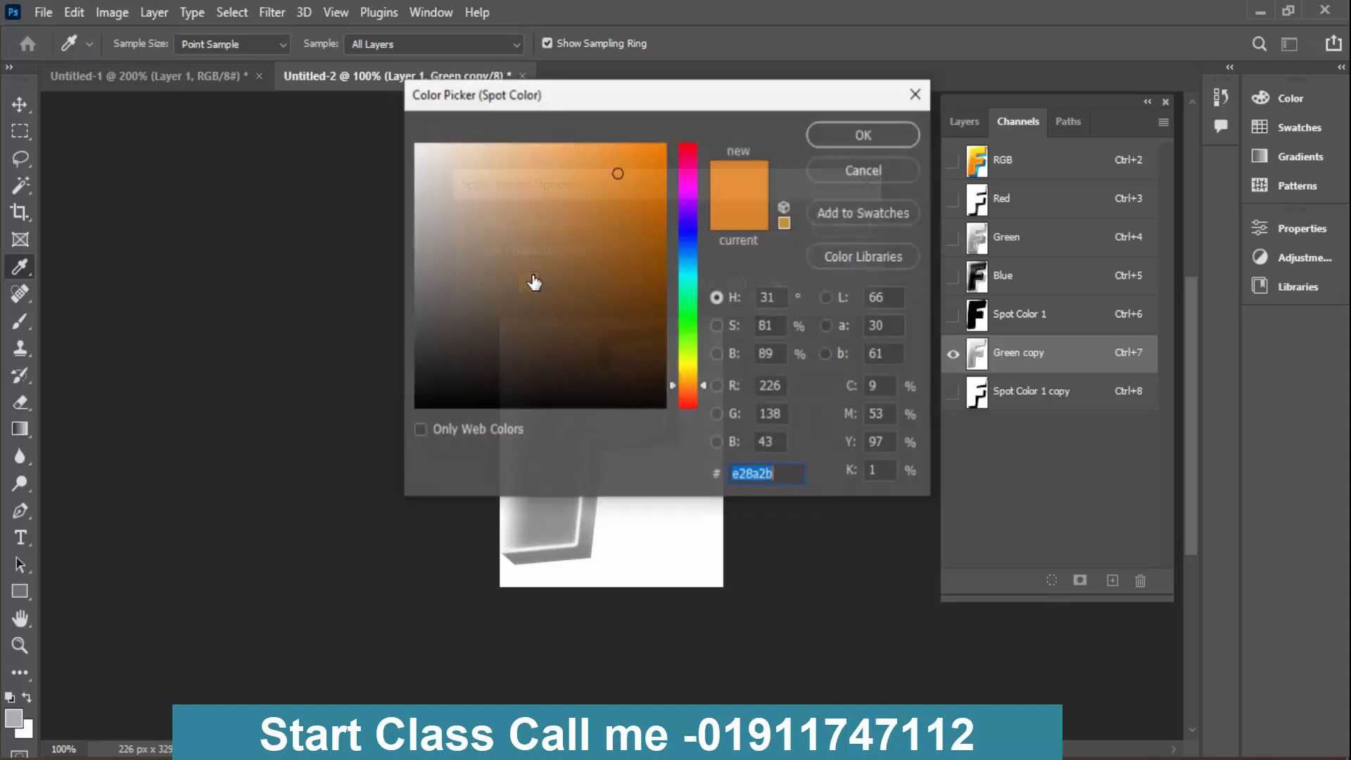
{"action": "right_click", "coordinate": [770, 469]}
{"action": "left_click", "coordinate": [851, 548]}
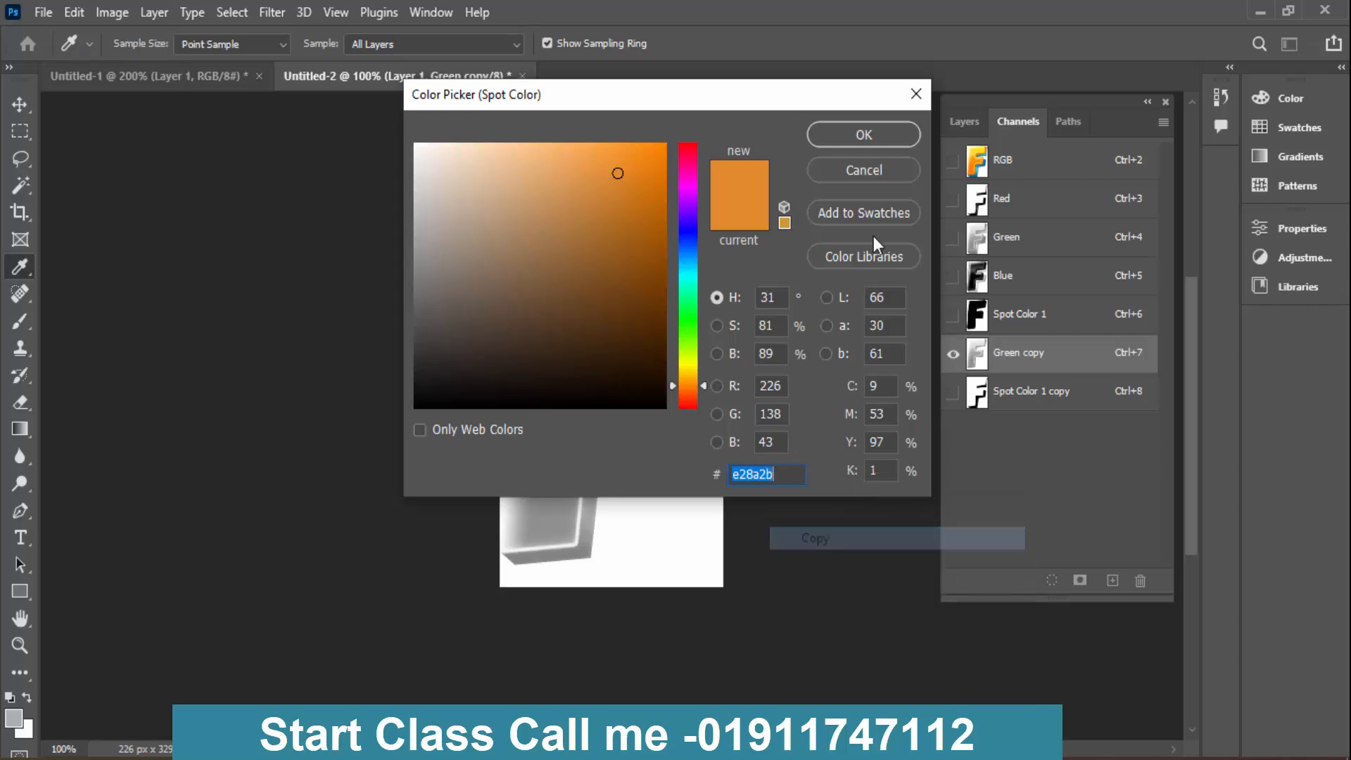
{"action": "left_click", "coordinate": [869, 175]}
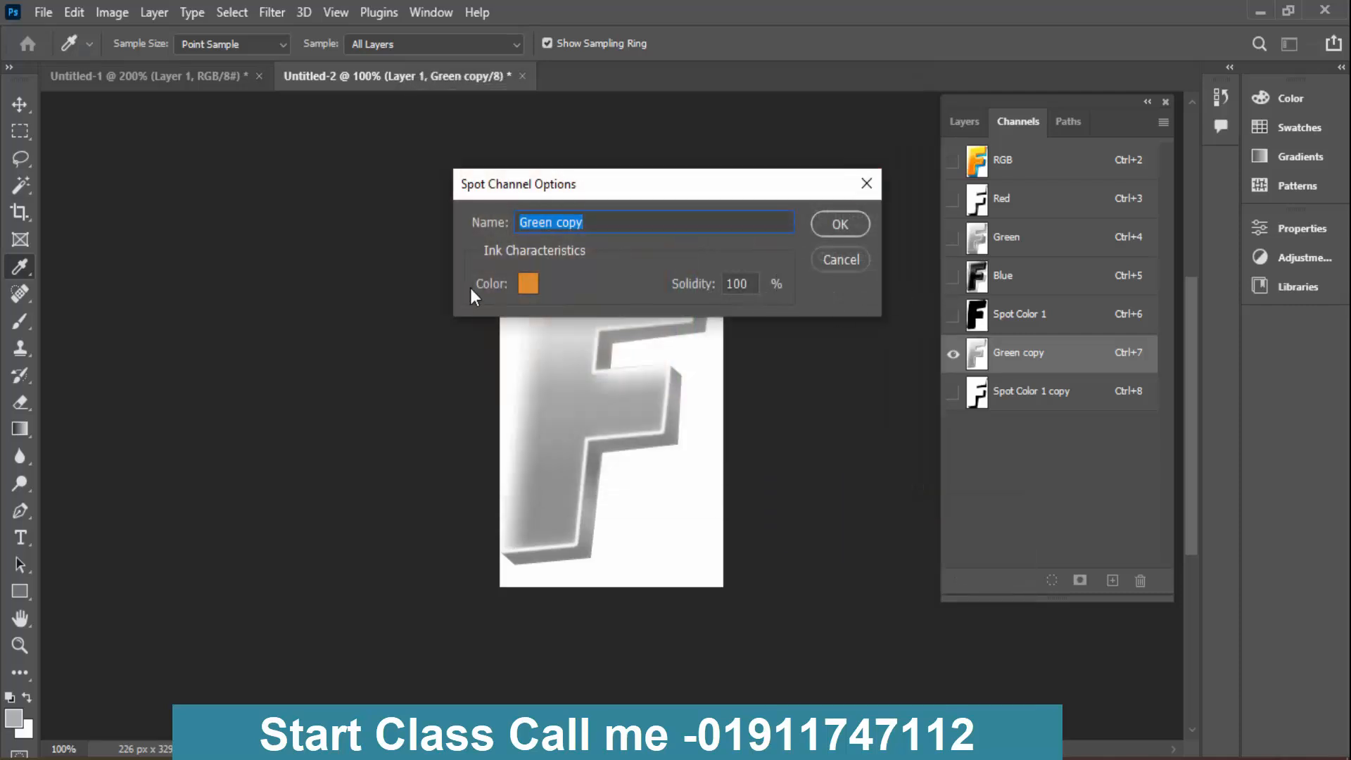
{"action": "left_click", "coordinate": [527, 285]}
{"action": "right_click", "coordinate": [767, 481]}
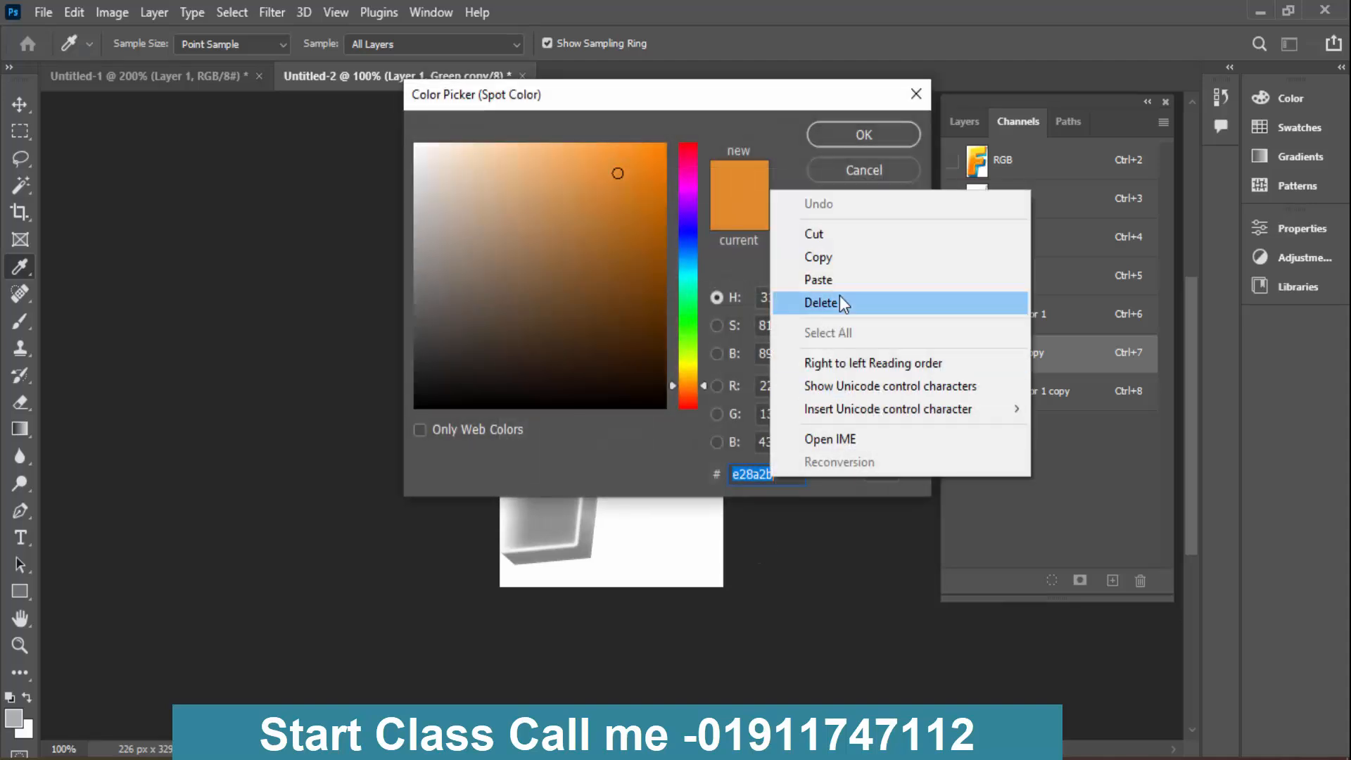
{"action": "left_click", "coordinate": [841, 285]}
{"action": "key", "text": "Return"}
{"action": "key", "text": "Return"}
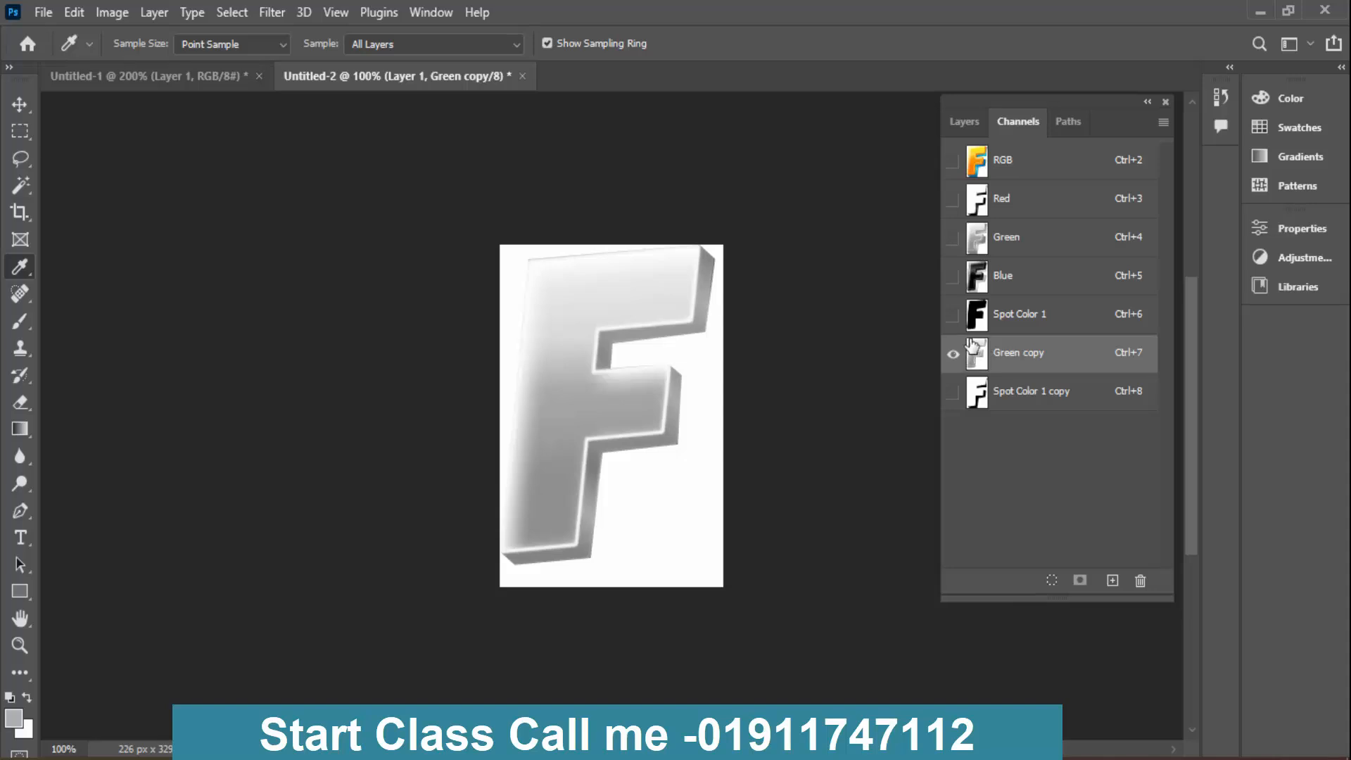
- Show Spot Color 1 together with Green copy and set the solidity of Spot Color 1 to 100%
{"action": "left_click", "coordinate": [953, 315]}
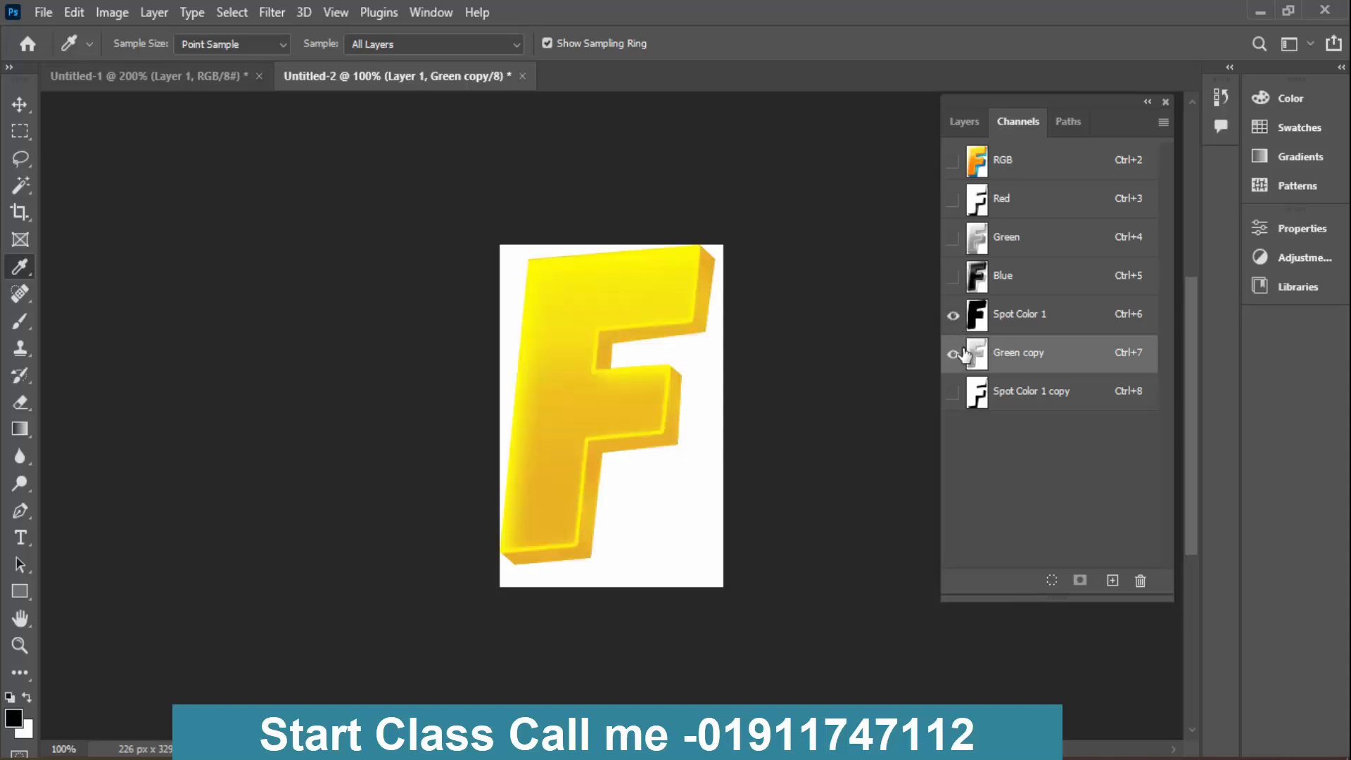
{"action": "double_click", "coordinate": [974, 356]}
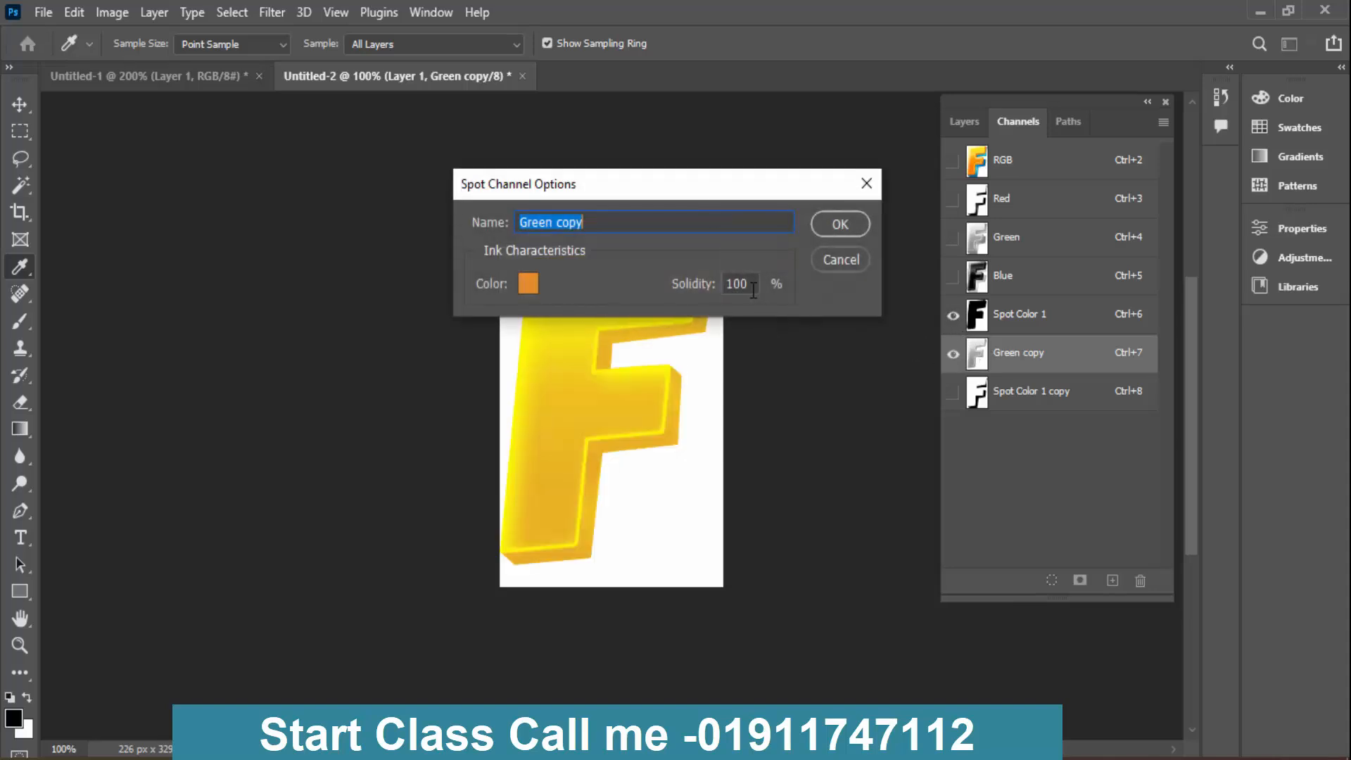
{"action": "left_click", "coordinate": [824, 230]}
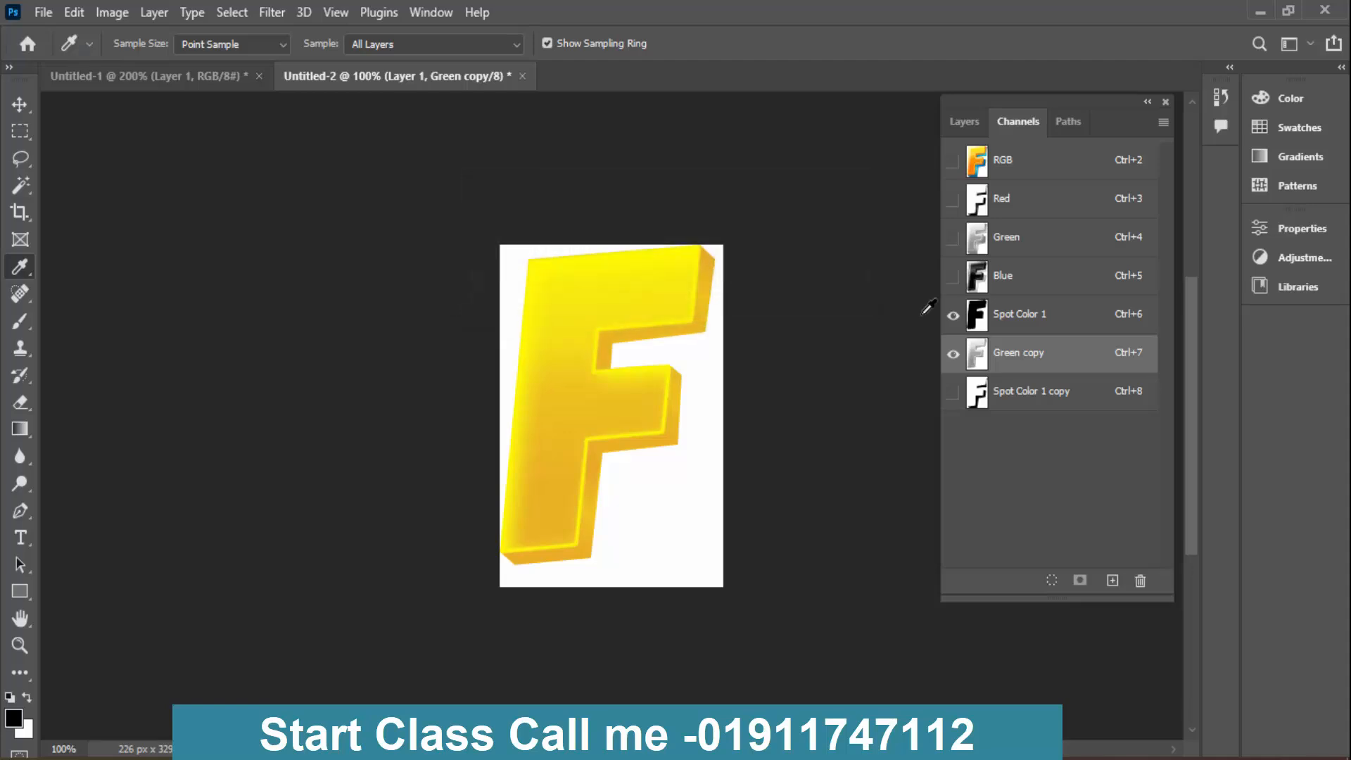
{"action": "double_click", "coordinate": [976, 315]}
{"action": "left_click", "coordinate": [755, 283]}
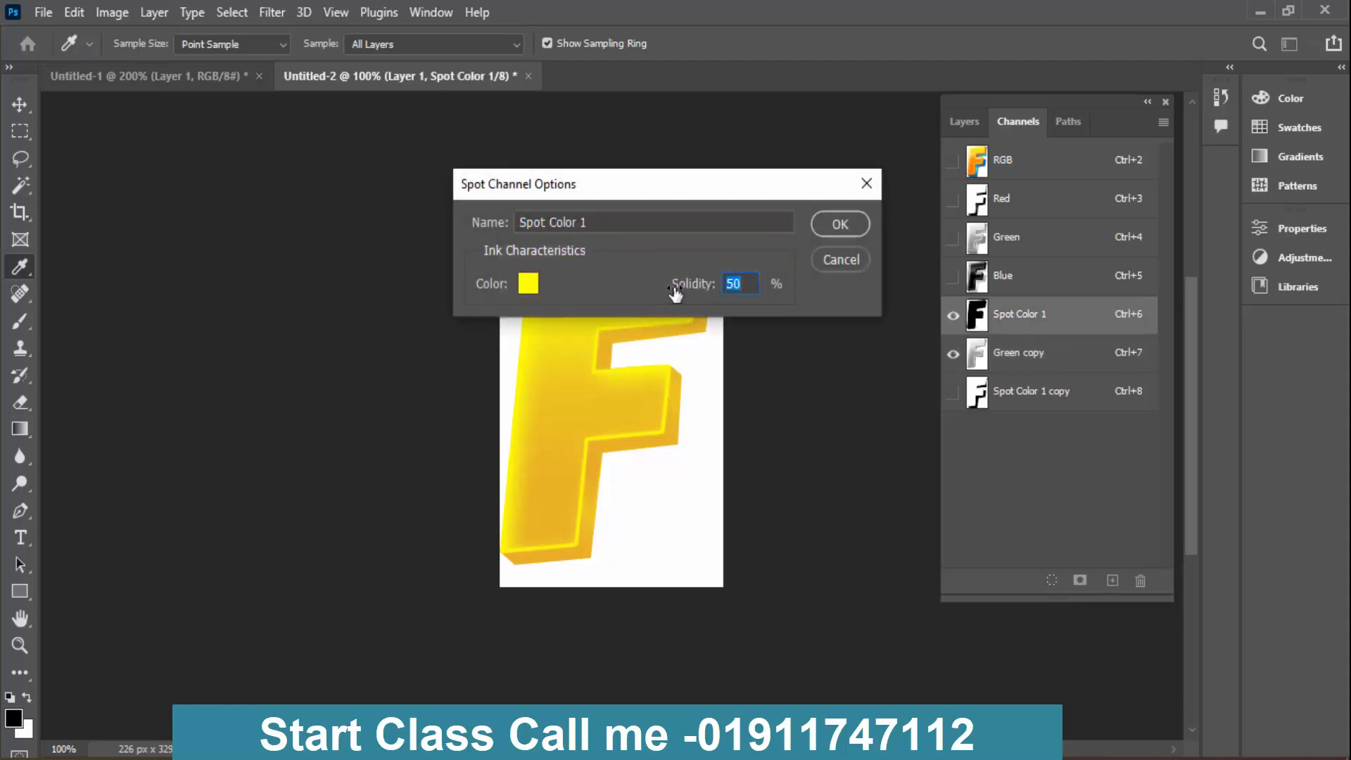
{"action": "type", "text": "100"}
{"action": "key", "text": "Return"}
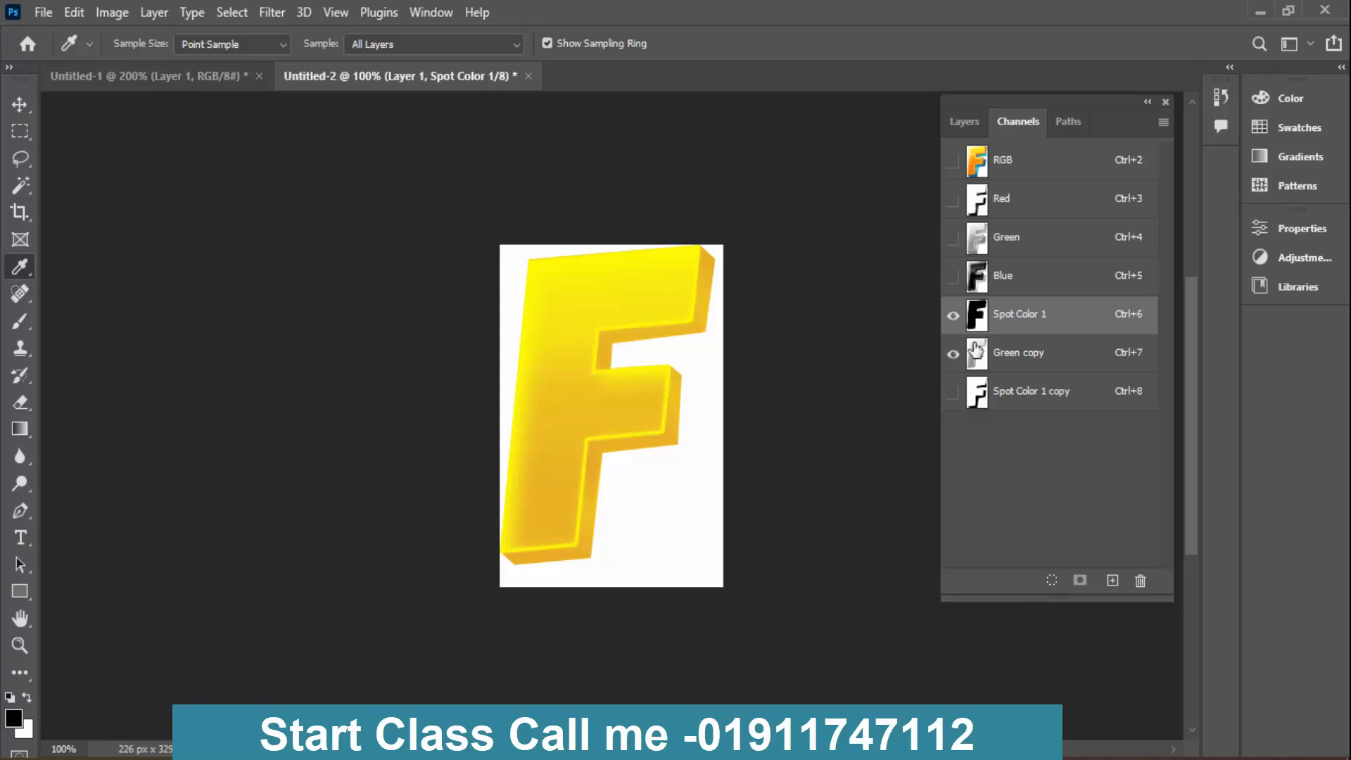
- Toggle Spot Color 1 and Green copy to compare them, and set the solidity of the Green copy spot channel to 20%
{"action": "left_click", "coordinate": [954, 315]}
{"action": "left_click", "coordinate": [954, 314]}
{"action": "left_click", "coordinate": [955, 353]}
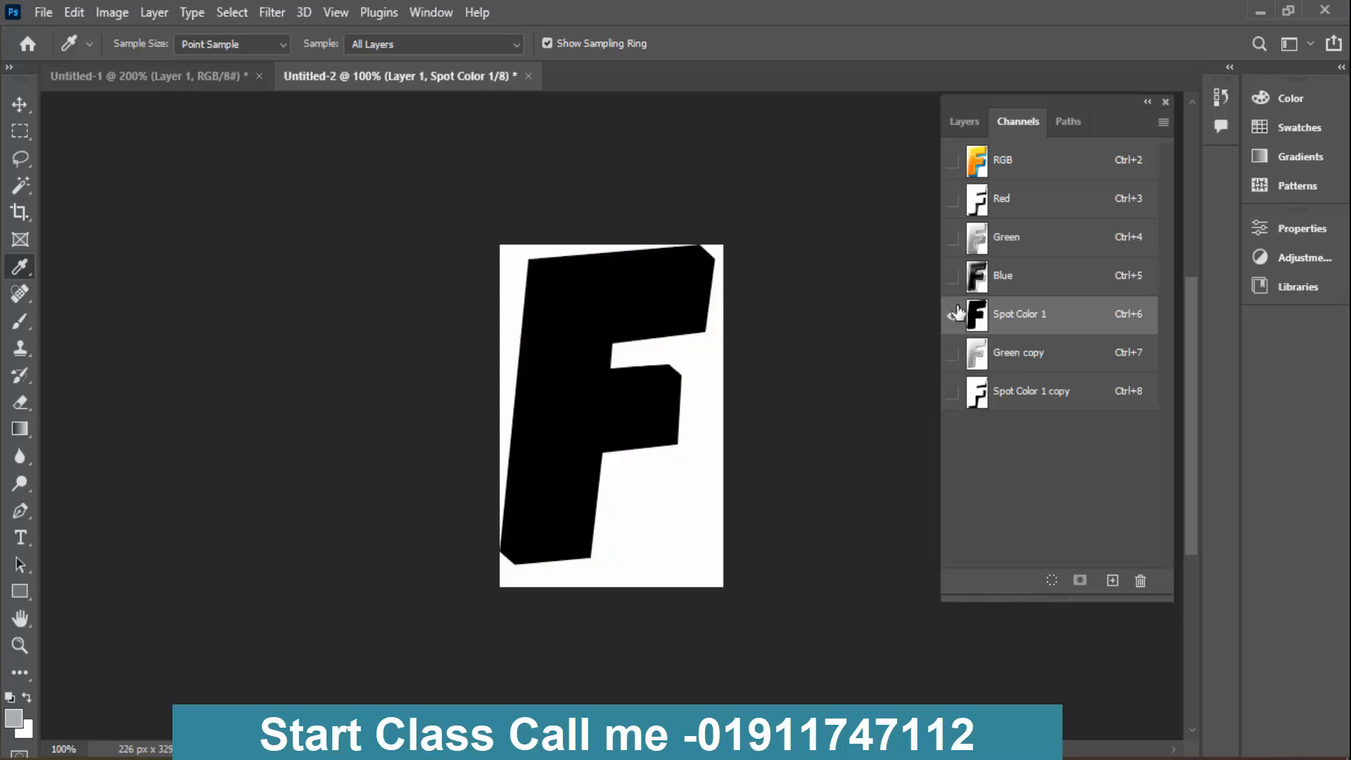
{"action": "left_click", "coordinate": [955, 352]}
{"action": "double_click", "coordinate": [977, 353]}
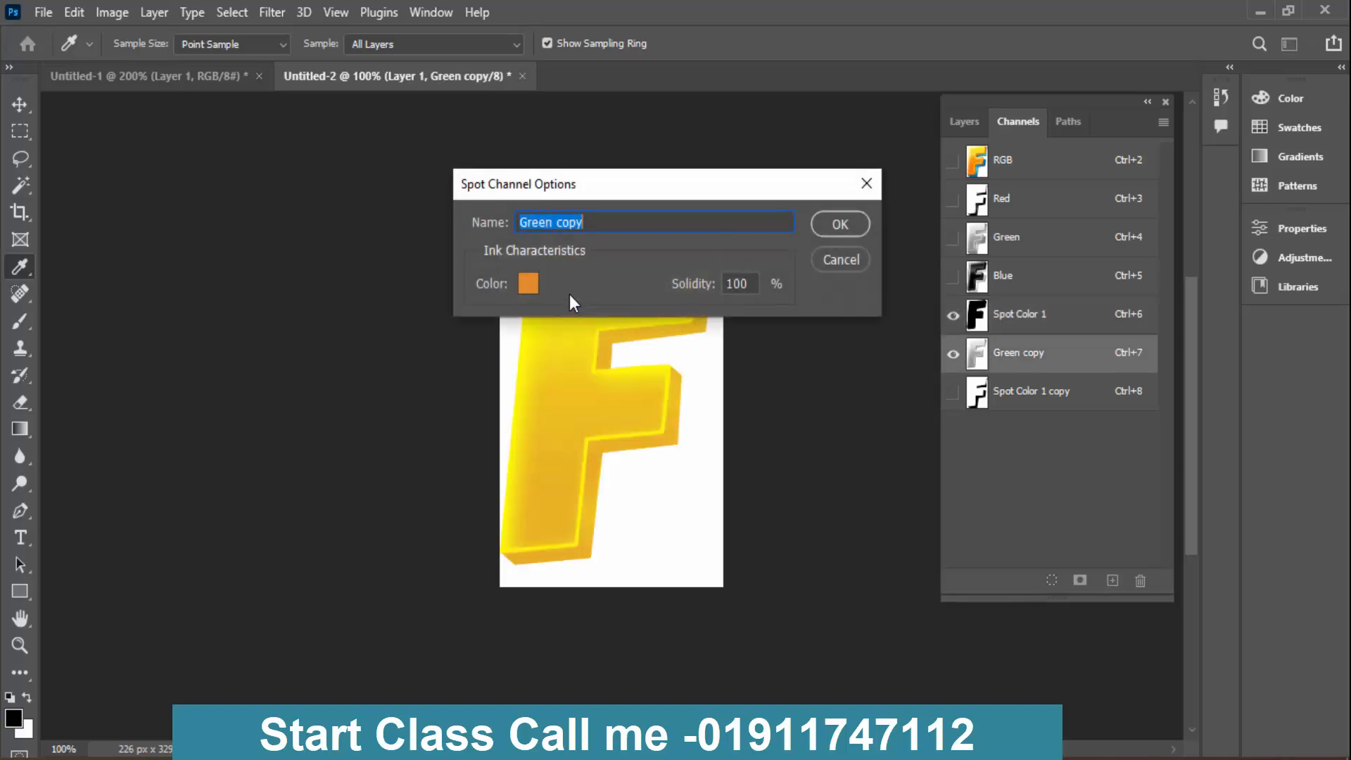
{"action": "left_click", "coordinate": [728, 285]}
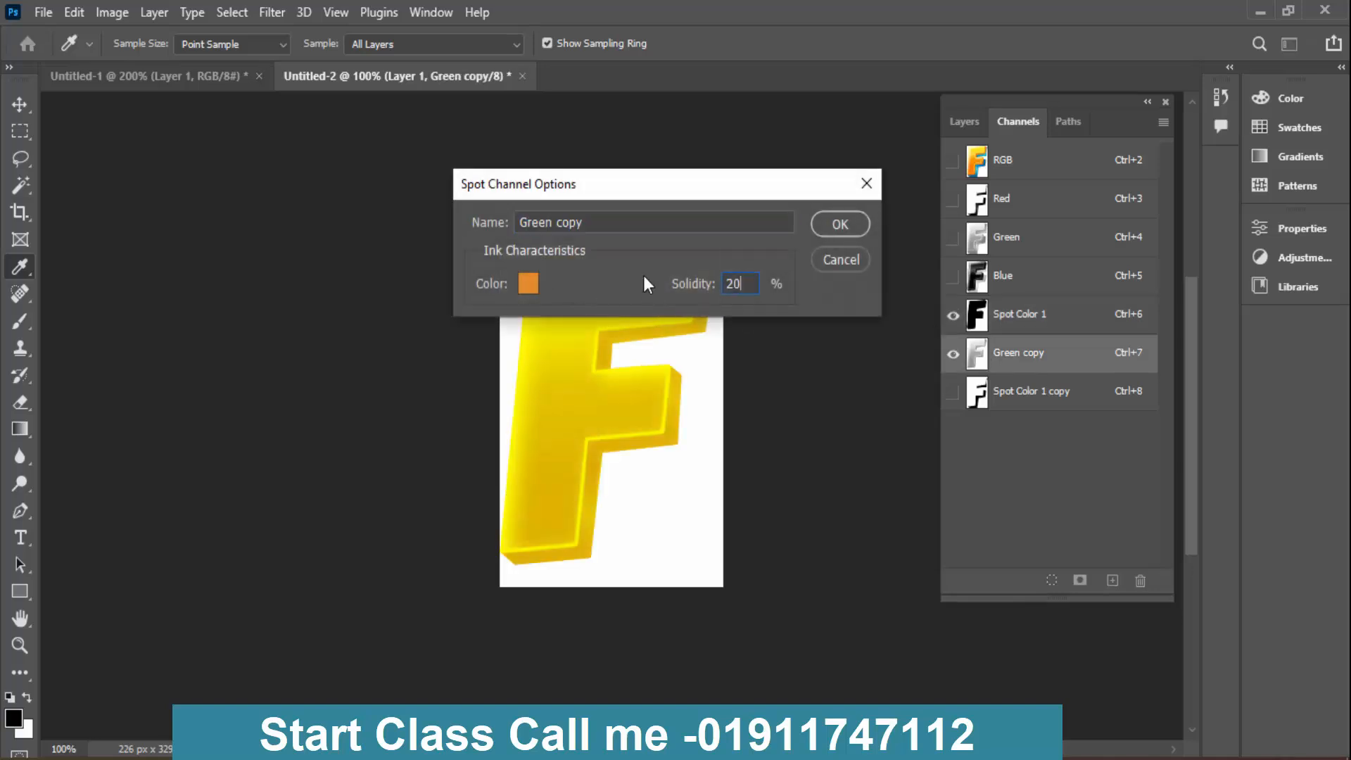
{"action": "key", "text": "Return"}
- Set the solidity of the Green copy spot channel back to 100% and toggle Spot Color 1 beneath it
{"action": "double_click", "coordinate": [978, 354]}
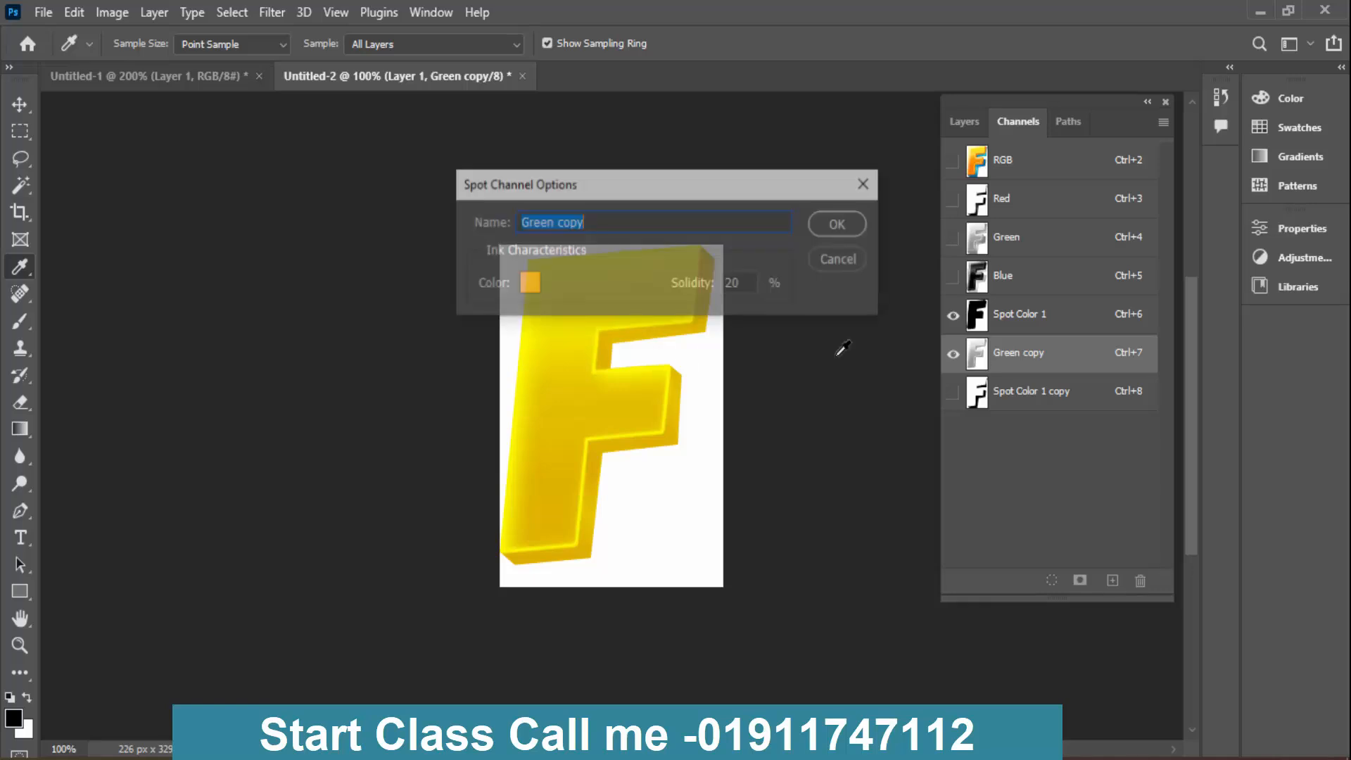
{"action": "double_click", "coordinate": [736, 282]}
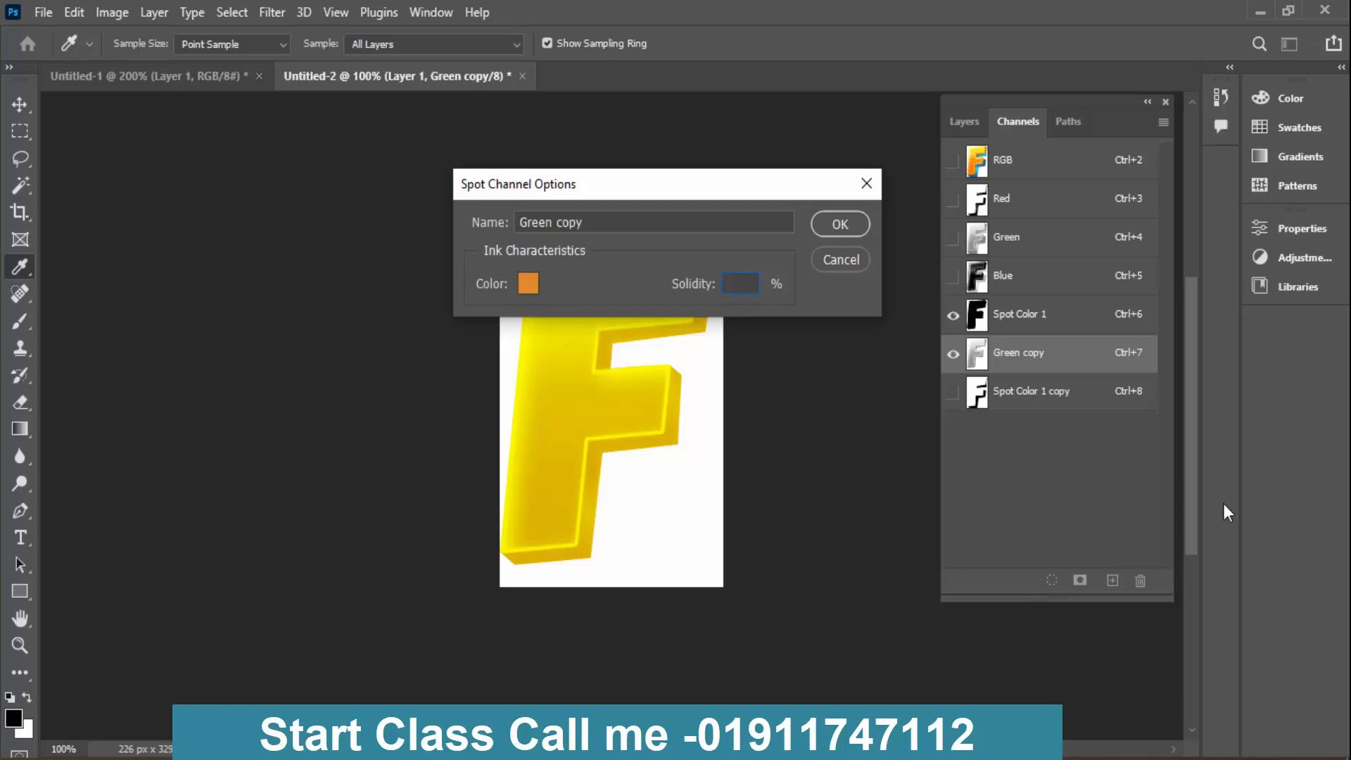
{"action": "key", "text": "Return"}
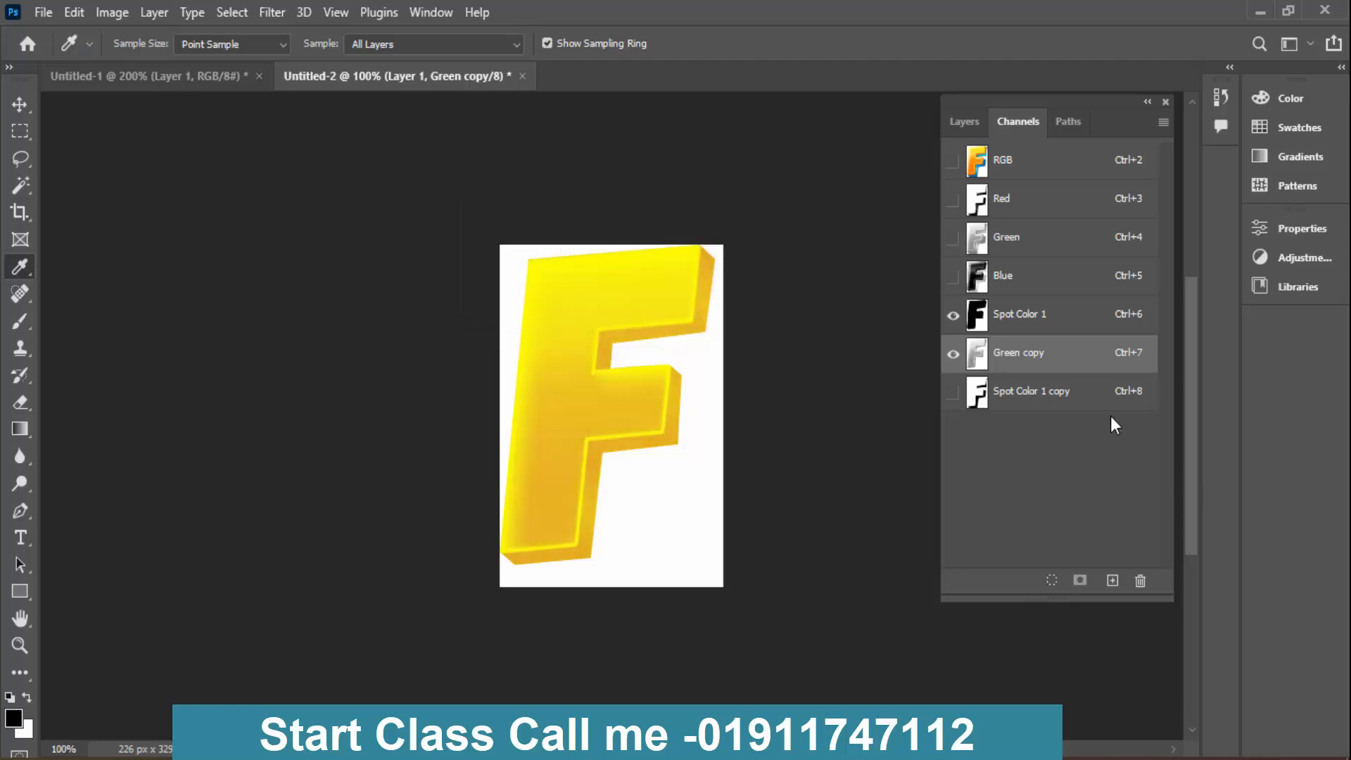
{"action": "left_click", "coordinate": [953, 317]}
{"action": "left_click", "coordinate": [953, 317]}
- Show the RGB composite, sample the yellow of the F's upper front face, and copy its hex code fde20c
{"action": "left_click", "coordinate": [1042, 153]}
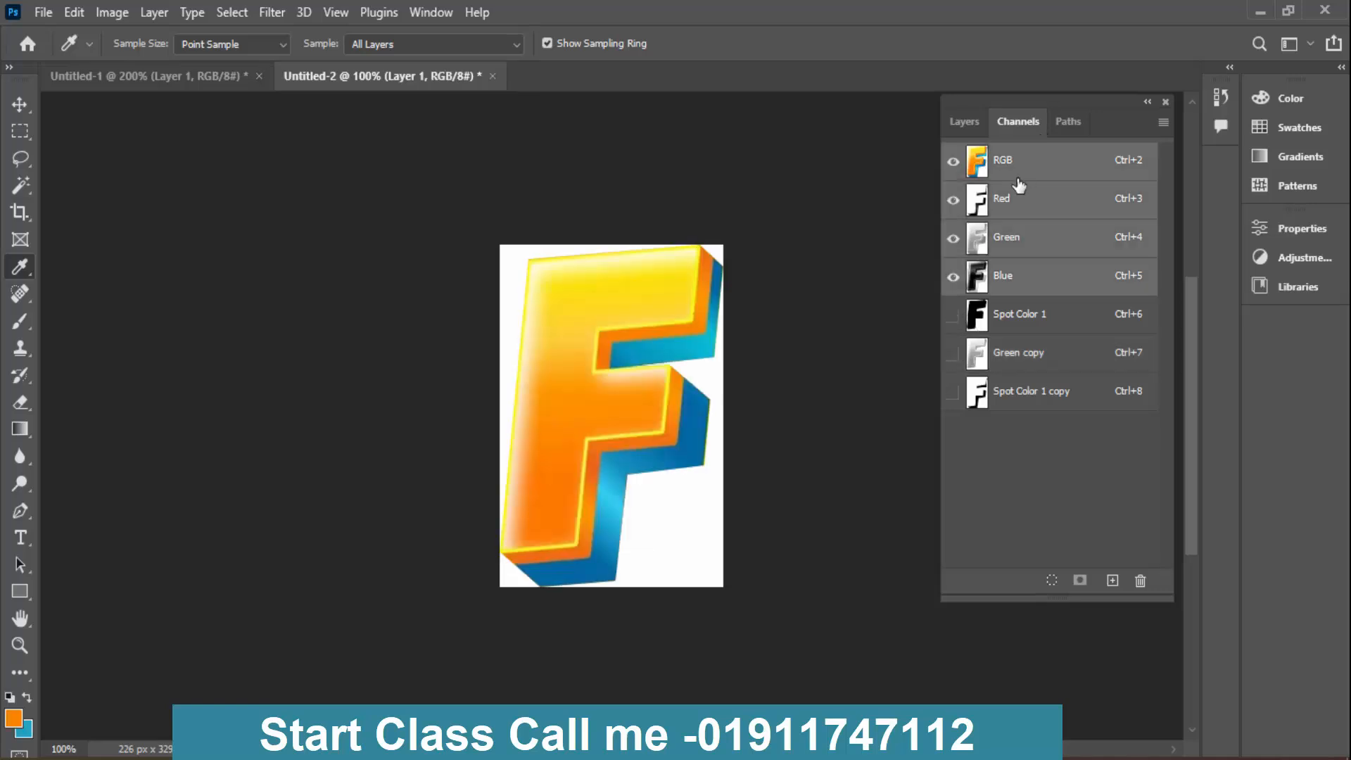
{"action": "left_click", "coordinate": [641, 284]}
{"action": "left_click", "coordinate": [11, 722]}
{"action": "right_click", "coordinate": [774, 468]}
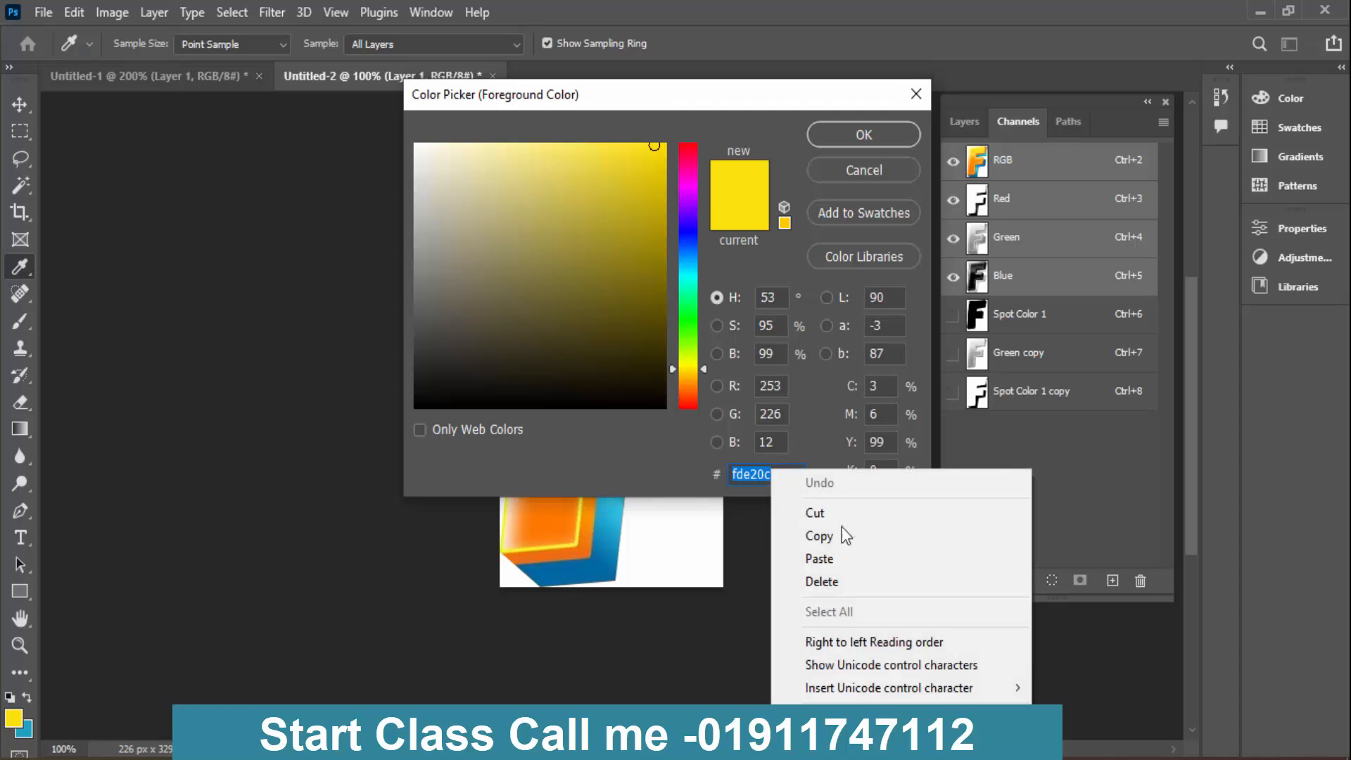
{"action": "left_click", "coordinate": [844, 529]}
{"action": "left_click", "coordinate": [864, 179]}
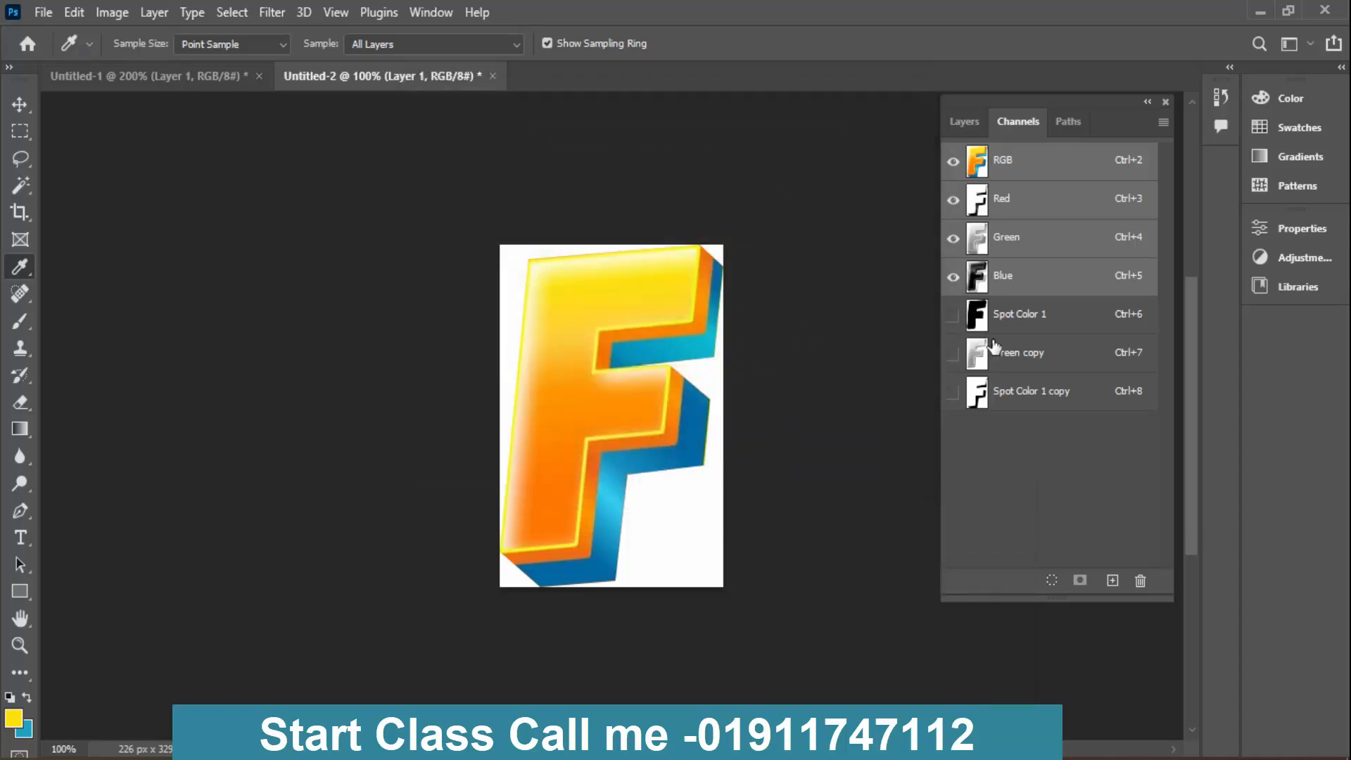
- Replace the ink colour of the Spot Color 1 channel with the copied yellow hex code fde20c
{"action": "double_click", "coordinate": [977, 315]}
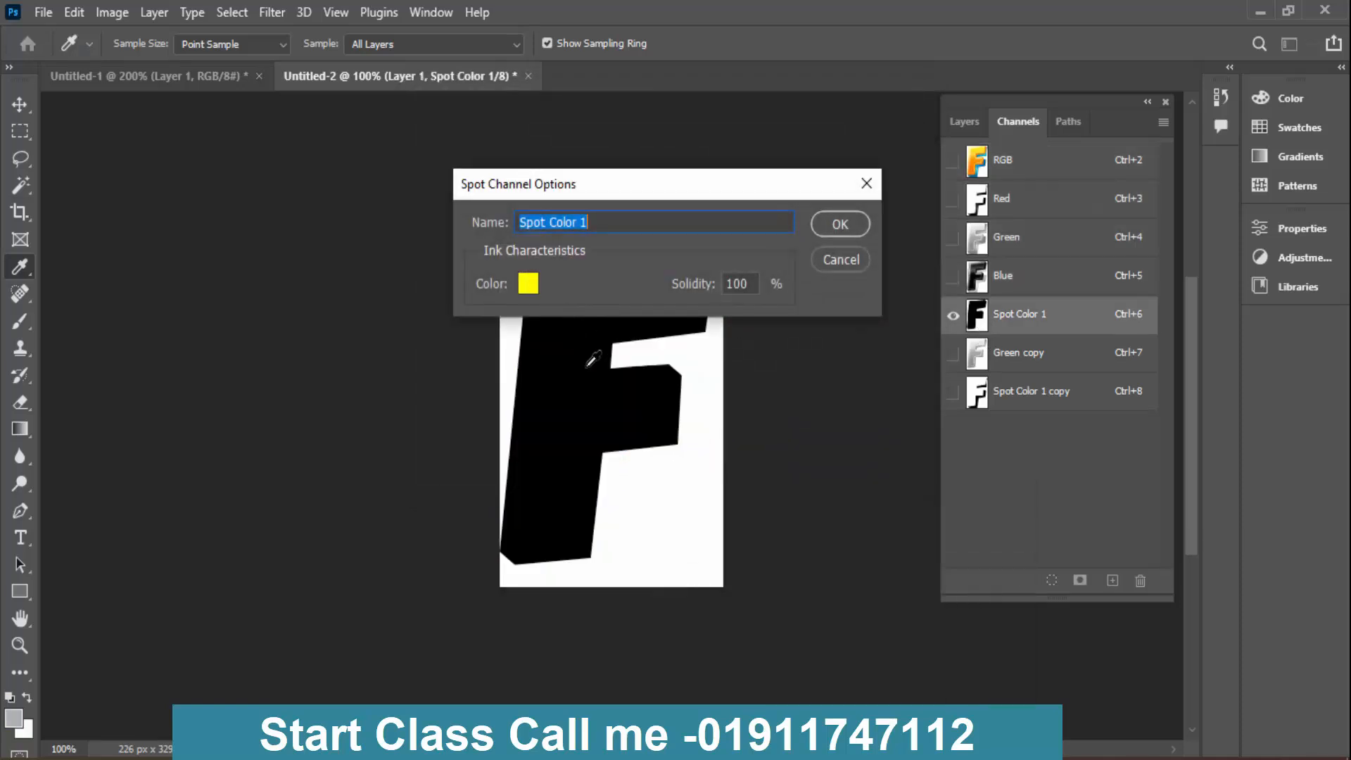
{"action": "left_click", "coordinate": [524, 287]}
{"action": "right_click", "coordinate": [765, 471]}
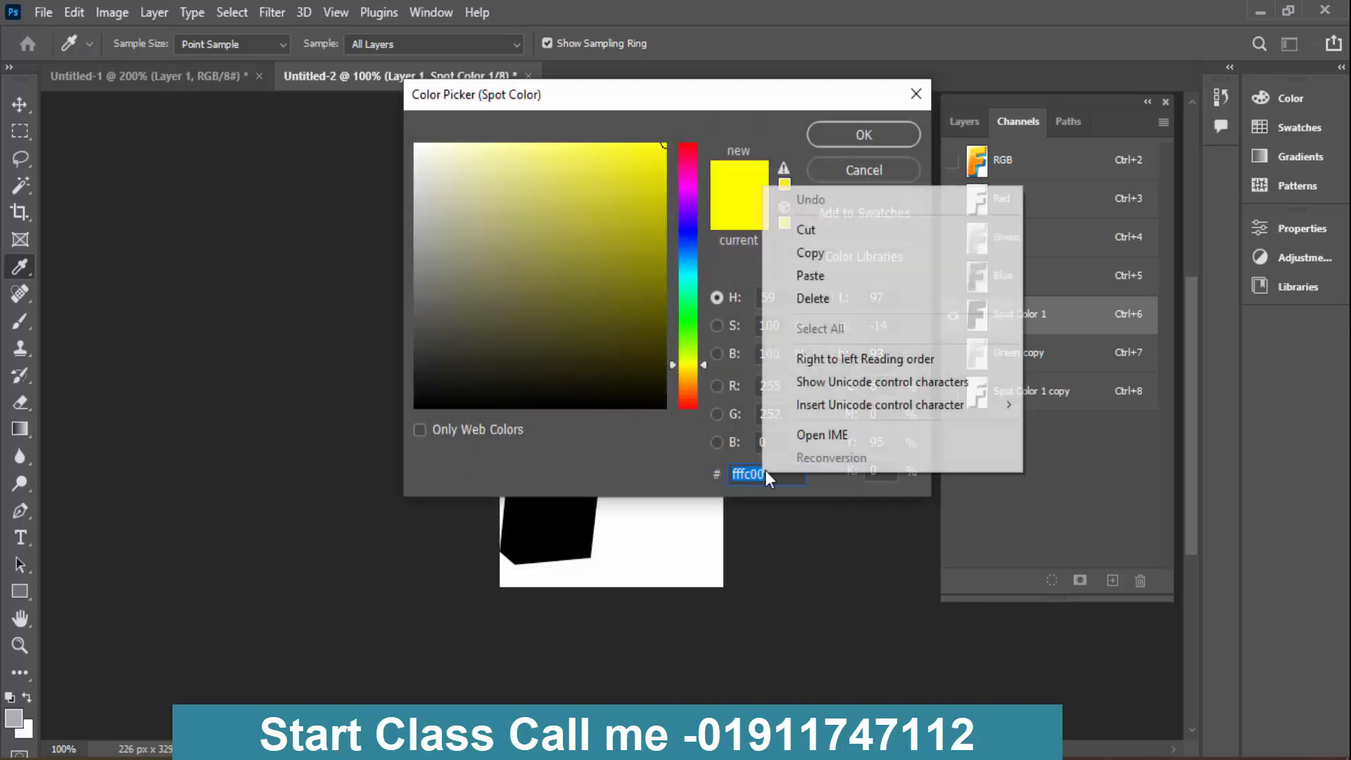
{"action": "left_click", "coordinate": [867, 282]}
{"action": "key", "text": "Return"}
{"action": "key", "text": "Return"}
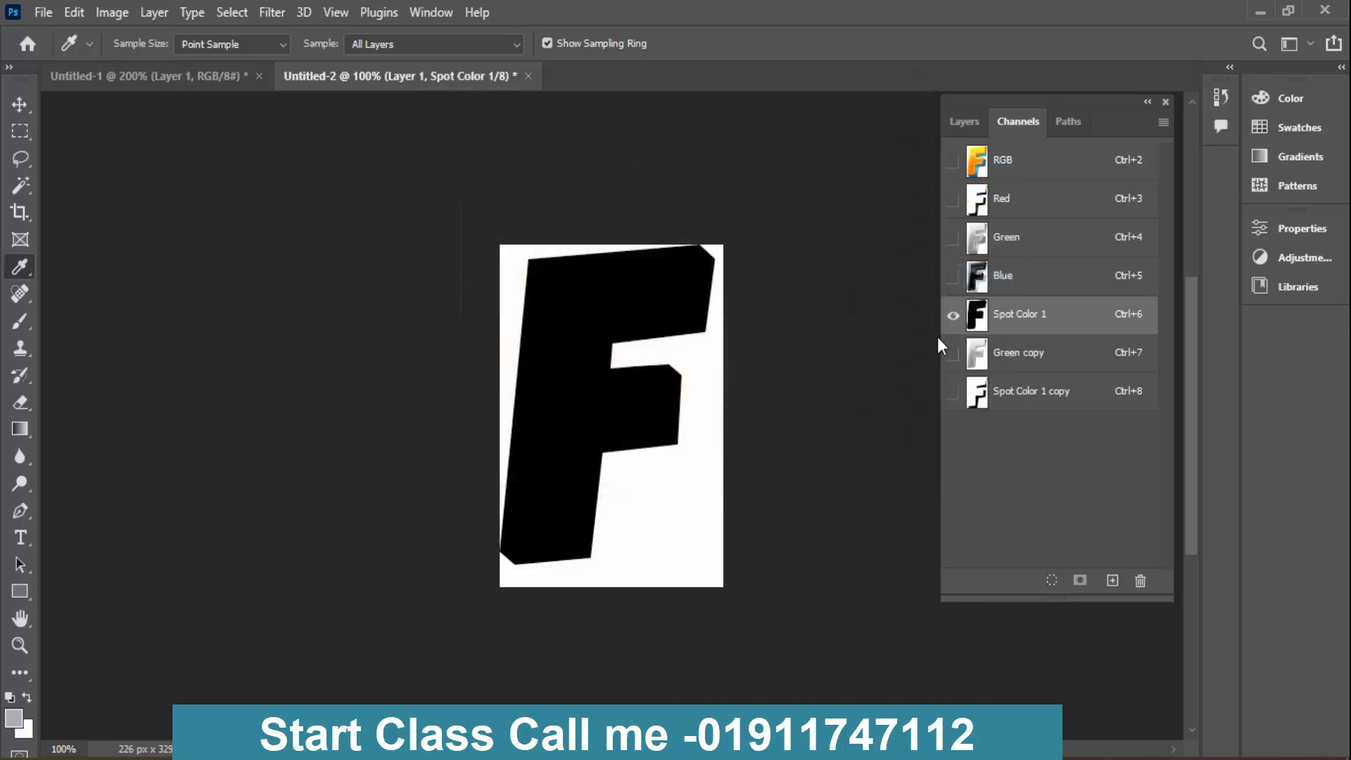
- Preview Green copy over Spot Color 1, check its ink settings, and compare the mix with the RGB composite
{"action": "left_click", "coordinate": [954, 354]}
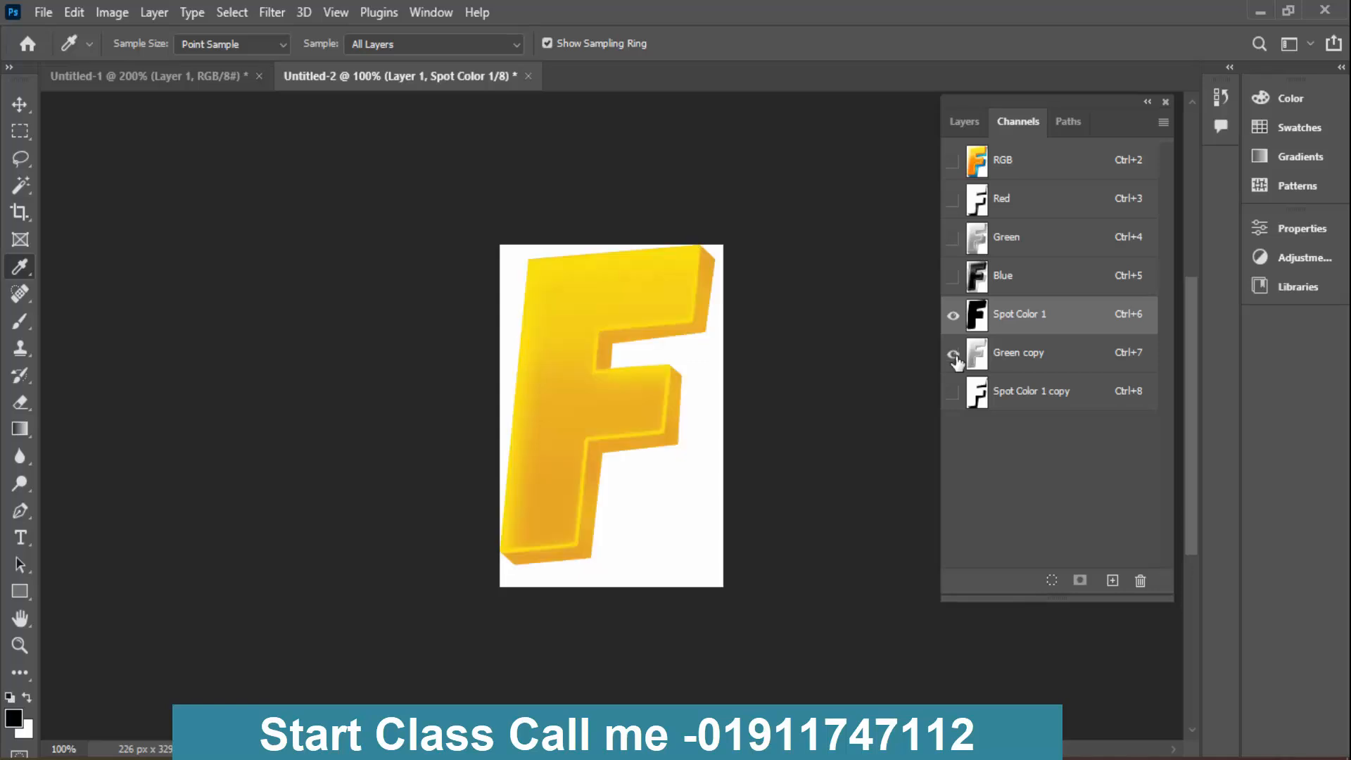
{"action": "double_click", "coordinate": [976, 354]}
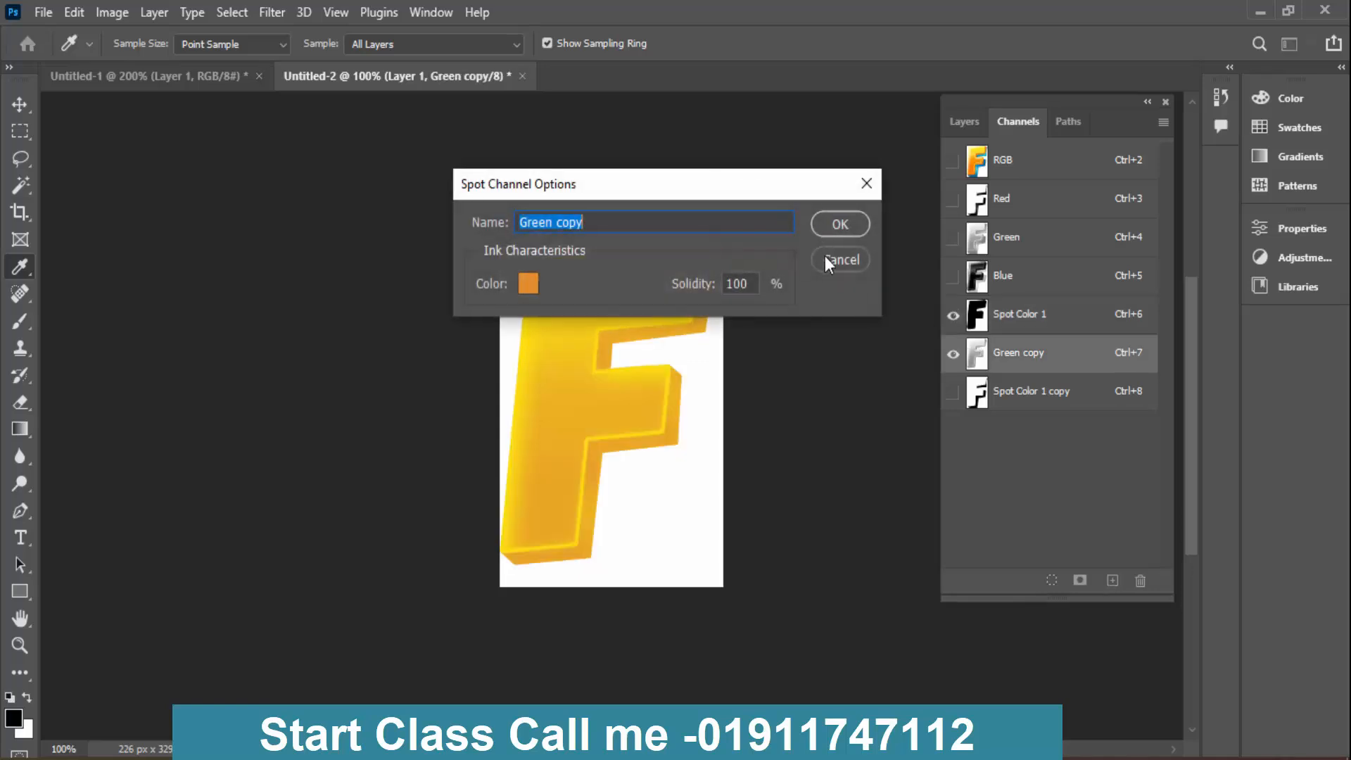
{"action": "left_click", "coordinate": [841, 259]}
{"action": "left_click", "coordinate": [1054, 166]}
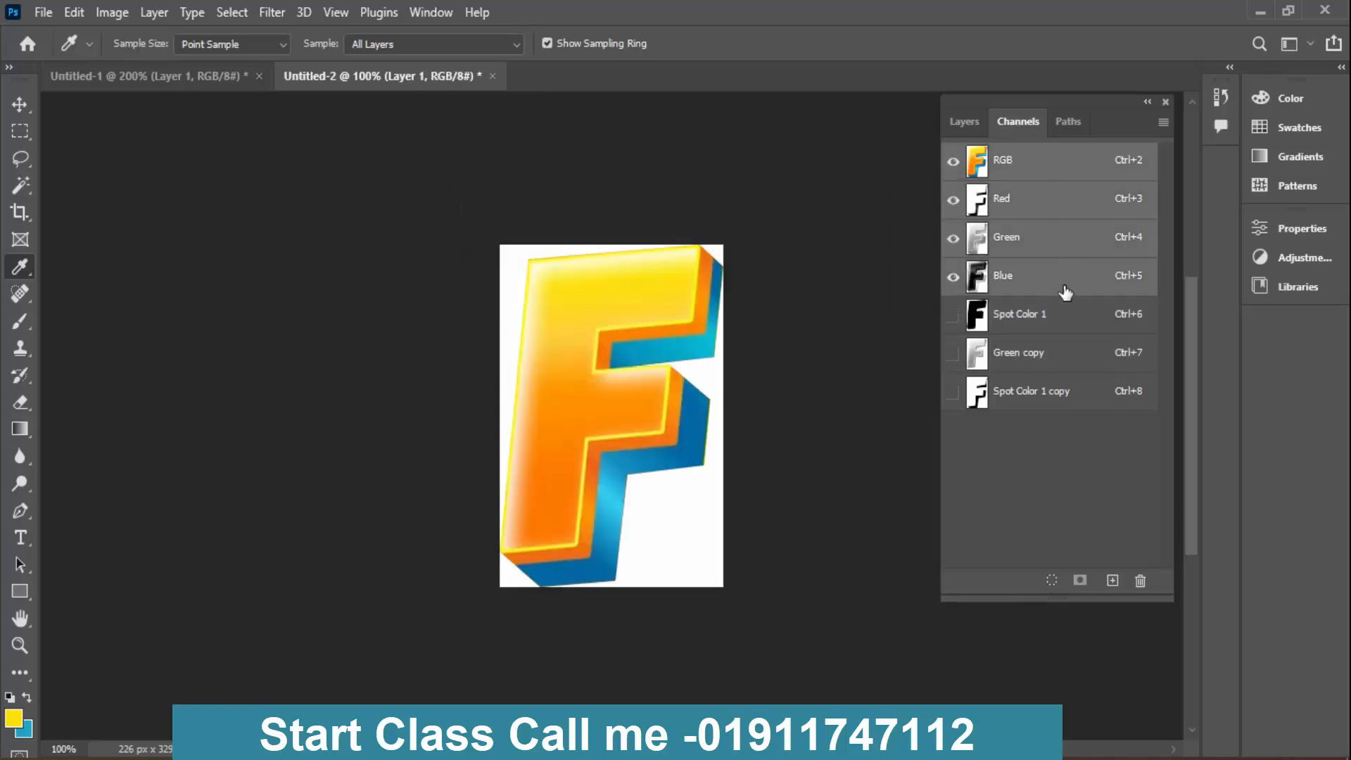
- Darken the Green copy channel with Levels, setting the white input level to 232 and the midtones to 0.48
{"action": "left_click", "coordinate": [1036, 356]}
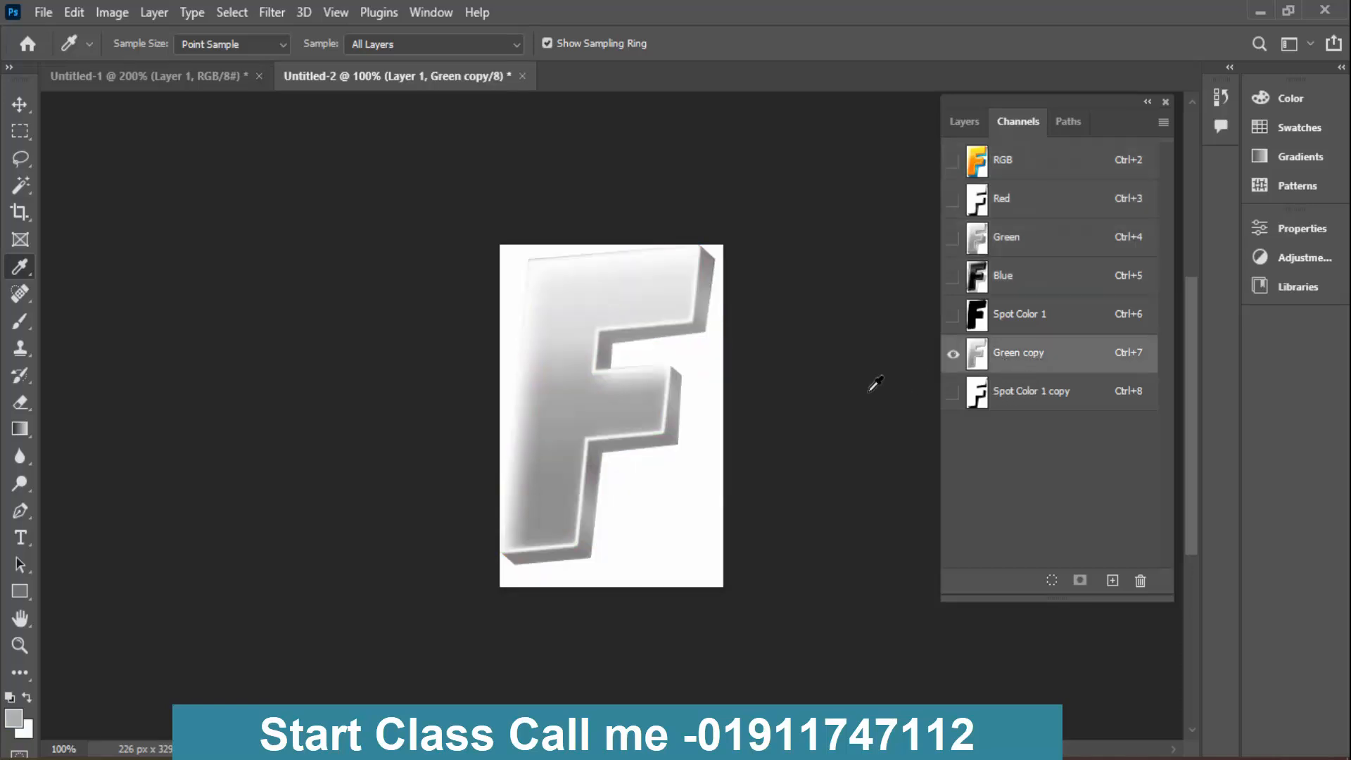
{"action": "key", "text": "ctrl+l"}
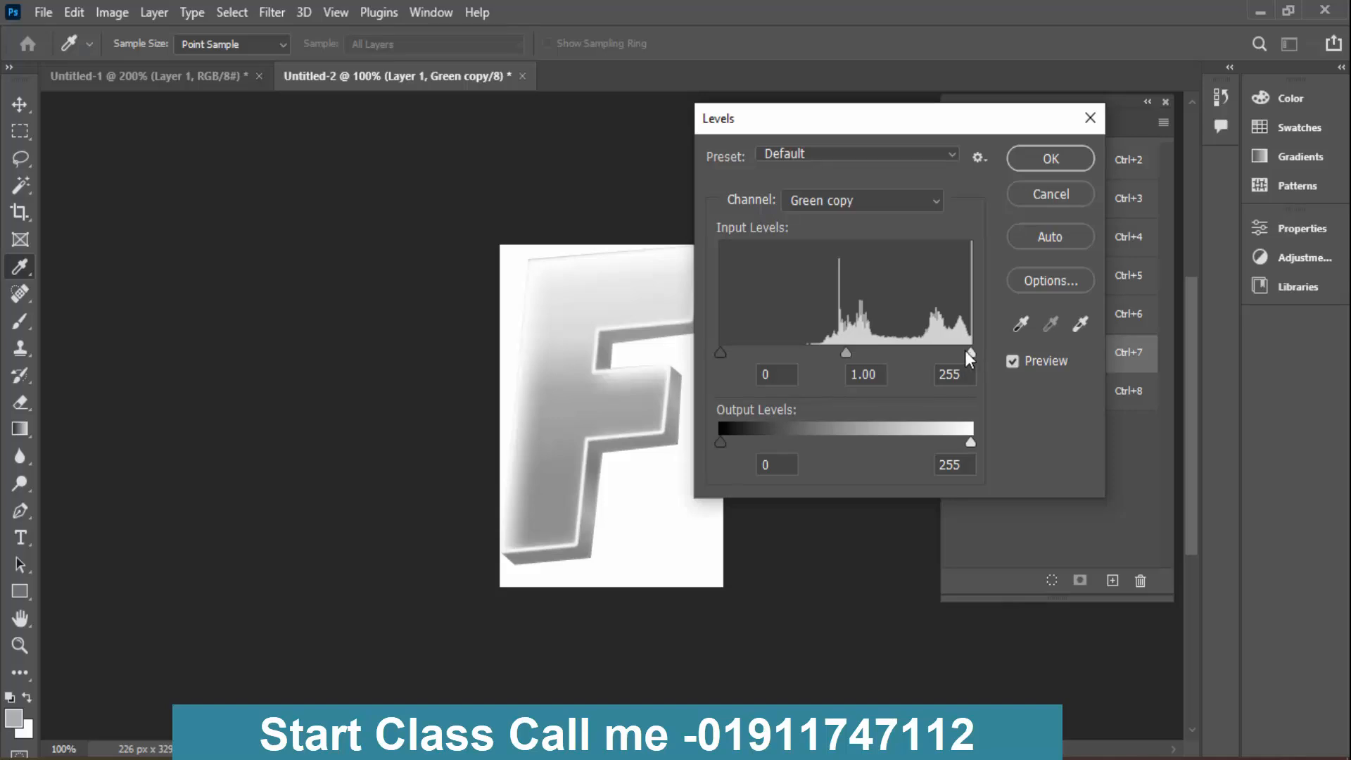
{"action": "left_click_drag", "start_coordinate": [970, 354], "coordinate": [949, 352]}
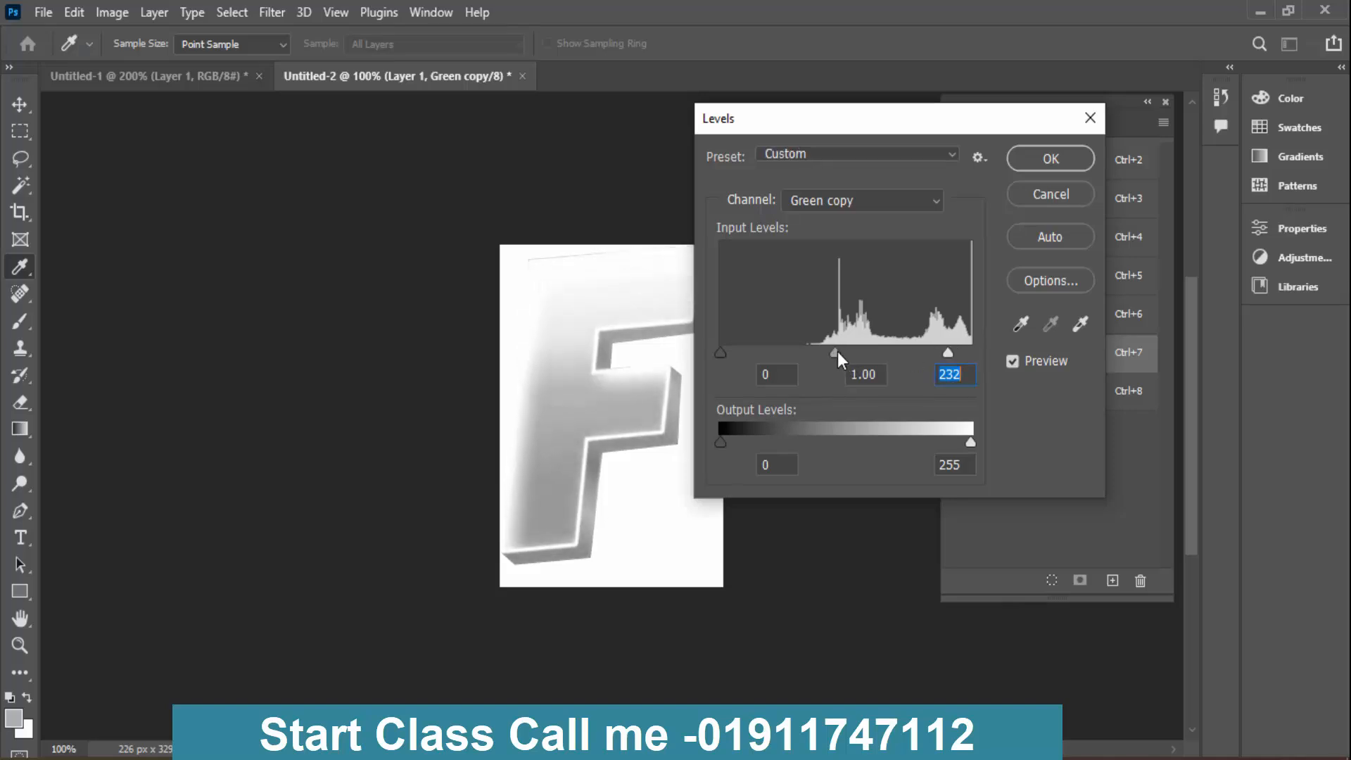
{"action": "left_click_drag", "start_coordinate": [837, 352], "coordinate": [883, 351]}
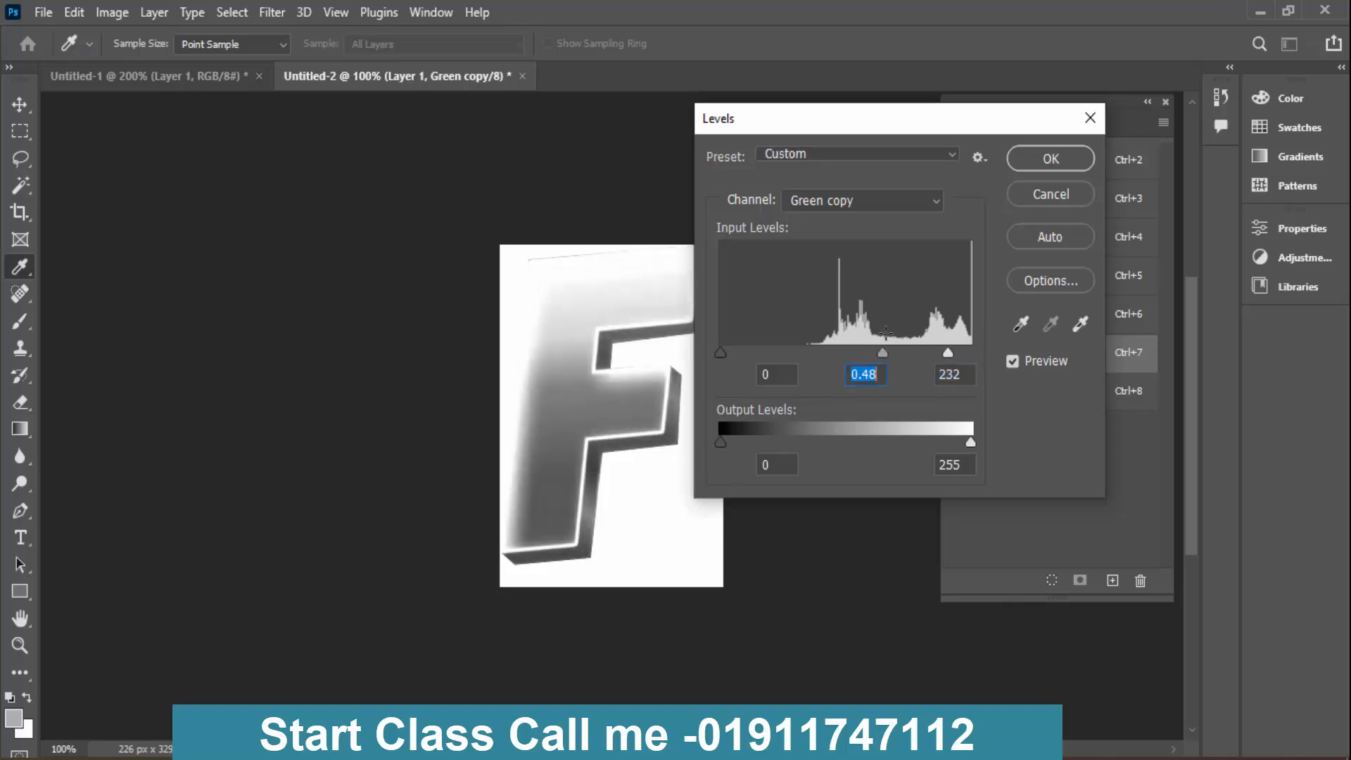
{"action": "key", "text": "Return"}
- Show Spot Color 1 with the darkened Green copy, toggle the orange shading, and compare with the RGB composite
{"action": "left_click", "coordinate": [952, 316]}
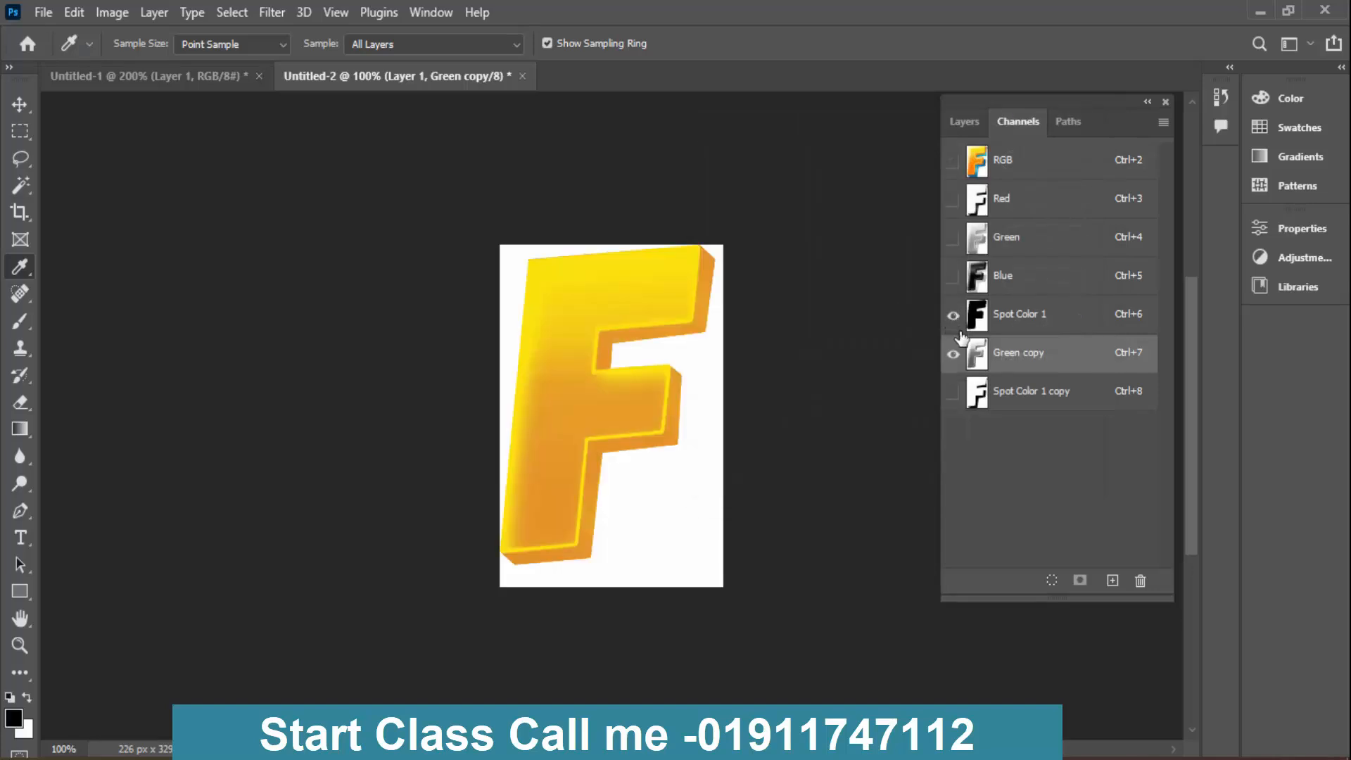
{"action": "left_click", "coordinate": [953, 354]}
{"action": "left_click", "coordinate": [953, 355]}
{"action": "left_click", "coordinate": [1033, 160]}
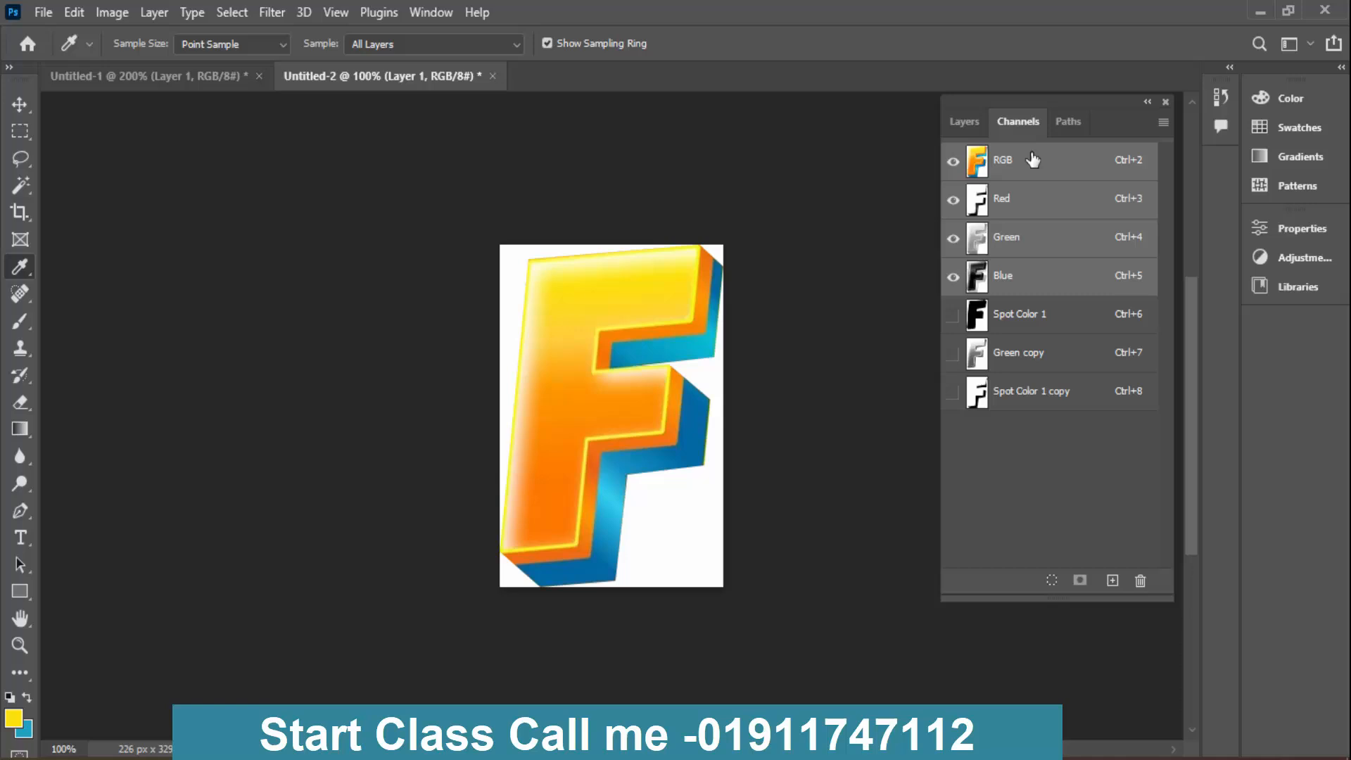
- Display Spot Color 1 and Green copy together and shift the hue of Green copy's ink colour to a redder orange
{"action": "left_click", "coordinate": [1024, 318]}
{"action": "left_click", "coordinate": [954, 355]}
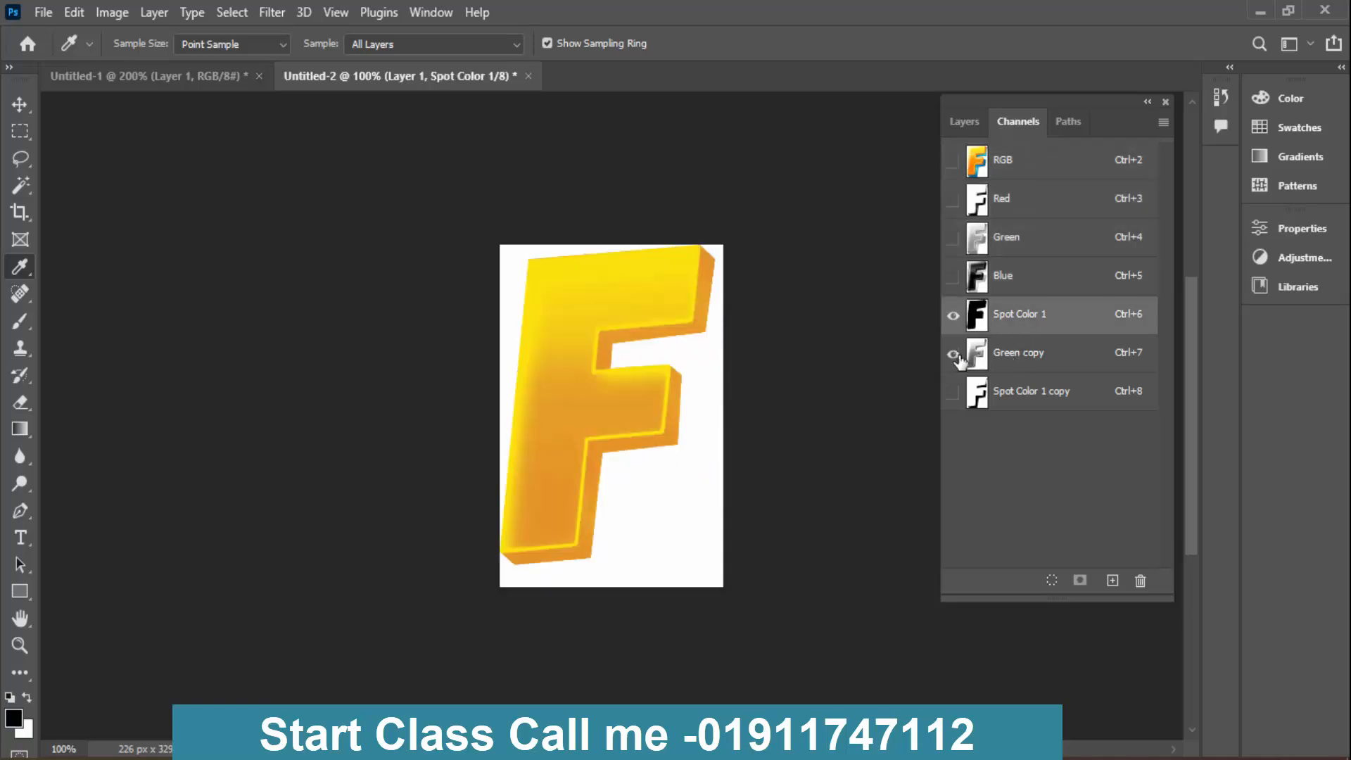
{"action": "double_click", "coordinate": [976, 356]}
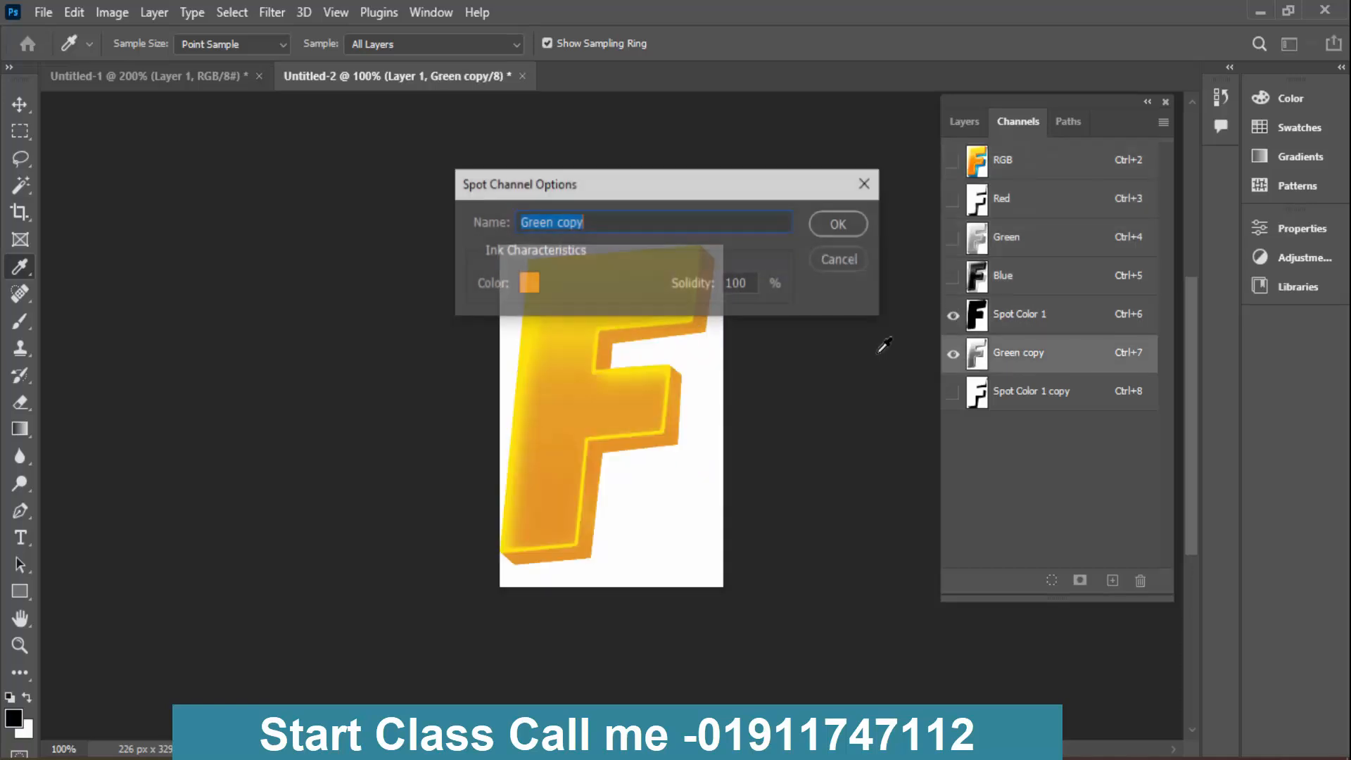
{"action": "left_click", "coordinate": [529, 283]}
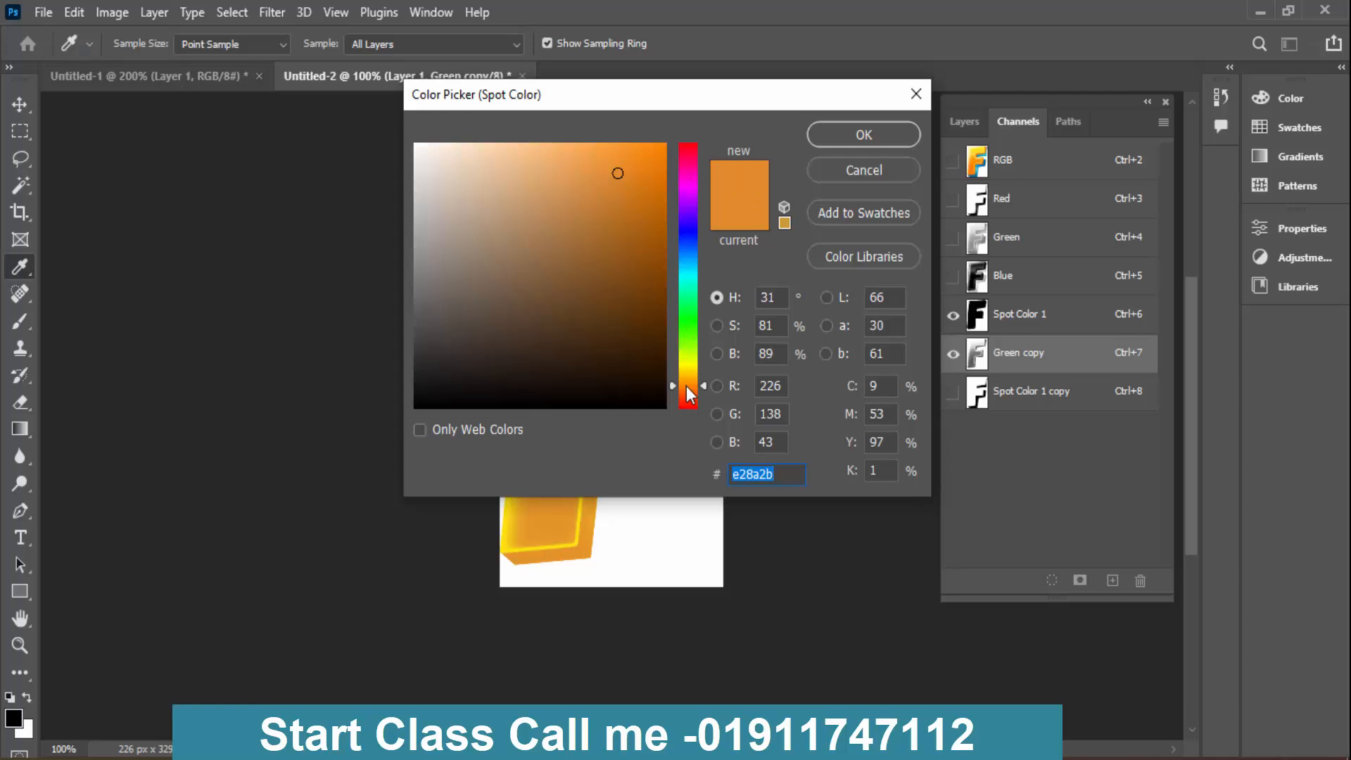
{"action": "left_click_drag", "start_coordinate": [687, 386], "coordinate": [689, 396]}
{"action": "key", "text": "Return"}
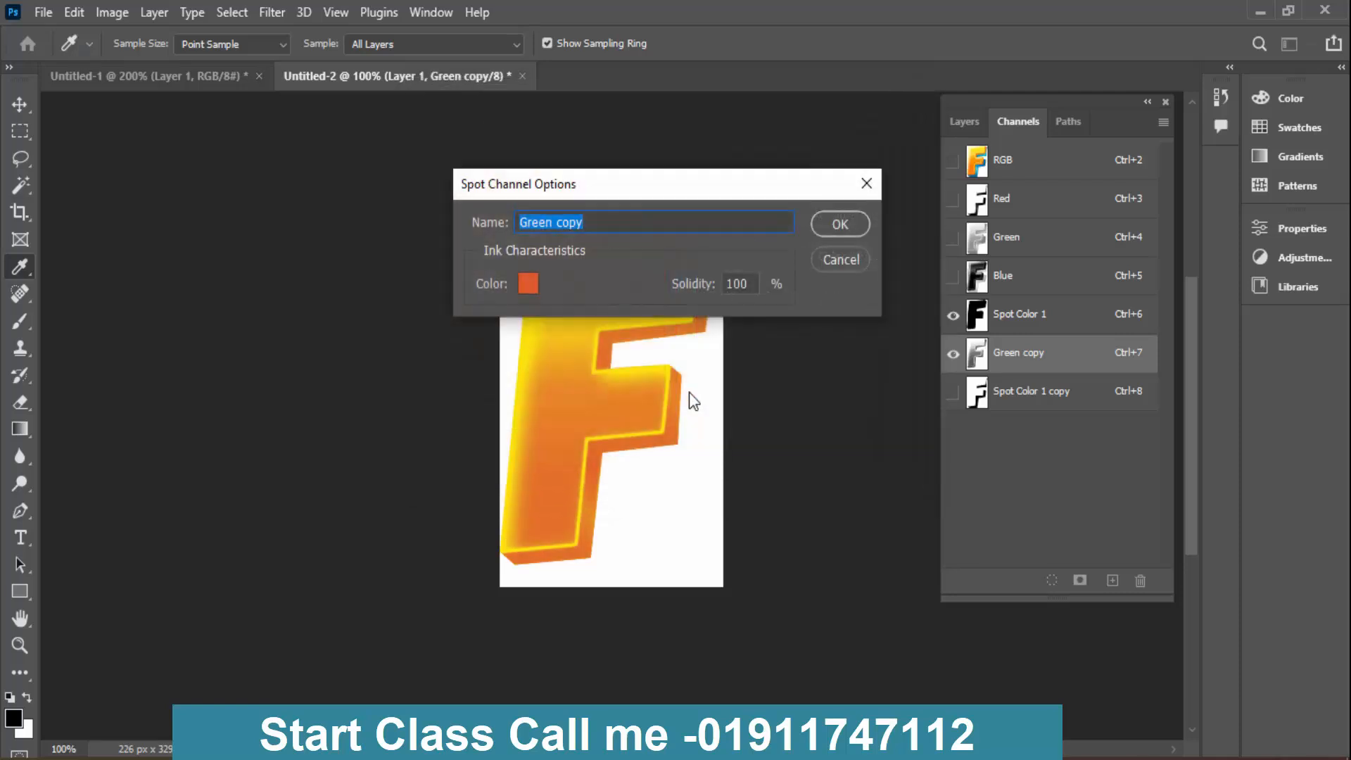
{"action": "key", "text": "Return"}
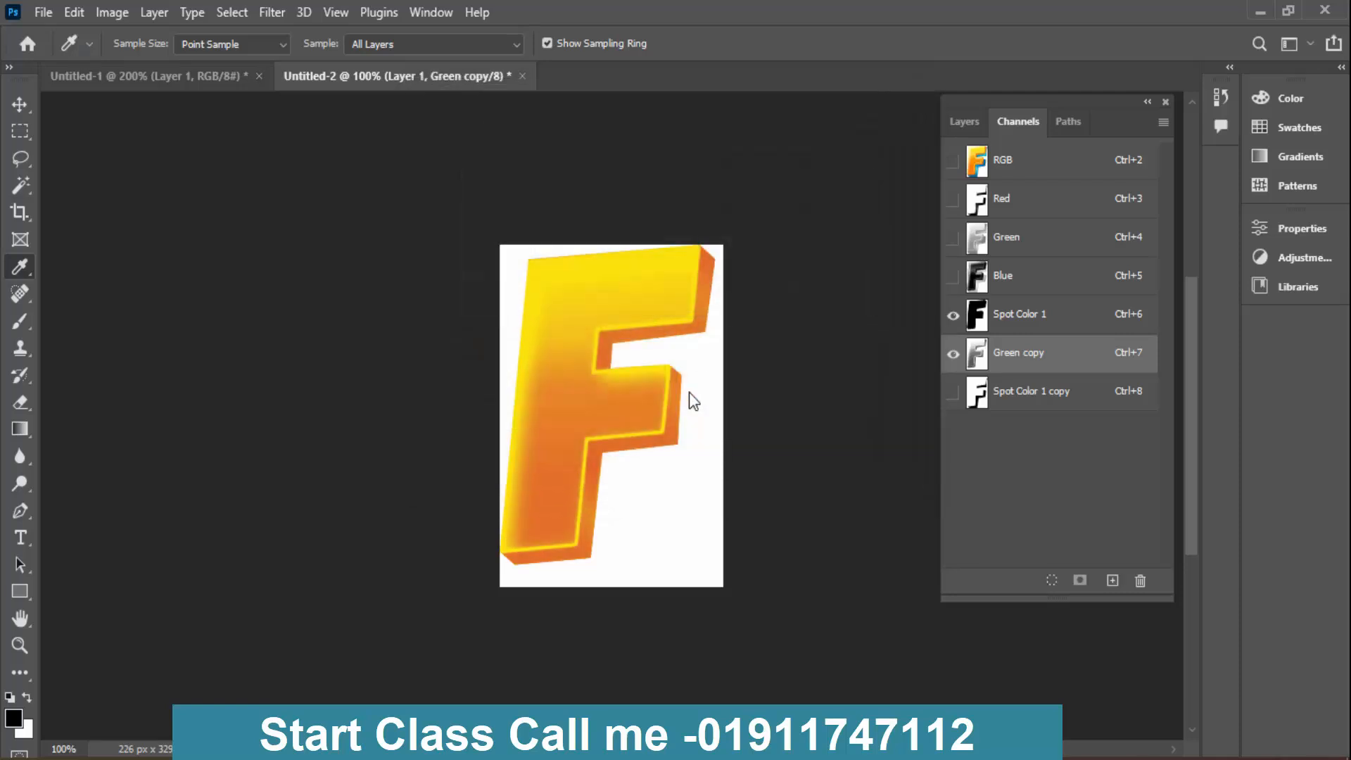
- Examine Spot Color 1, Green copy and Spot Color 1 copy individually, and return to the RGB composite
{"action": "left_click", "coordinate": [1035, 323]}
{"action": "left_click", "coordinate": [1033, 357]}
{"action": "left_click", "coordinate": [1027, 332]}
{"action": "left_click", "coordinate": [1029, 353]}
{"action": "left_click", "coordinate": [1023, 393]}
{"action": "left_click", "coordinate": [1027, 176]}
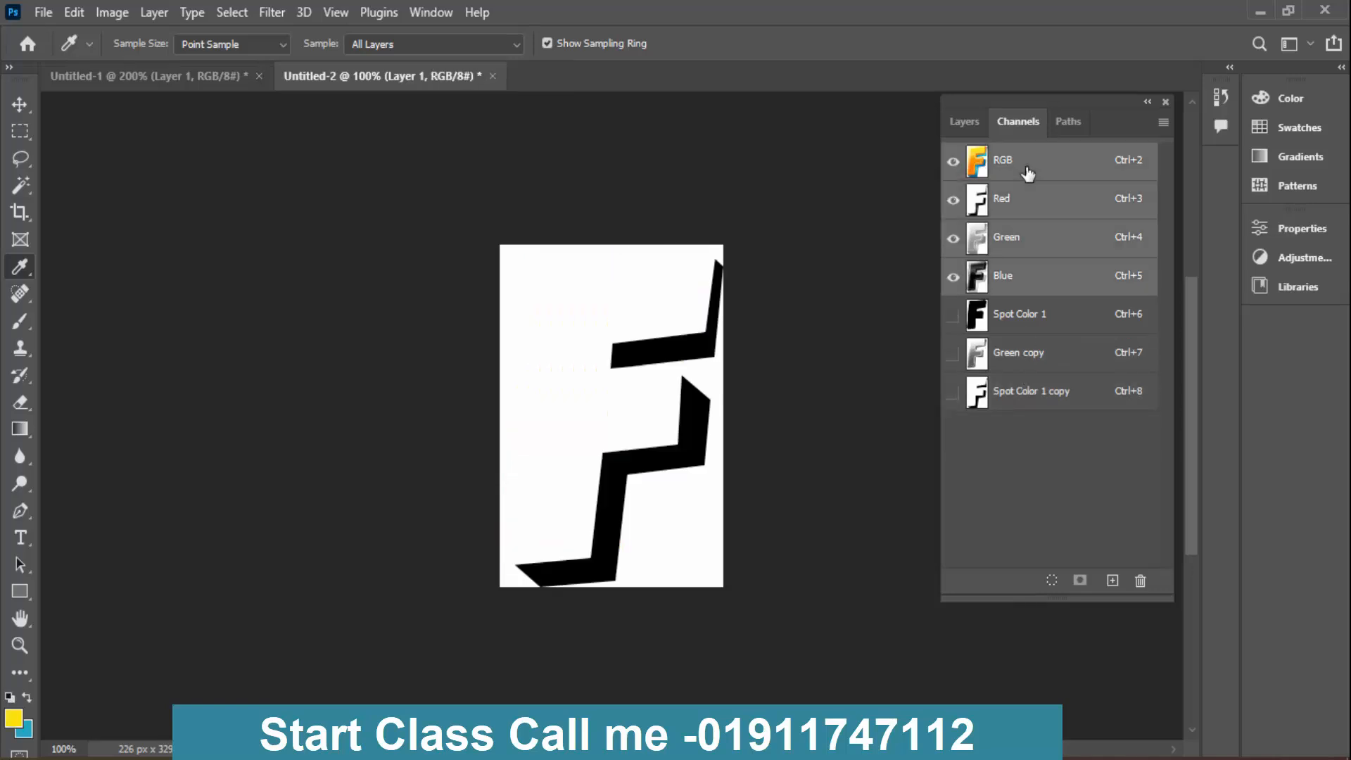
- Check the blue extrusion's shading in the Green channel against the RGB composite and duplicate the Green channel
{"action": "left_click", "coordinate": [1031, 241]}
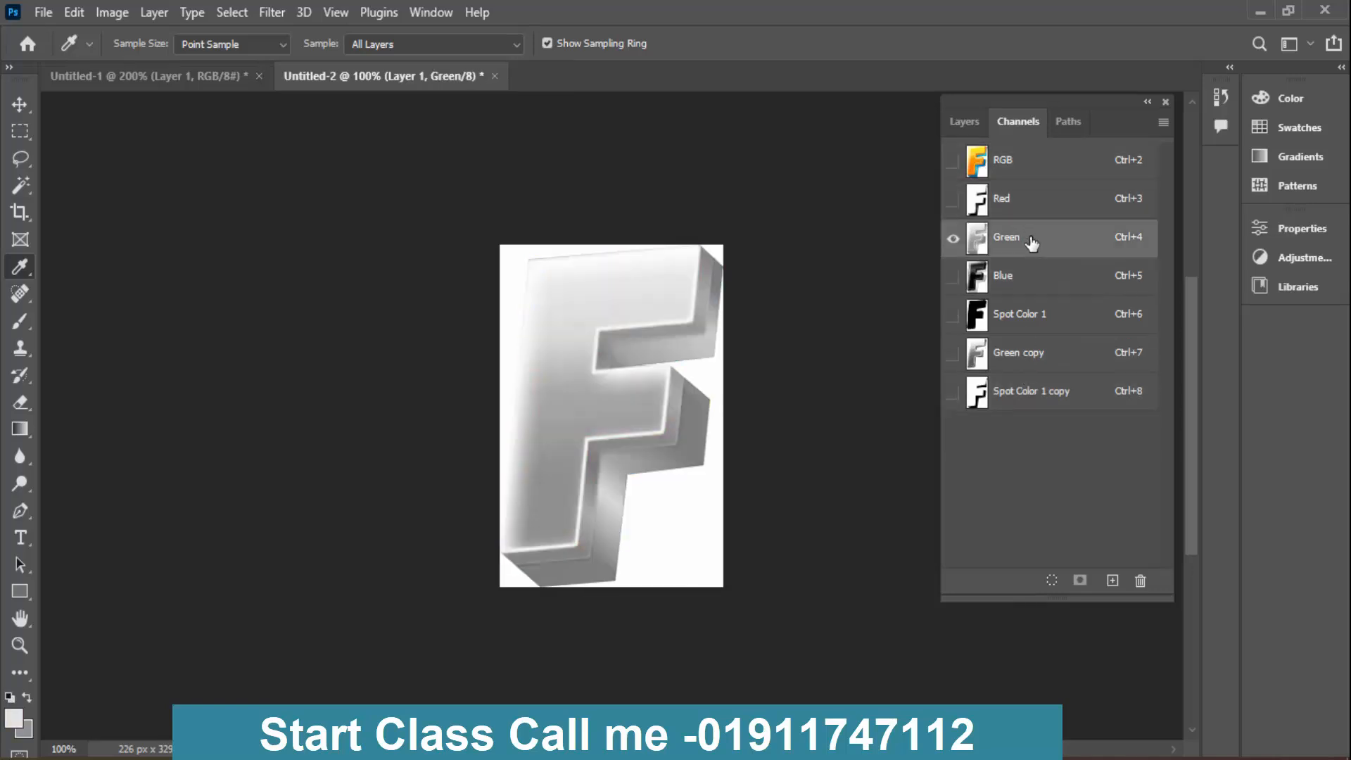
{"action": "left_click", "coordinate": [1025, 167]}
{"action": "left_click_drag", "start_coordinate": [1022, 242], "coordinate": [1112, 580]}
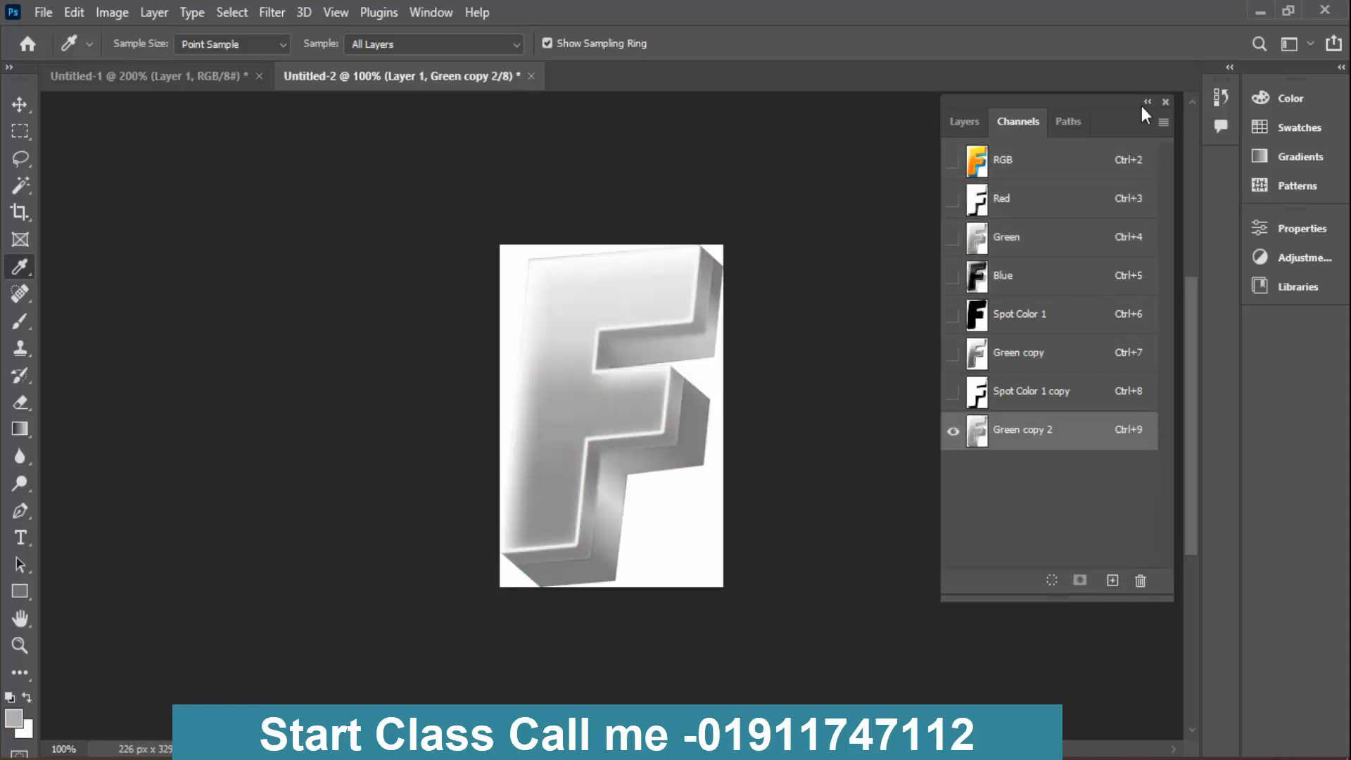
- Load Path 1 as a selection, invert it, clear everything but the extrusion from Green copy 2, deselect, and show the RGB composite
{"action": "left_click", "coordinate": [1058, 125]}
{"action": "left_click", "coordinate": [1029, 206]}
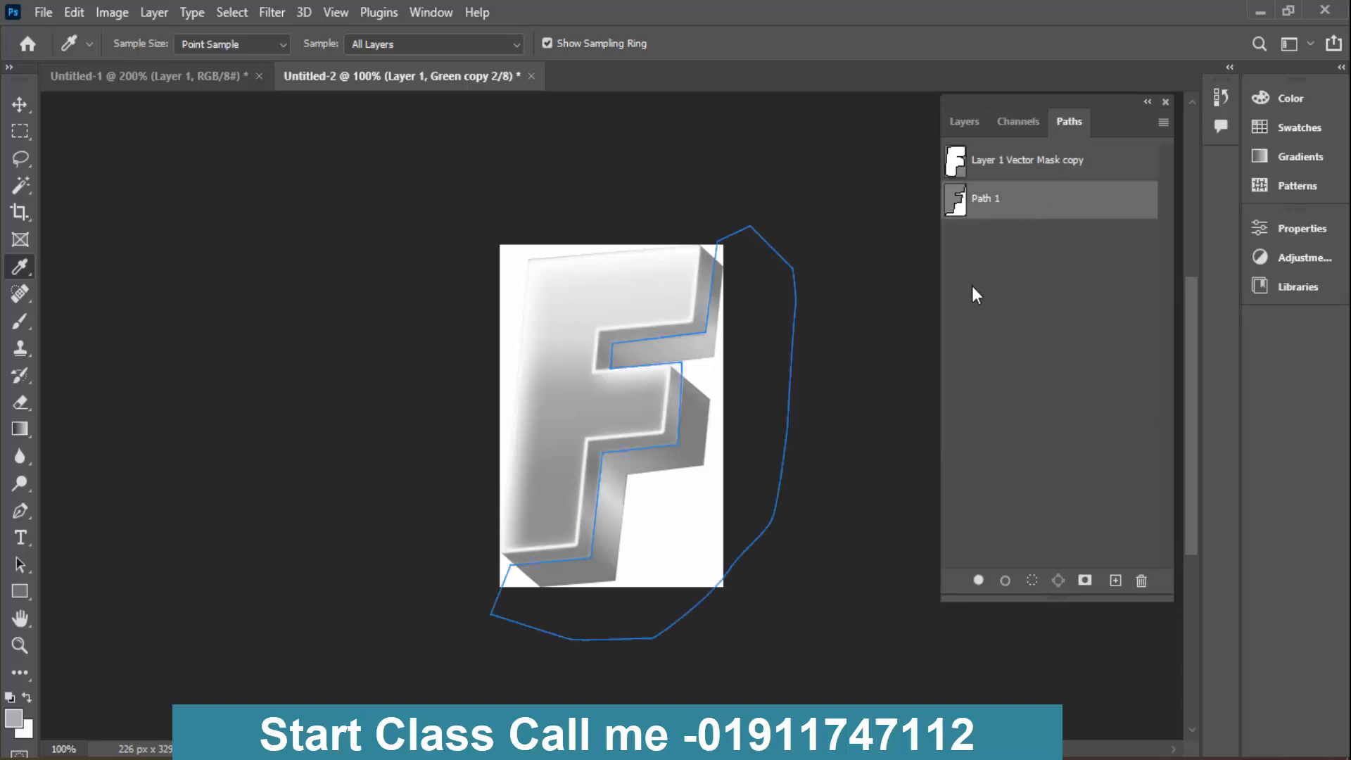
{"action": "key", "text": "ctrl+Return"}
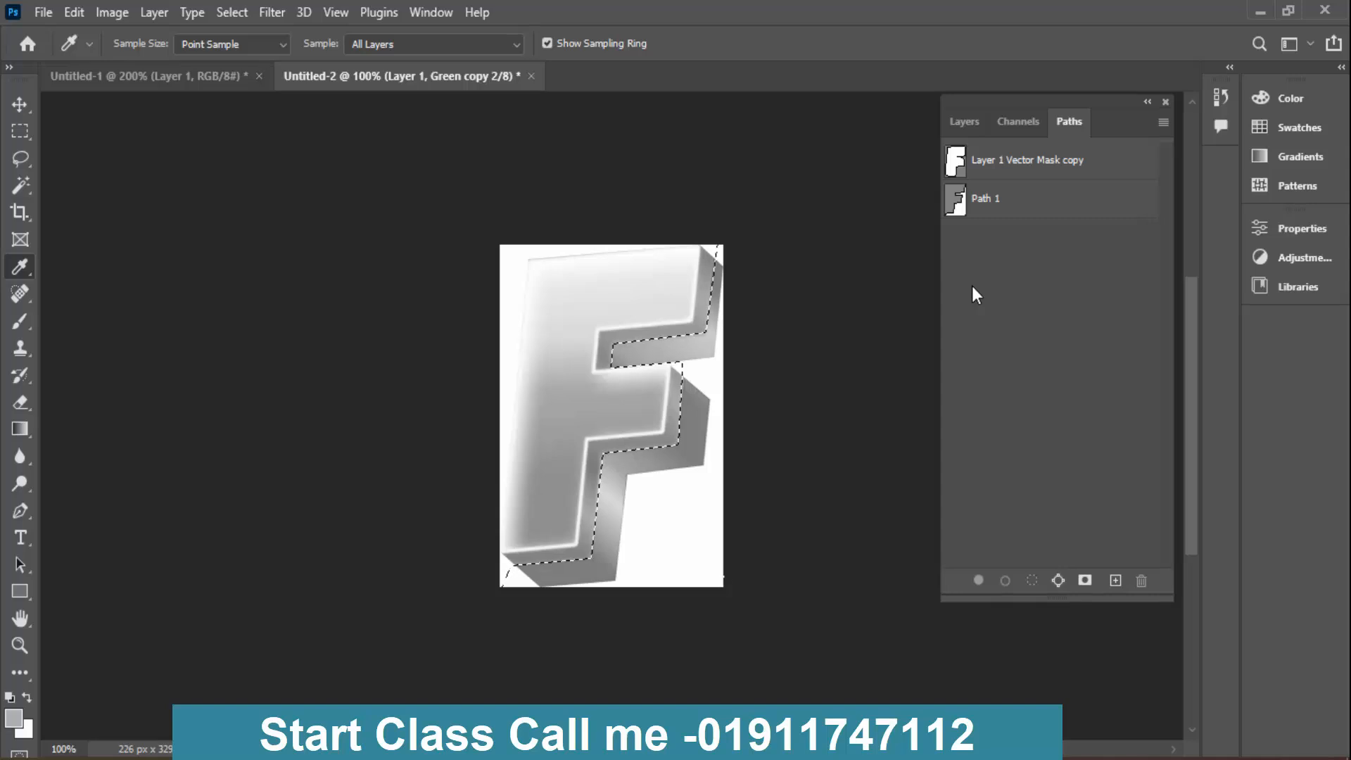
{"action": "left_click", "coordinate": [1031, 123]}
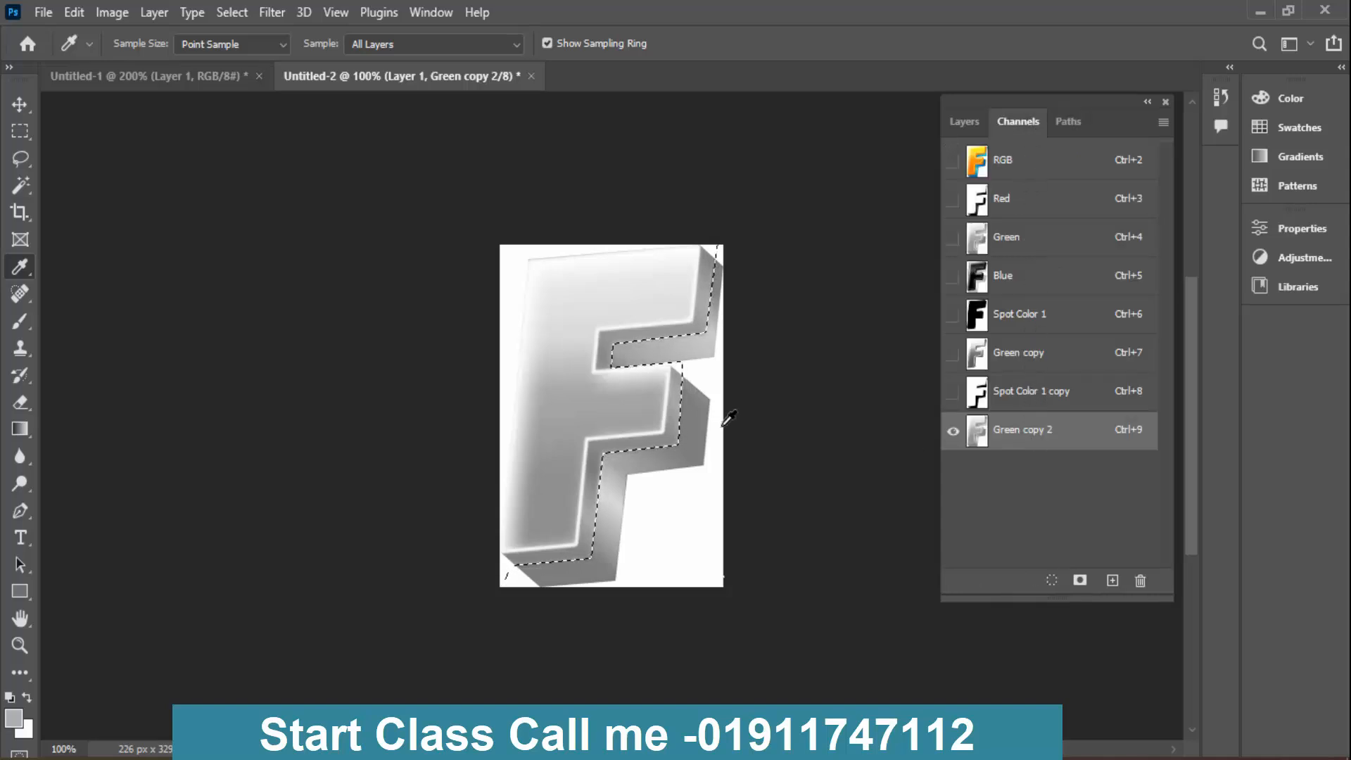
{"action": "key", "text": "ctrl+shift+i"}
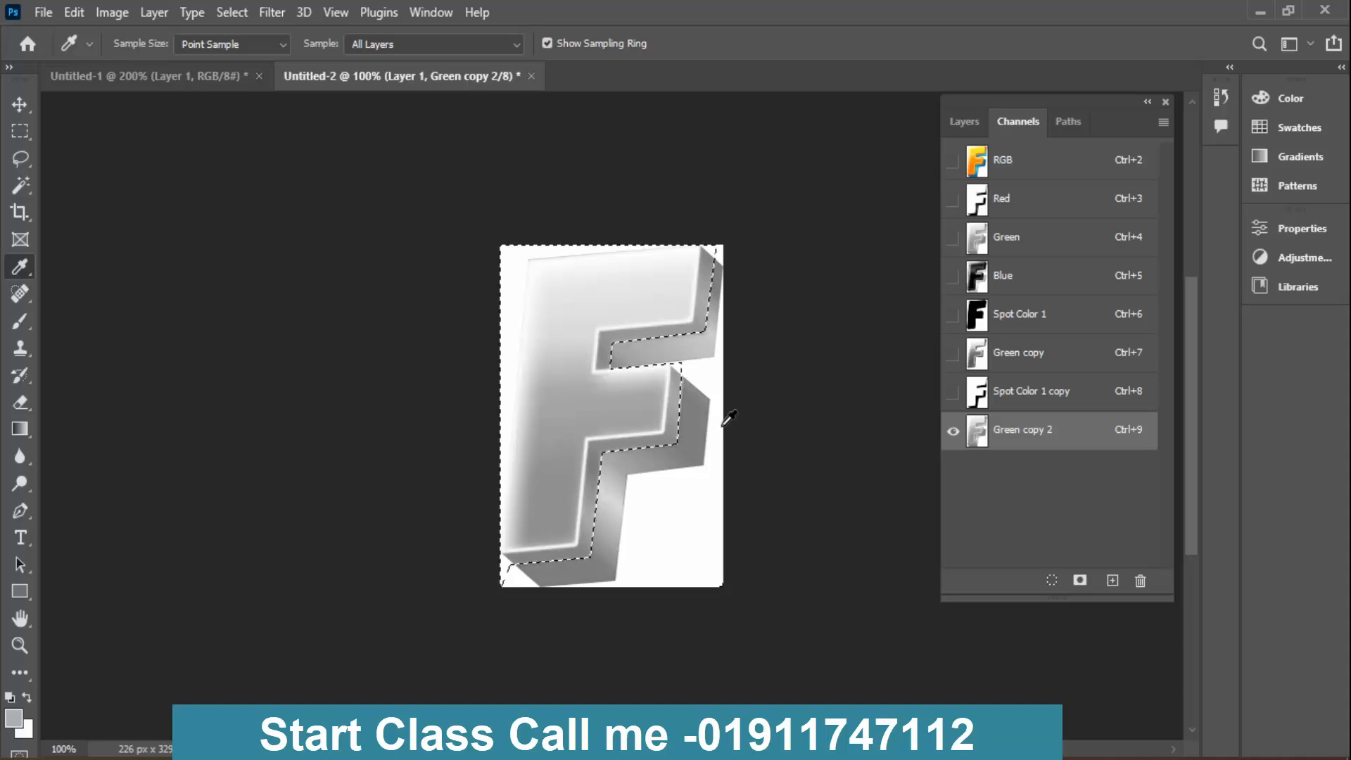
{"action": "key", "text": "Delete"}
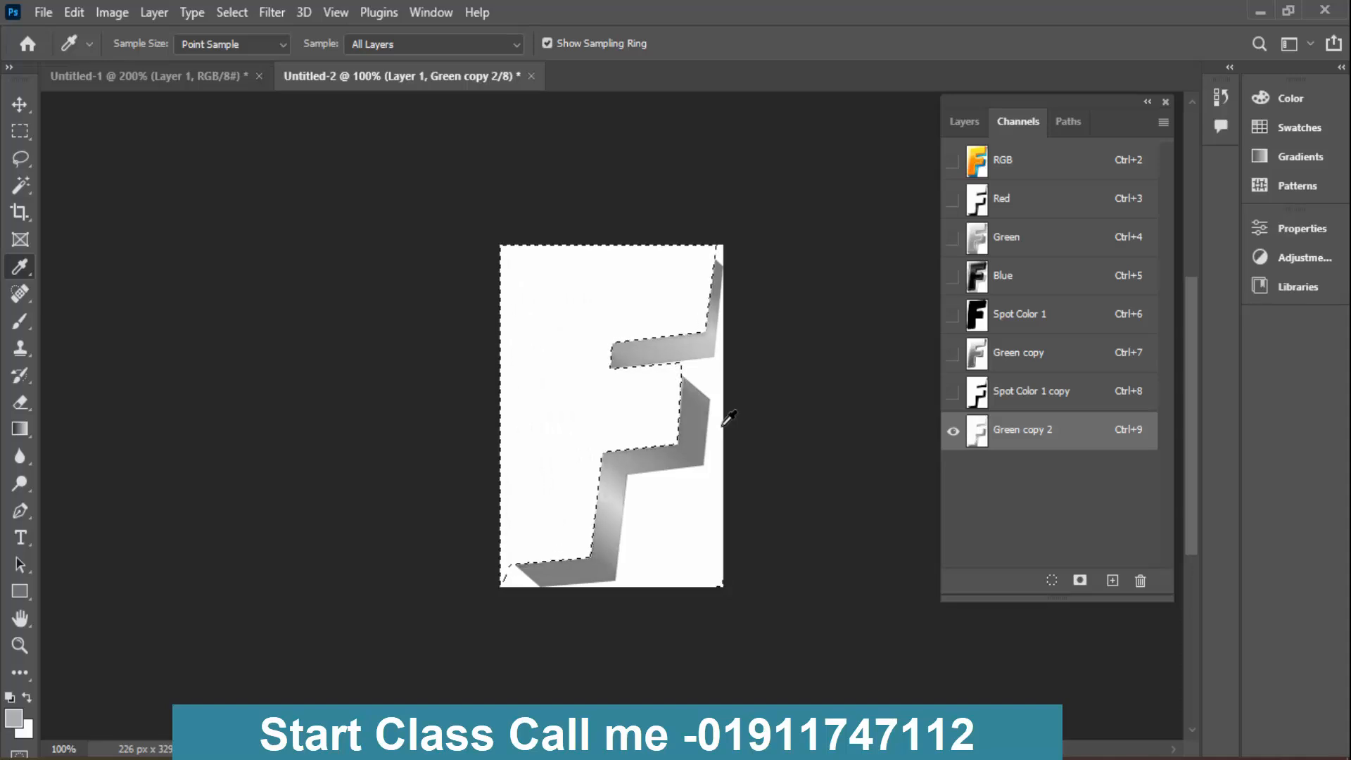
{"action": "key", "text": "ctrl+d"}
{"action": "left_click", "coordinate": [1065, 176]}
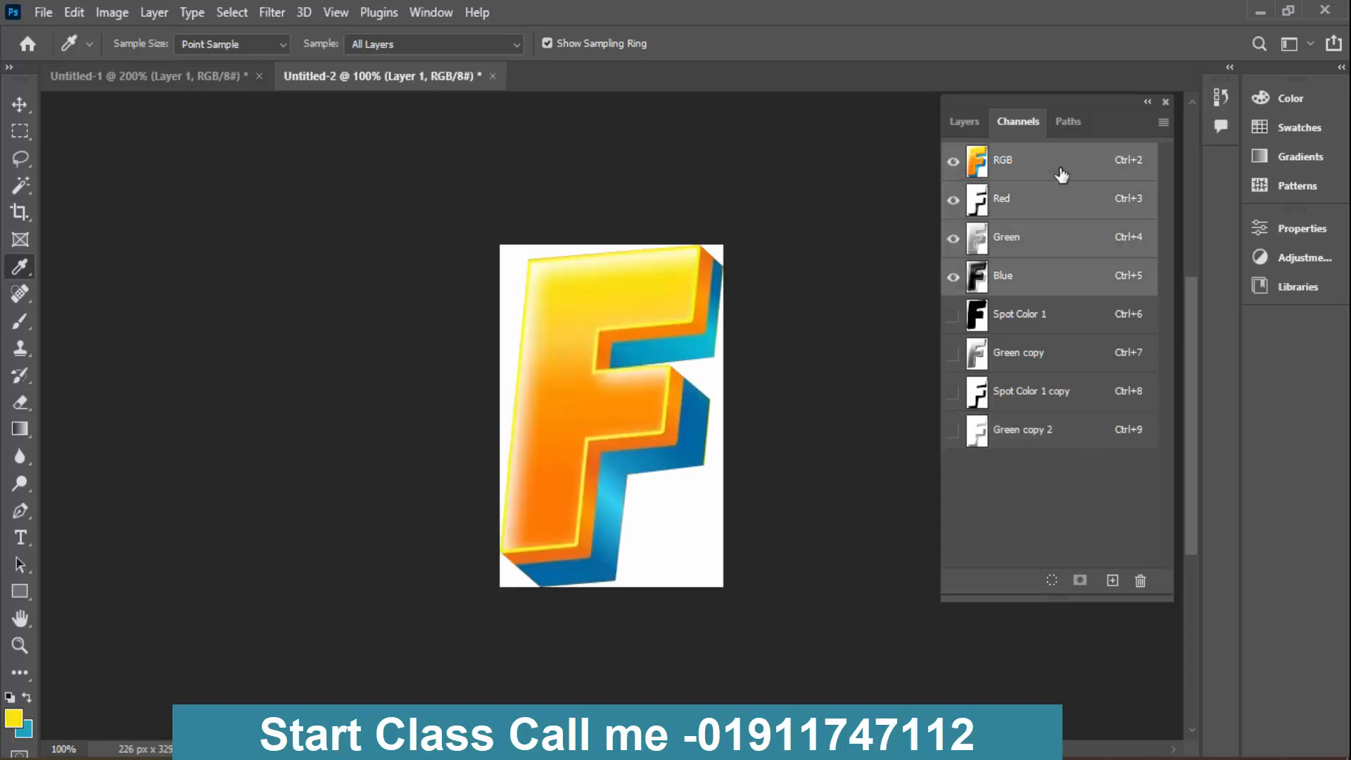
- Sample the dark blue of the letter's extrusion and copy its hex colour code
{"action": "left_click", "coordinate": [689, 452]}
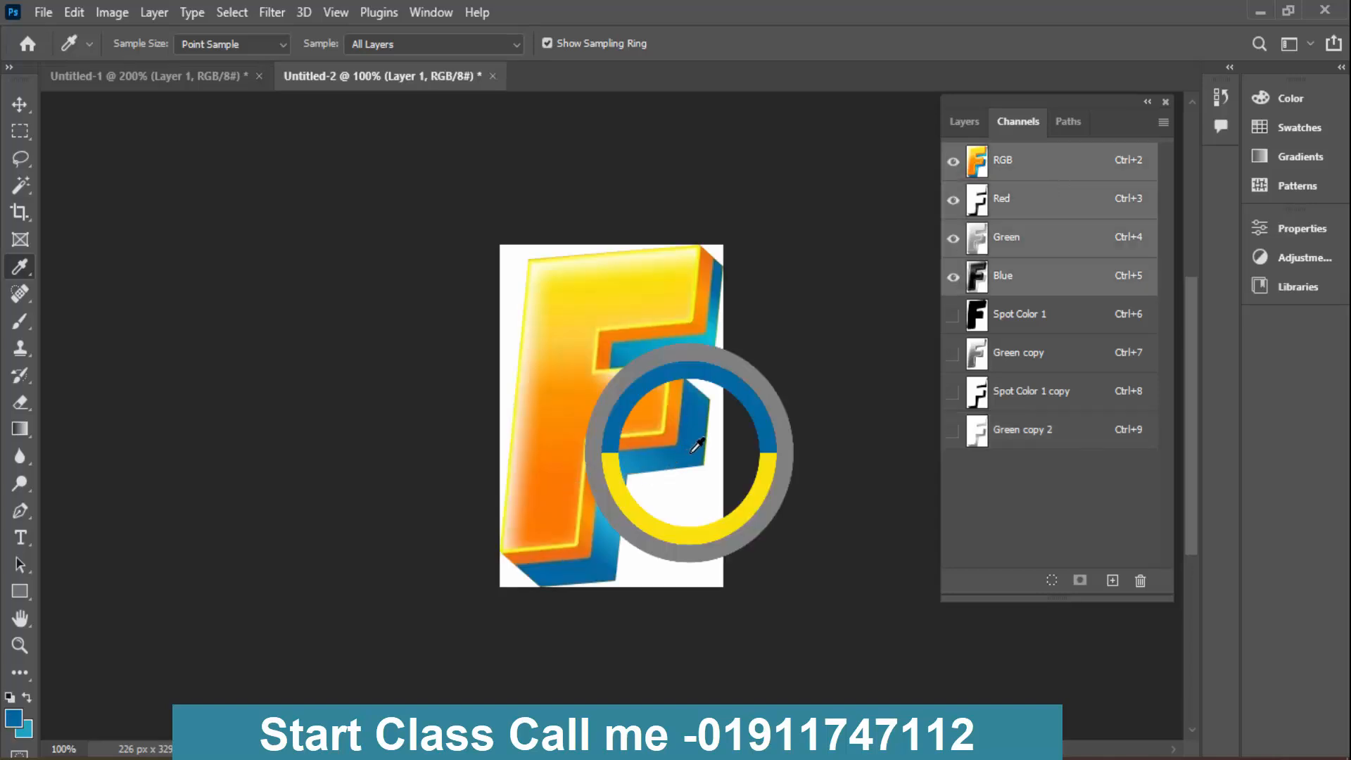
{"action": "left_click", "coordinate": [11, 719]}
{"action": "right_click", "coordinate": [769, 475]}
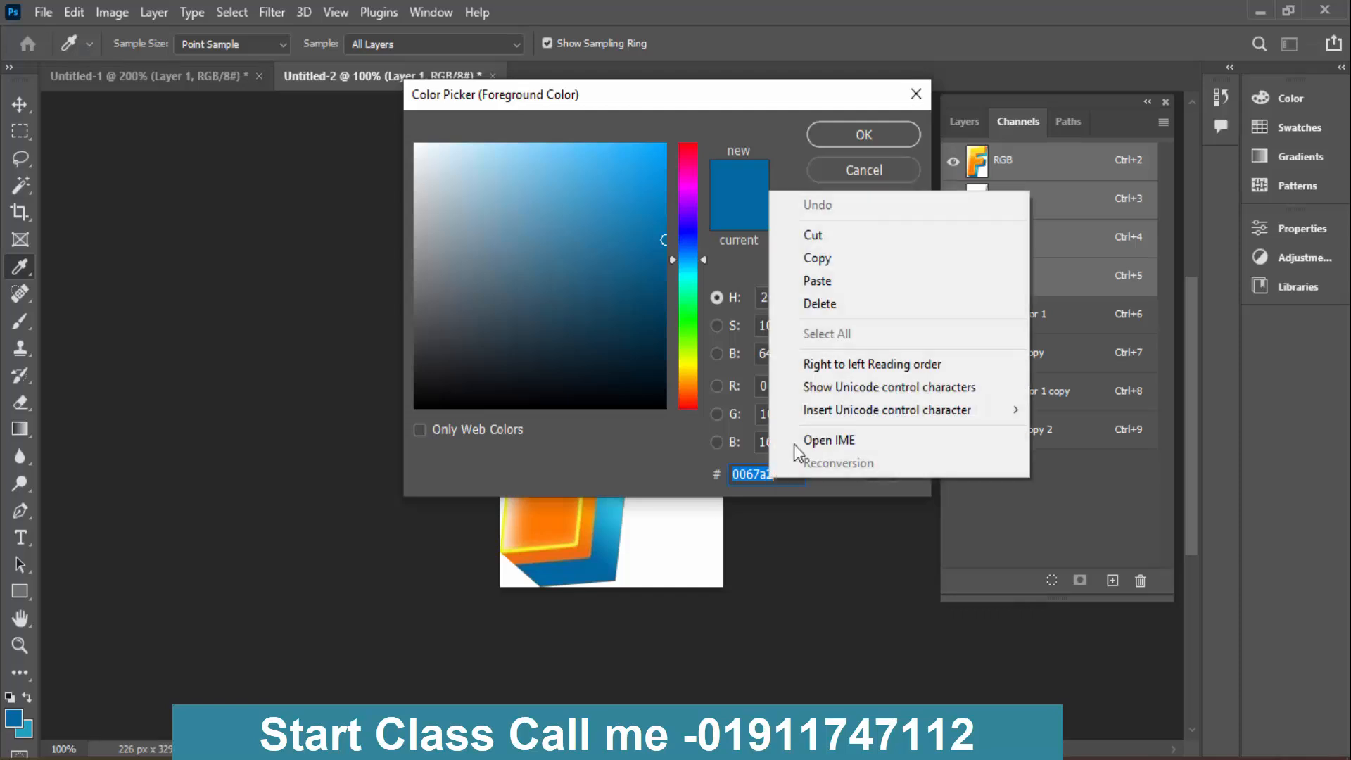
{"action": "left_click", "coordinate": [862, 257]}
{"action": "left_click", "coordinate": [861, 171]}
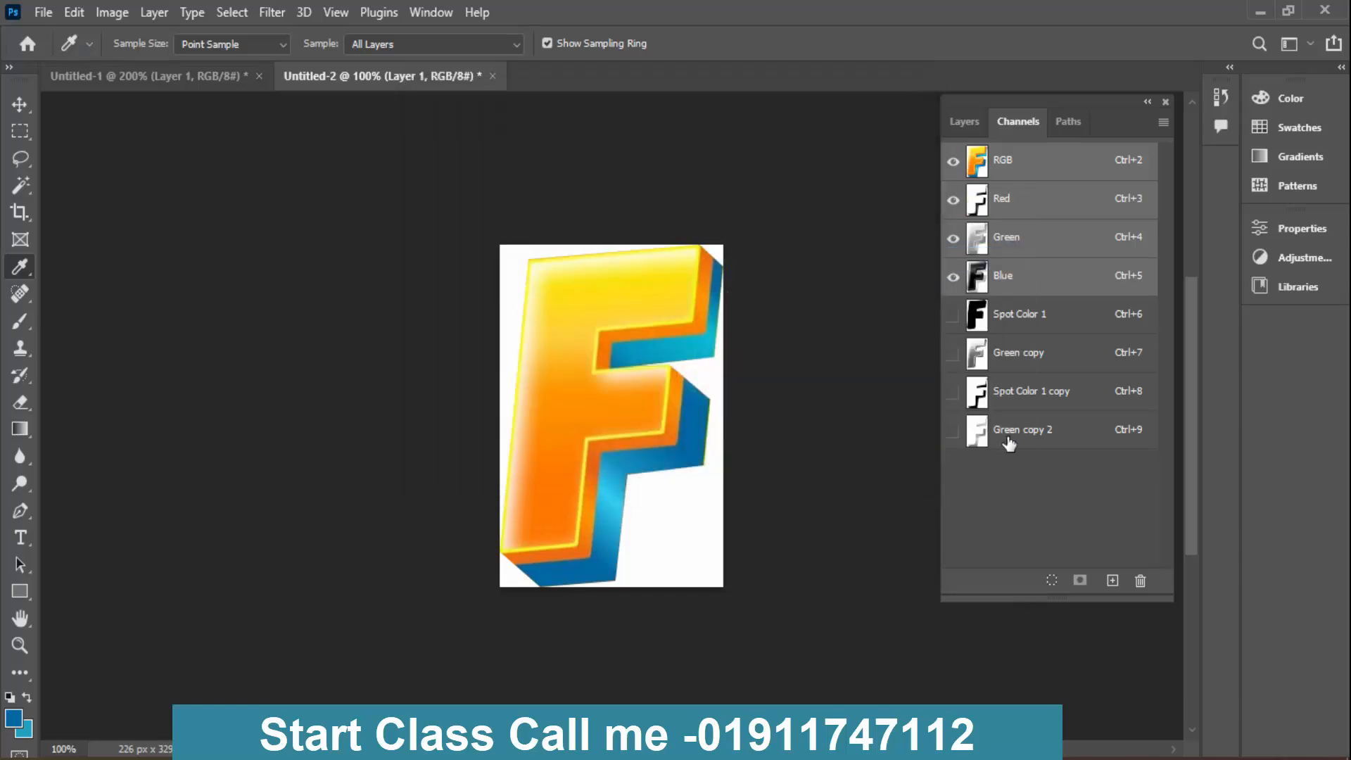
- Convert Green copy 2 to a spot colour channel and paste the copied dark blue hex code as its ink colour
{"action": "double_click", "coordinate": [979, 430]}
{"action": "left_click", "coordinate": [568, 287]}
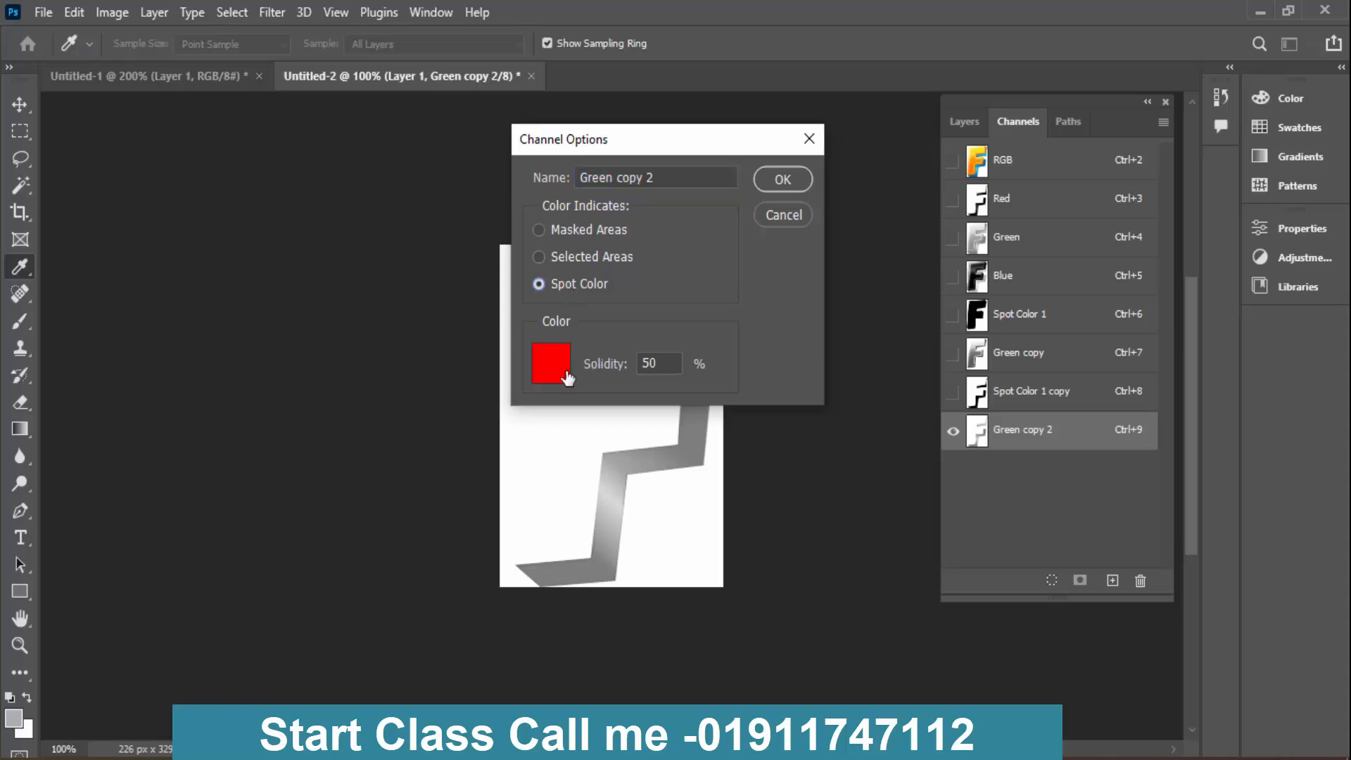
{"action": "left_click", "coordinate": [554, 358]}
{"action": "right_click", "coordinate": [769, 473]}
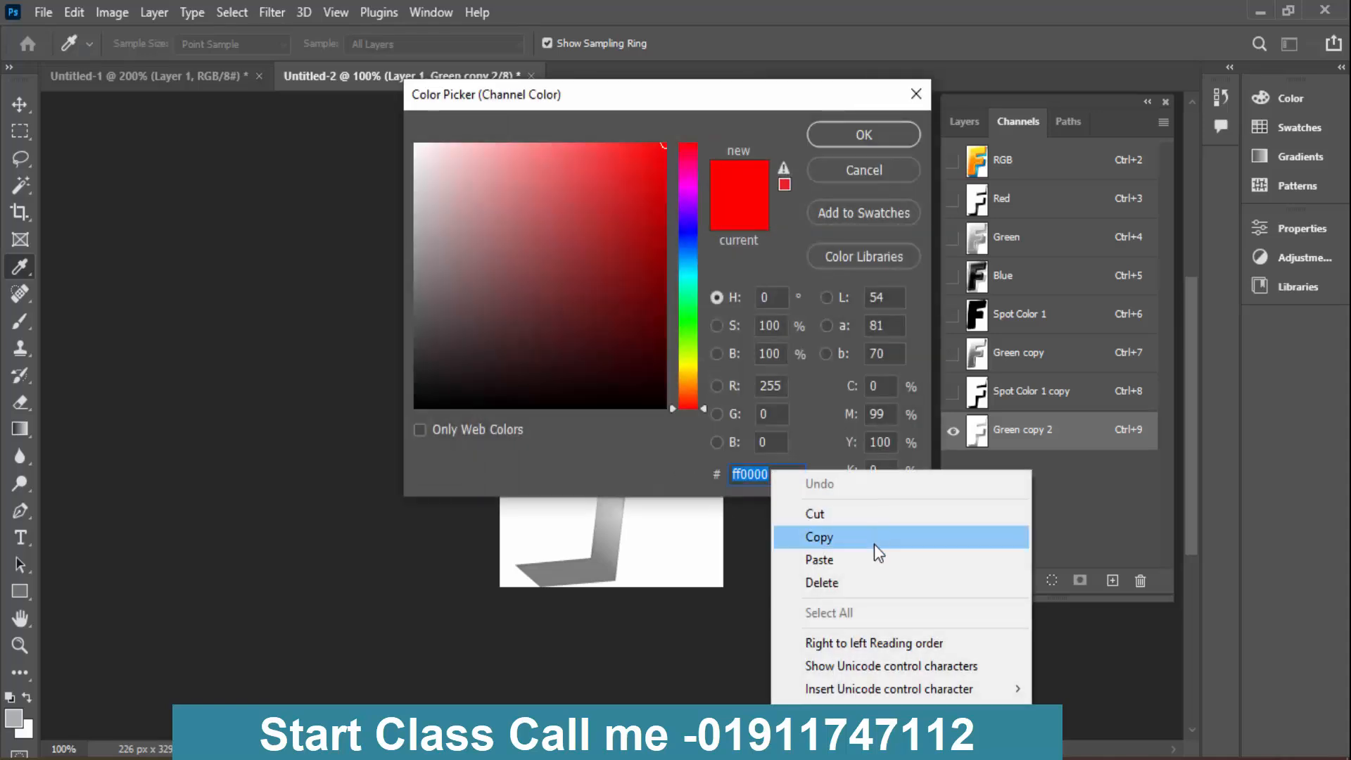
{"action": "left_click", "coordinate": [876, 563]}
{"action": "key", "text": "Return"}
{"action": "key", "text": "Return"}
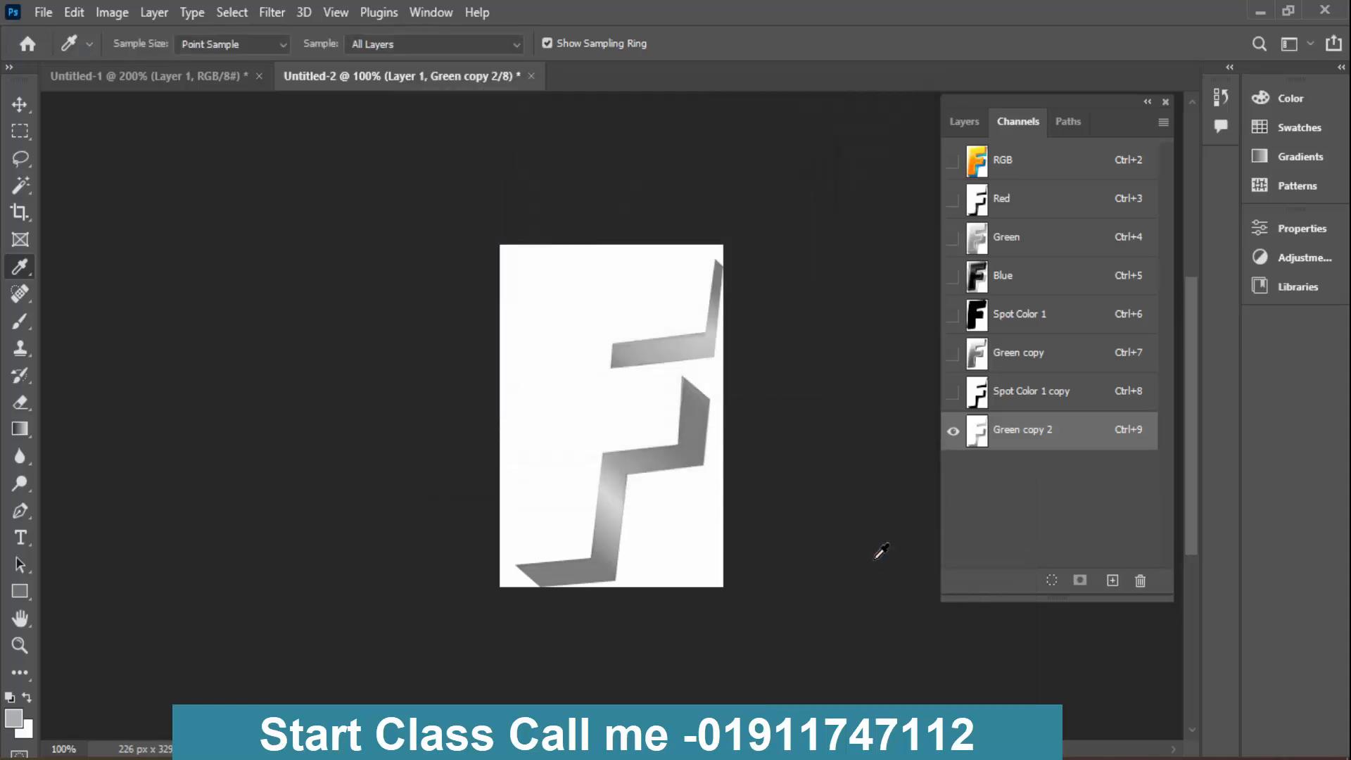
- Change the ink colour of Spot Color 1 copy to a lighter, less saturated violet-blue
{"action": "left_click", "coordinate": [1028, 401]}
{"action": "double_click", "coordinate": [976, 402]}
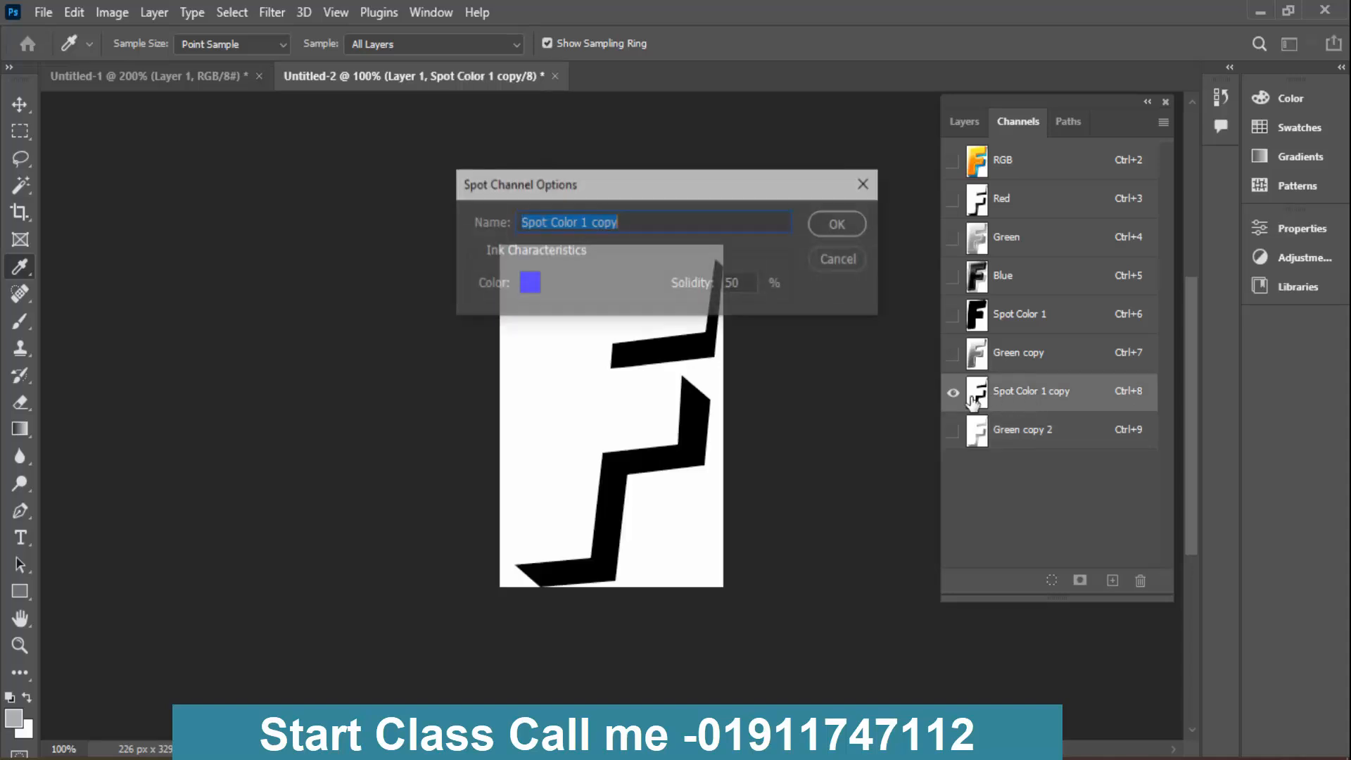
{"action": "left_click", "coordinate": [533, 284]}
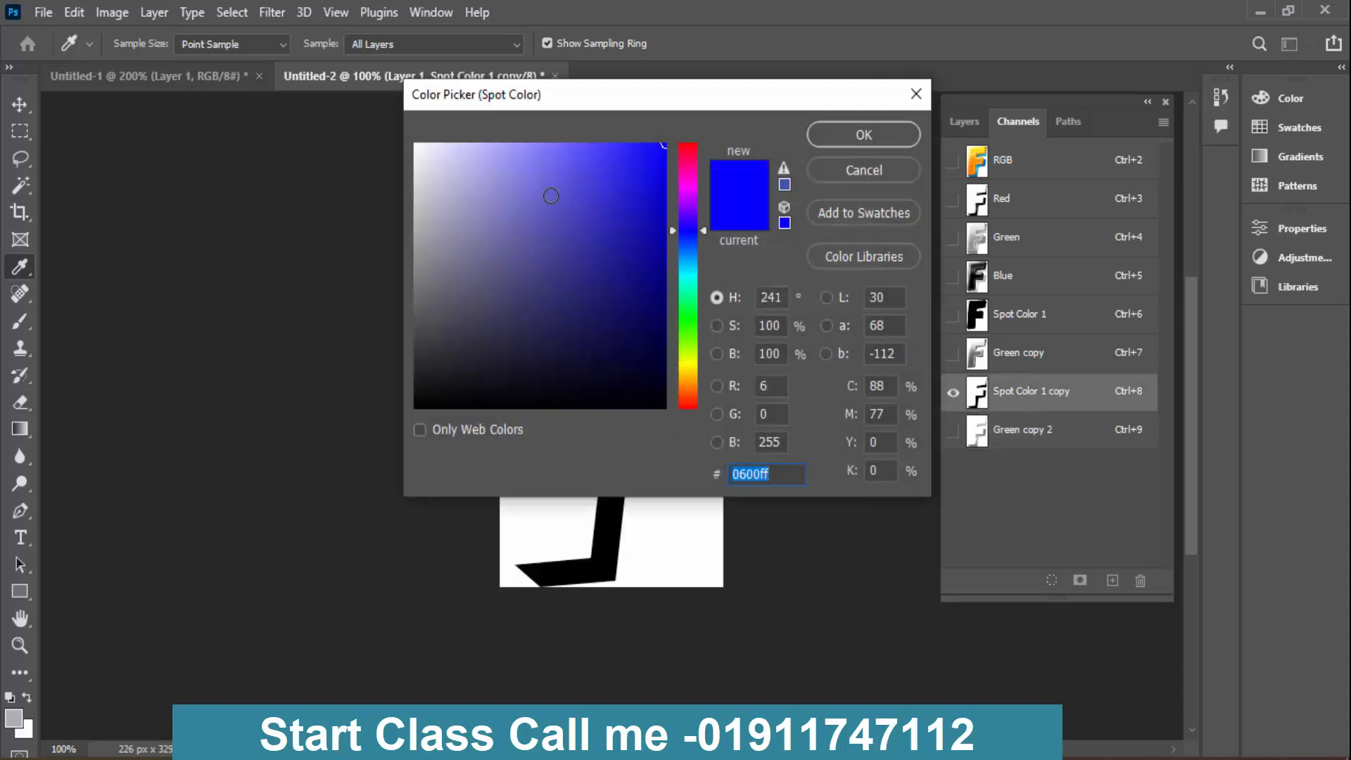
{"action": "left_click", "coordinate": [532, 184]}
{"action": "key", "text": "Return"}
{"action": "key", "text": "Return"}
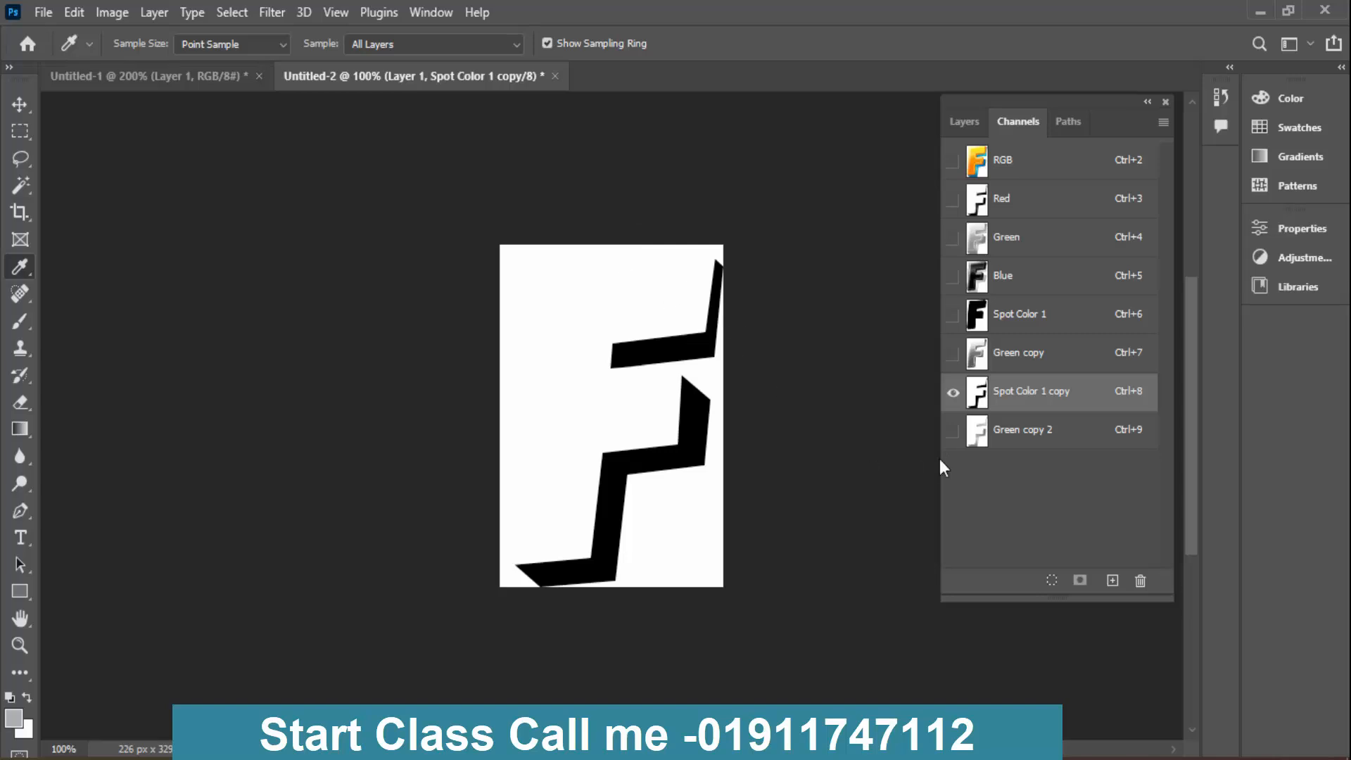
- Display Green copy 2, Green copy and Spot Color 1 together with Spot Color 1 copy to check the combined separation
{"action": "left_click", "coordinate": [953, 431]}
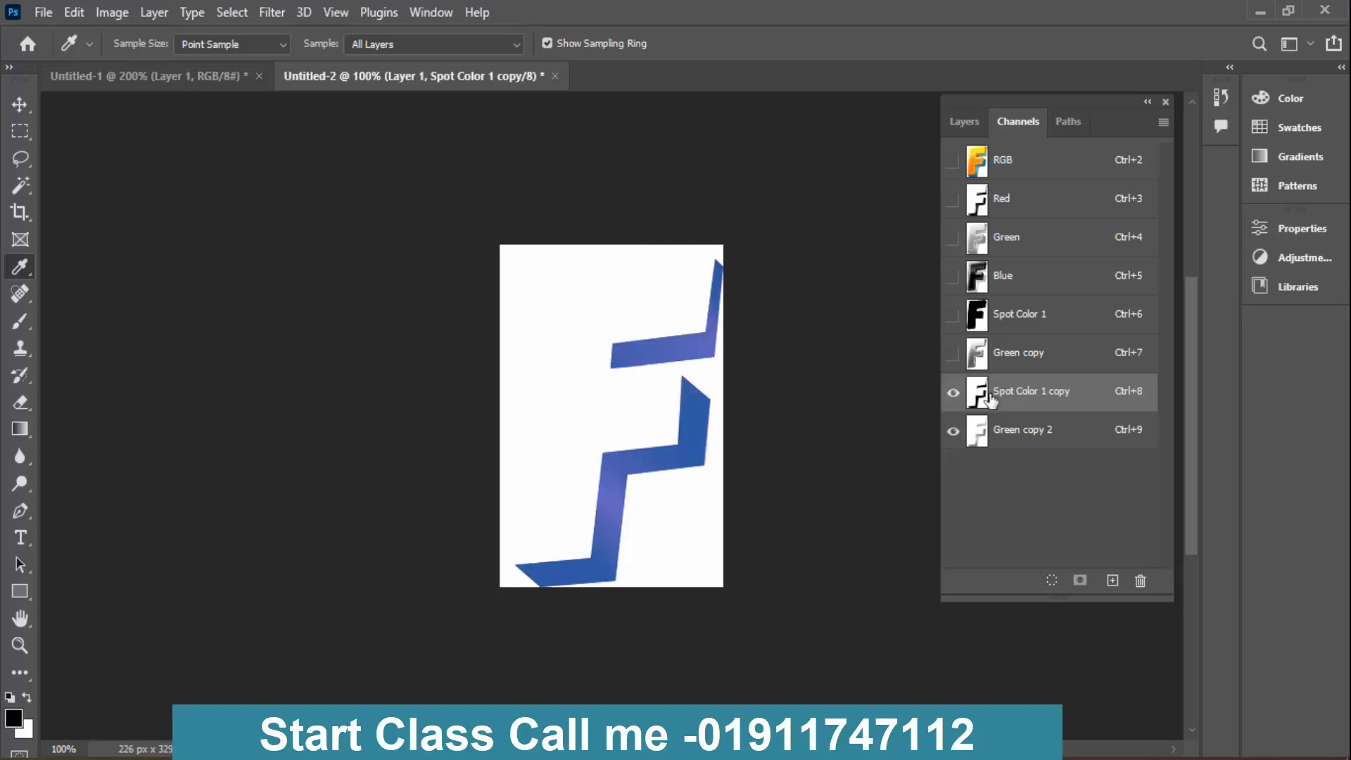
{"action": "left_click", "coordinate": [953, 354]}
{"action": "left_click", "coordinate": [952, 316]}
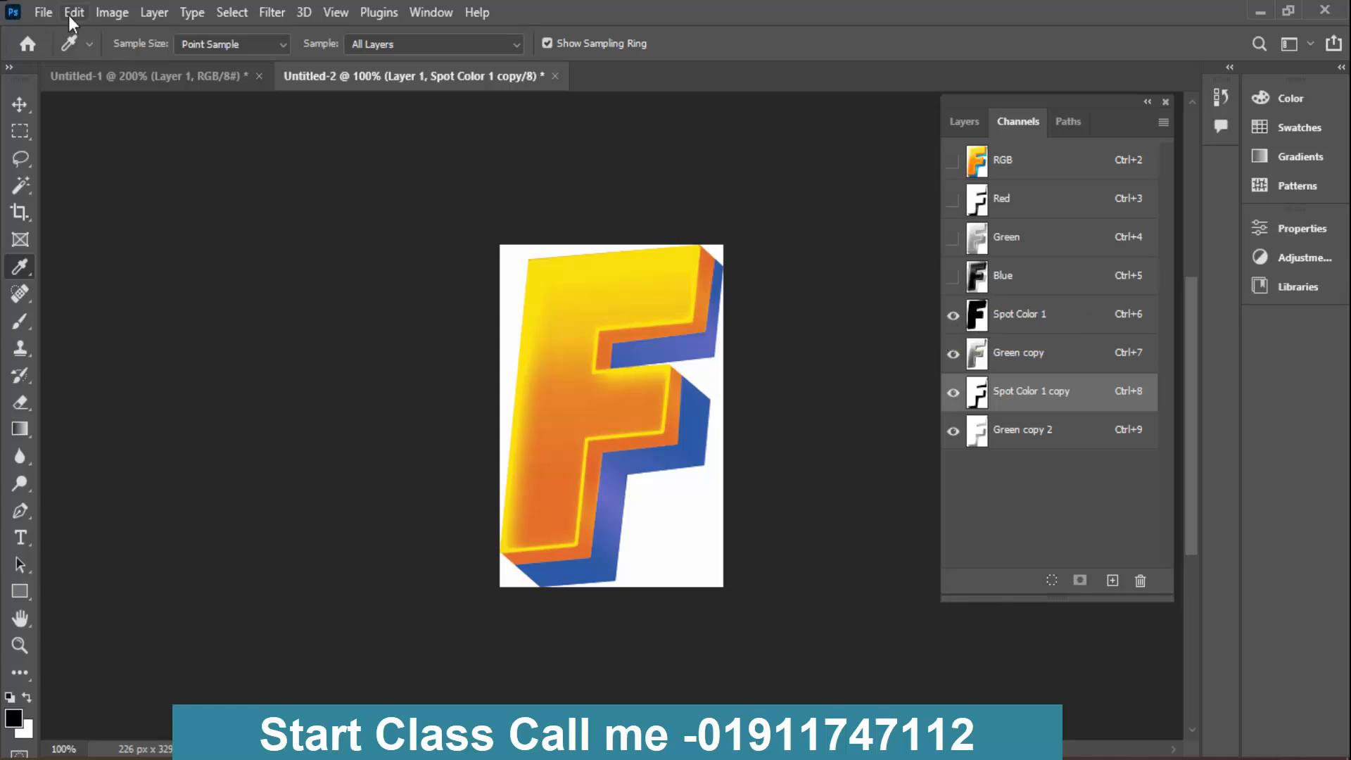
- Start saving the document under a new name and browse to Local Disk (D:) for its location
{"action": "left_click", "coordinate": [37, 12]}
{"action": "left_click", "coordinate": [169, 266]}
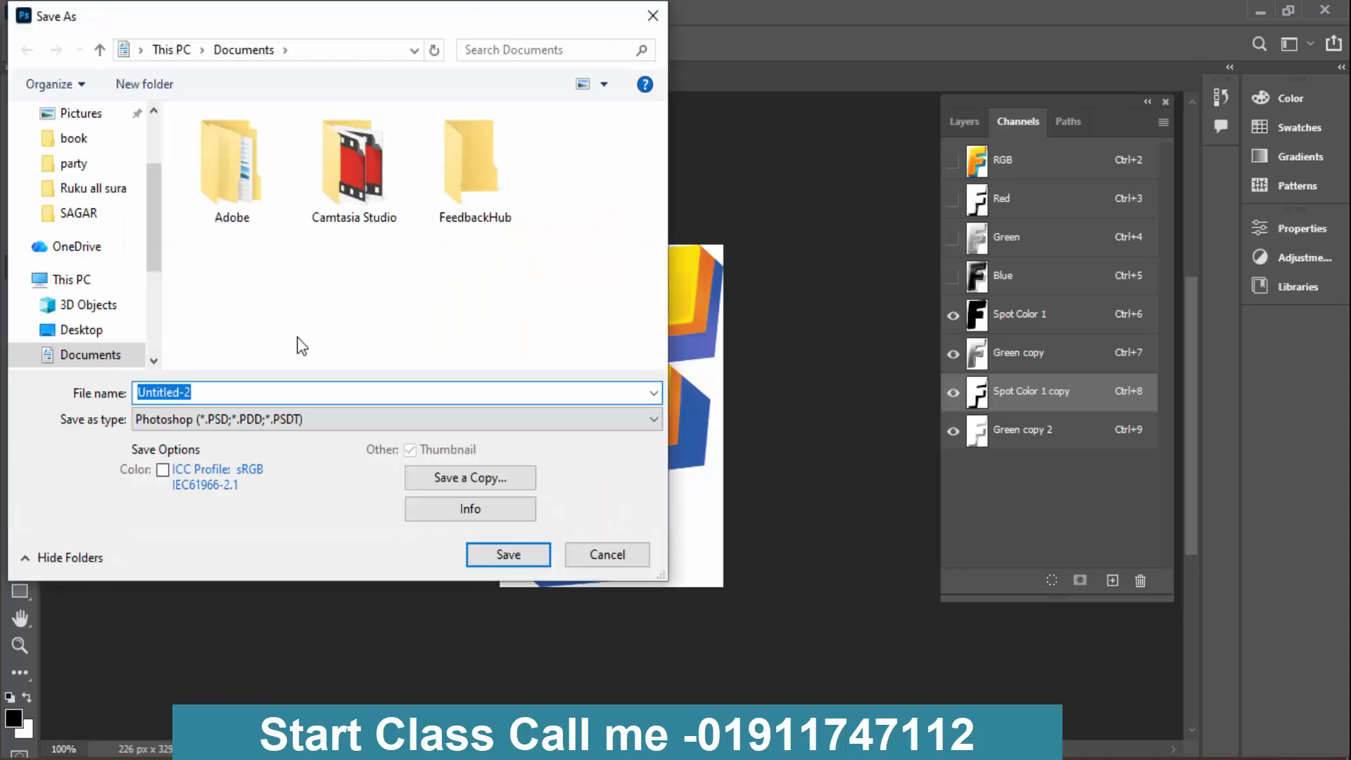
{"action": "left_click", "coordinate": [71, 213]}
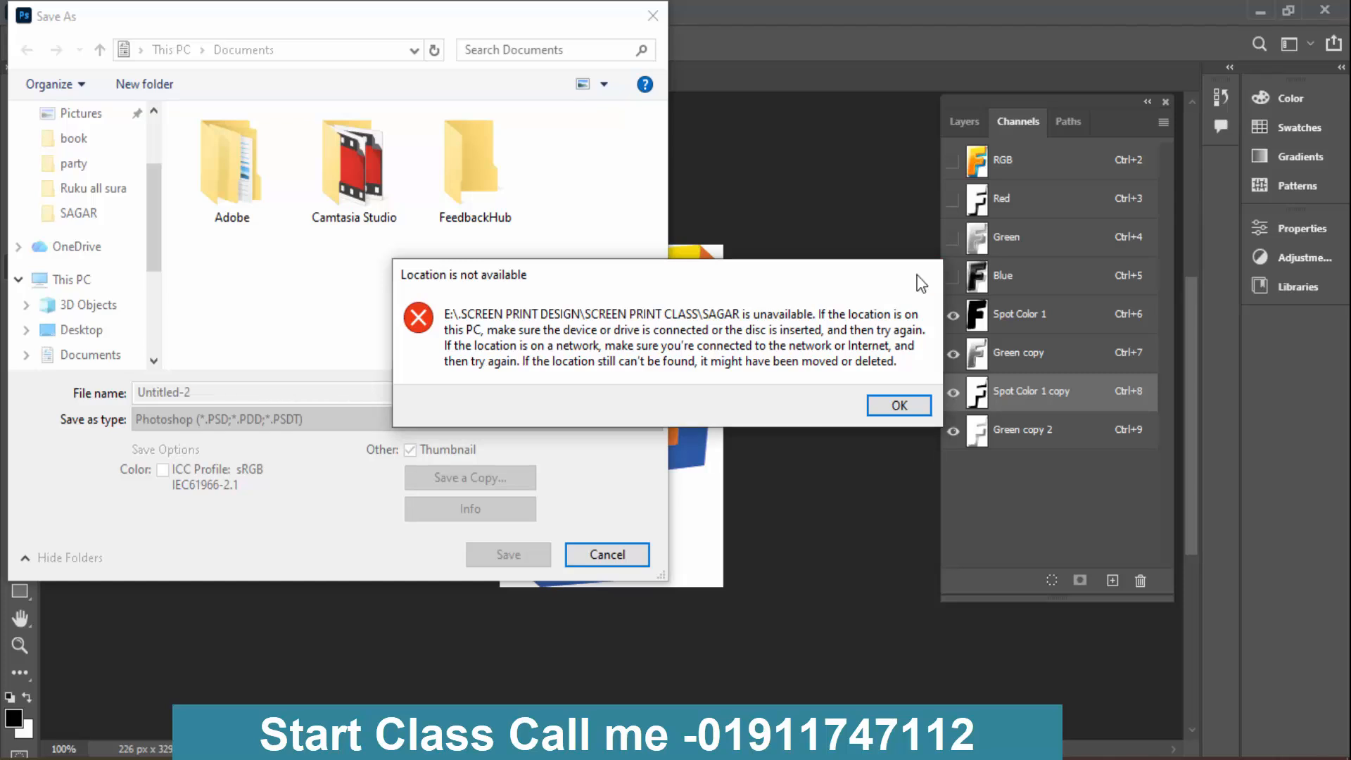
{"action": "left_click", "coordinate": [928, 274]}
{"action": "left_click", "coordinate": [72, 280]}
{"action": "scroll", "coordinate": [334, 261], "scroll_direction": "down", "scroll_amount": 5}
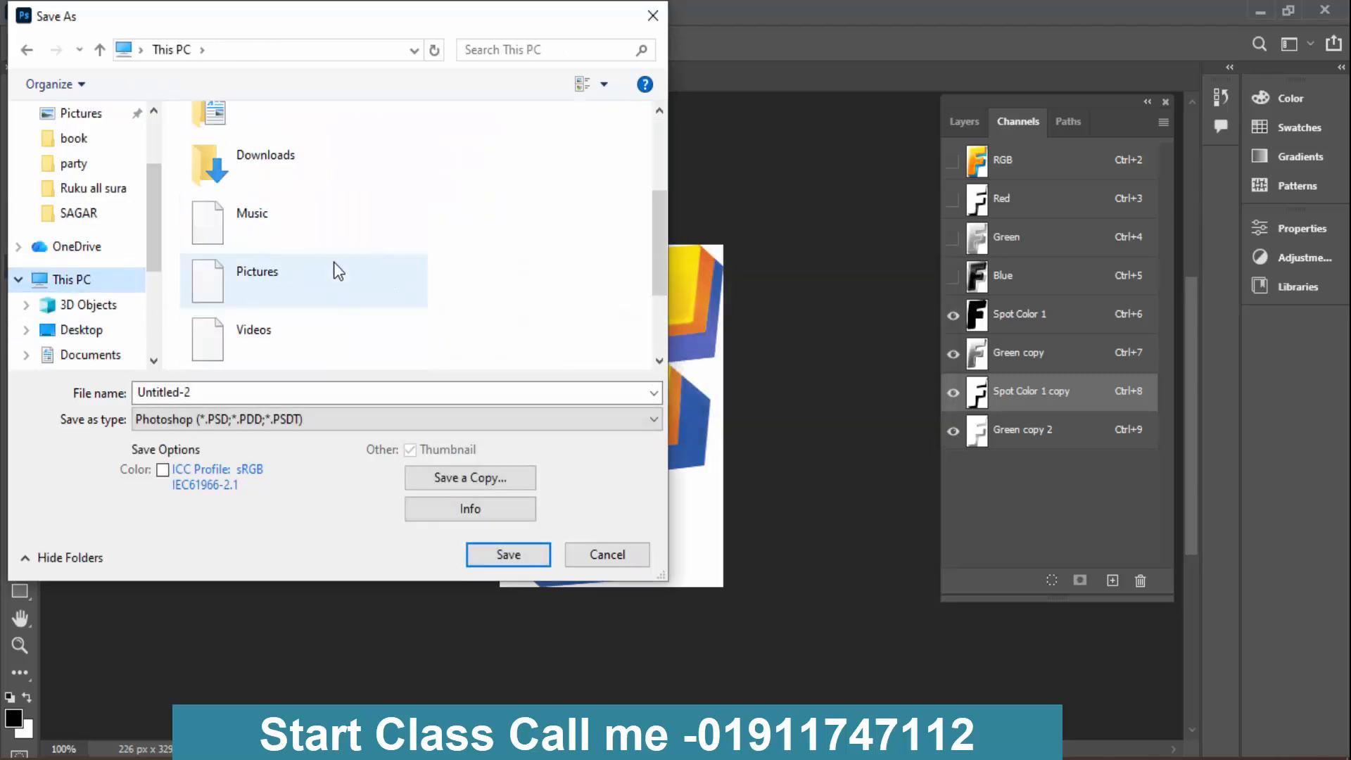
{"action": "left_click", "coordinate": [324, 331]}
{"action": "double_click", "coordinate": [324, 331]}
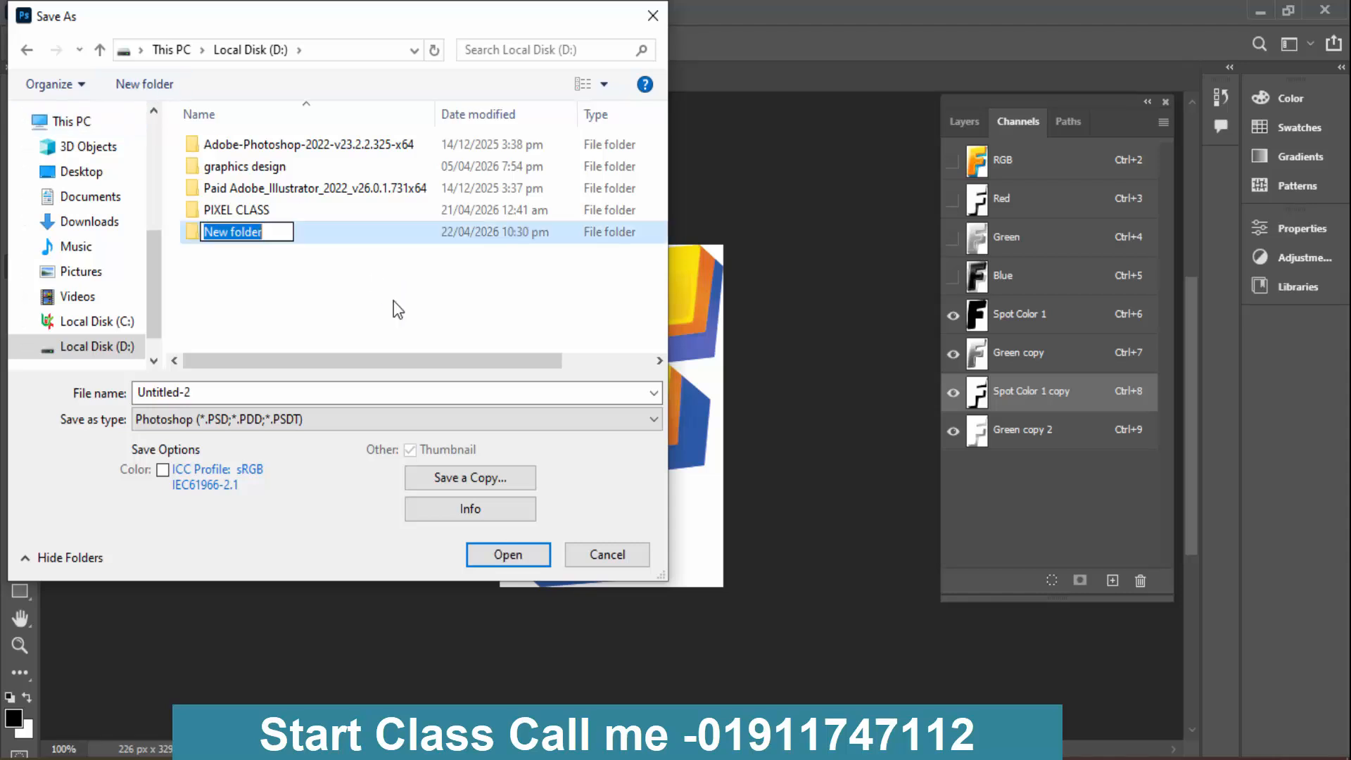
- Create a folder named SAGOr on Local Disk (D:) and open it as the save location
{"action": "type", "text": "SA"}
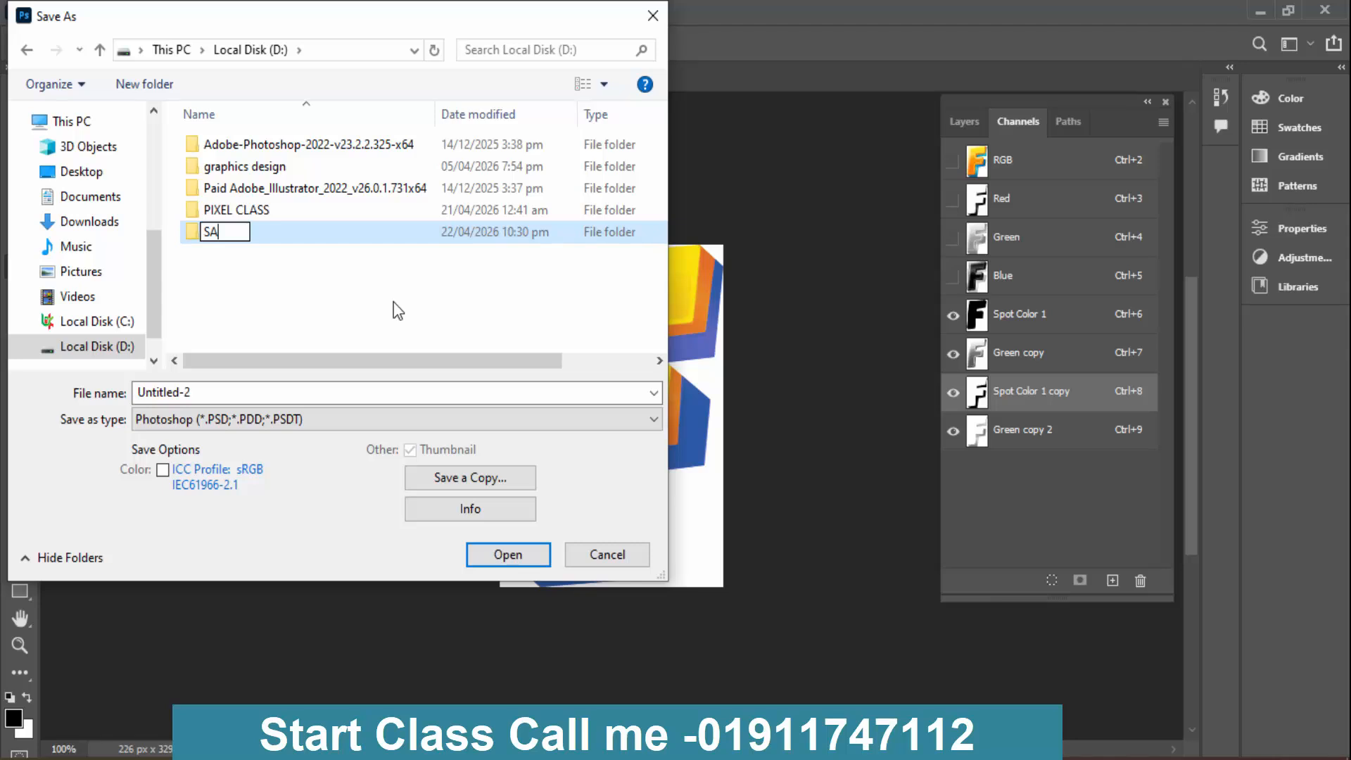
{"action": "type", "text": "GOr"}
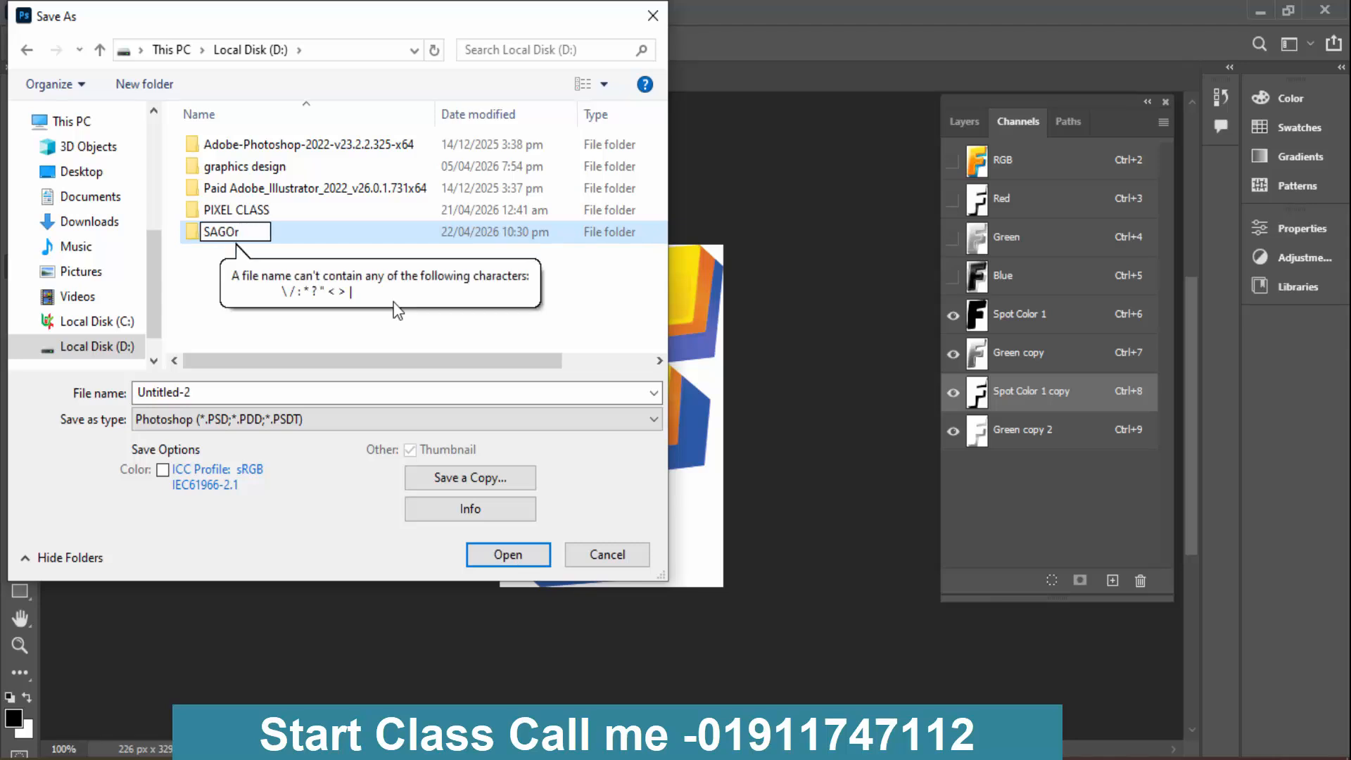
{"action": "key", "text": "Return"}
{"action": "key", "text": "Return"}
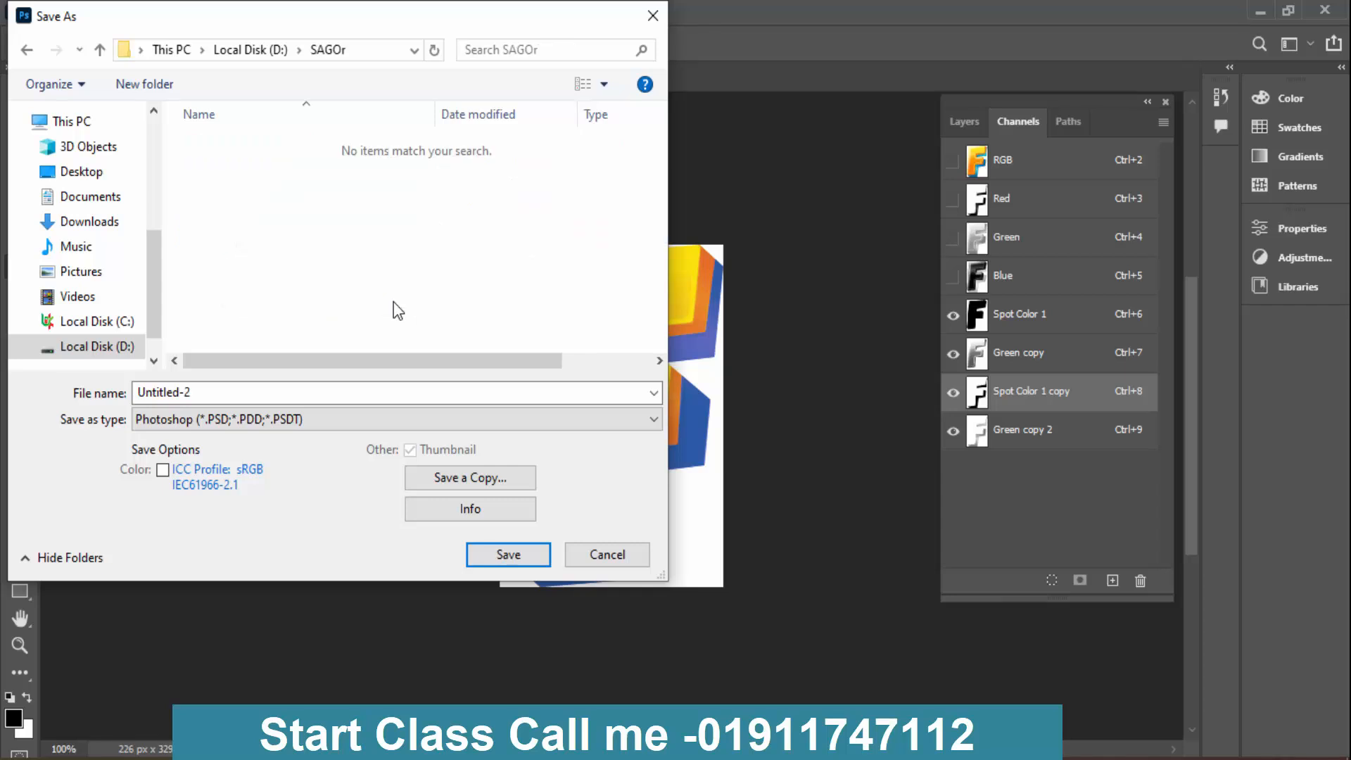
- Save the document as a Photoshop file named 2 with Maximize Compatibility on
{"action": "left_click", "coordinate": [235, 393]}
{"action": "type", "text": "2"}
{"action": "key", "text": "Return"}
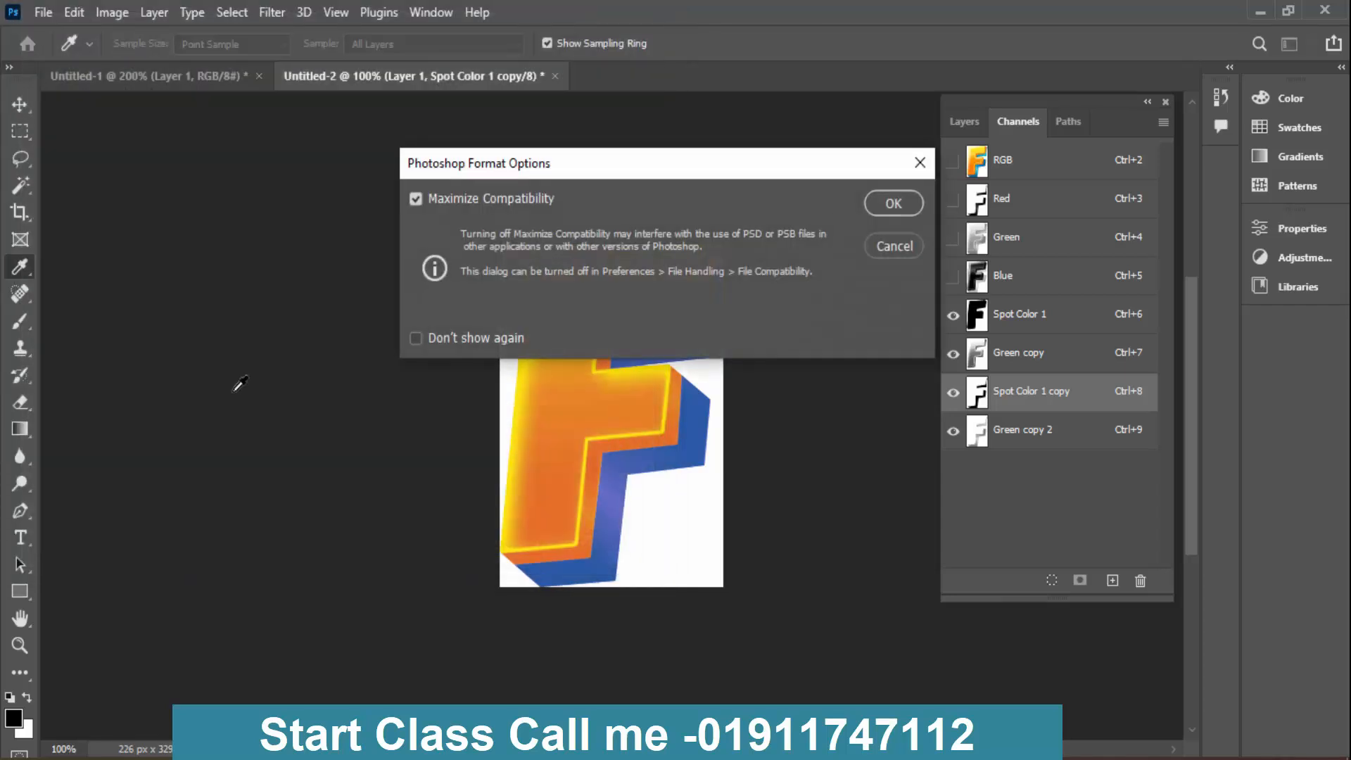
{"action": "key", "text": "Return"}
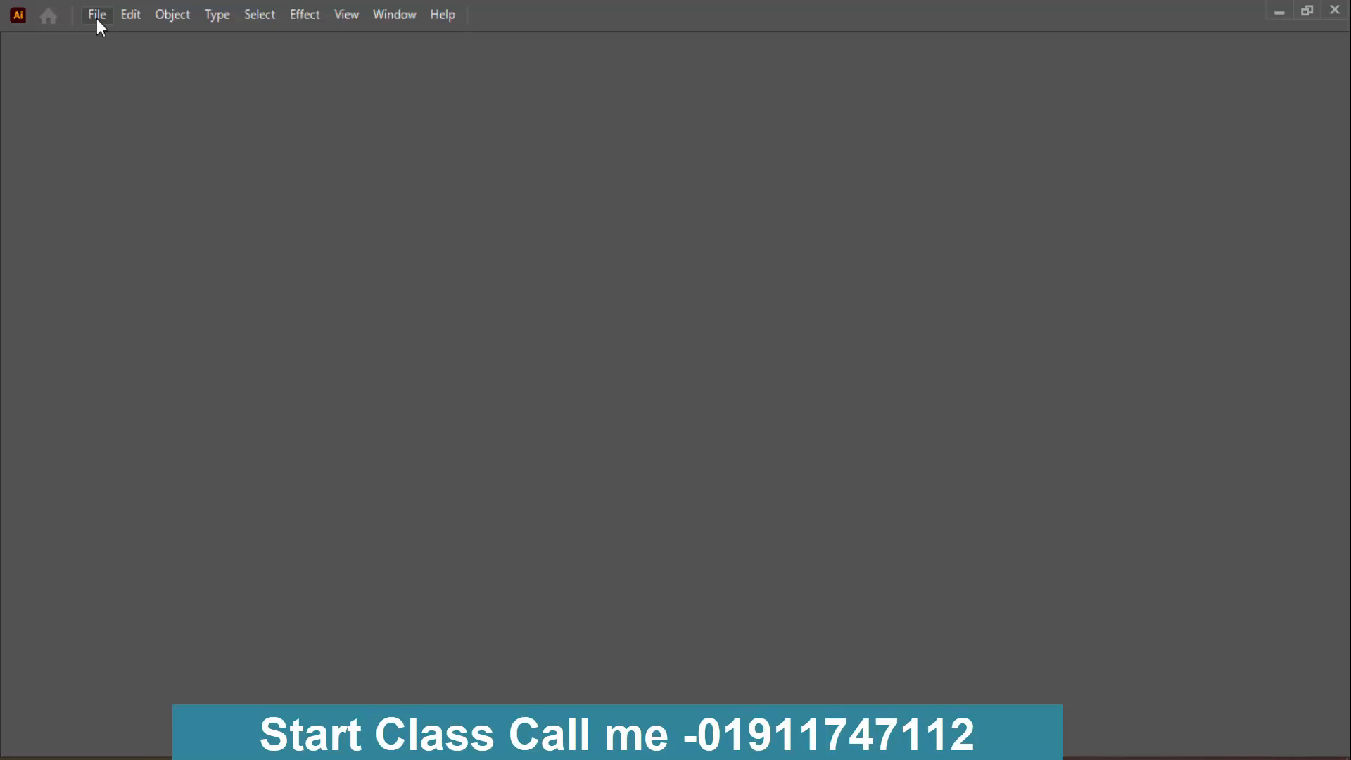
- Switch to Illustrator, start opening an existing file, and browse to the drives under This PC
{"action": "left_click", "coordinate": [97, 17]}
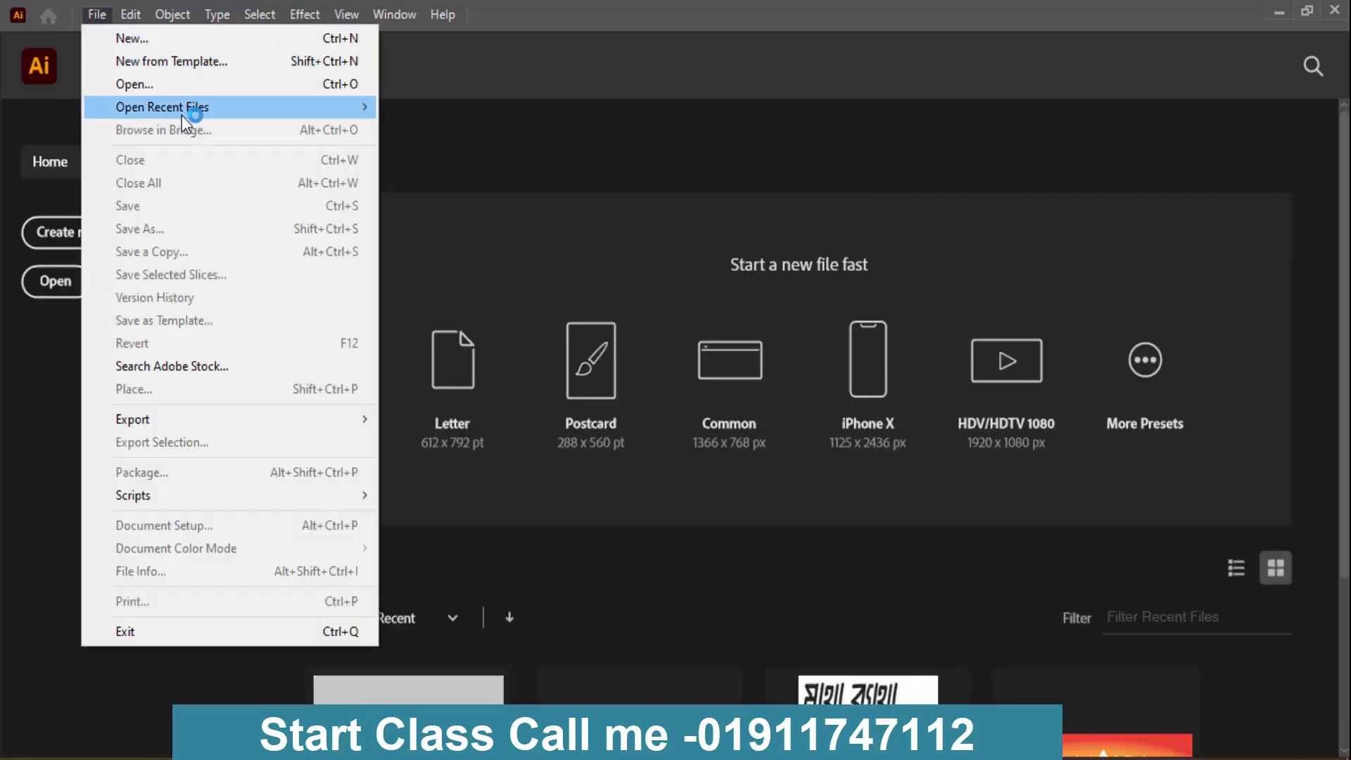
{"action": "left_click", "coordinate": [170, 87]}
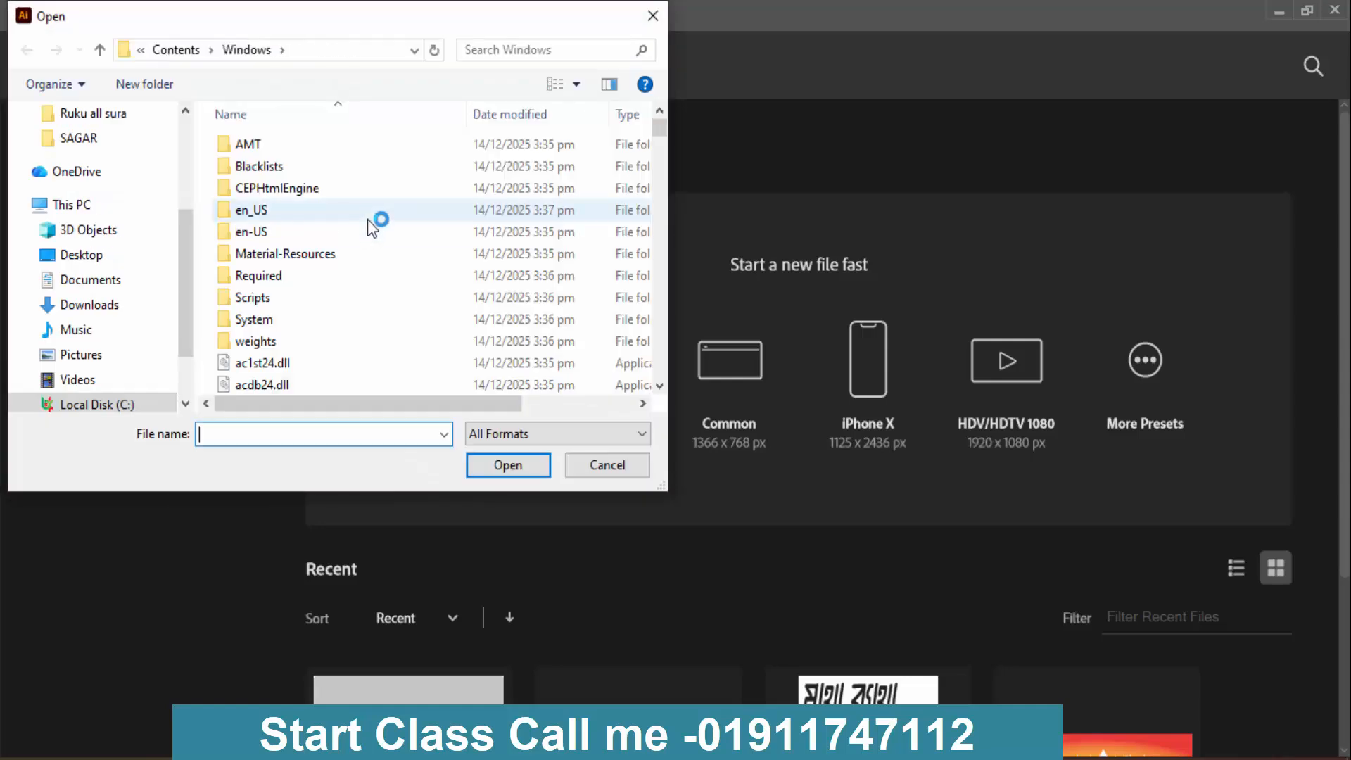
{"action": "scroll", "coordinate": [380, 223], "scroll_direction": "down", "scroll_amount": 1}
{"action": "scroll", "coordinate": [133, 211], "scroll_direction": "up", "scroll_amount": 3}
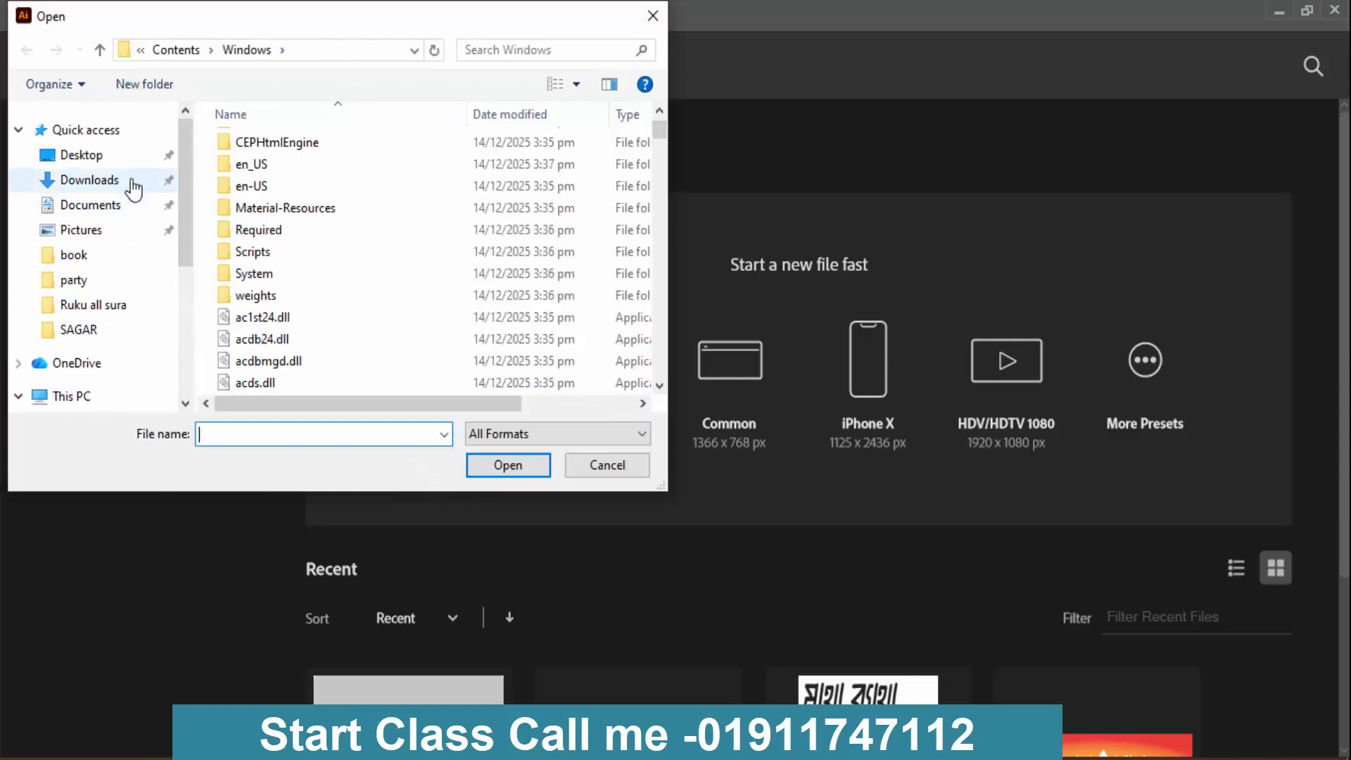
{"action": "left_click", "coordinate": [109, 159]}
{"action": "scroll", "coordinate": [119, 226], "scroll_direction": "down", "scroll_amount": 1}
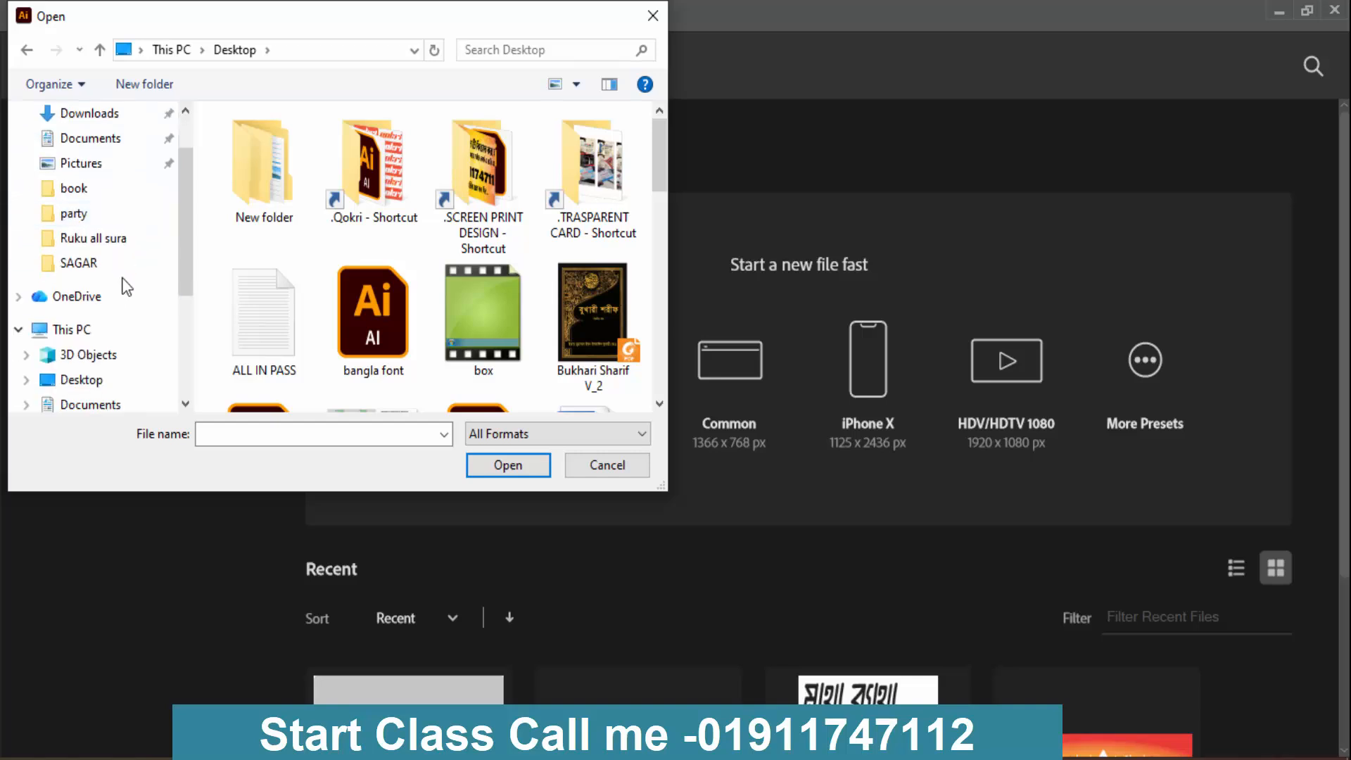
{"action": "left_click", "coordinate": [116, 325]}
{"action": "scroll", "coordinate": [403, 301], "scroll_direction": "down", "scroll_amount": 4}
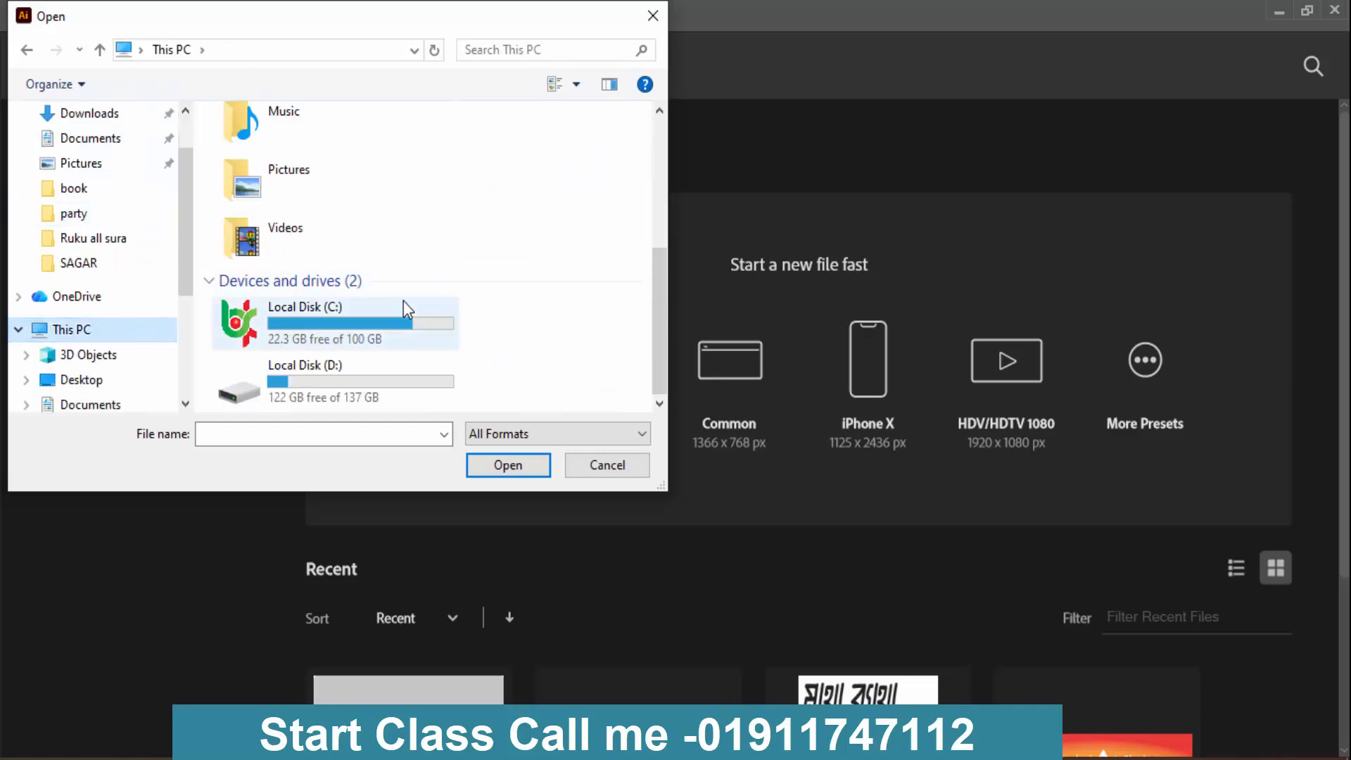
- Open the Photoshop file 2 from the SAGOr folder on Local Disk (D:), flattening its layers to a single image
{"action": "double_click", "coordinate": [373, 360]}
{"action": "left_click", "coordinate": [328, 223]}
{"action": "double_click", "coordinate": [329, 224]}
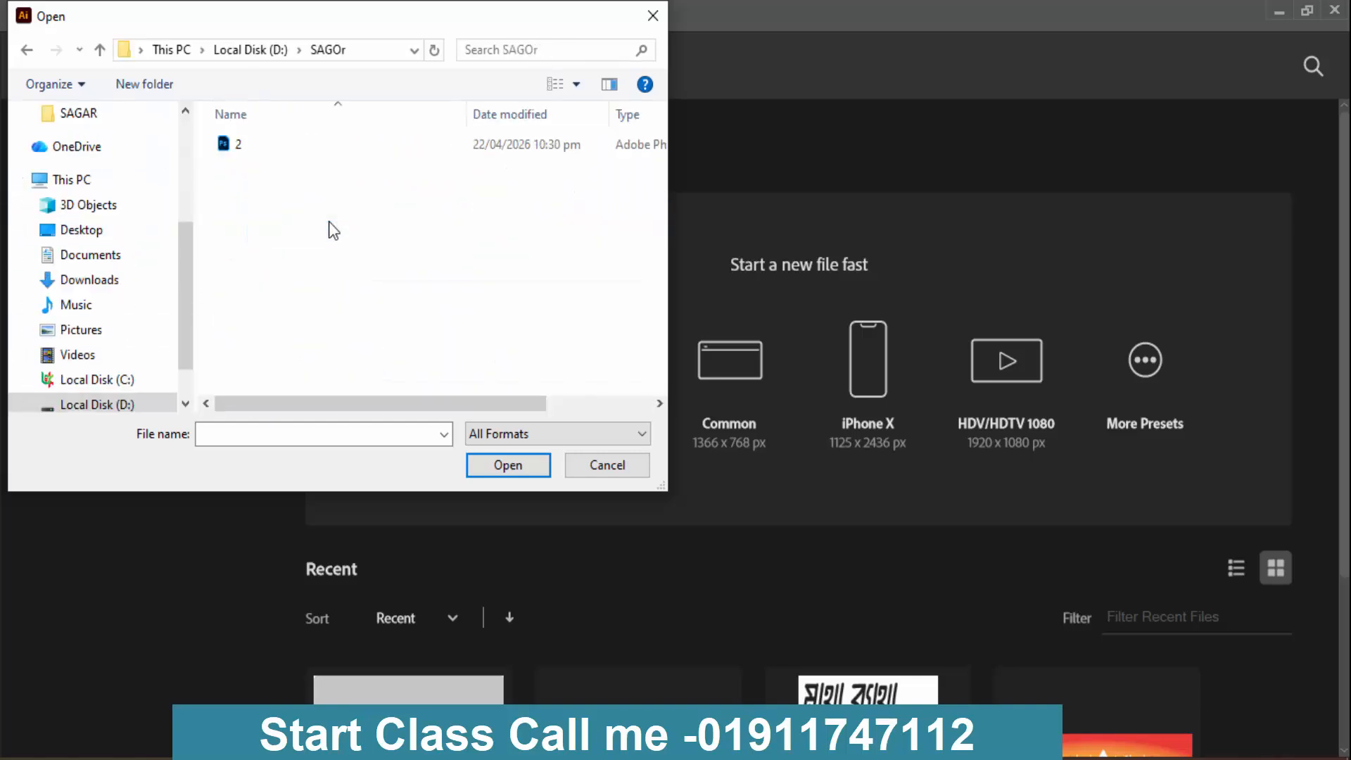
{"action": "double_click", "coordinate": [264, 139]}
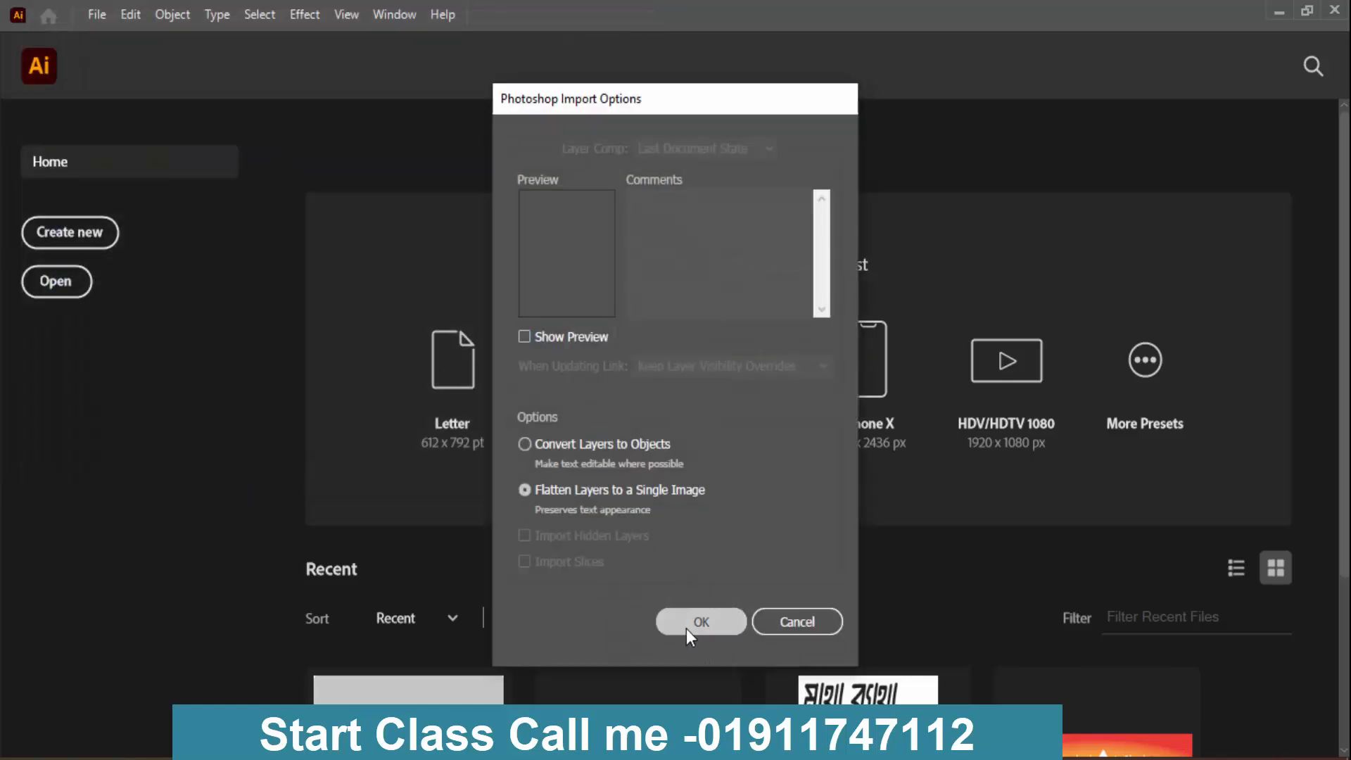
{"action": "left_click", "coordinate": [686, 627]}
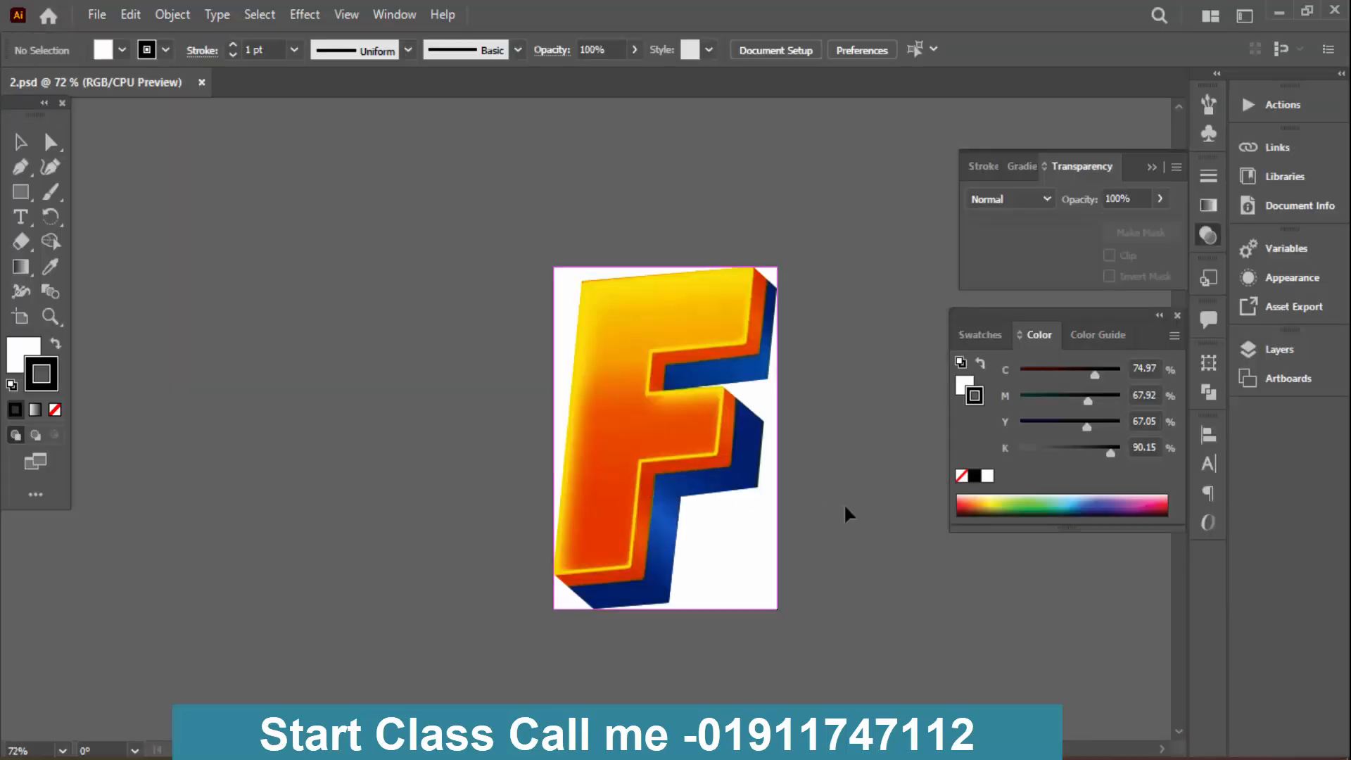
- Move the yellow and orange separations side by side to the artboard's upper left, and the full-colour image to its upper right
{"action": "key", "text": "ctrl+minus"}
{"action": "key", "text": "ctrl+minus"}
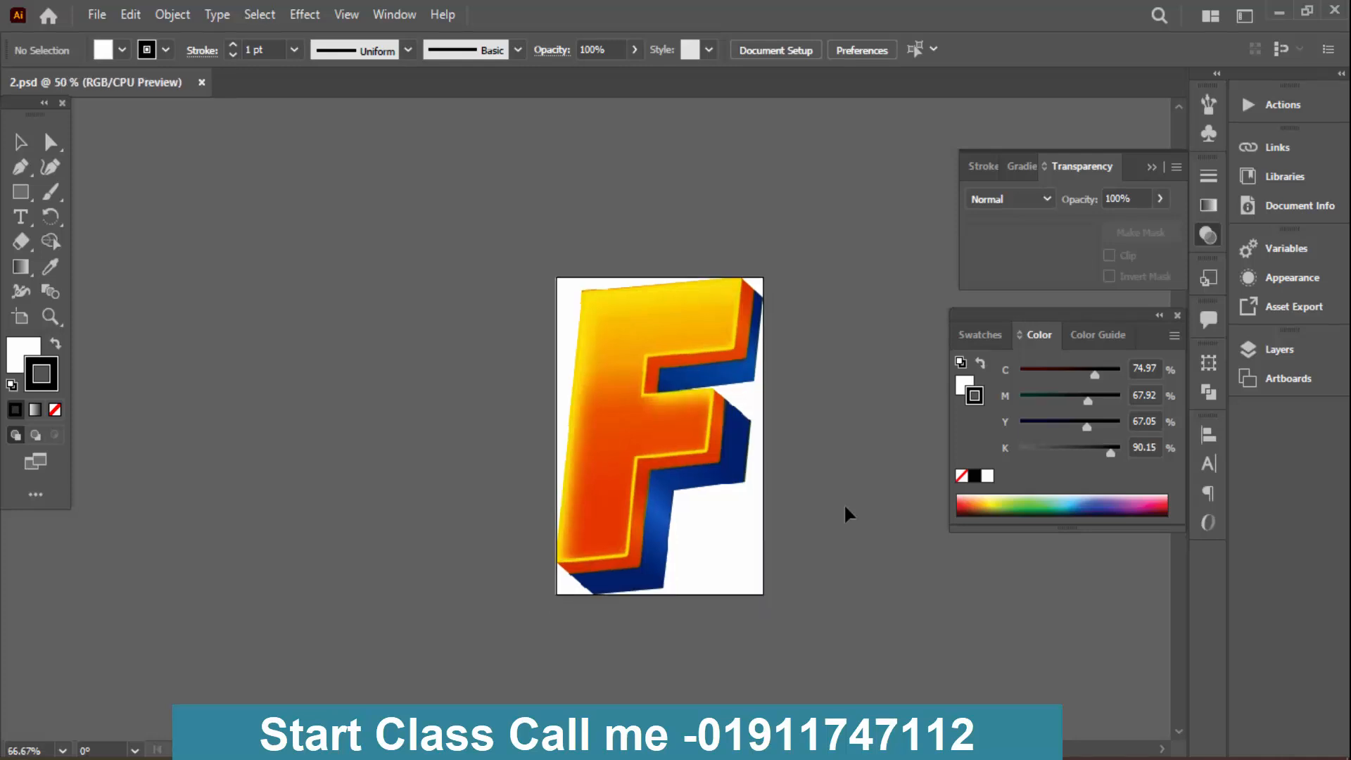
{"action": "left_click_drag", "start_coordinate": [621, 448], "coordinate": [327, 281]}
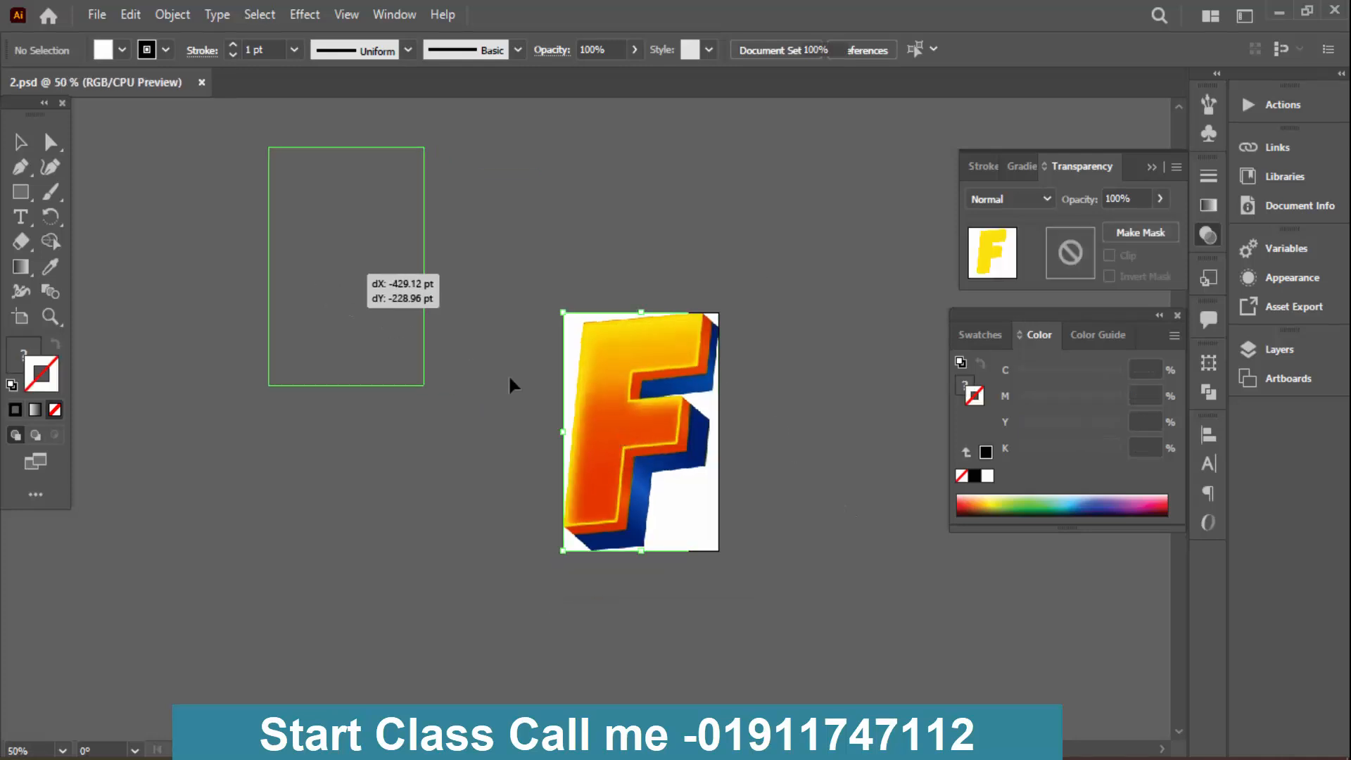
{"action": "left_click_drag", "start_coordinate": [622, 422], "coordinate": [469, 295]}
{"action": "left_click_drag", "start_coordinate": [672, 344], "coordinate": [940, 177]}
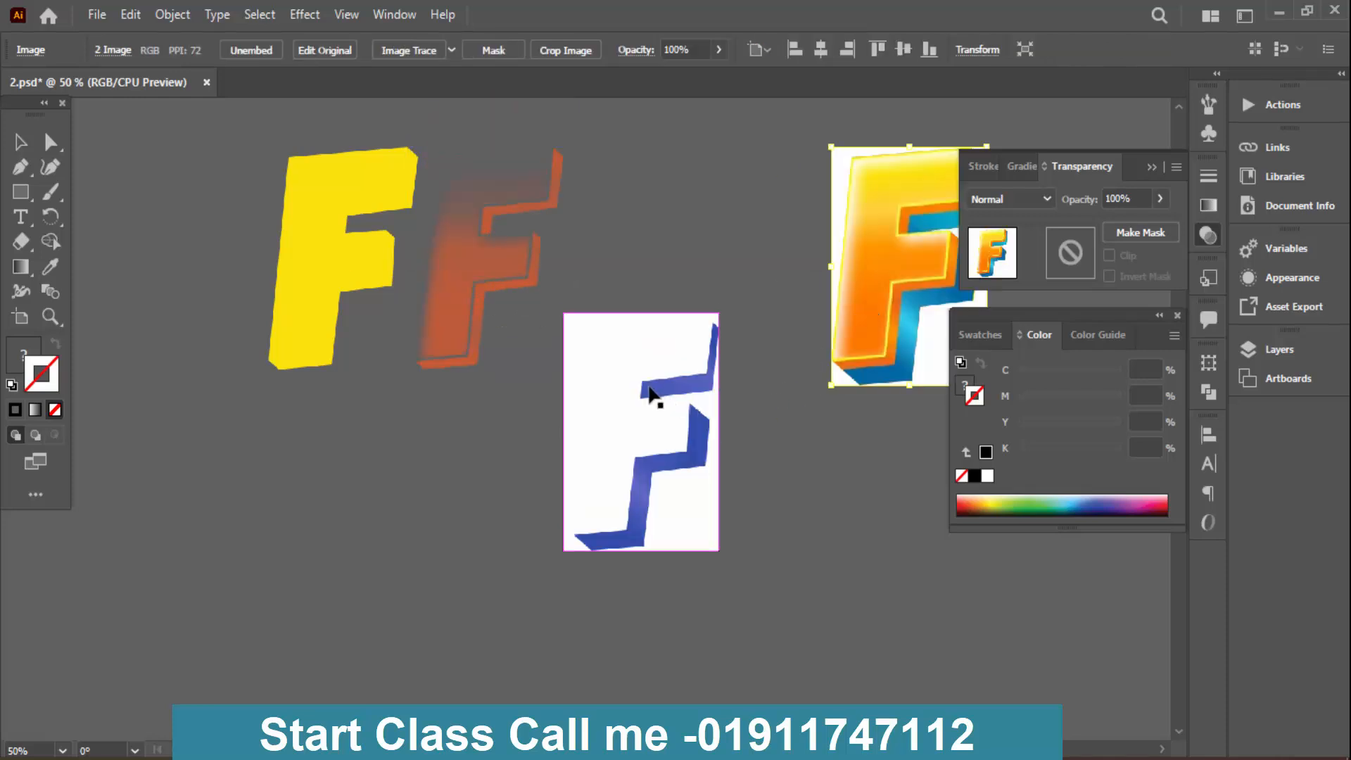
- Place the violet and blue extrusion separations side by side below the yellow and orange ones
{"action": "left_click_drag", "start_coordinate": [659, 480], "coordinate": [322, 599]}
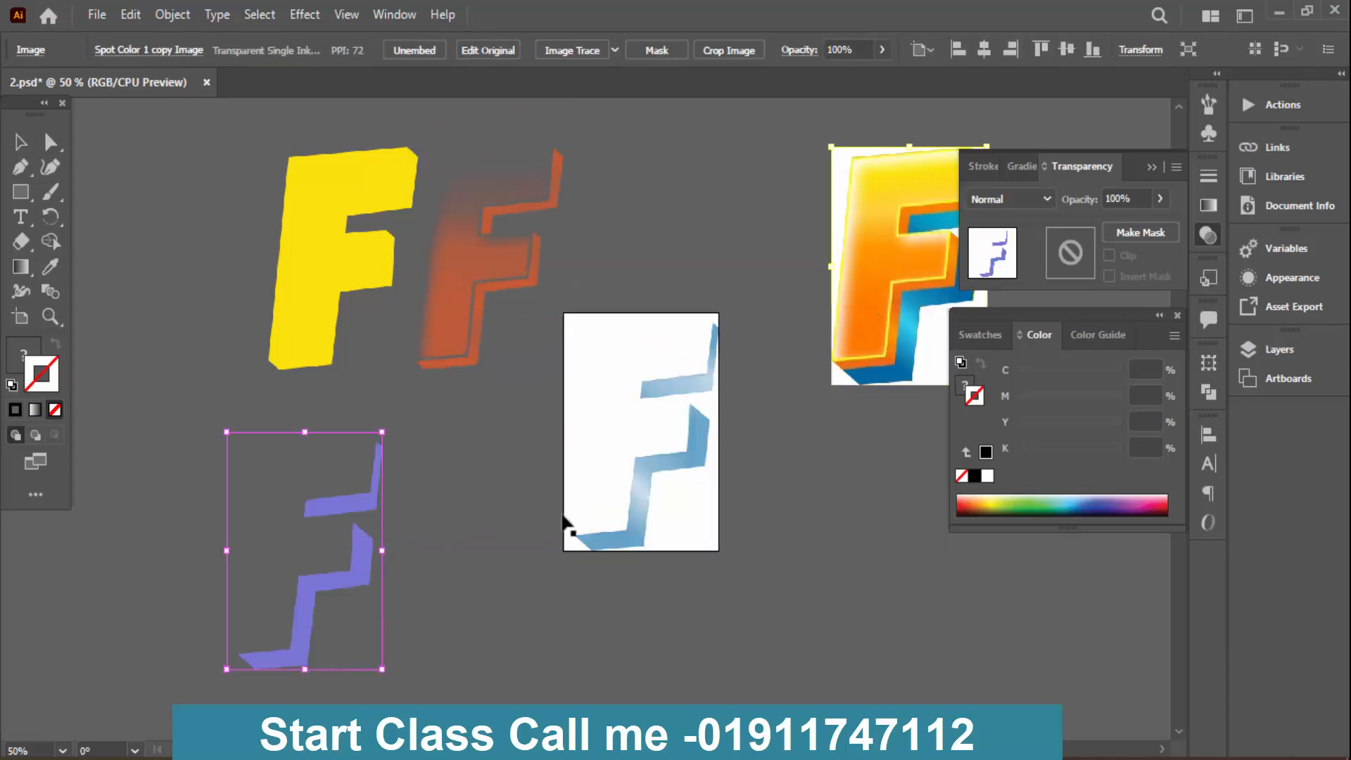
{"action": "left_click_drag", "start_coordinate": [373, 508], "coordinate": [408, 462]}
{"action": "left_click_drag", "start_coordinate": [697, 458], "coordinate": [589, 535]}
- Shift both extrusion separations further left, off the artboard, and position the full-colour image on the artboard
{"action": "left_click", "coordinate": [772, 308]}
{"action": "left_click_drag", "start_coordinate": [854, 268], "coordinate": [702, 433]}
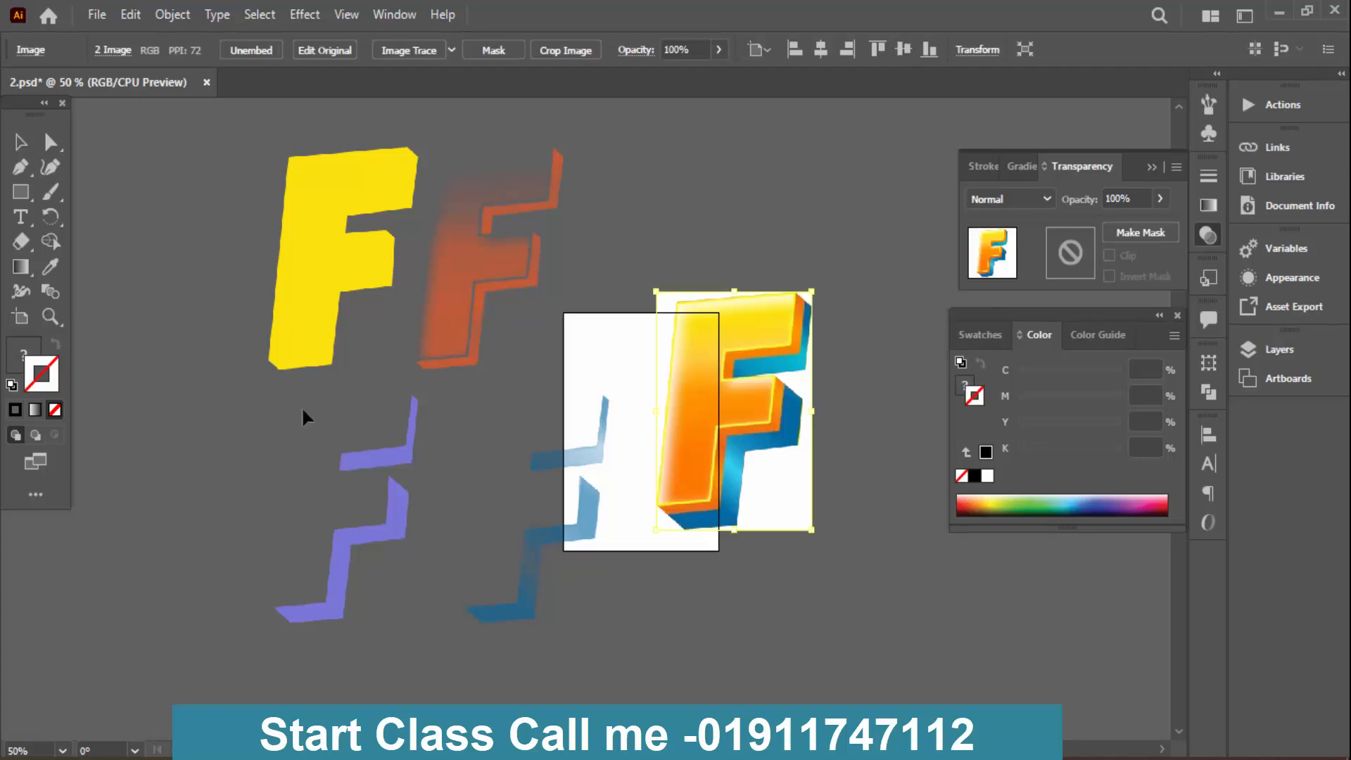
{"action": "left_click_drag", "start_coordinate": [307, 426], "coordinate": [547, 563]}
{"action": "left_click_drag", "start_coordinate": [535, 556], "coordinate": [479, 546]}
{"action": "left_click", "coordinate": [675, 352]}
{"action": "left_click_drag", "start_coordinate": [676, 352], "coordinate": [583, 373]}
{"action": "left_click", "coordinate": [756, 233]}
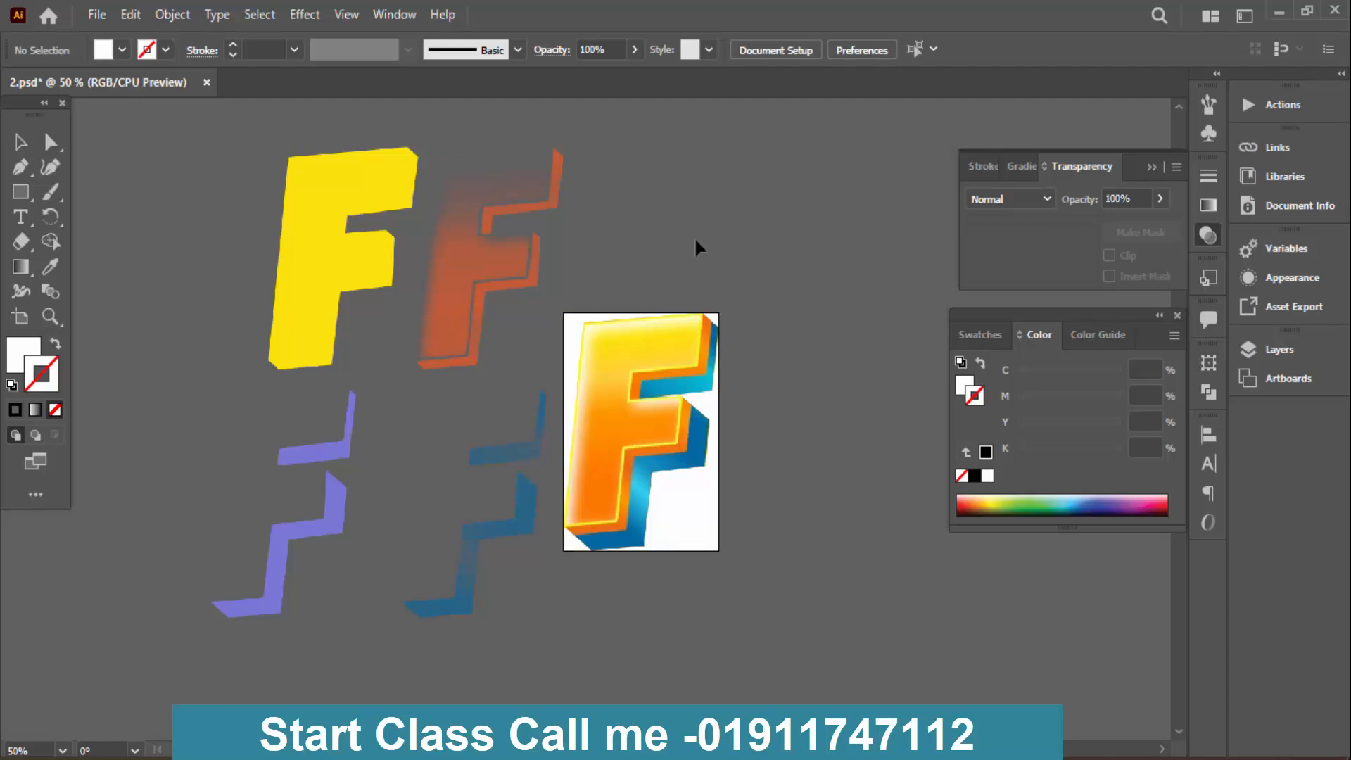
- Leave the full-colour image deselected and switch back to Photoshop
{"action": "left_click", "coordinate": [704, 454]}
{"action": "left_click", "coordinate": [781, 380]}
{"action": "mouse_move", "coordinate": [606, 754]}
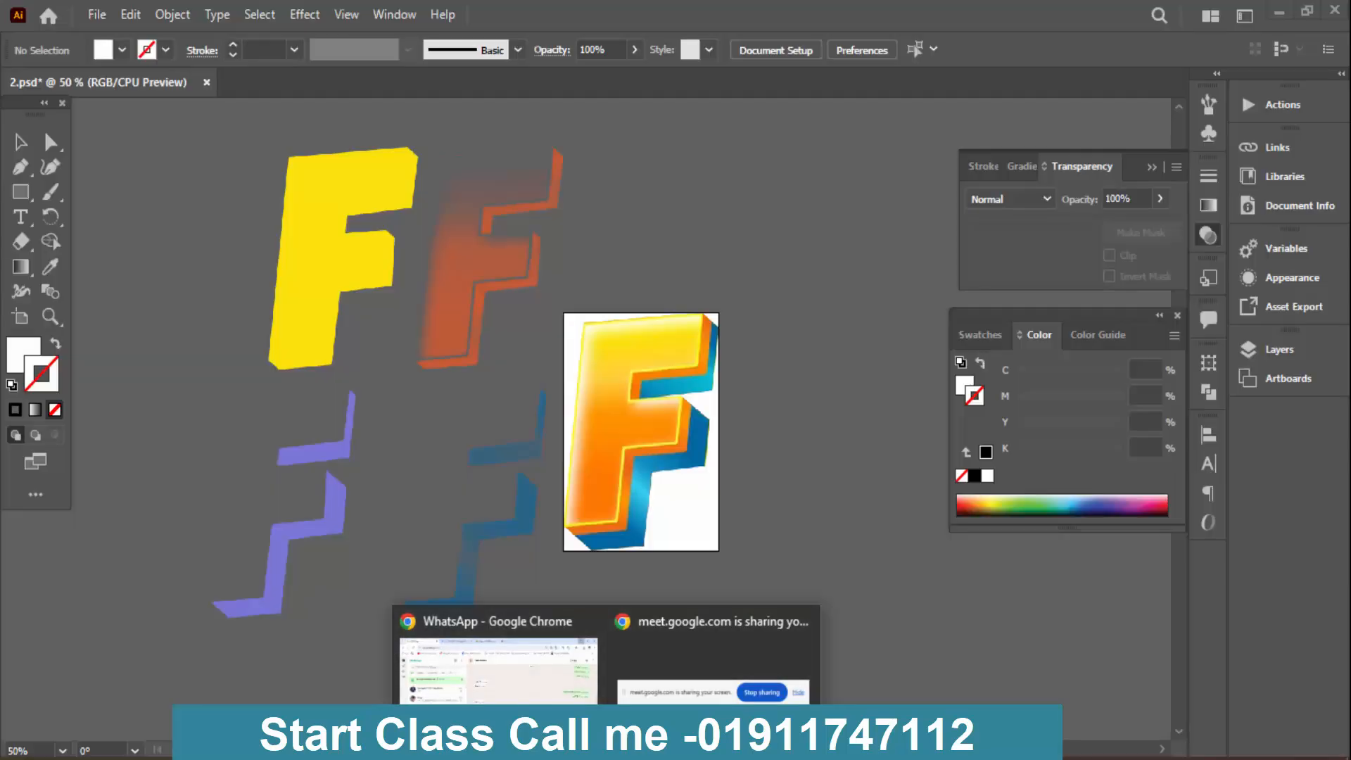
{"action": "left_click", "coordinate": [525, 746]}
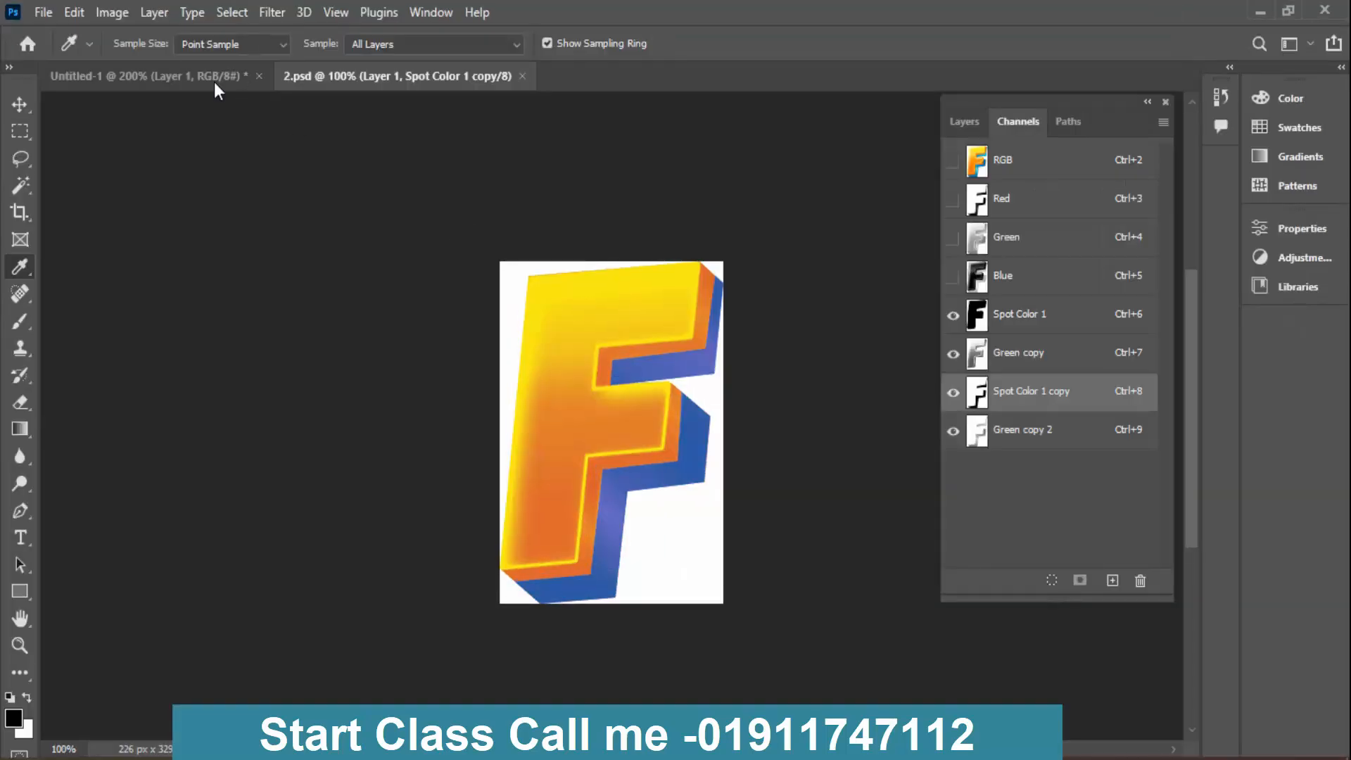
- Return to the original Flash artwork and examine the whole word and the path around the F with the Pen tool active
{"action": "left_click", "coordinate": [171, 78]}
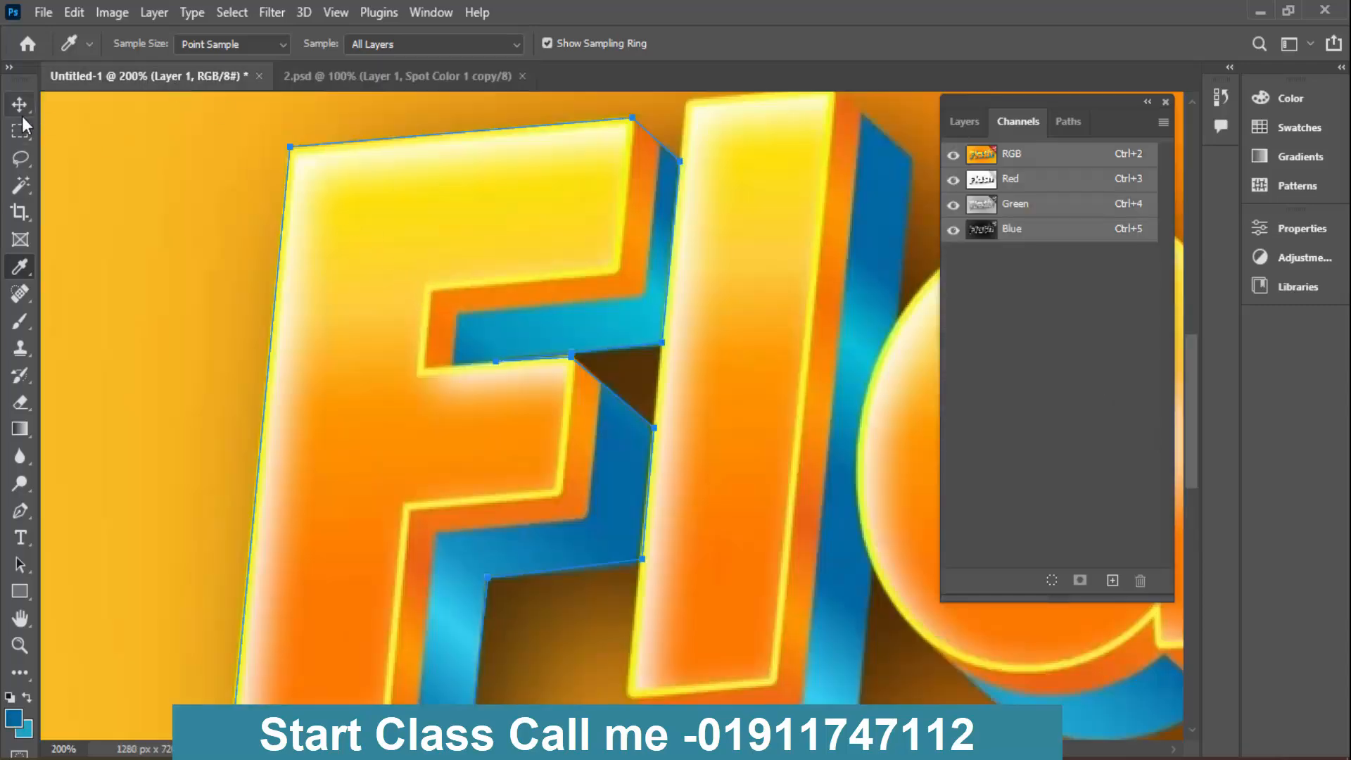
{"action": "key", "text": "ctrl+minus"}
{"action": "key", "text": "ctrl+minus"}
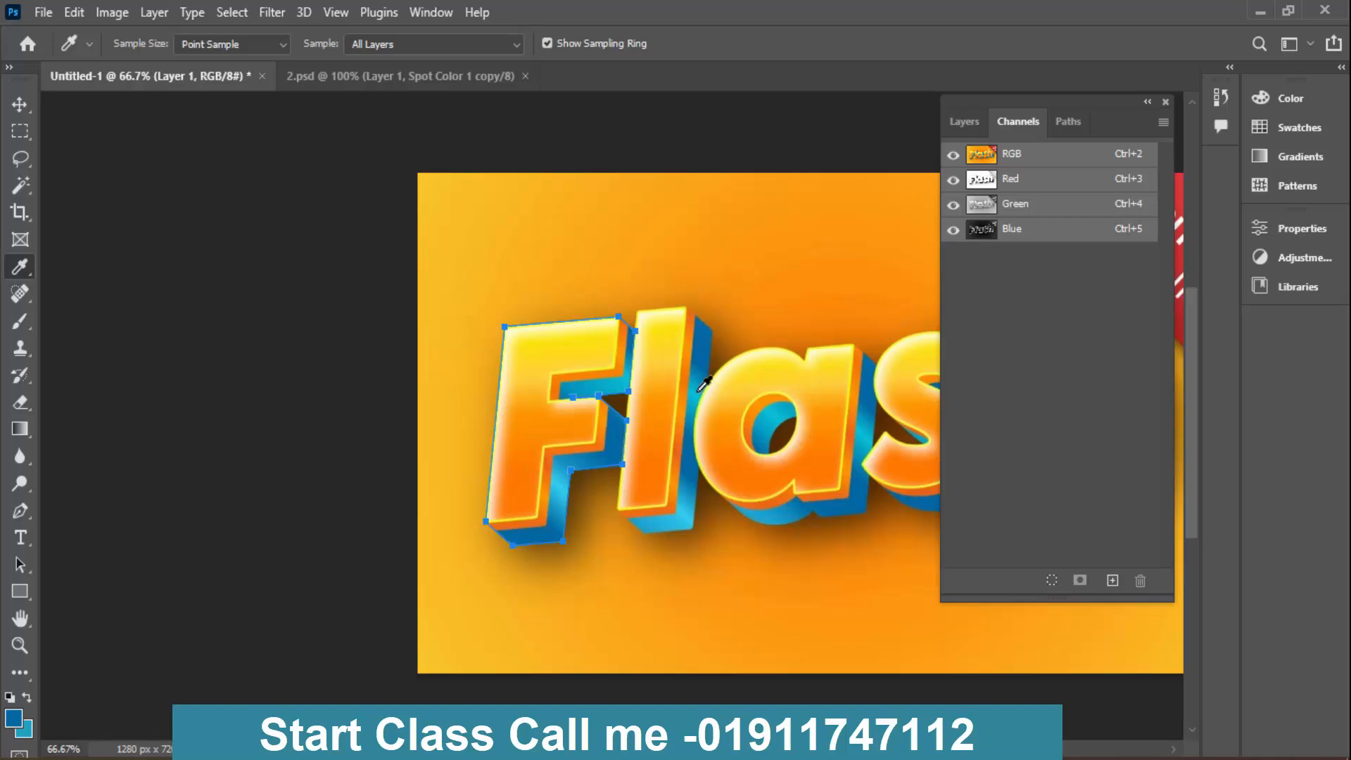
{"action": "left_click", "coordinate": [18, 570]}
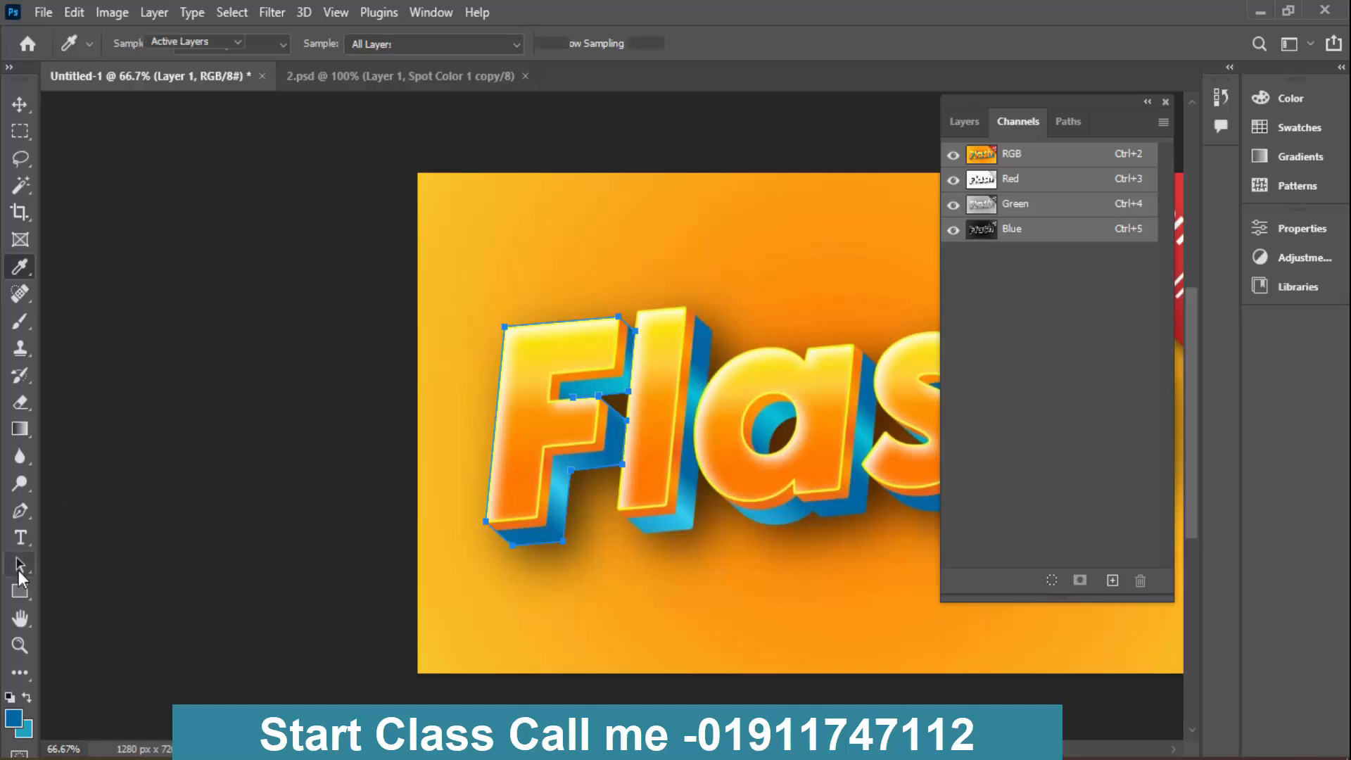
{"action": "left_click", "coordinate": [25, 511]}
{"action": "left_click", "coordinate": [534, 325]}
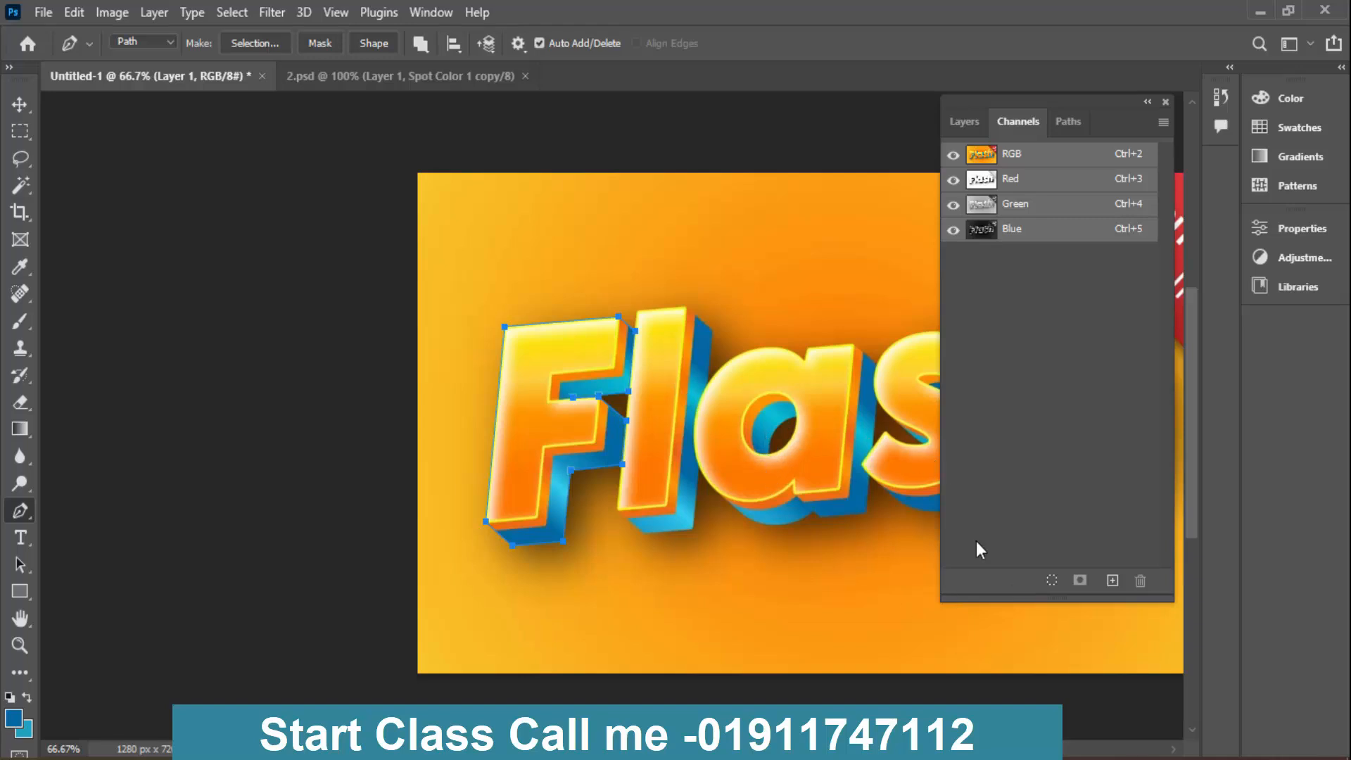
{"action": "left_click", "coordinate": [1173, 749]}
{"action": "left_click", "coordinate": [1174, 750]}
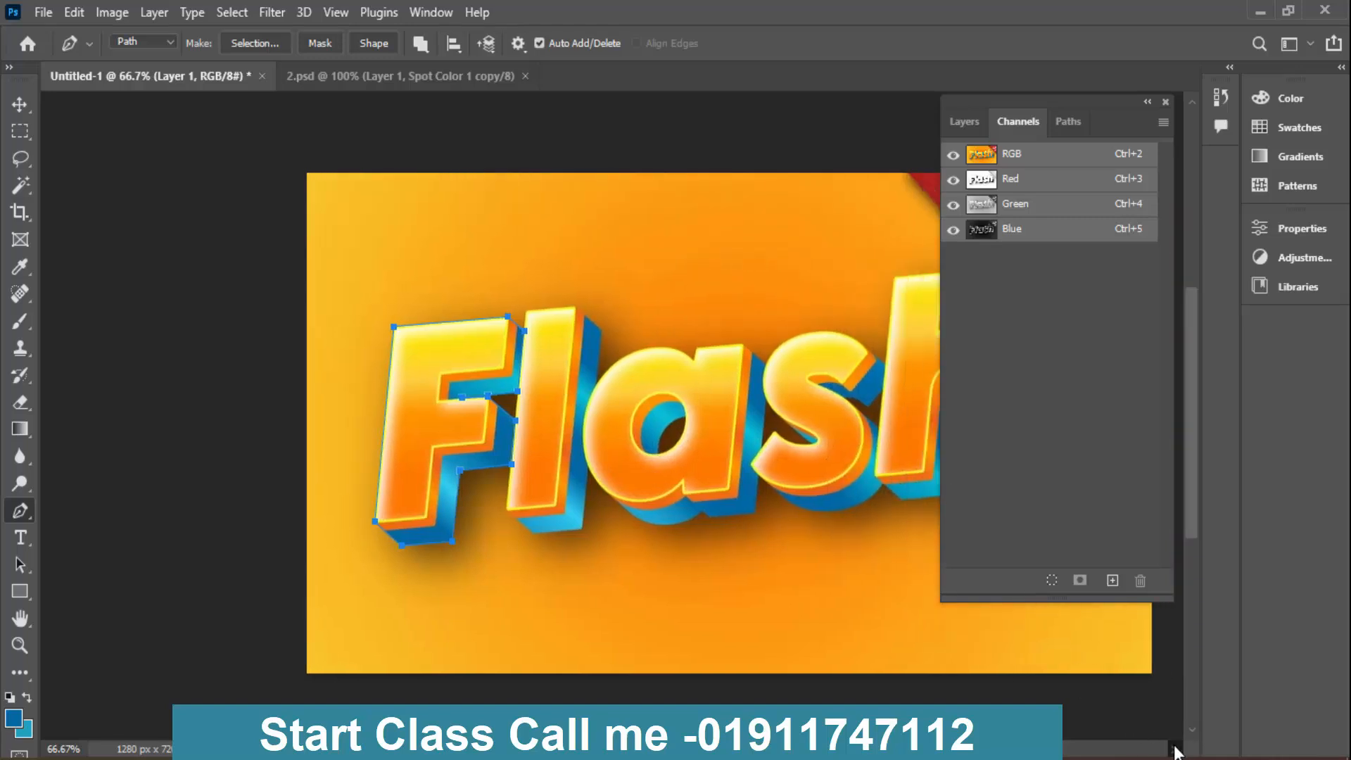
{"action": "left_click", "coordinate": [1174, 750]}
{"action": "left_click", "coordinate": [1174, 750]}
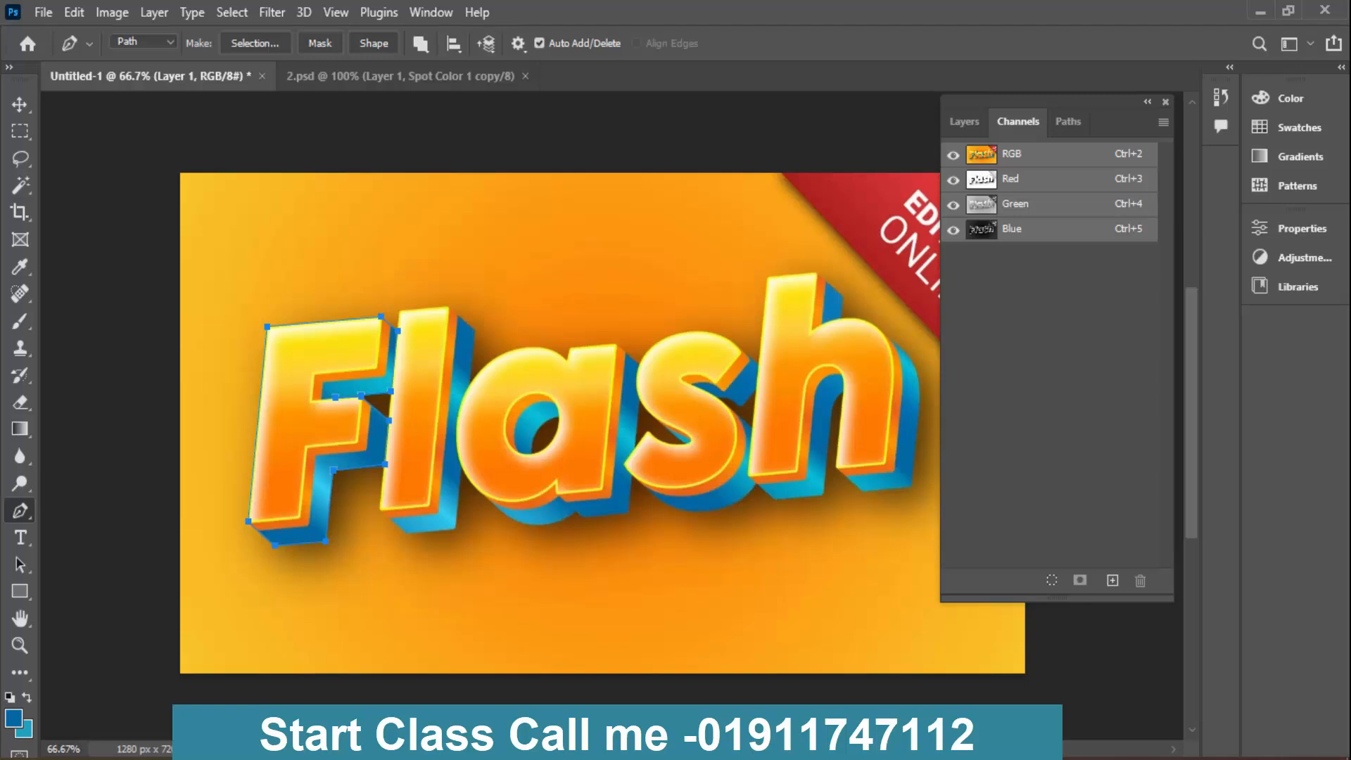
{"action": "mouse_move", "coordinate": [606, 746]}
{"action": "left_click", "coordinate": [302, 323]}
{"action": "left_click", "coordinate": [302, 324]}
- In 2.psd, view the RGB composite, compare the Spot Color 1 and Green copy channels, and return to the RGB composite
{"action": "left_click", "coordinate": [422, 75]}
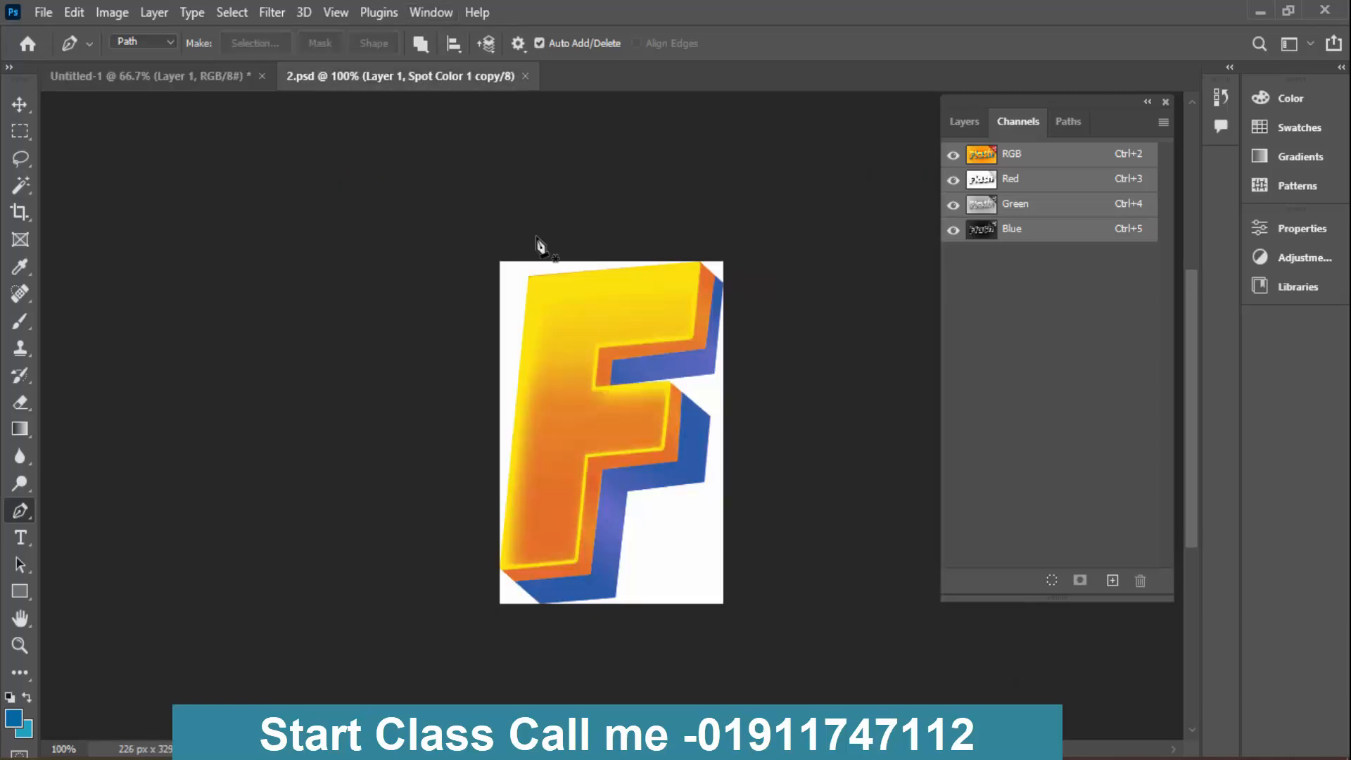
{"action": "left_click", "coordinate": [1046, 164]}
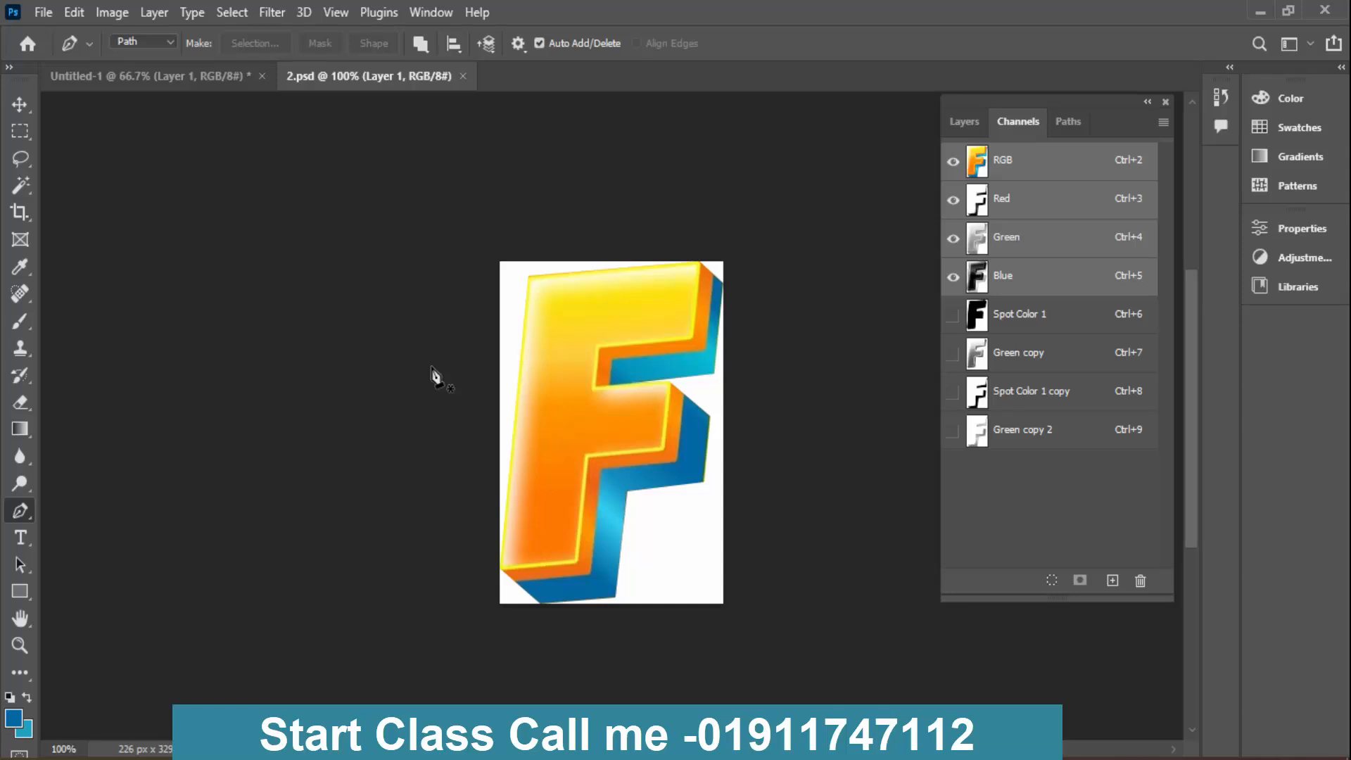
{"action": "left_click", "coordinate": [1036, 314]}
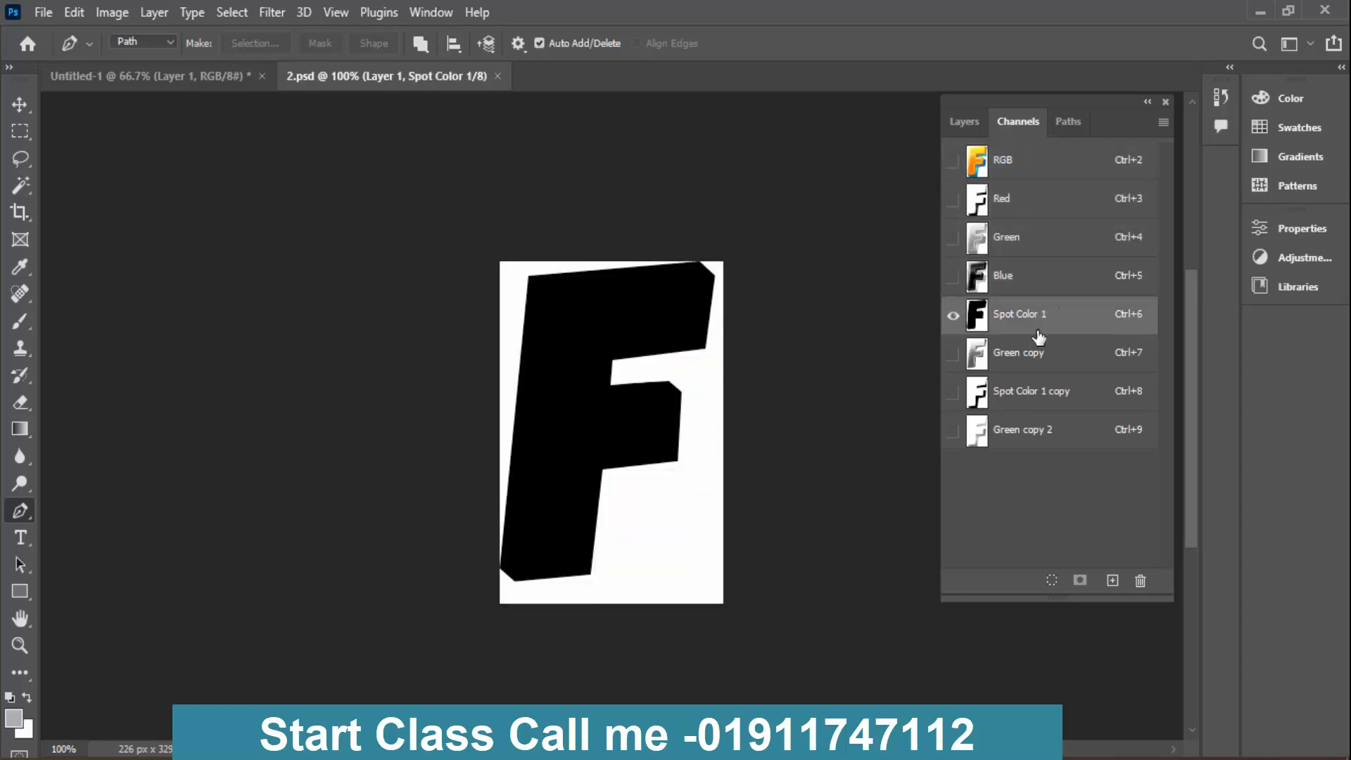
{"action": "left_click", "coordinate": [1039, 356]}
{"action": "left_click", "coordinate": [952, 314]}
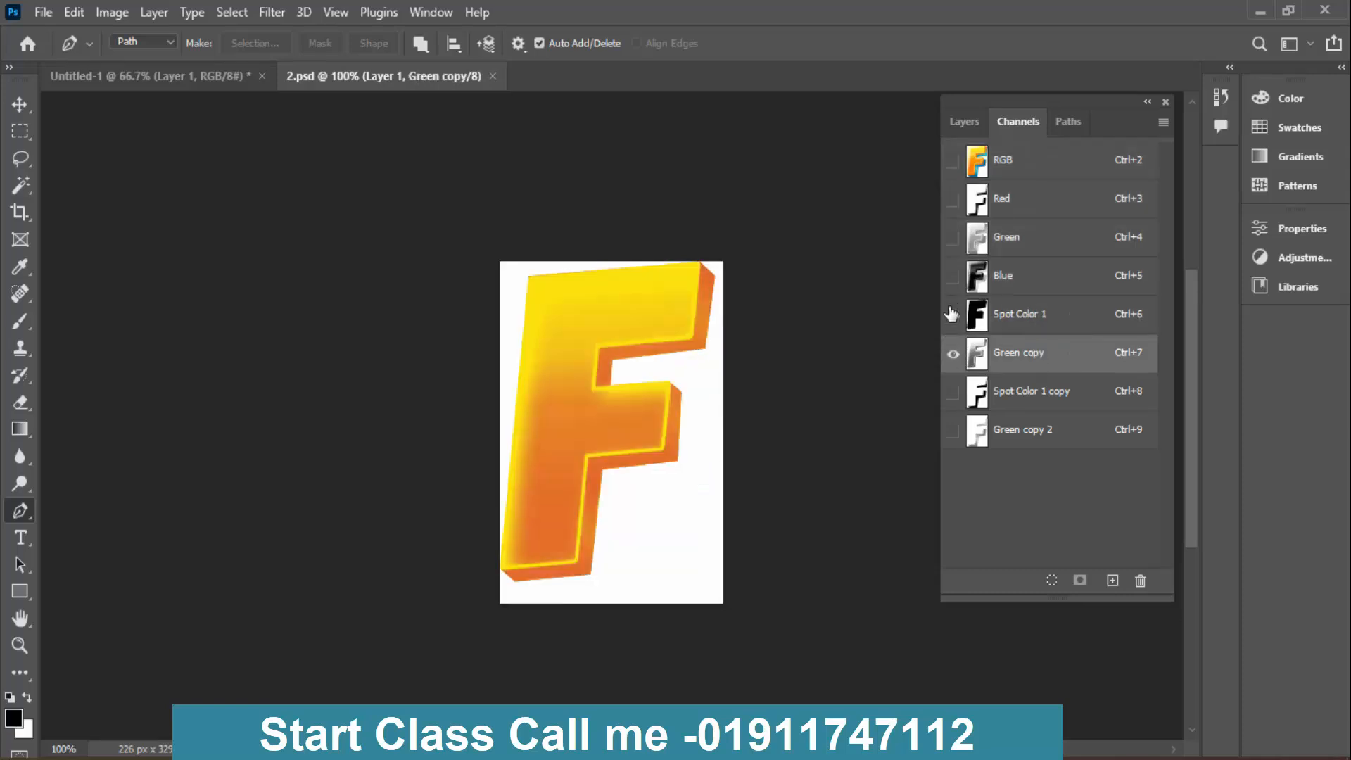
{"action": "left_click", "coordinate": [952, 314]}
{"action": "left_click", "coordinate": [951, 314]}
{"action": "left_click", "coordinate": [1032, 320]}
{"action": "left_click", "coordinate": [953, 355]}
{"action": "left_click", "coordinate": [1047, 161]}
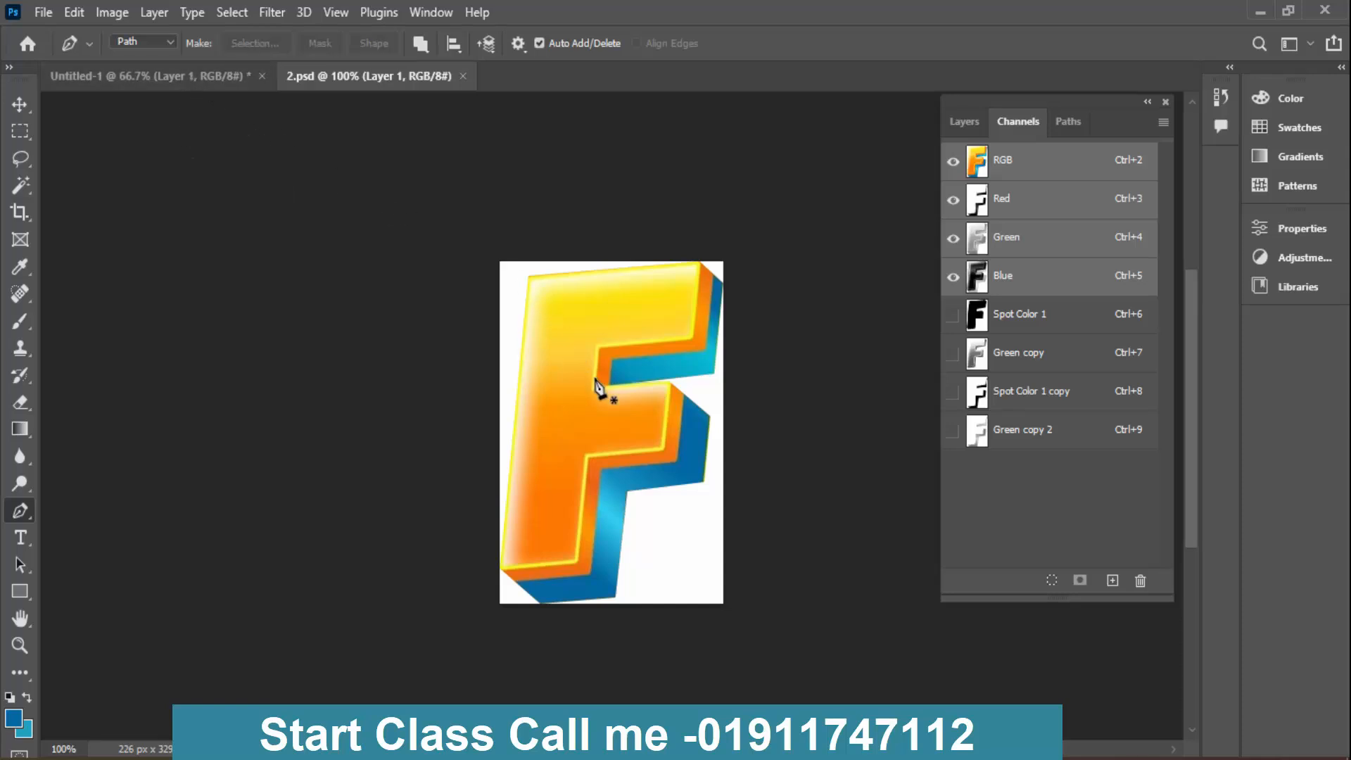
- Return to the Flash artwork and deselect the anchor points of the F's outline path with the Path Selection tool
{"action": "left_click", "coordinate": [186, 77]}
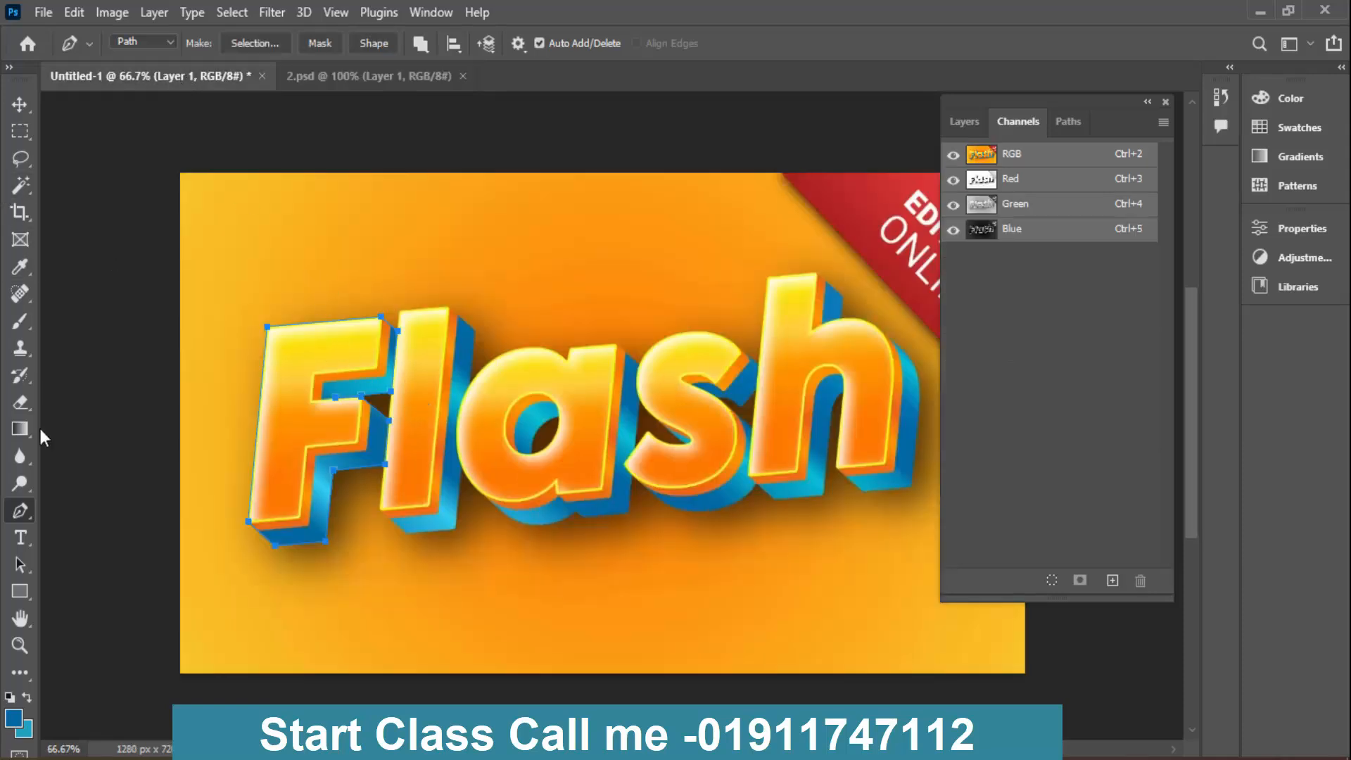
{"action": "left_click", "coordinate": [21, 564]}
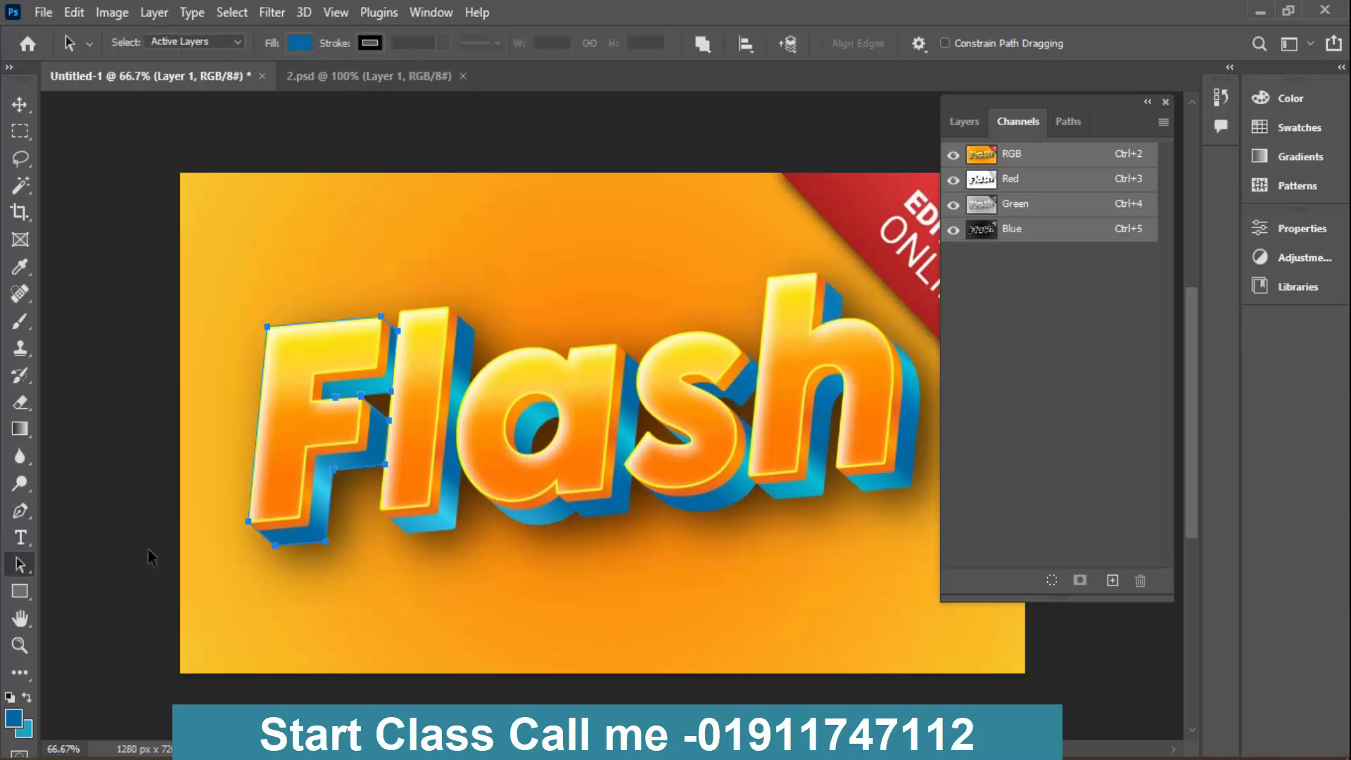
{"action": "left_click", "coordinate": [228, 391]}
{"action": "left_click_drag", "start_coordinate": [167, 301], "coordinate": [389, 456]}
{"action": "left_click", "coordinate": [864, 547]}
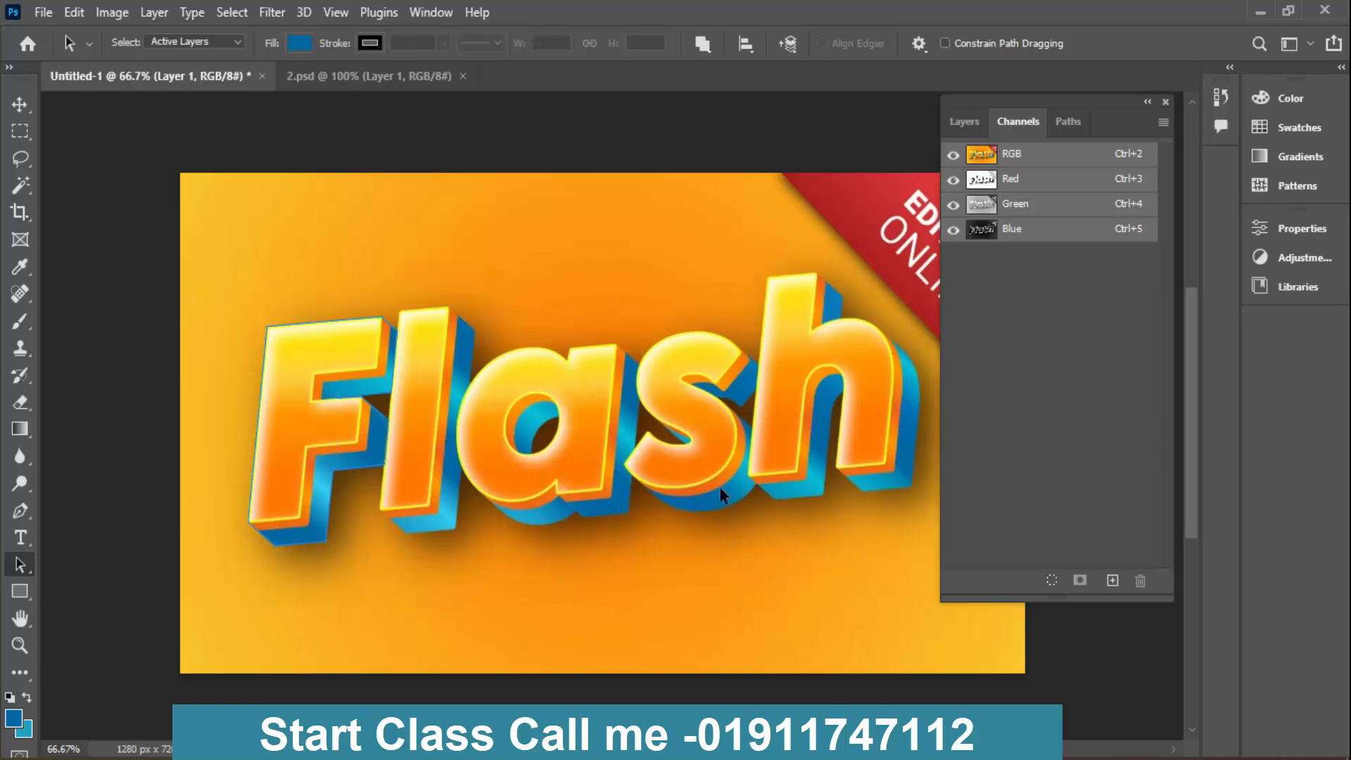